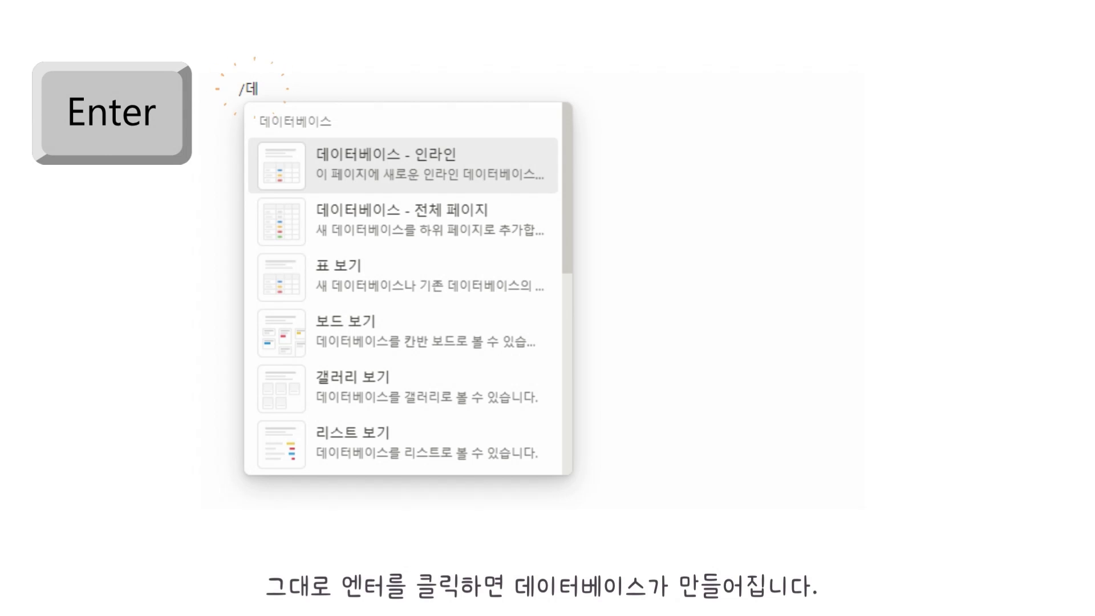
Insert an inline database in the empty block and title it 가계부
click(262, 73)
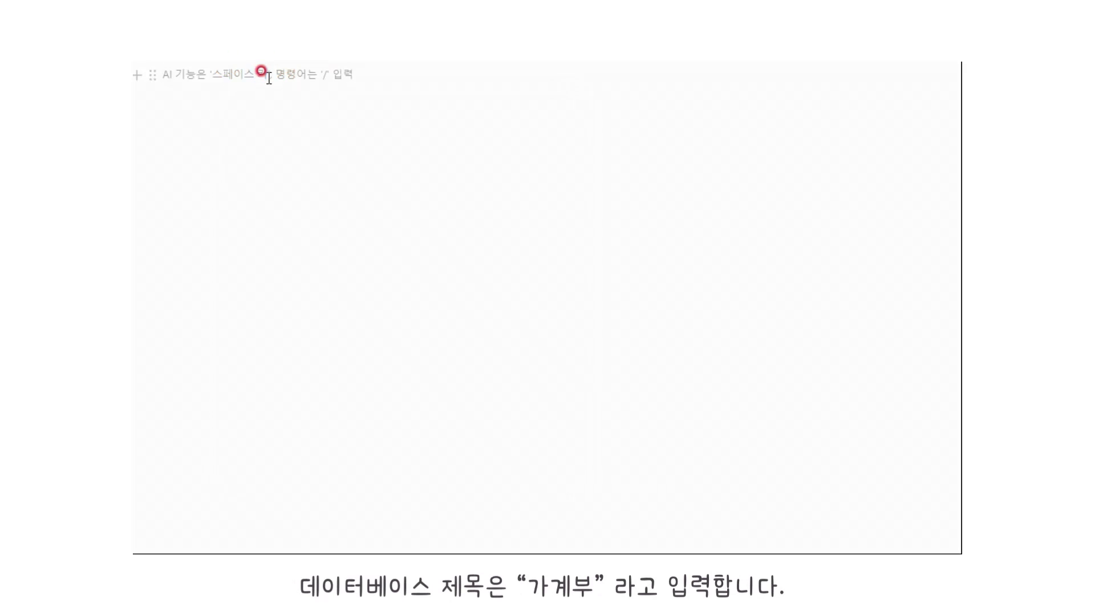
text(/)
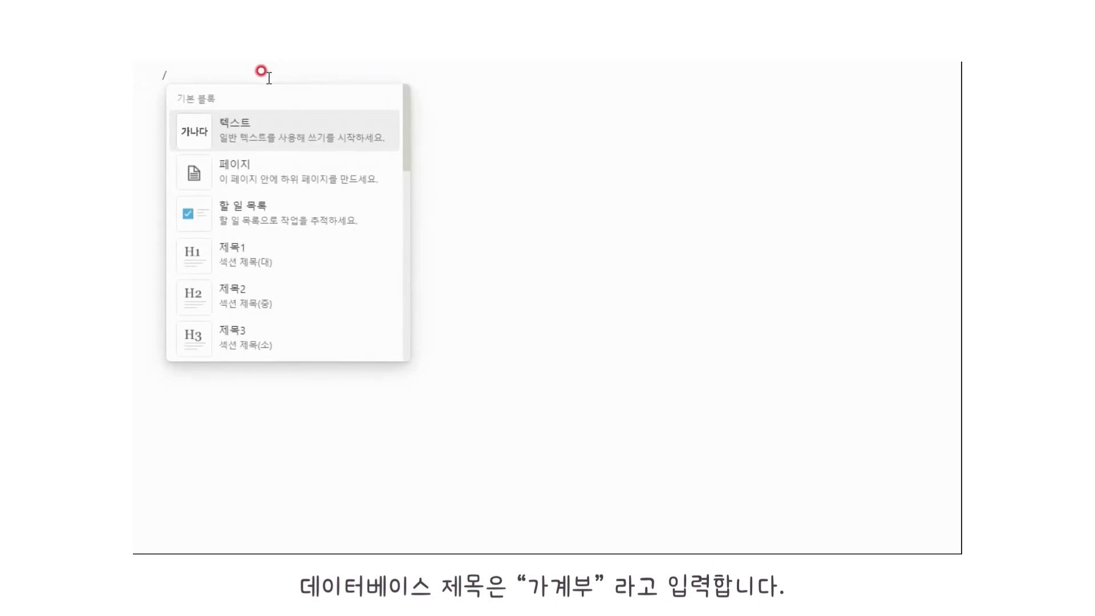
text(데)
key(Return)
text(가계부)
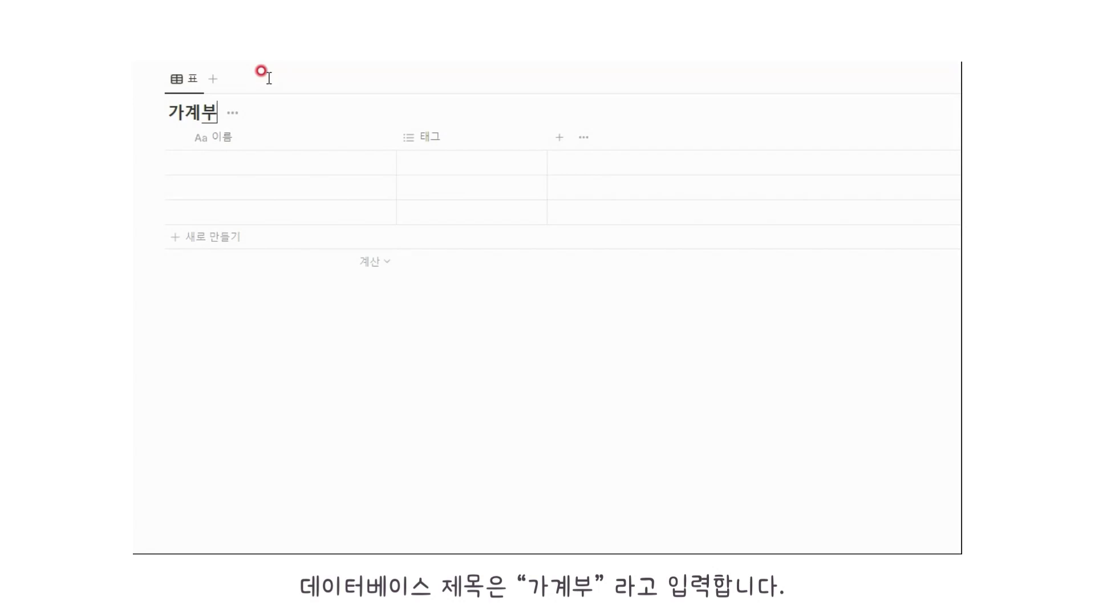
Rename the 이름 title property of the 가계부 database as 내역
click(275, 138)
key(BackSpace)
text(내역)
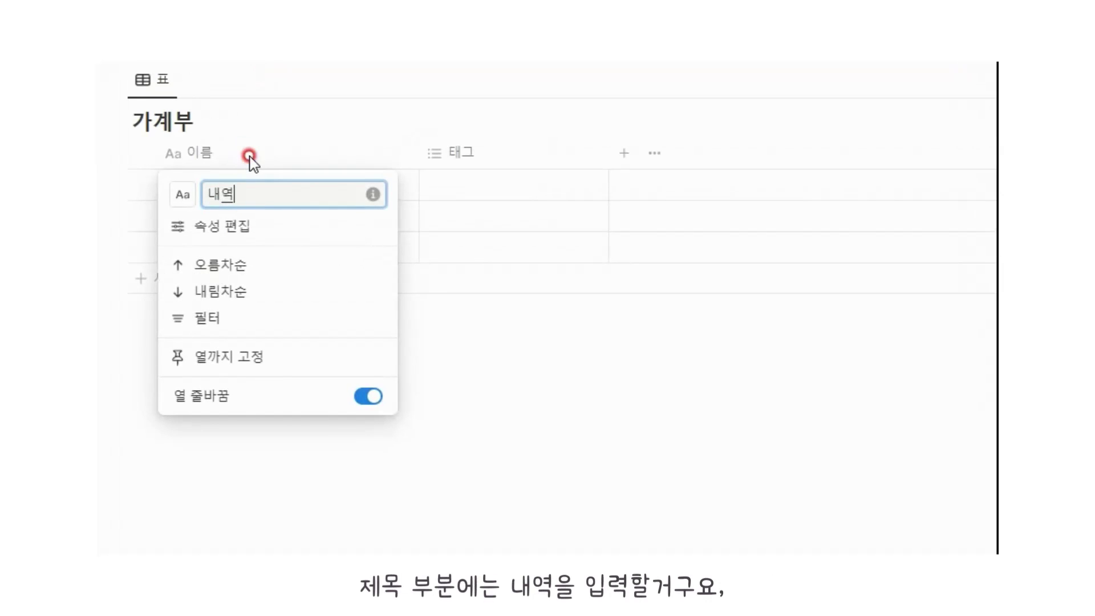
key(Return)
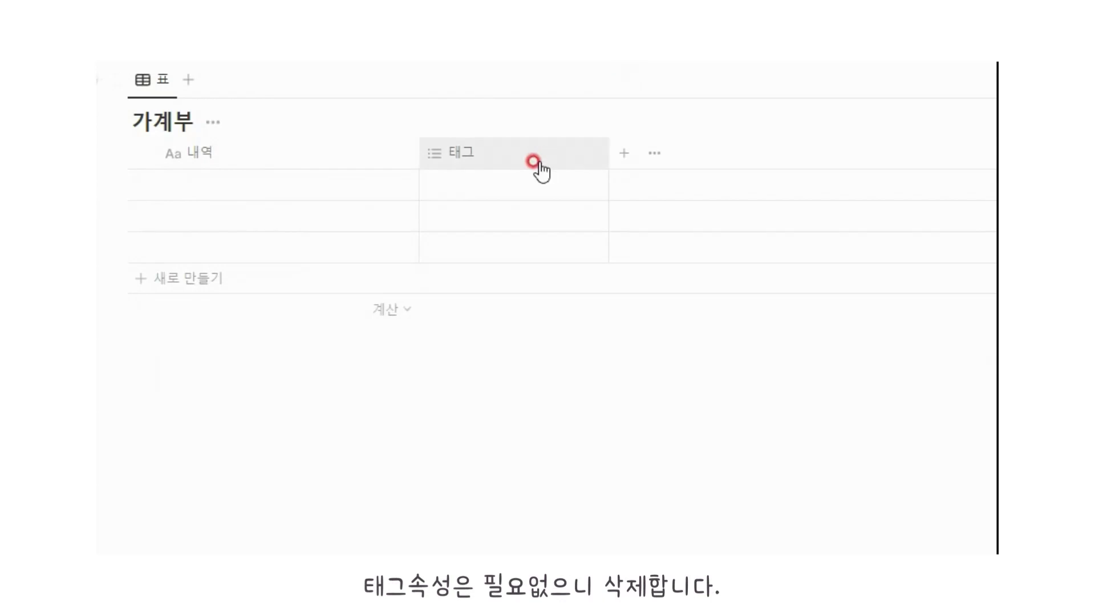
Delete the 태그 property from the 가계부 database
click(539, 161)
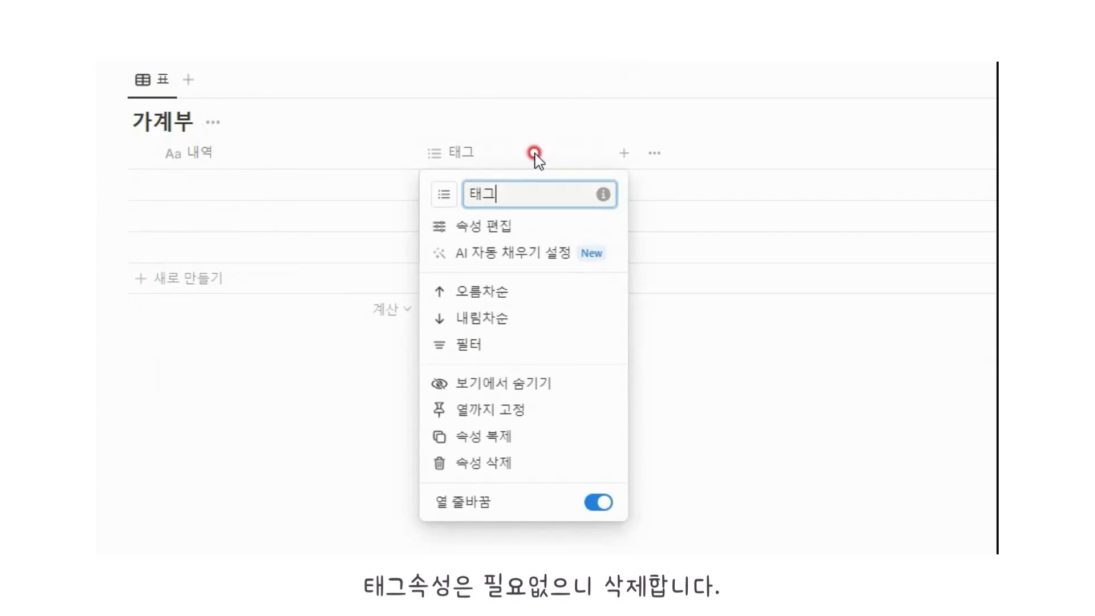
click(509, 469)
click(691, 284)
Add a date property (날짜) to the 가계부 database
click(449, 152)
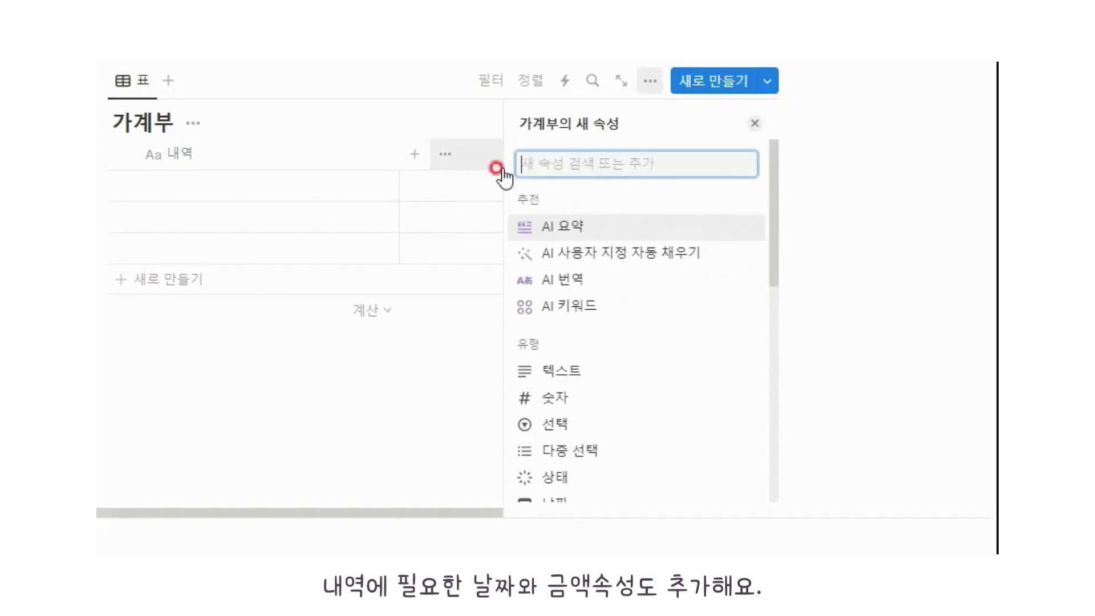
scroll(599, 325, down, 3)
click(565, 413)
click(419, 370)
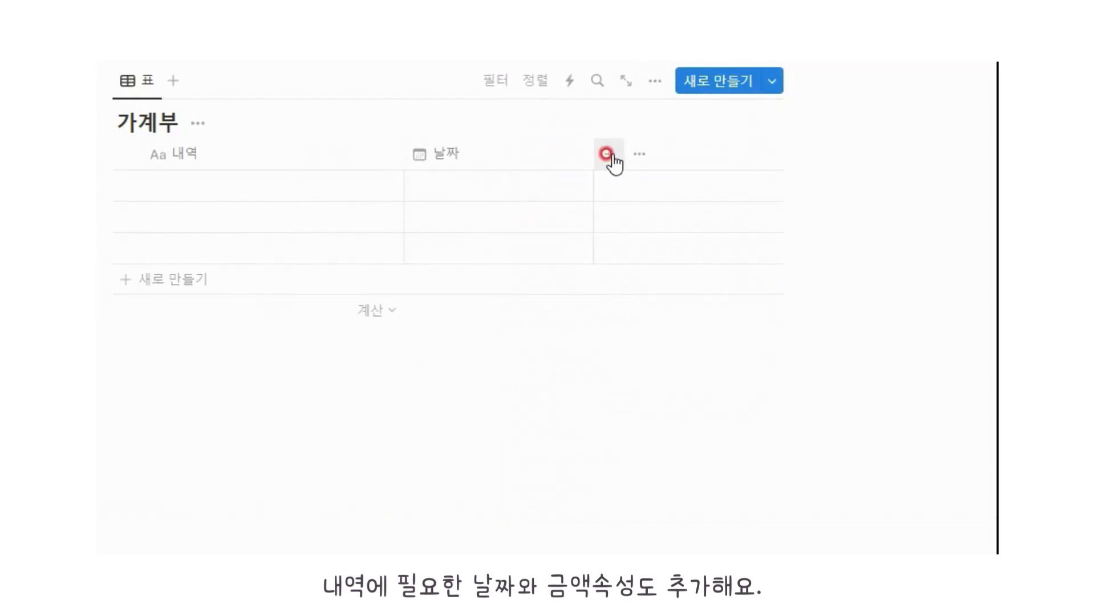
Add a number property to the 가계부 database and name it 금액
click(609, 156)
click(566, 399)
click(586, 155)
key(BackSpace)
key(BackSpace)
text(금액)
click(457, 110)
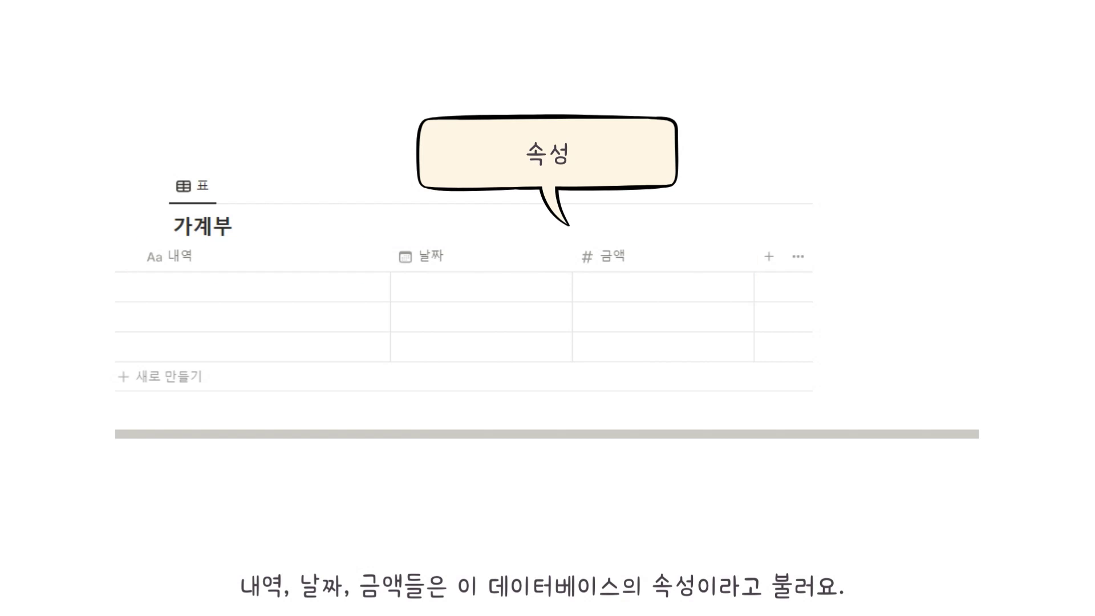
Delete the 금액 property and add it again as a number property named 금액
click(653, 440)
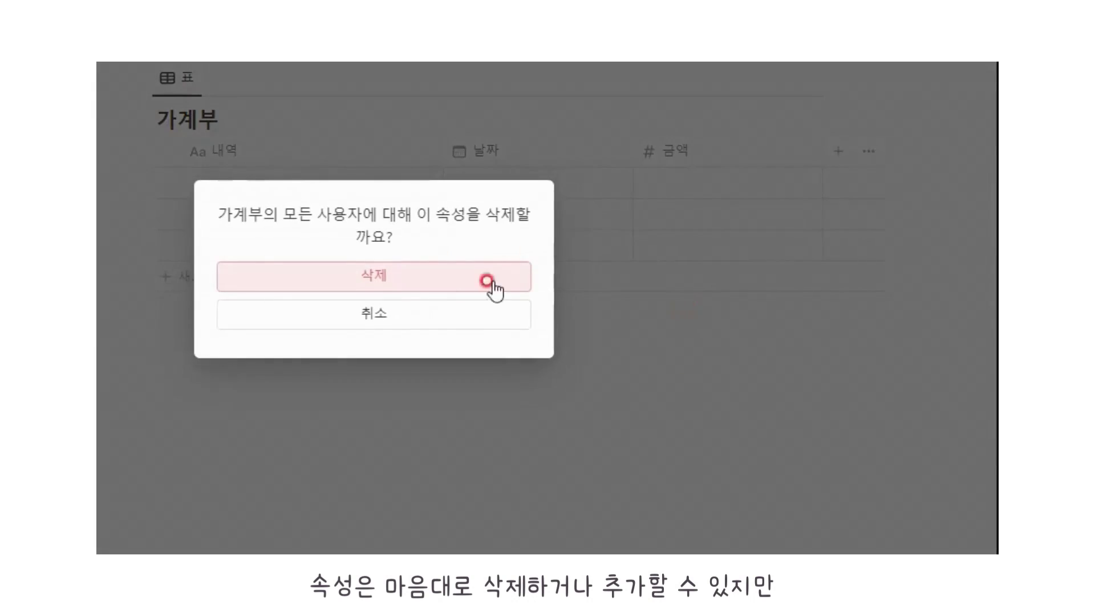
click(487, 282)
click(648, 152)
click(593, 459)
click(627, 151)
key(ctrl+a)
text(금액)
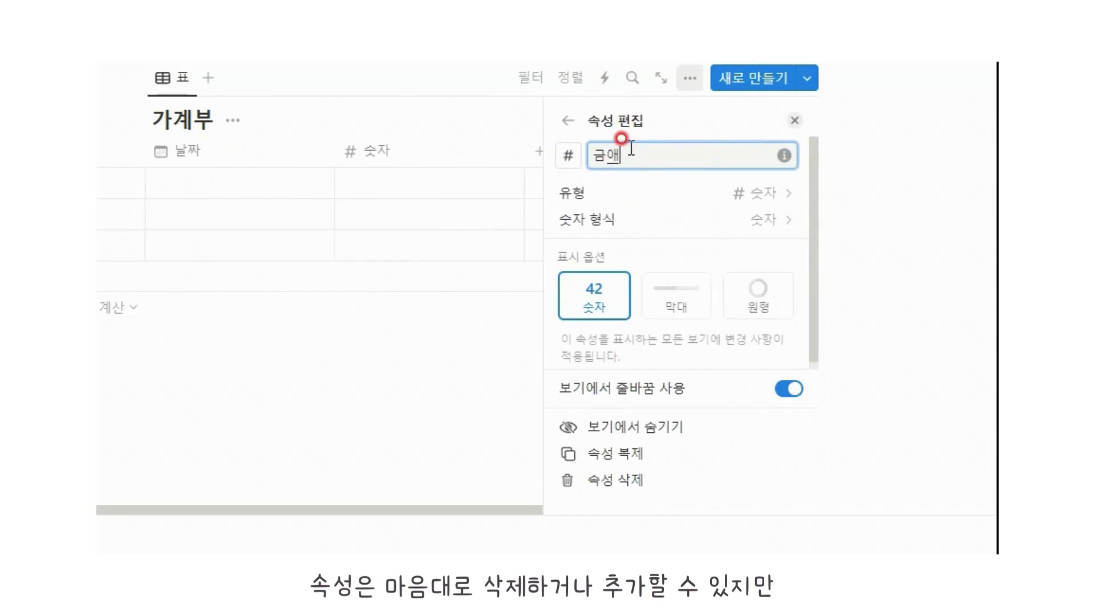
click(482, 104)
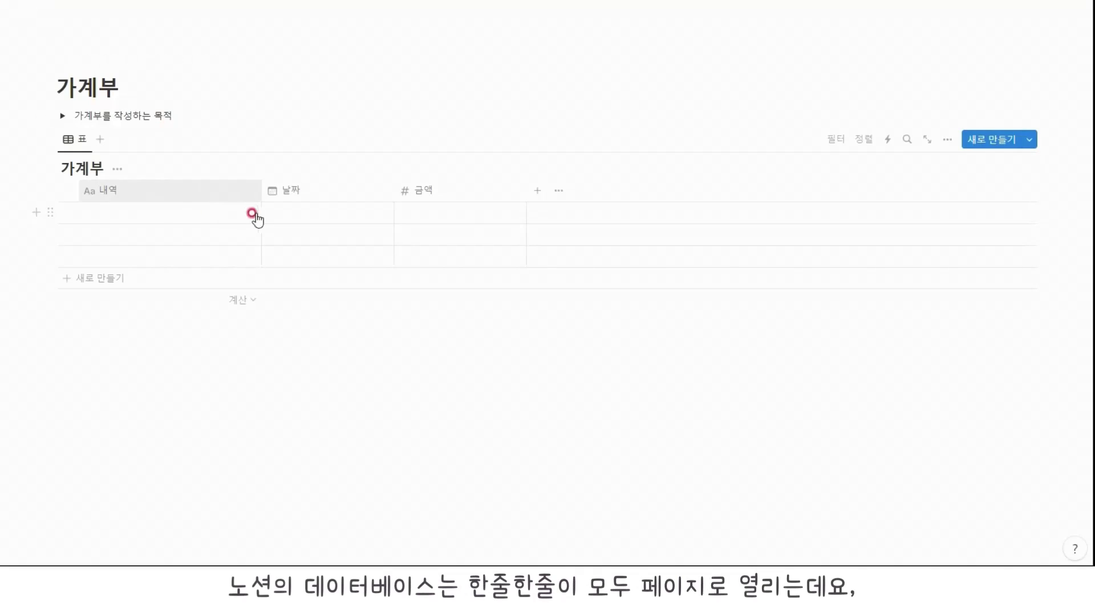
Open the first row of the 가계부 database as a side page and title it 이마트
mouse_move(239, 213)
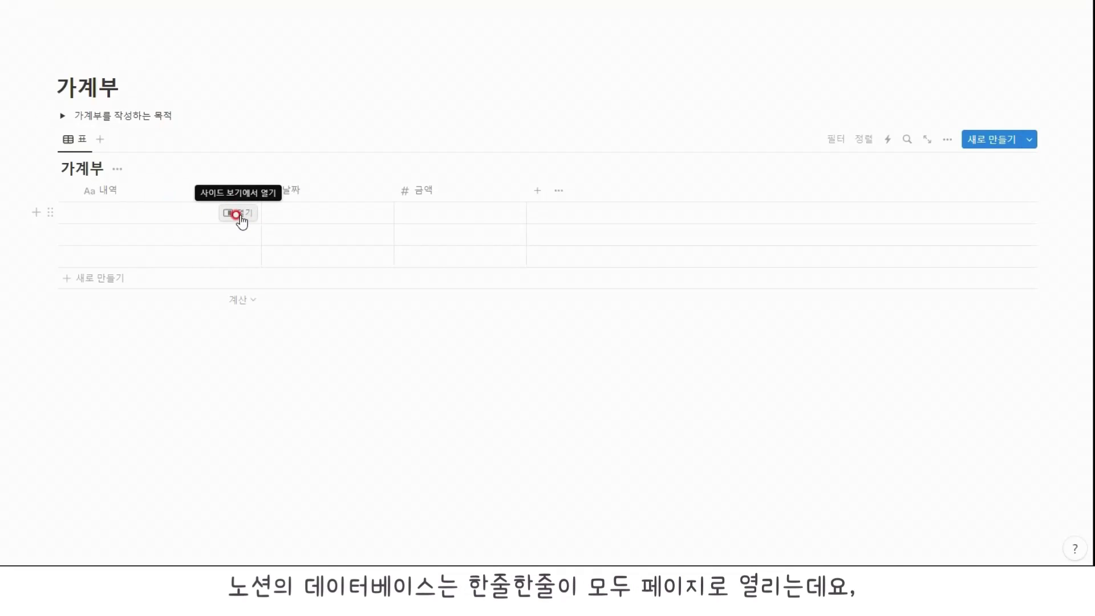
click(238, 213)
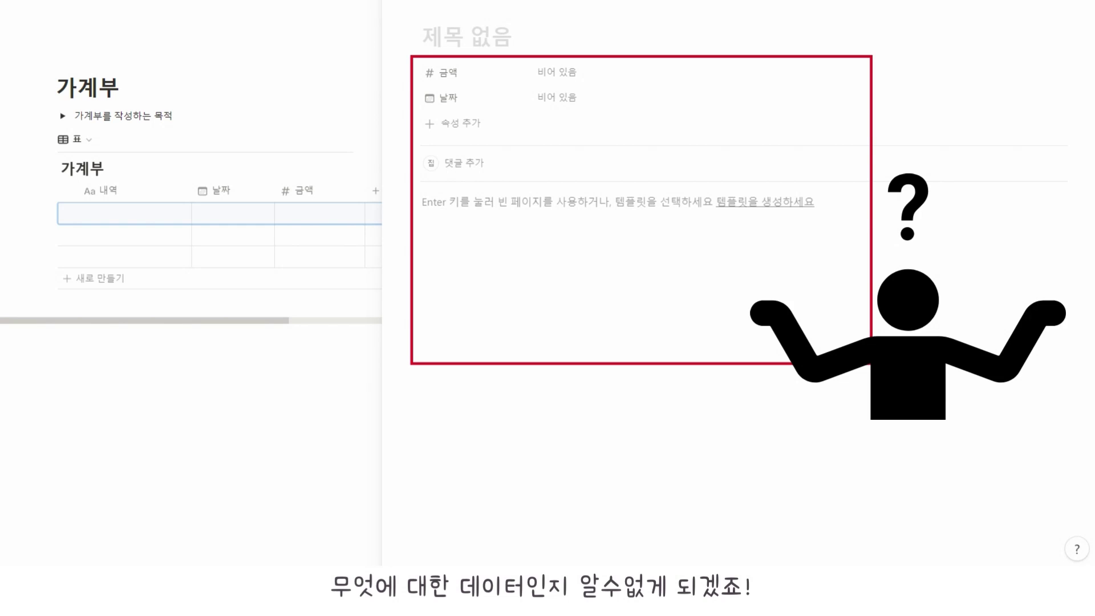
click(462, 37)
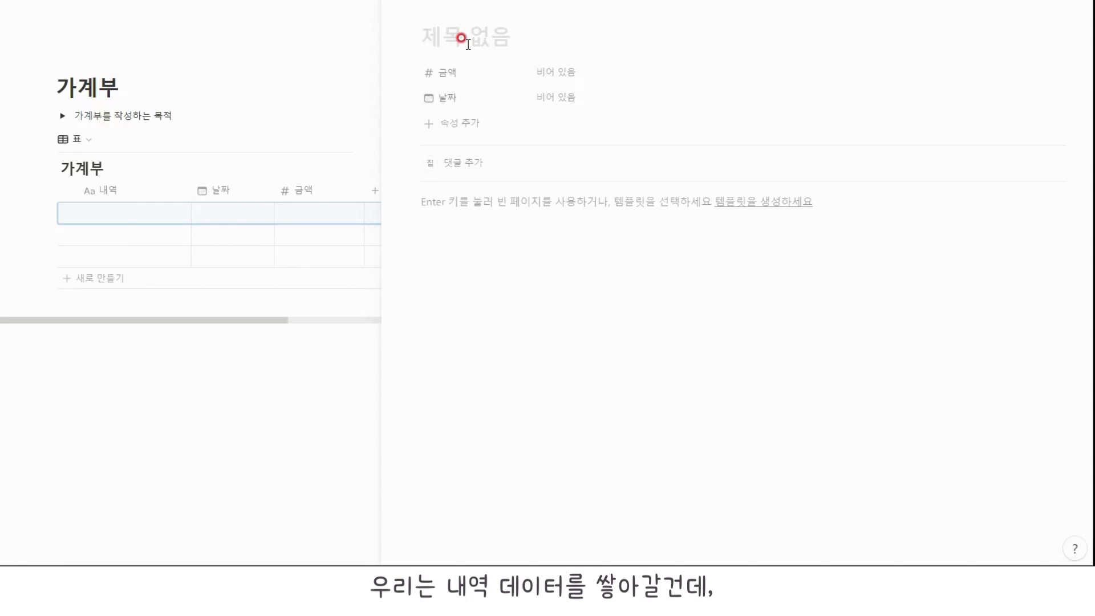
text(이마트)
Reorder the page's properties so 날짜 comes before 금액, and set the date to March 19, 2024
drag(455, 74, 458, 98)
click(536, 73)
click(577, 231)
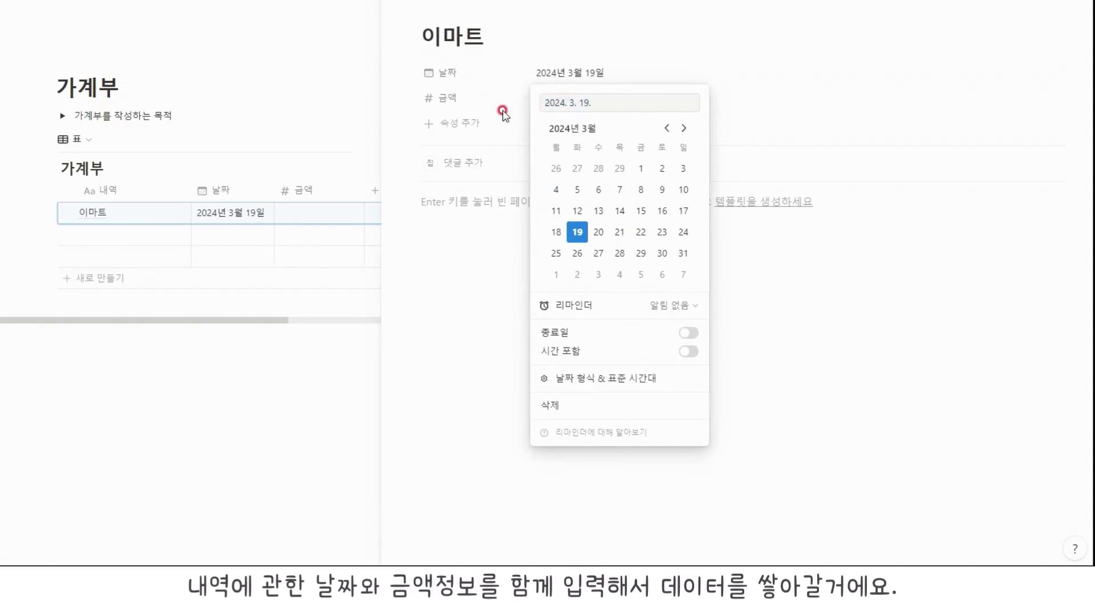
Set the 금액 property of the 이마트 page to 100000
click(550, 97)
text(100000)
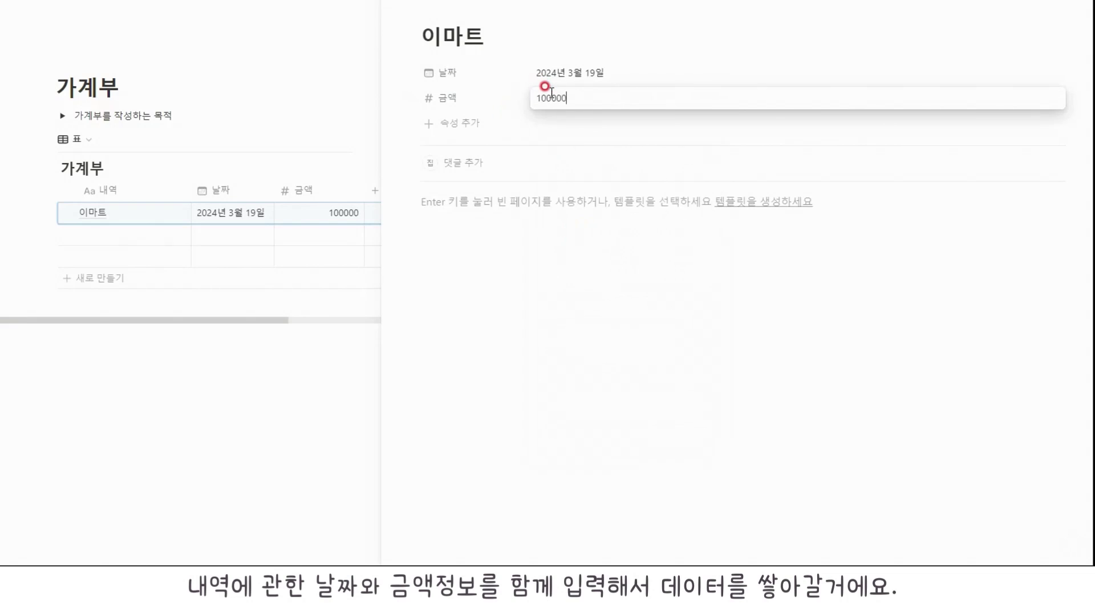
click(515, 143)
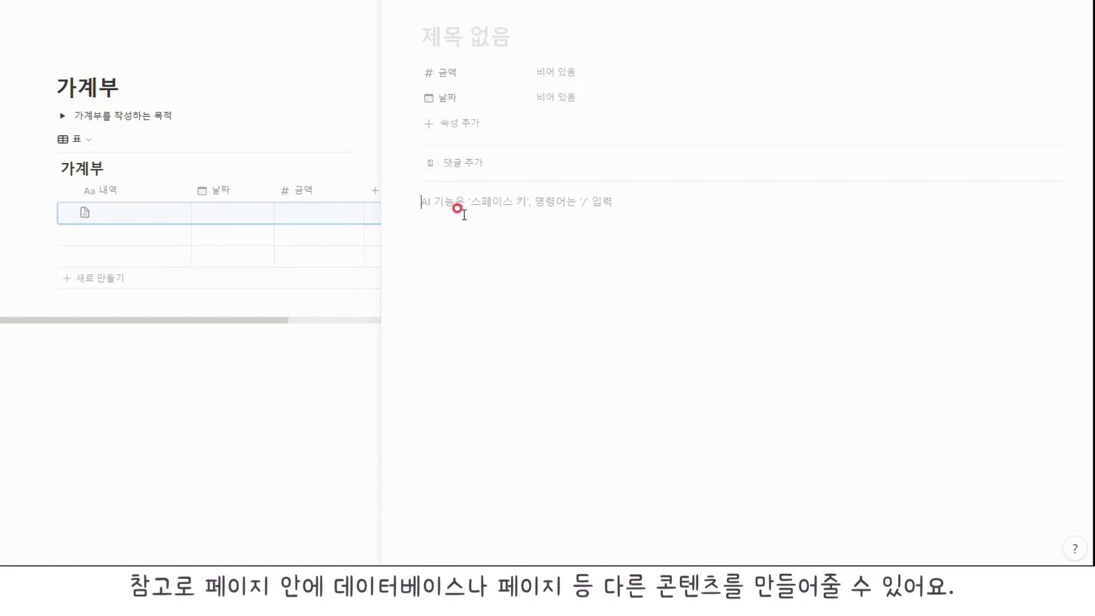
Write 콘텐츠 in the body of the untitled row page and insert an inline database beneath it
text(코ㄴ텐츠)
key(Return)
text(/데)
key(Return)
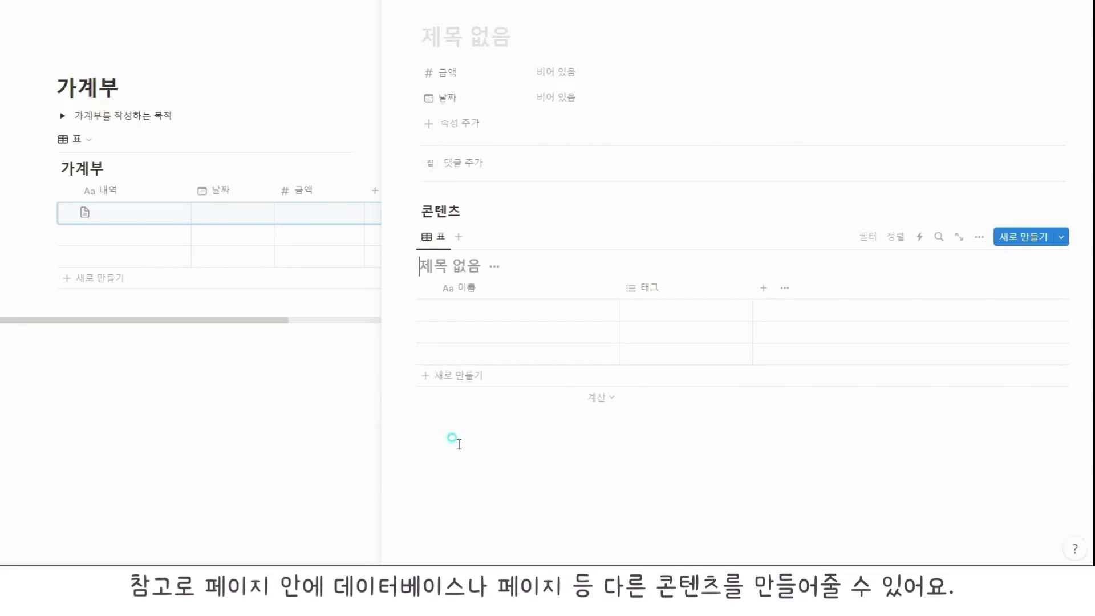
Add a text block reading 페이지 below the inline database and turn it into a page
click(452, 439)
text(페이지)
click(411, 426)
mouse_move(359, 389)
click(452, 260)
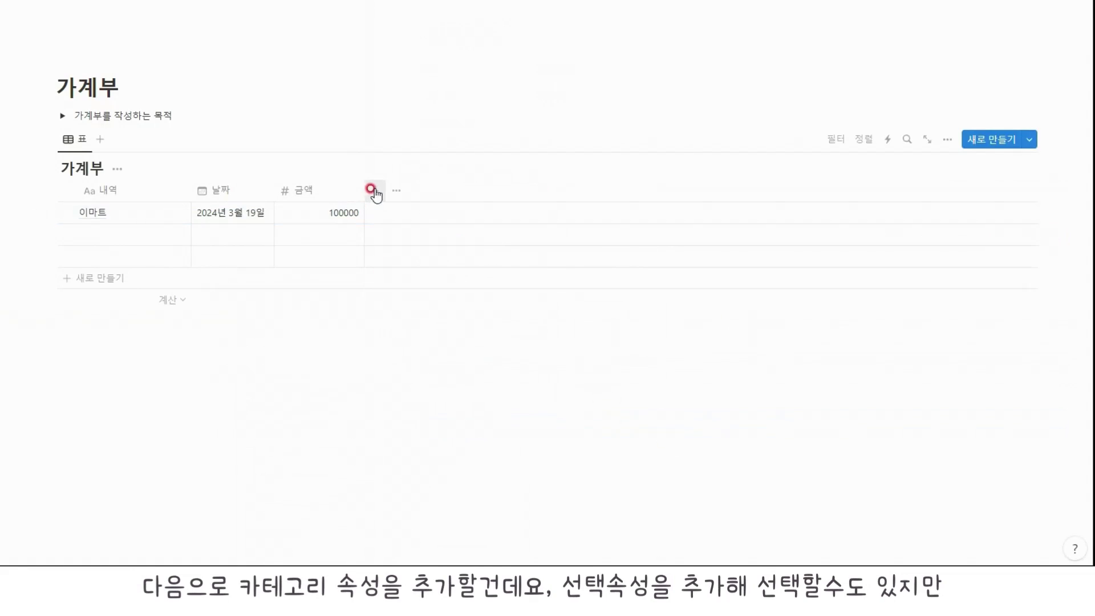
Add a select property to the 가계부 database and name it 카테고리
click(372, 190)
click(911, 379)
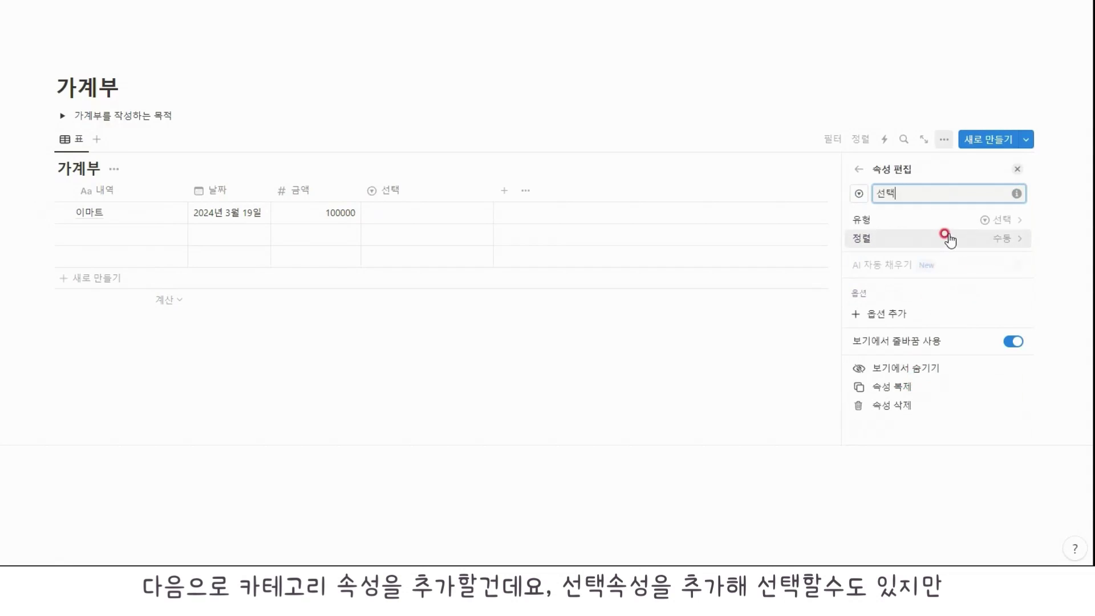
key(BackSpace)
key(BackSpace)
text(카테고리)
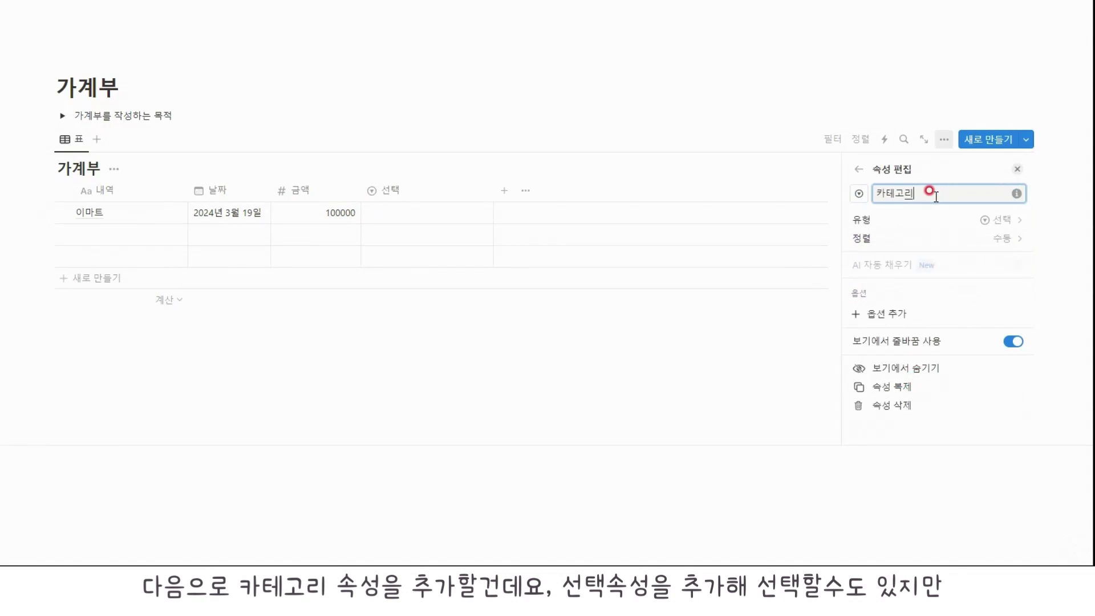
Create the options 식비 and 생필품 in the 카테고리 cell of the 이마트 row
click(450, 209)
text(식비)
key(Return)
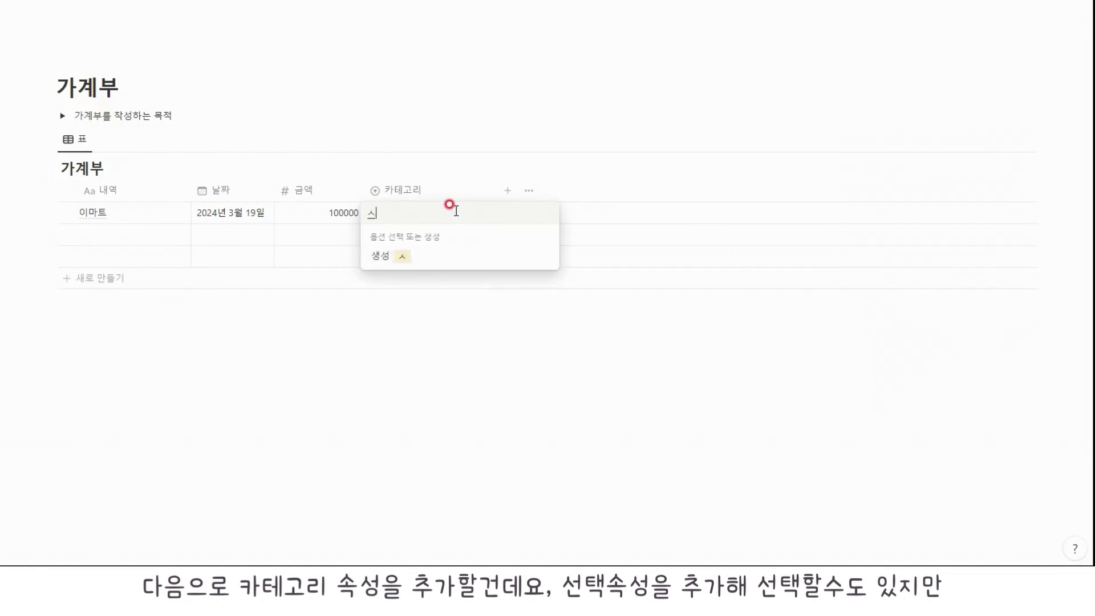
click(454, 211)
text(생필푸)
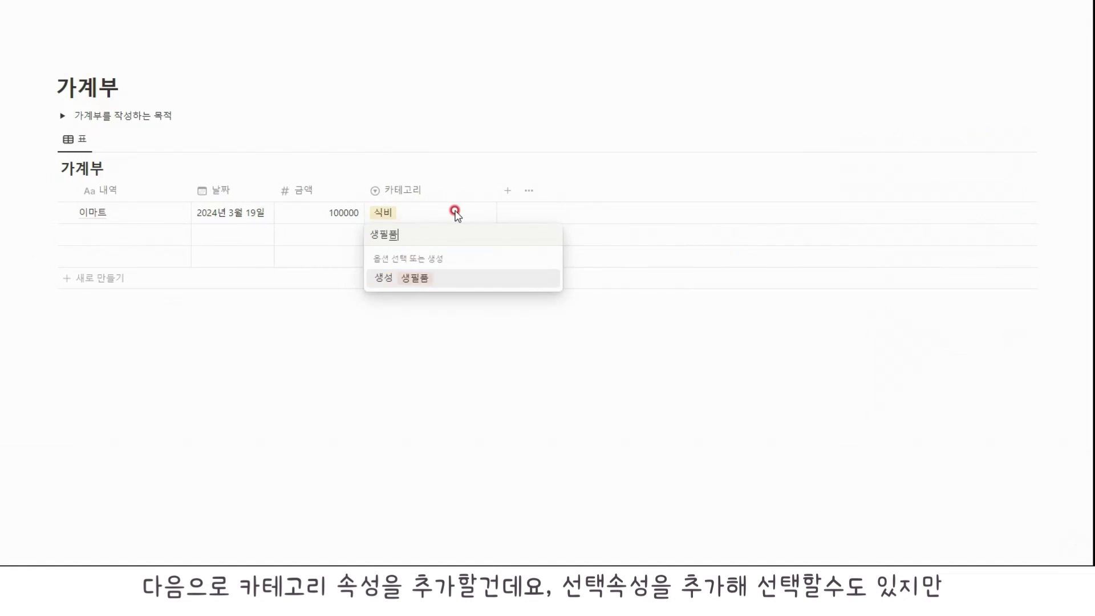
text(ㅁ)
key(Return)
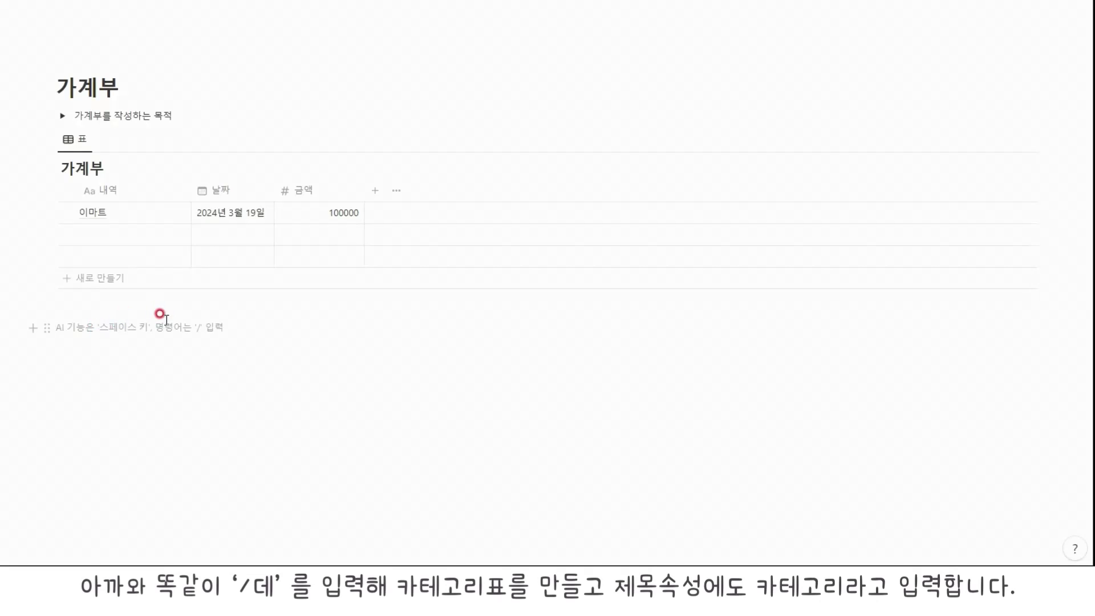
Insert a second inline database below the 가계부 table and title it 카테고리
text(/데)
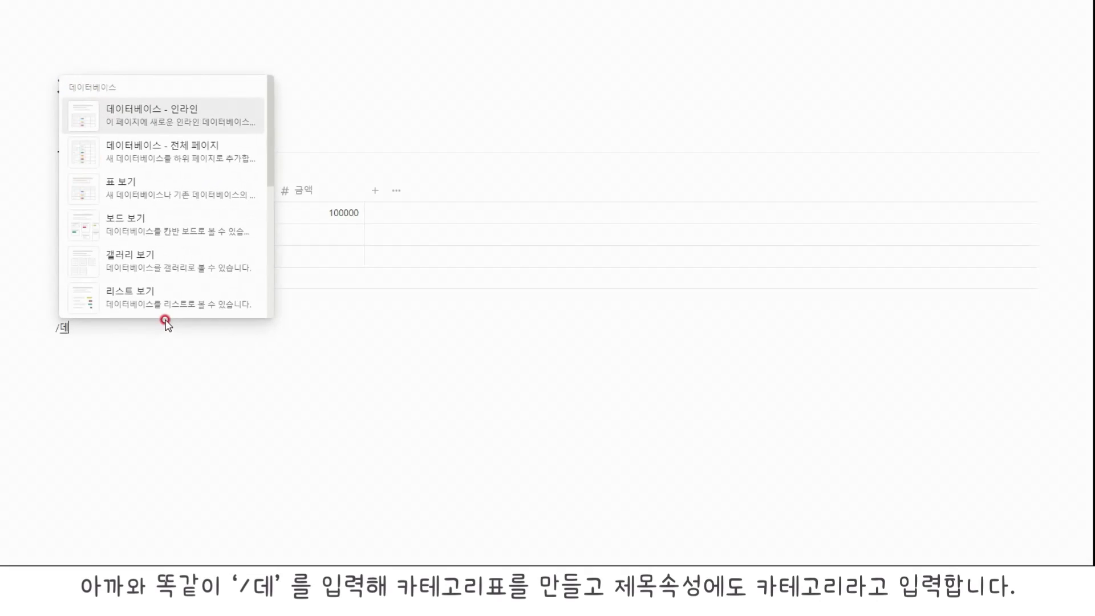
key(Return)
text(카테고리)
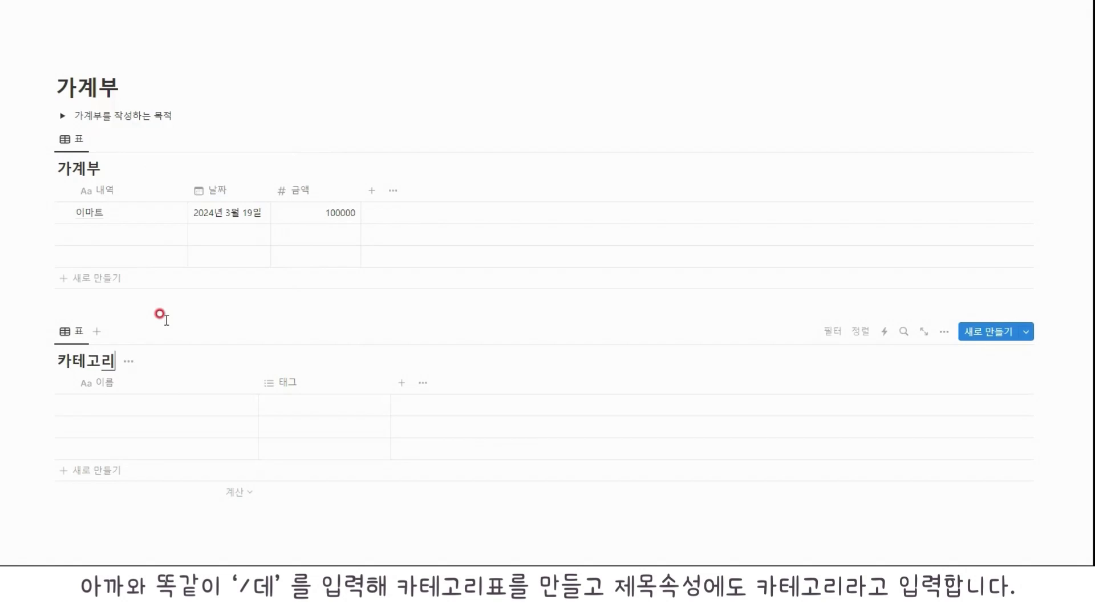
Rename the 이름 title property of the 카테고리 database as 카테고리
click(134, 386)
key(BackSpace)
key(BackSpace)
text(카테고리)
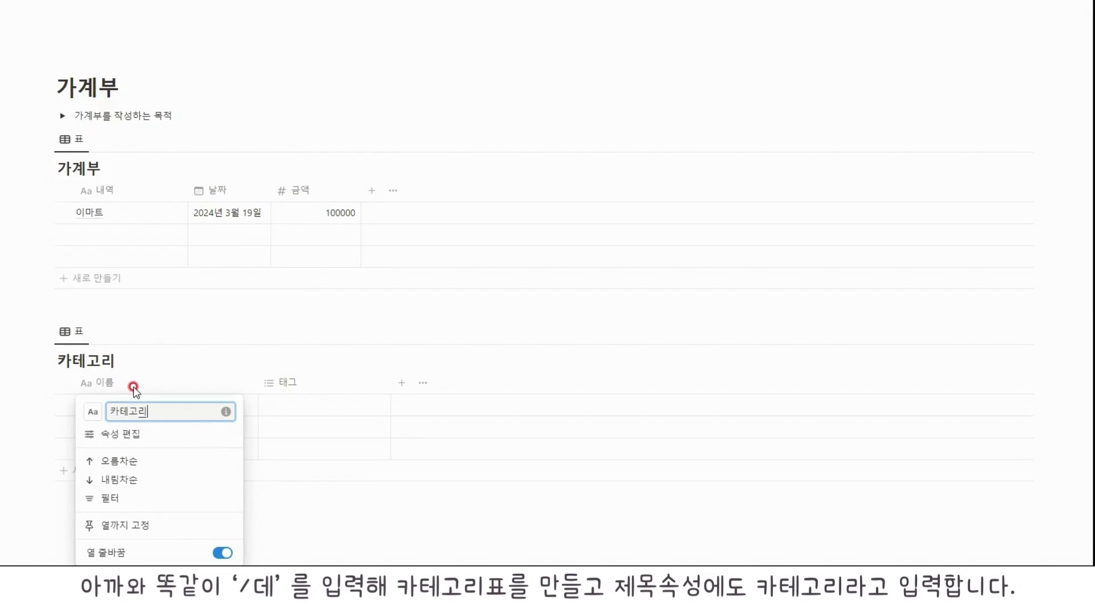
key(Return)
Rename the 태그 property of the 카테고리 database as 구분 and change its type to 선택
scroll(285, 371, down, 2)
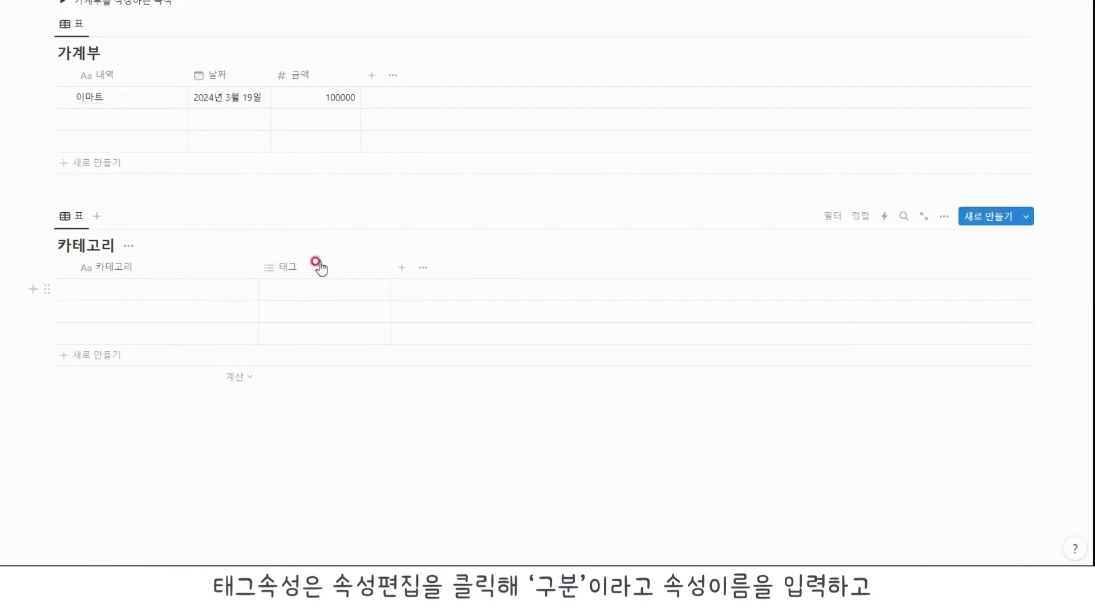
click(309, 266)
click(304, 317)
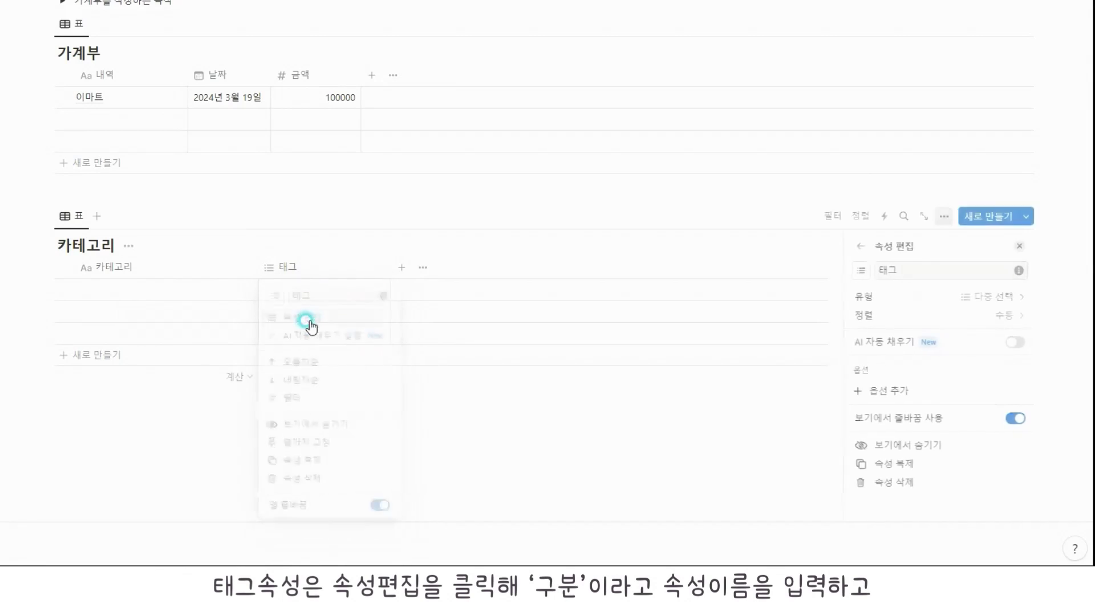
double_click(905, 271)
text(구분)
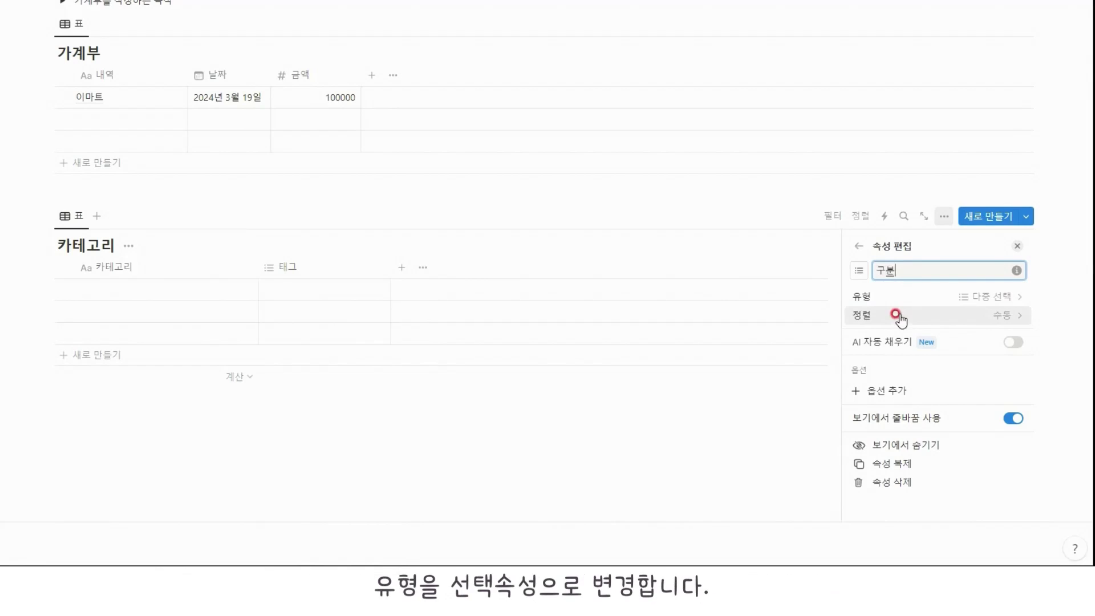
click(898, 298)
click(891, 360)
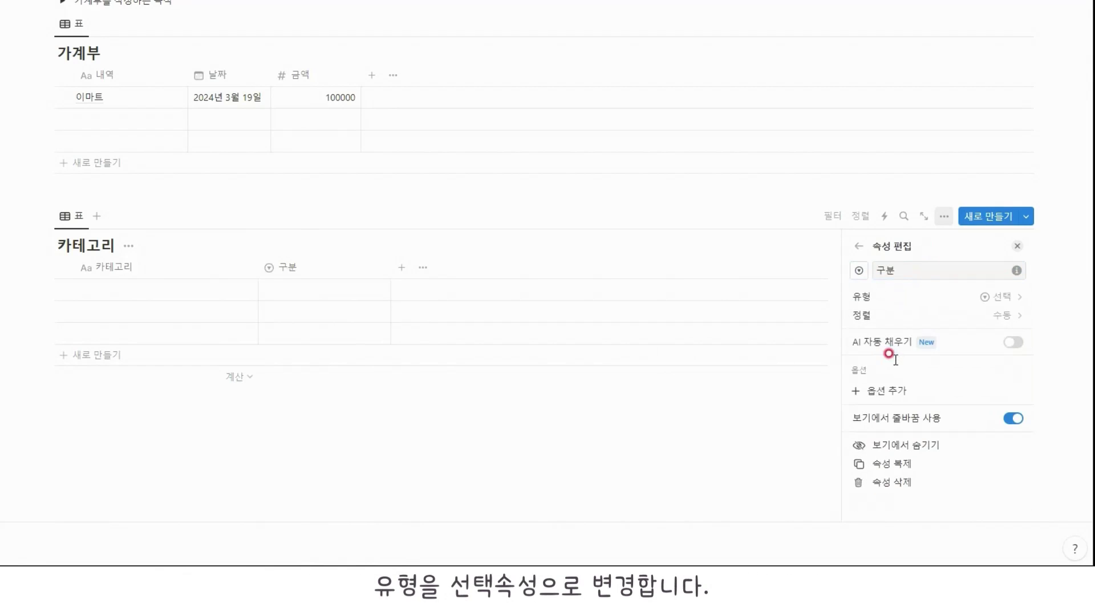
click(750, 250)
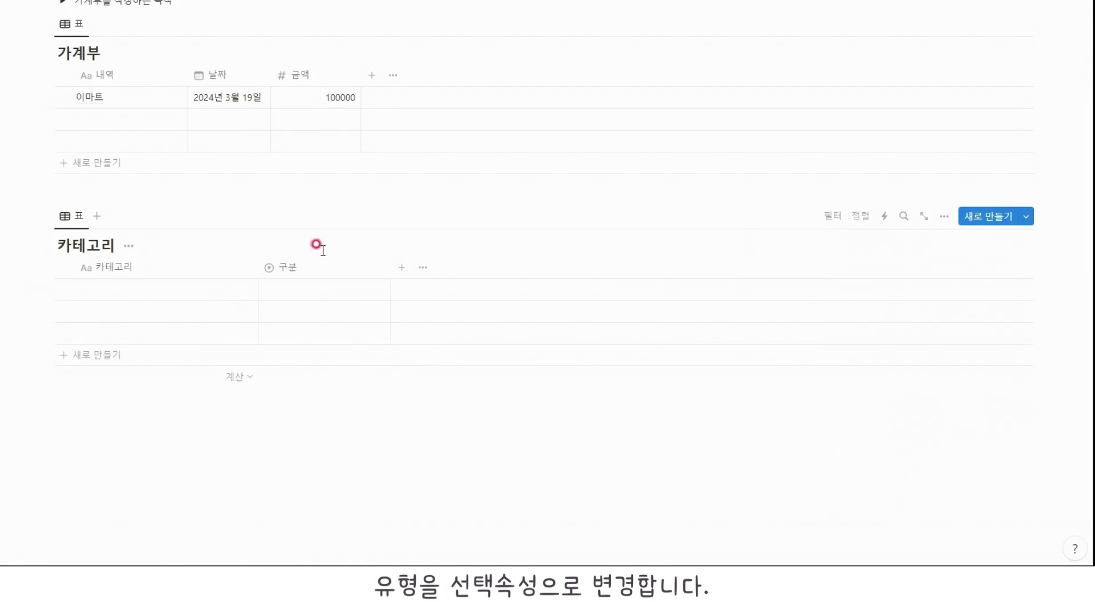
Create the options 수입, 저축 and 지출 in the first three 구분 cells of the 카테고리 database
click(326, 293)
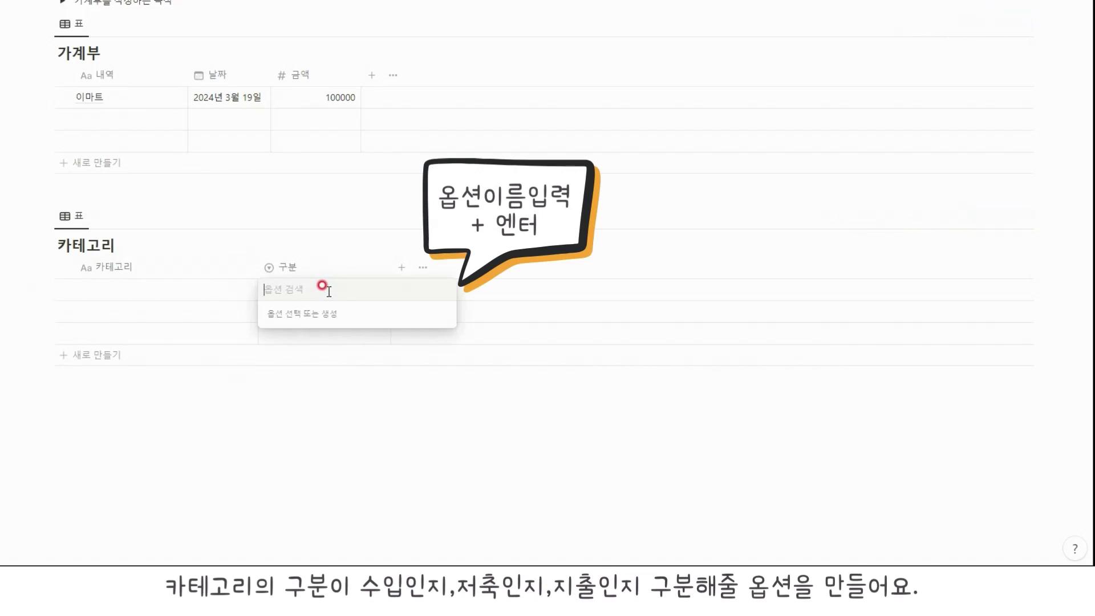
text(수입)
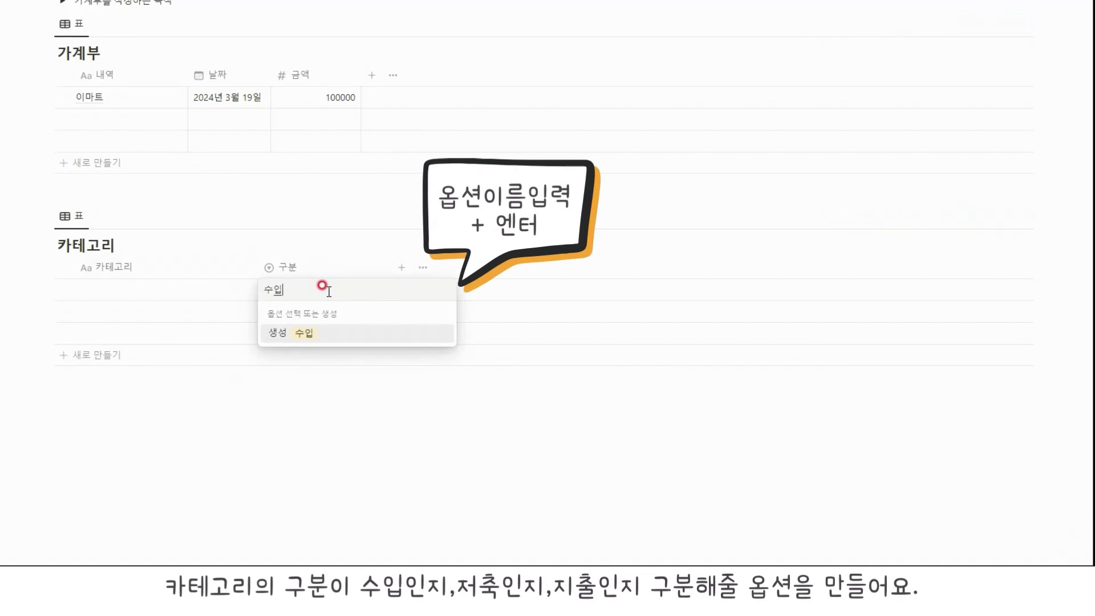
key(Return)
key(Return)
text(저축)
key(Return)
key(Return)
text(지출)
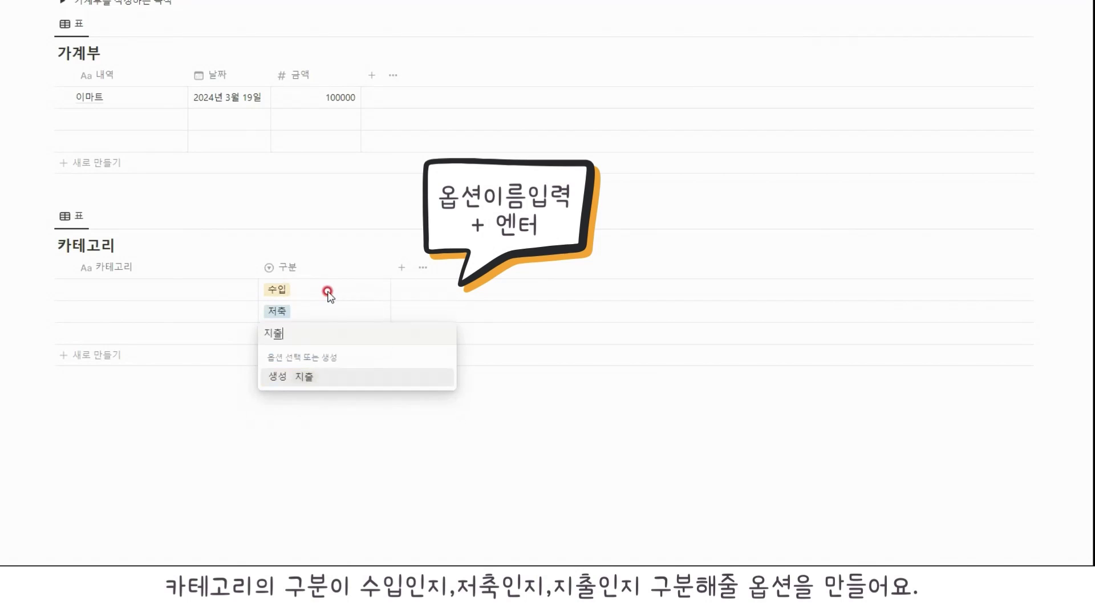
key(Return)
Set the 구분 option colours to blue (파란색) for 수입, green (초록색) for 저축 and red (빨간색) for 지출
click(323, 291)
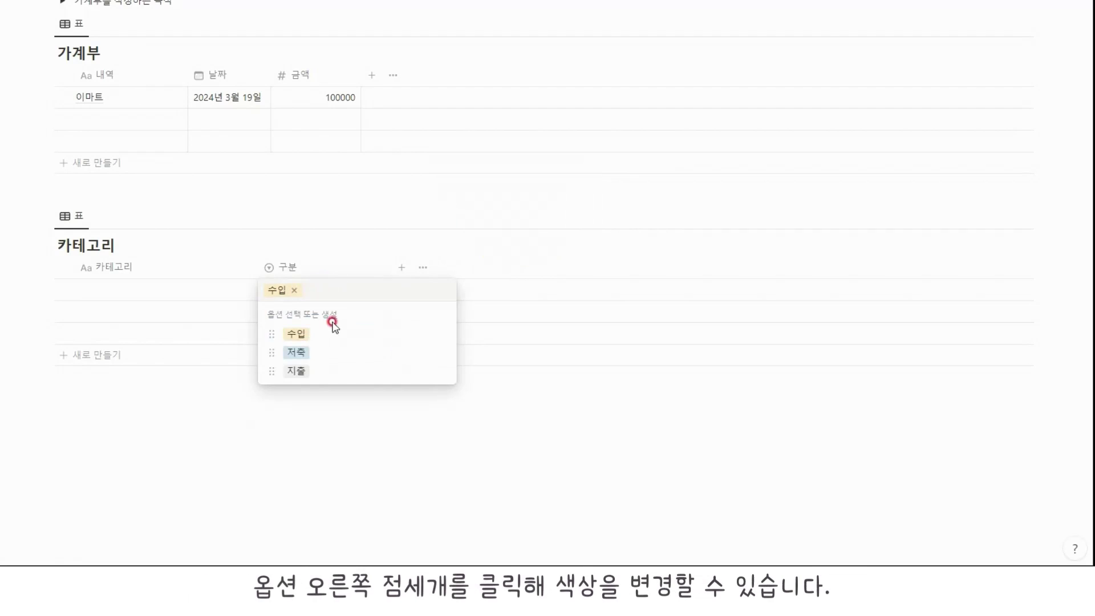
click(442, 333)
click(444, 259)
click(442, 353)
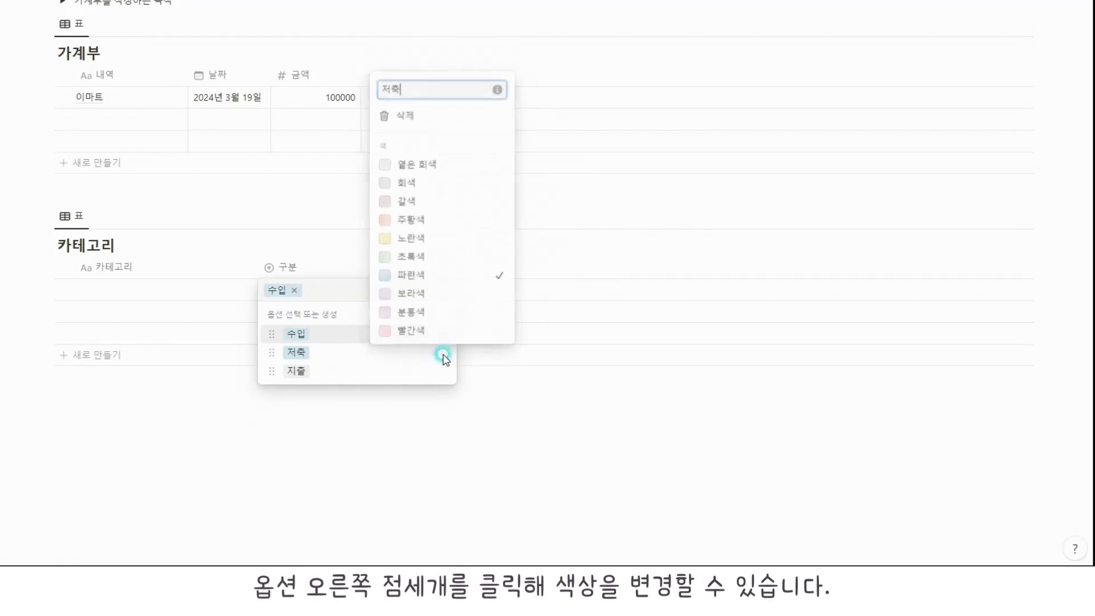
click(440, 259)
click(431, 379)
click(438, 348)
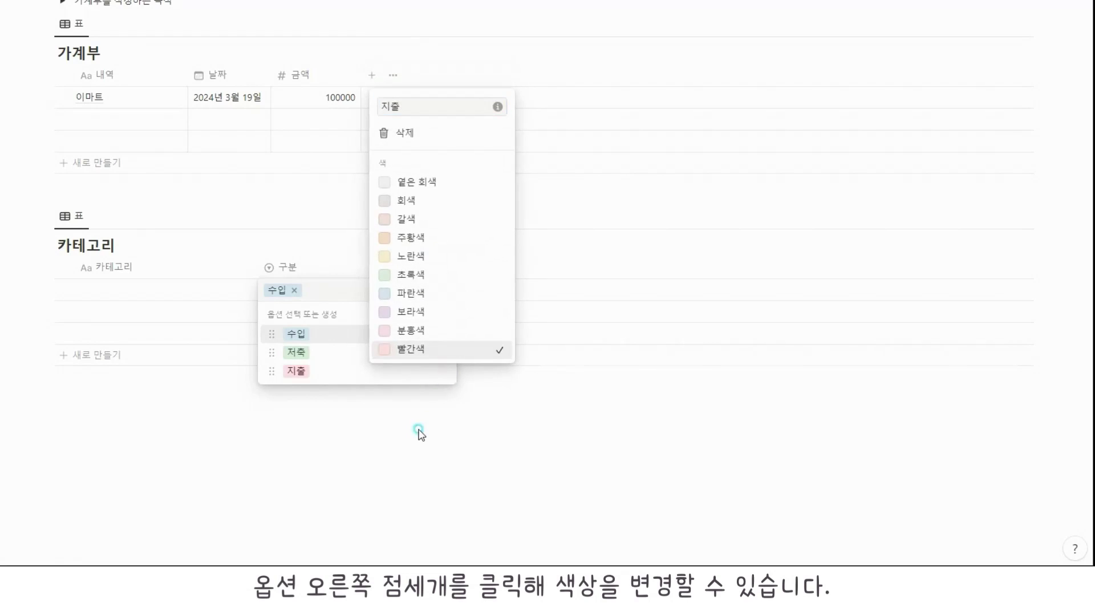
click(421, 429)
click(372, 255)
Name the first three rows of the 카테고리 database 고정수입, 추가수입 and 고정저축
click(115, 286)
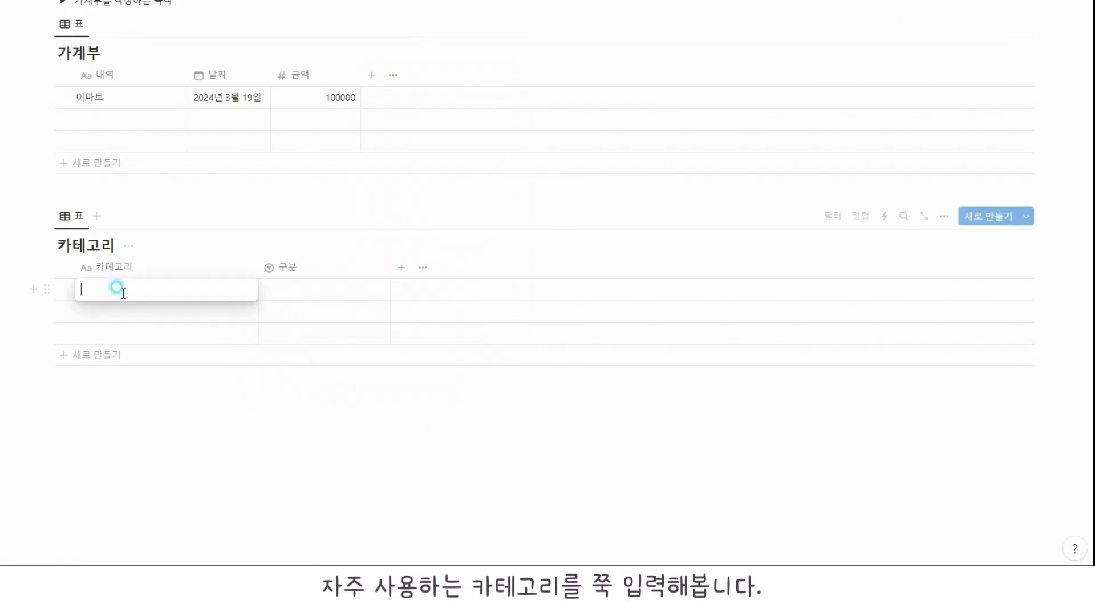
text(고제ㅇ수입)
key(Return)
key(Down)
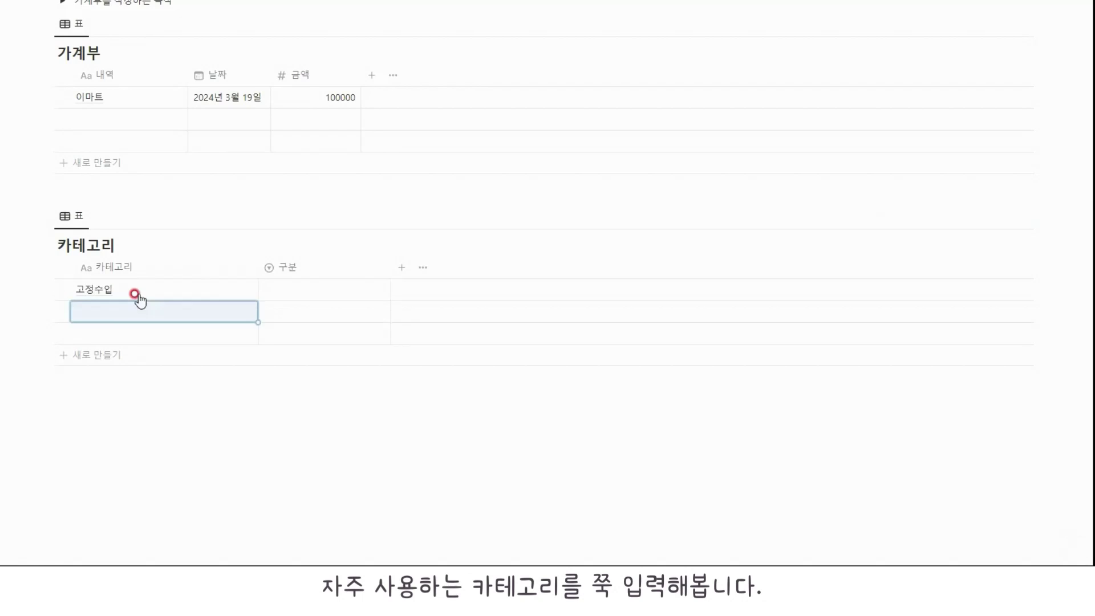
key(Return)
text(추가수입)
key(Return)
key(Down)
key(Return)
text(고정저축)
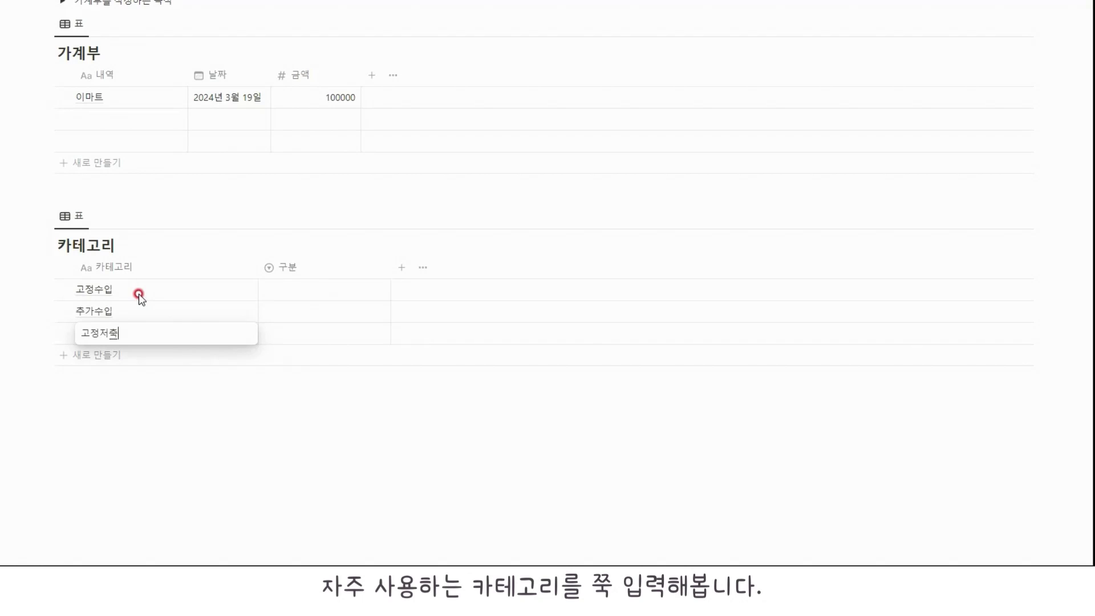
key(Return)
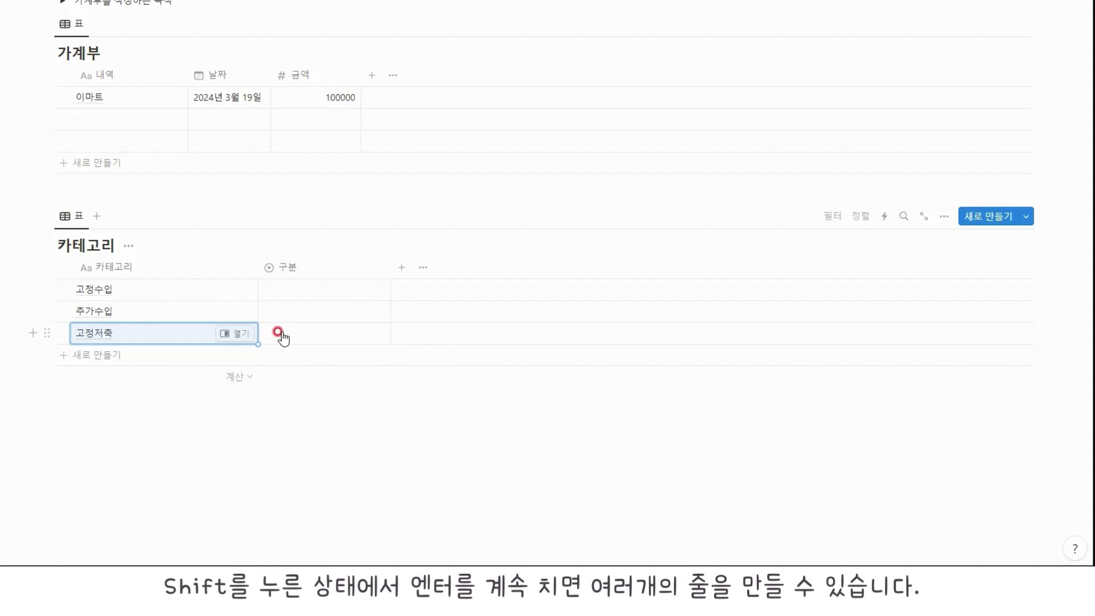
Add seven empty rows below the 고정저축 row
key(shift+Return)
key(shift+Return)
key(shift+Return)
key(shift+Return)
key(shift+Return)
key(shift+Return)
key(shift+Return)
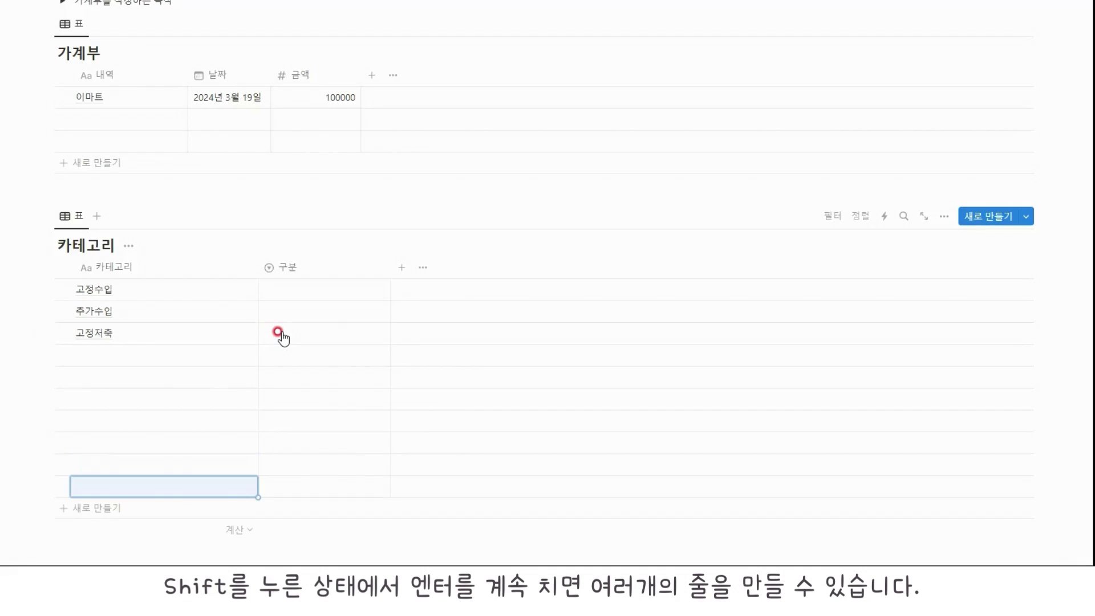
Enter 식비 and 생필품 as categories in the first two empty rows below 고정저축
click(169, 350)
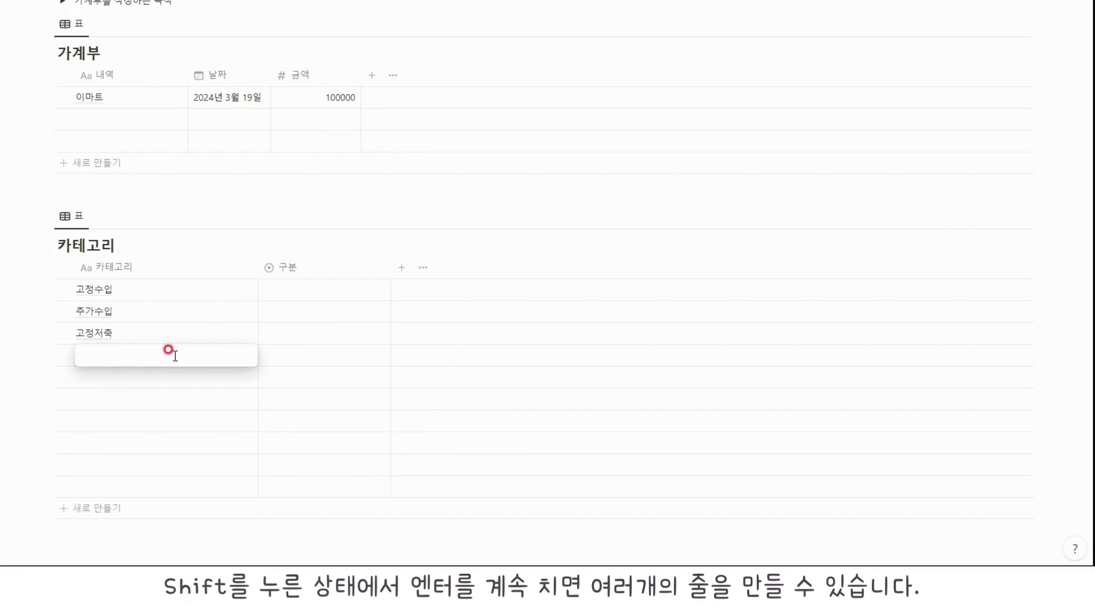
text(식비)
key(Return)
text(ㅅㅐㅇㅍㅣㄹㅍㅜㅁ)
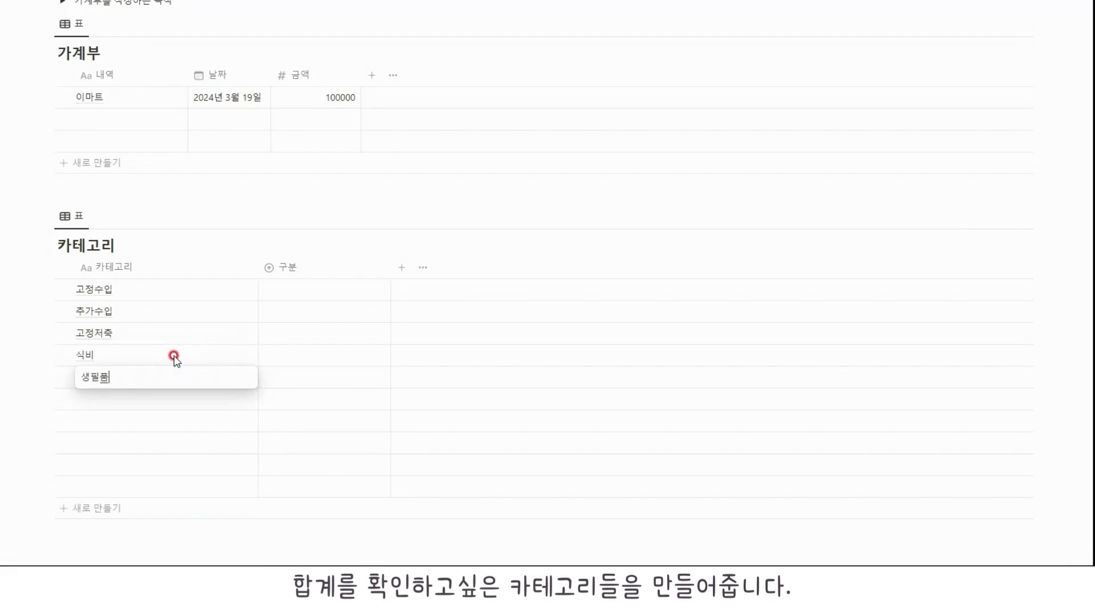
key(Return)
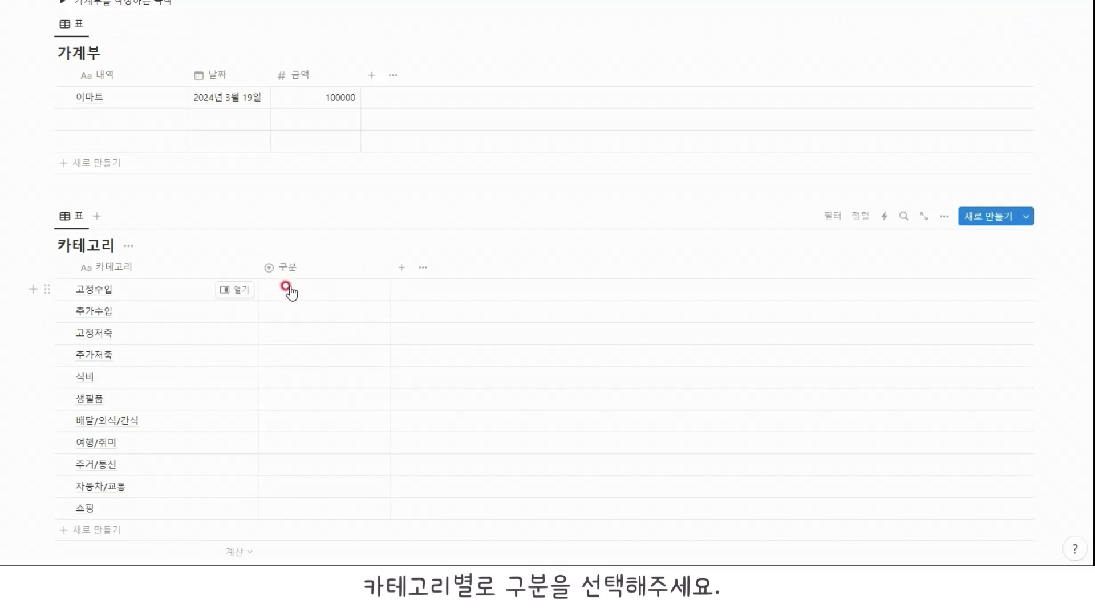
Set 구분 to 수입 for the 고정수입 and 추가수입 rows
click(289, 290)
click(318, 337)
click(320, 315)
click(313, 356)
Select the 고정저축 and 추가저축 rows together and set their 구분 to 저축
mouse_move(98, 346)
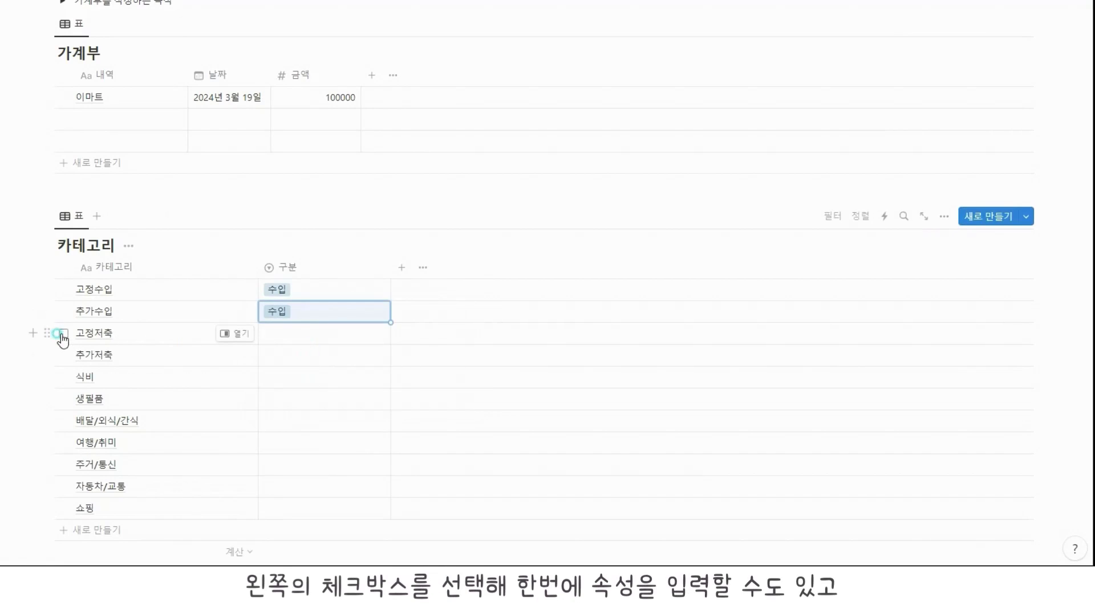
click(63, 334)
click(63, 354)
click(126, 214)
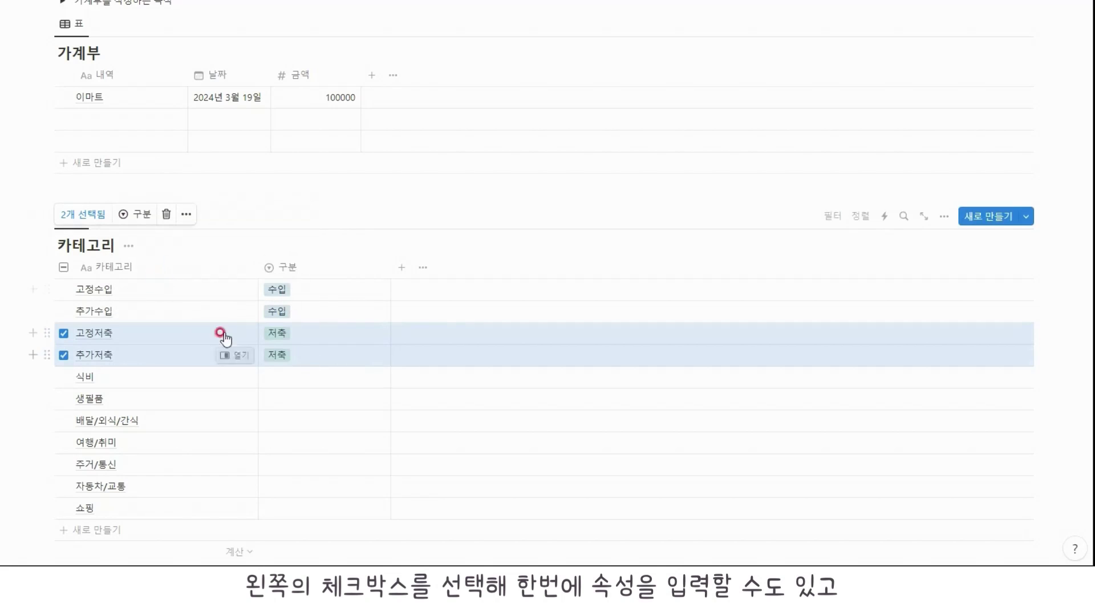
Set 구분 to 지출 for the 식비 row and fill that value down through the 쇼핑 row
click(286, 374)
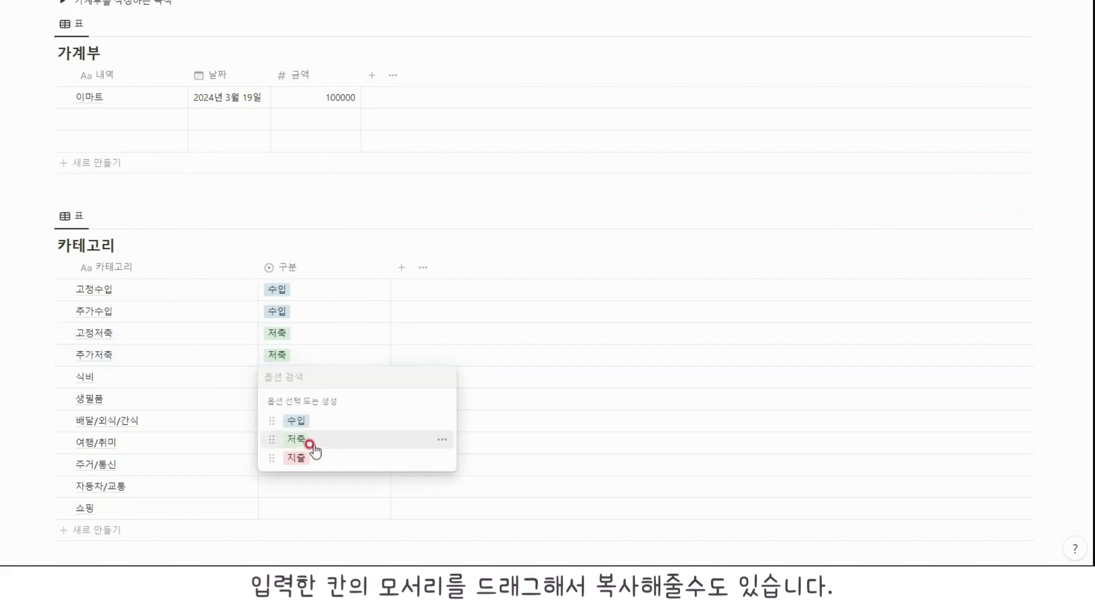
click(307, 458)
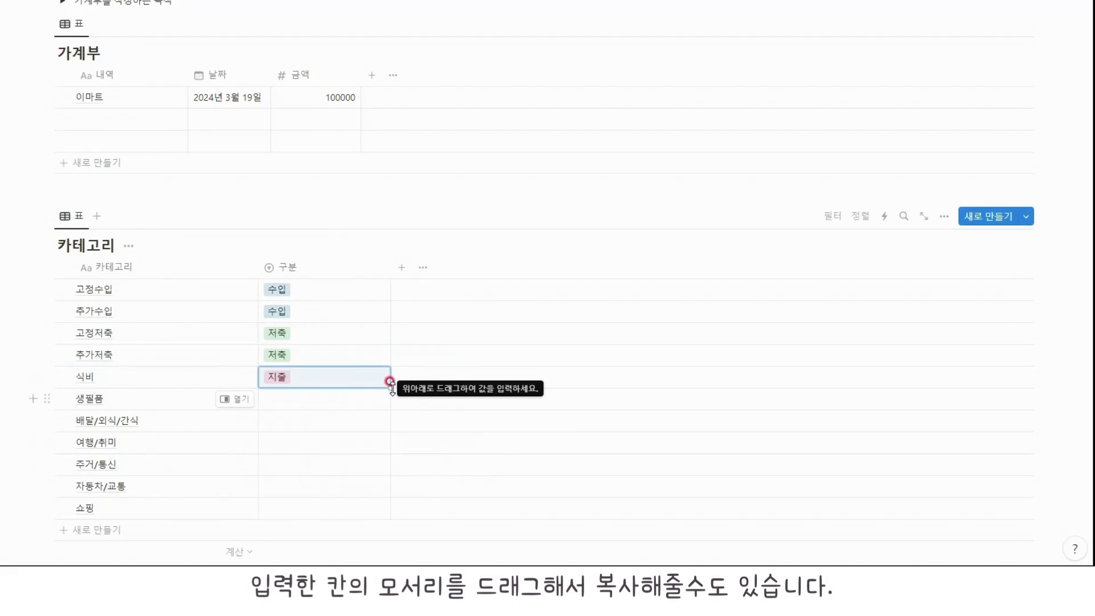
drag(386, 381, 376, 507)
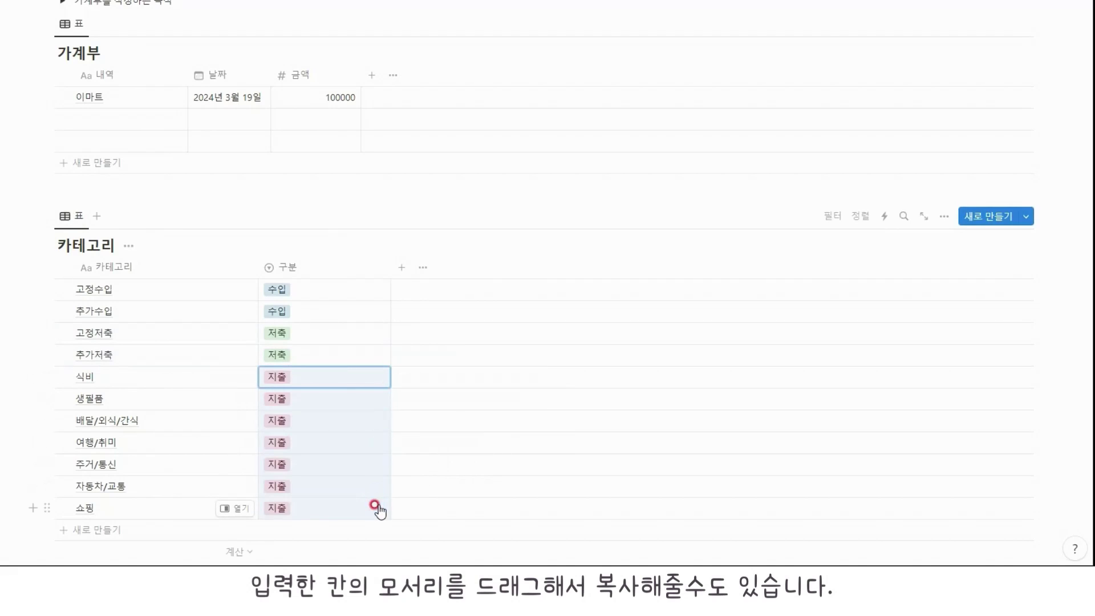
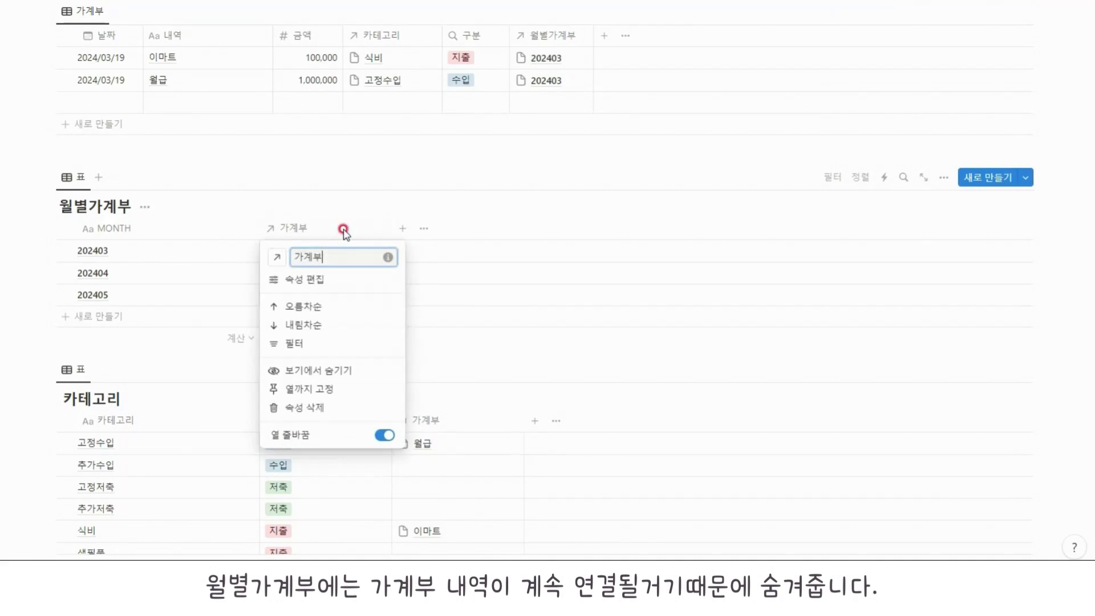
Hide the 가계부 property in the 월별가계부 table and narrow its MONTH column
click(342, 370)
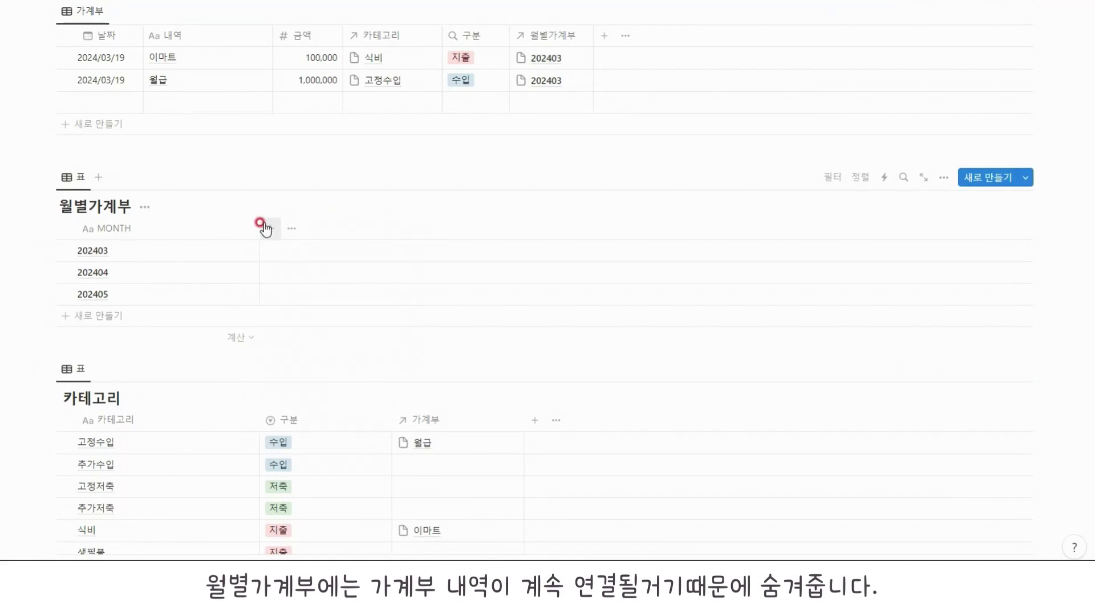
drag(259, 225, 136, 228)
Hide the database title of 월별가계부 and rename its table view 월별가계부
click(145, 206)
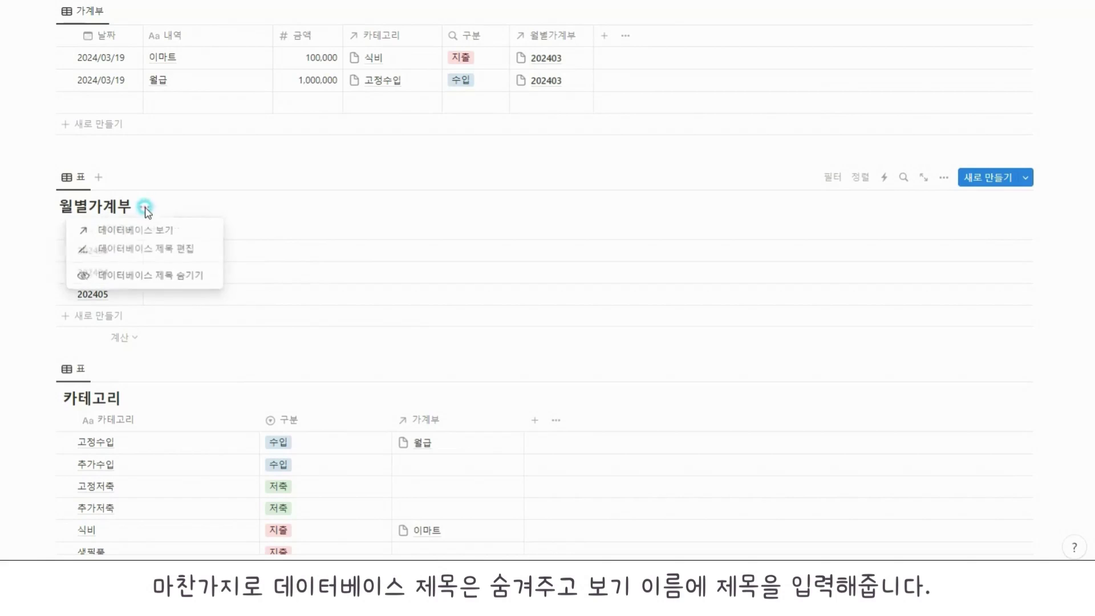
click(176, 276)
click(81, 177)
click(88, 202)
click(895, 225)
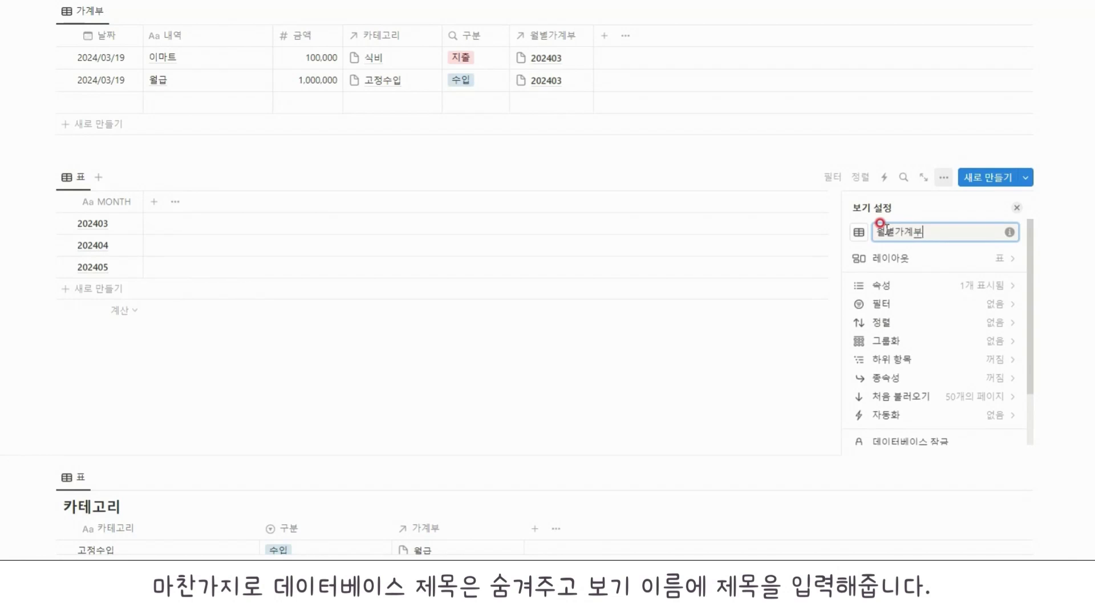
text(월별가계부)
click(803, 152)
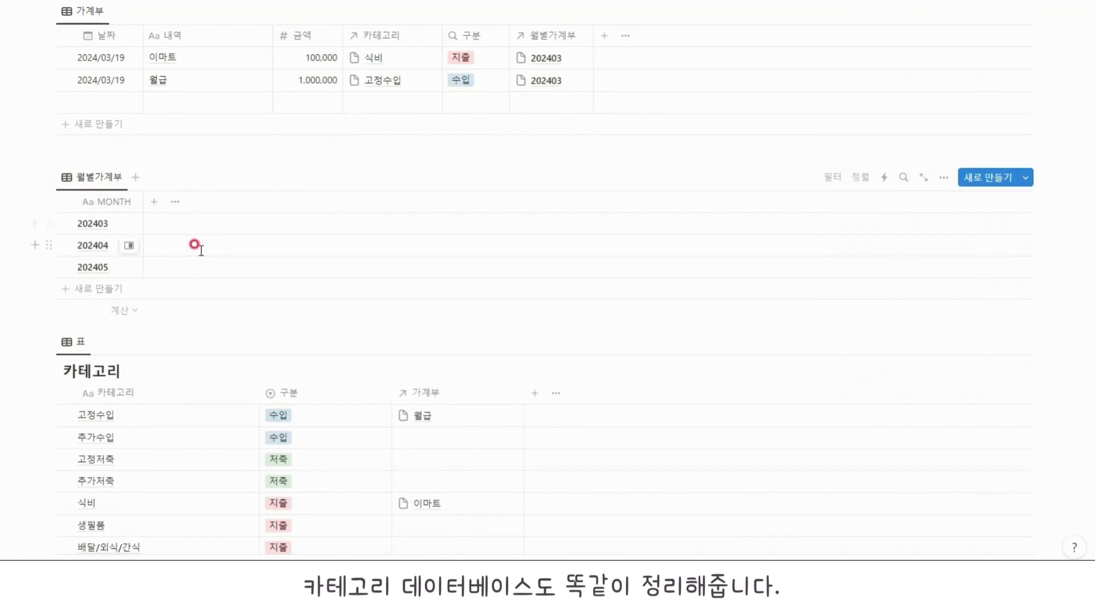
Move the 구분 column to the front of the 카테고리 table and narrow the 카테고리 column
scroll(199, 255, down, 3)
drag(284, 195, 142, 195)
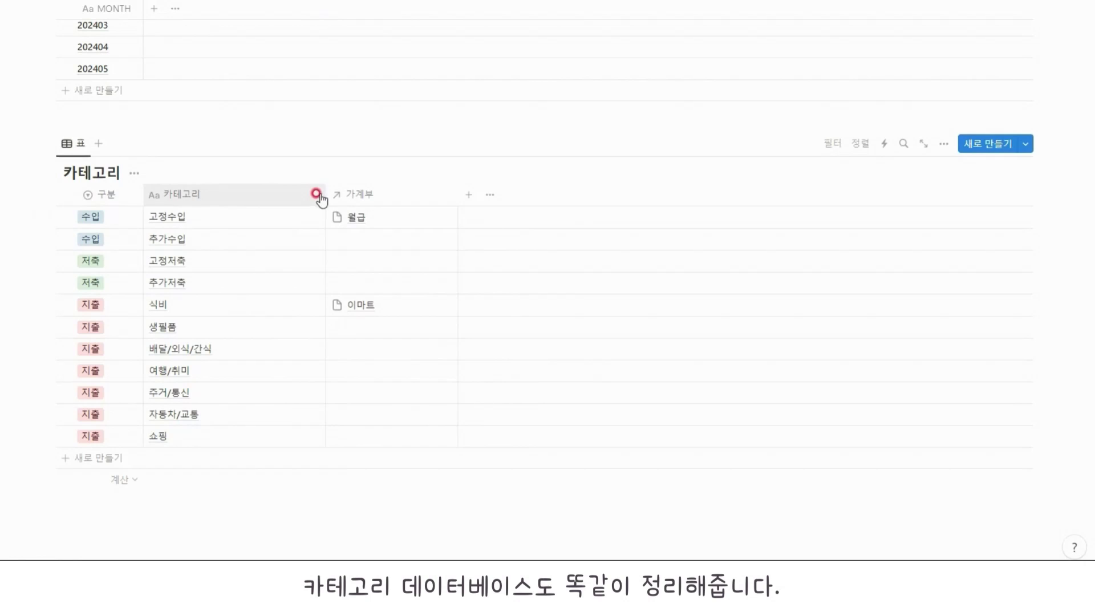
drag(316, 194, 301, 199)
Hide the 가계부 property and the database title of the 카테고리 table
click(358, 198)
click(350, 325)
click(135, 173)
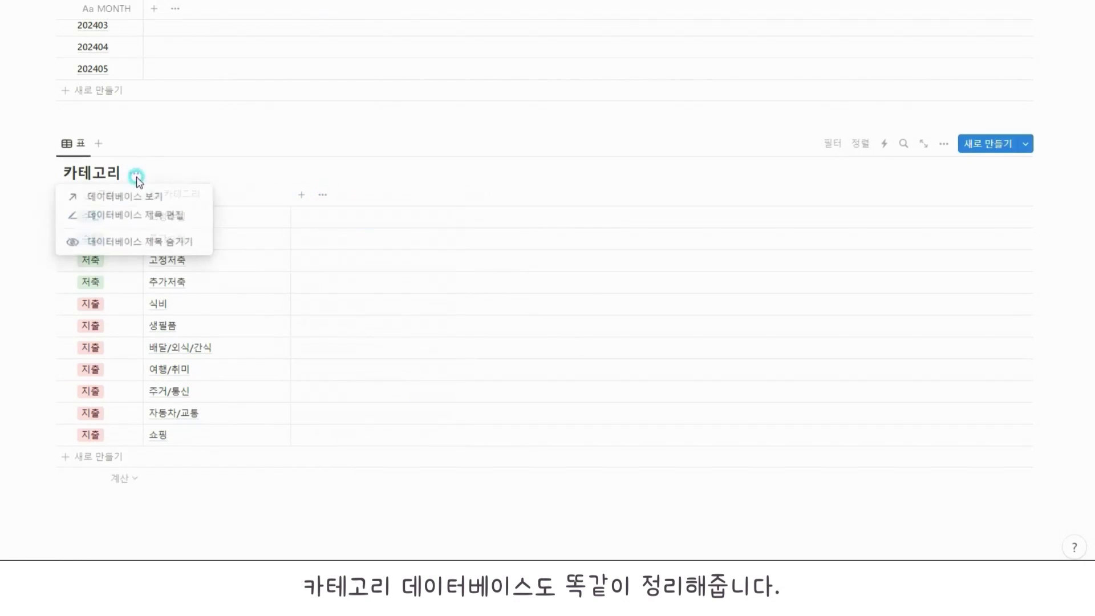
click(114, 242)
Rename the table view of the 카테고리 database as 카테고리
click(80, 153)
click(108, 186)
click(911, 194)
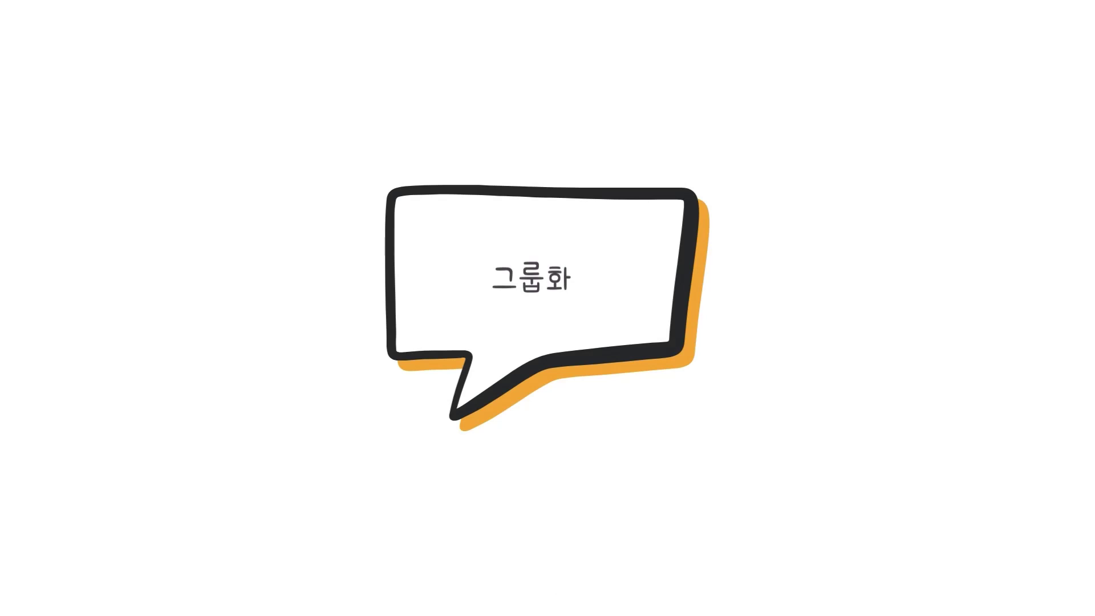
Group the 카테고리 view by 구분 and add a new row in the 수입 group
click(941, 304)
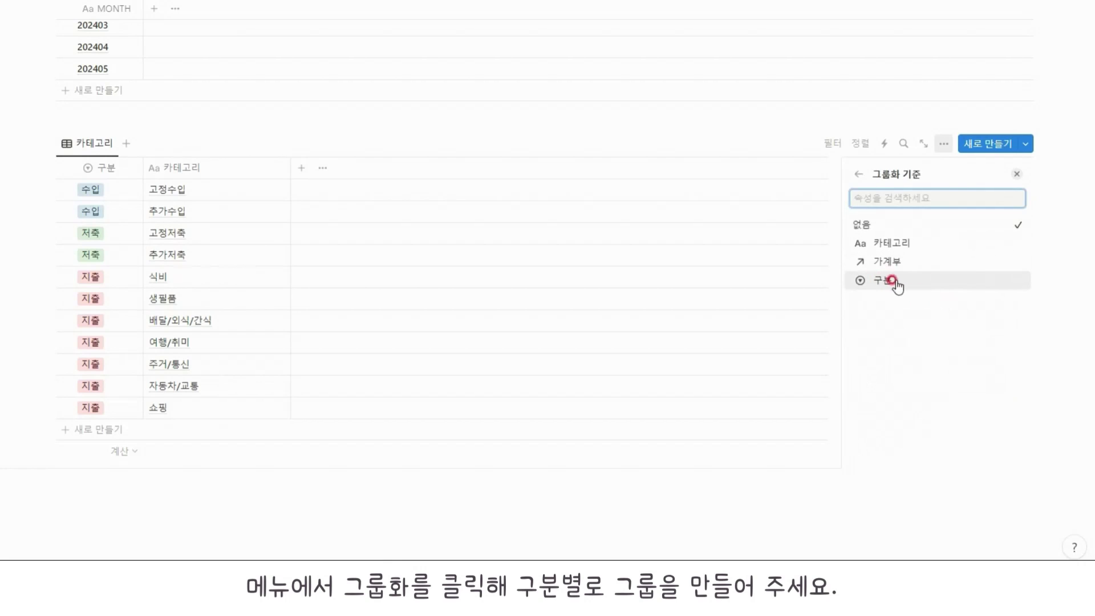
click(893, 280)
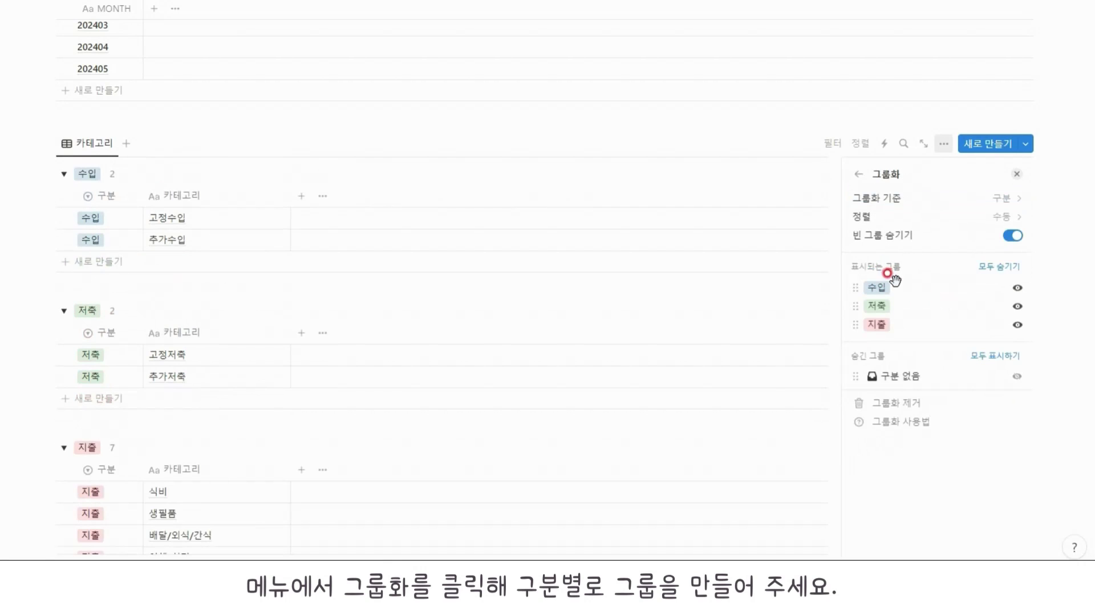
click(736, 134)
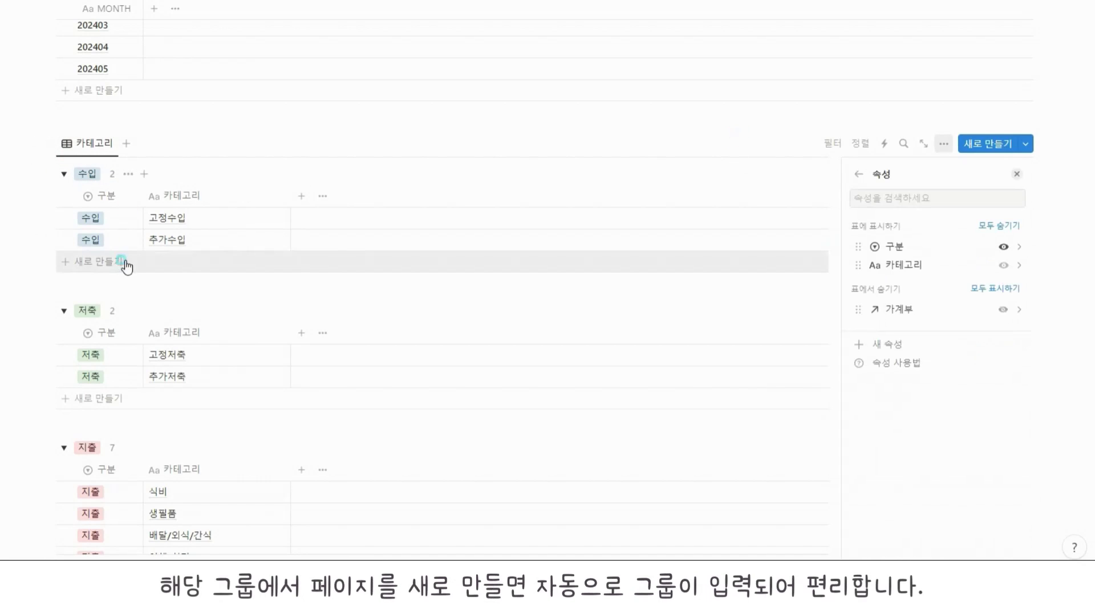
click(123, 263)
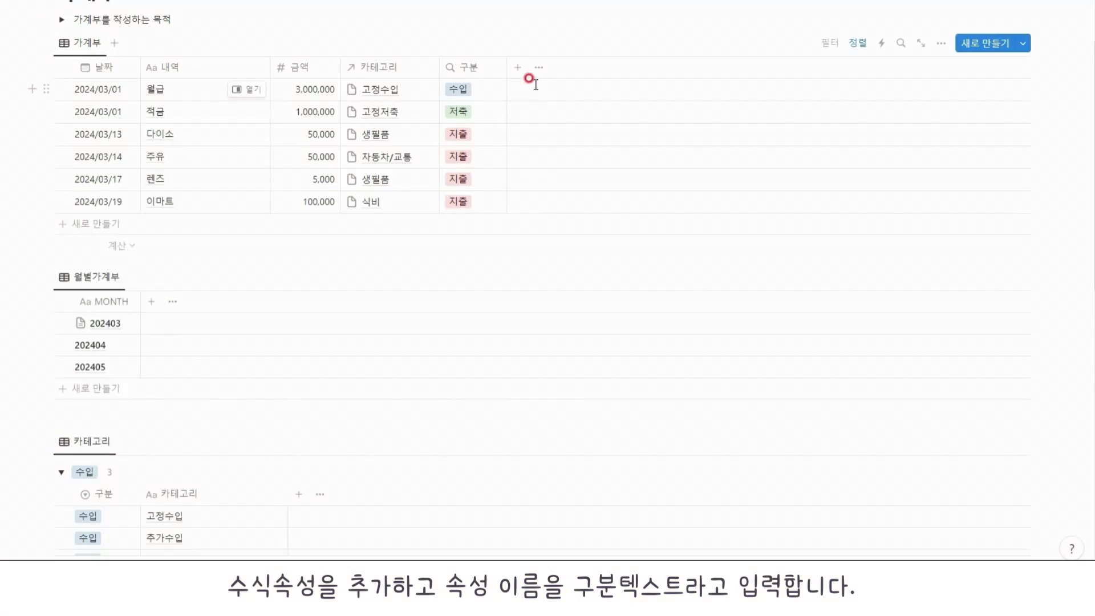
Add a 수식 (formula) property named 구분텍스트 to the 가계부 database
click(517, 67)
scroll(966, 219, down, 3)
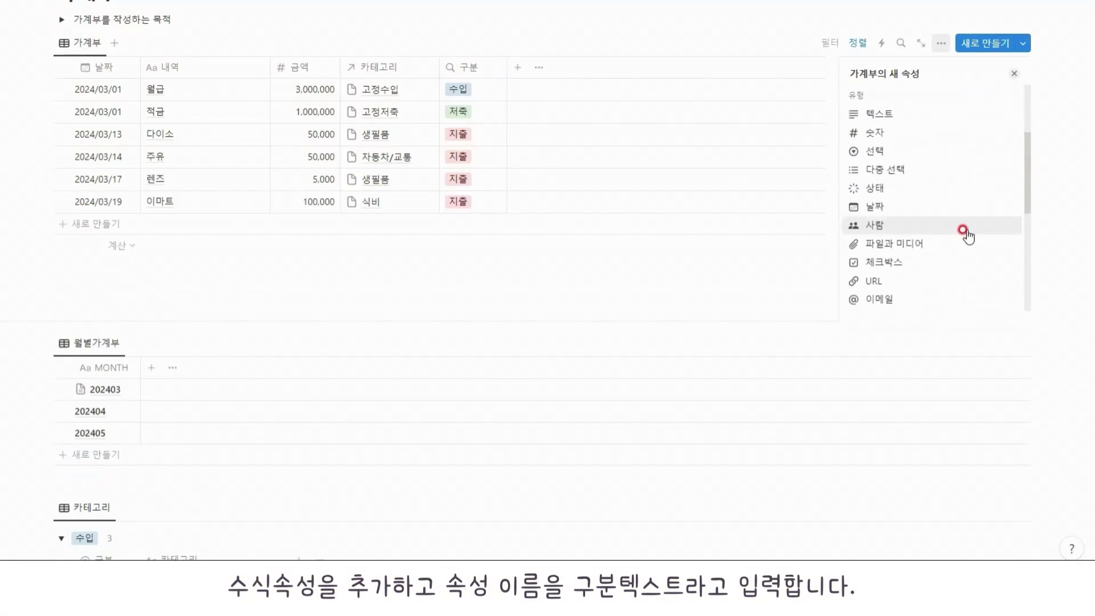
scroll(963, 231, down, 3)
click(886, 205)
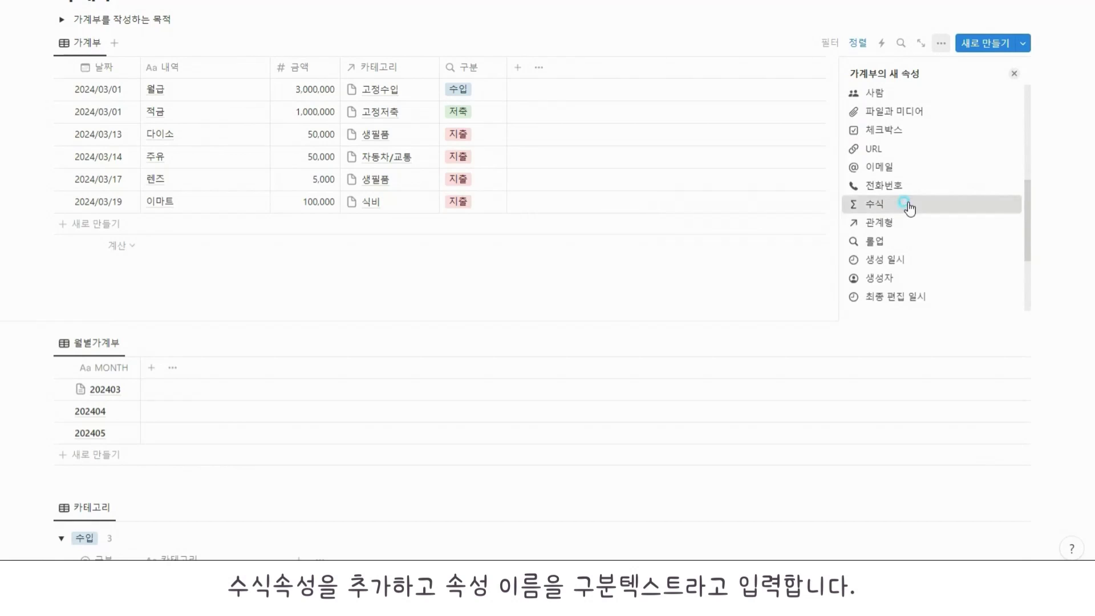
text(ㄱ)
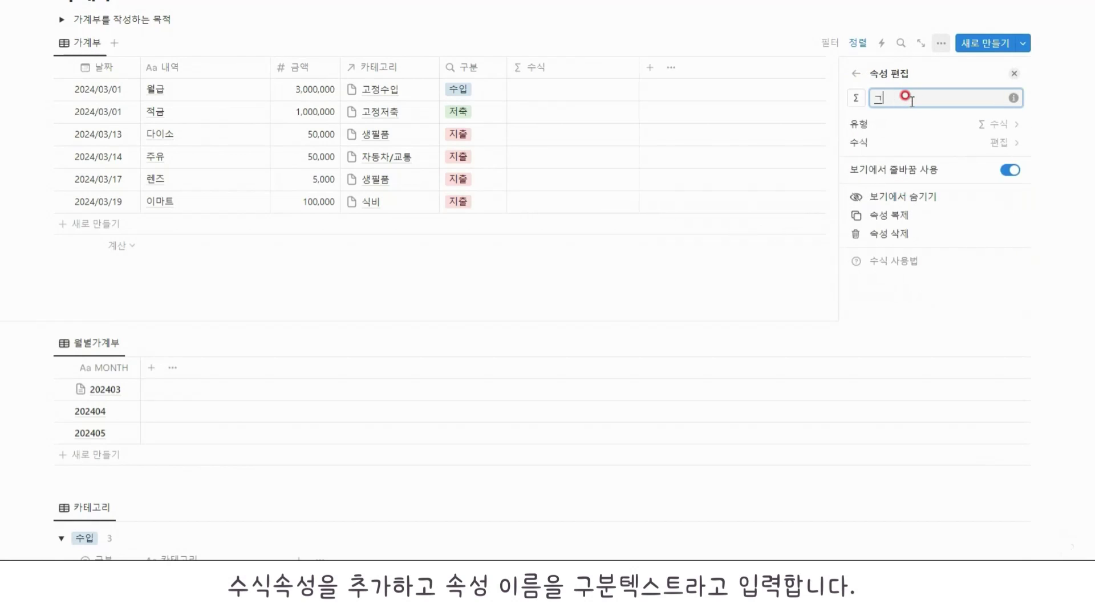
text(ㅜ분텍)
text(스트)
key(Return)
Set the 구분텍스트 formula in the 가계부 database to format(구분)
text(for)
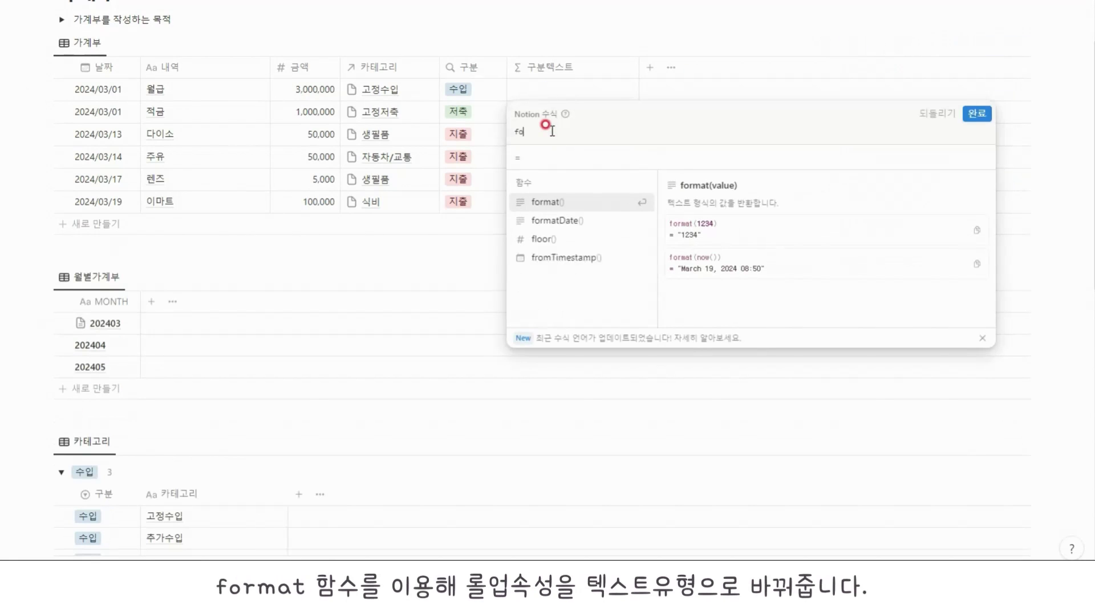
click(549, 202)
click(551, 203)
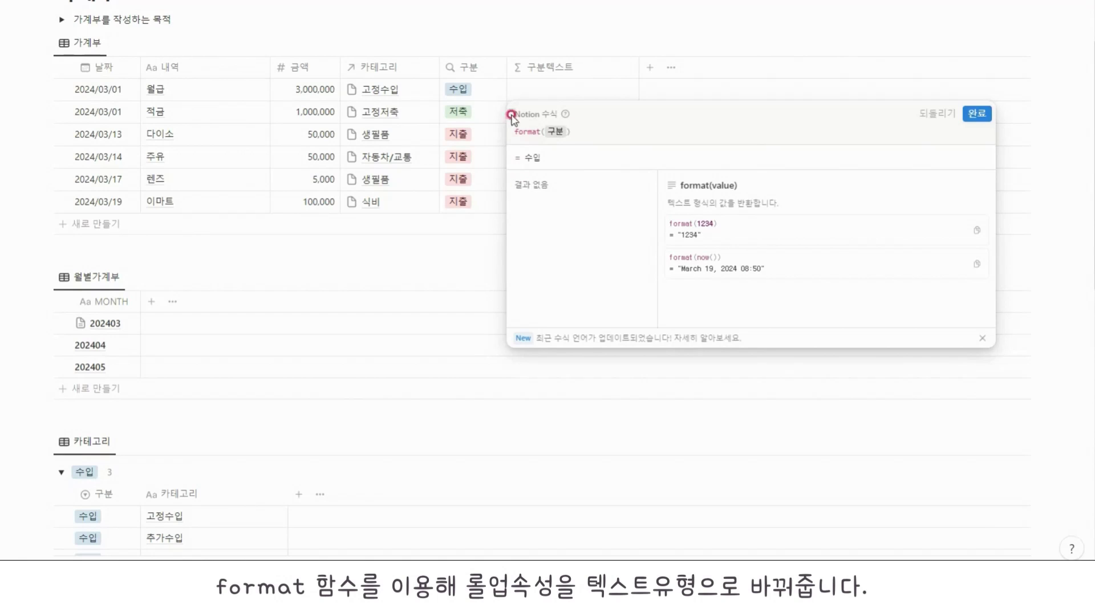
click(992, 115)
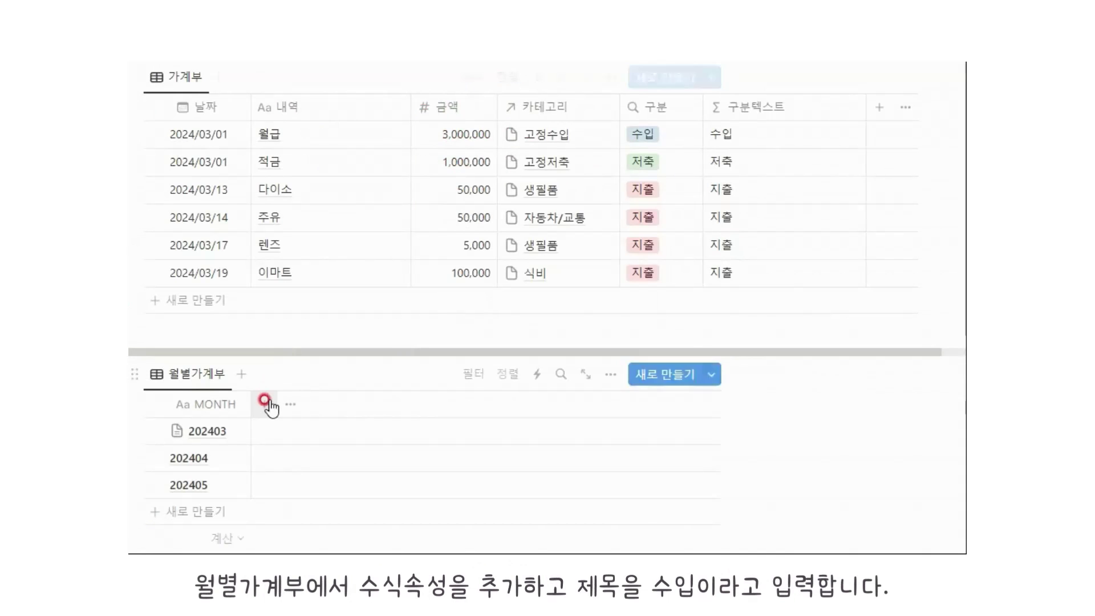
Add a 수식 (formula) property named 수입 to the 월별가계부 database
click(265, 400)
scroll(578, 495, down, 5)
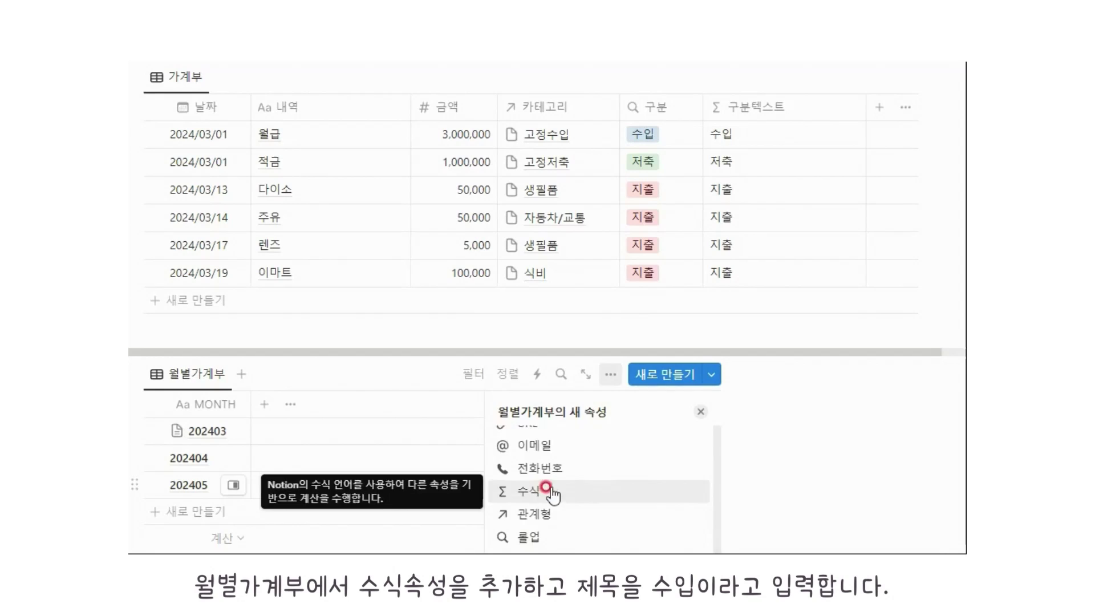
click(576, 490)
key(BackSpace)
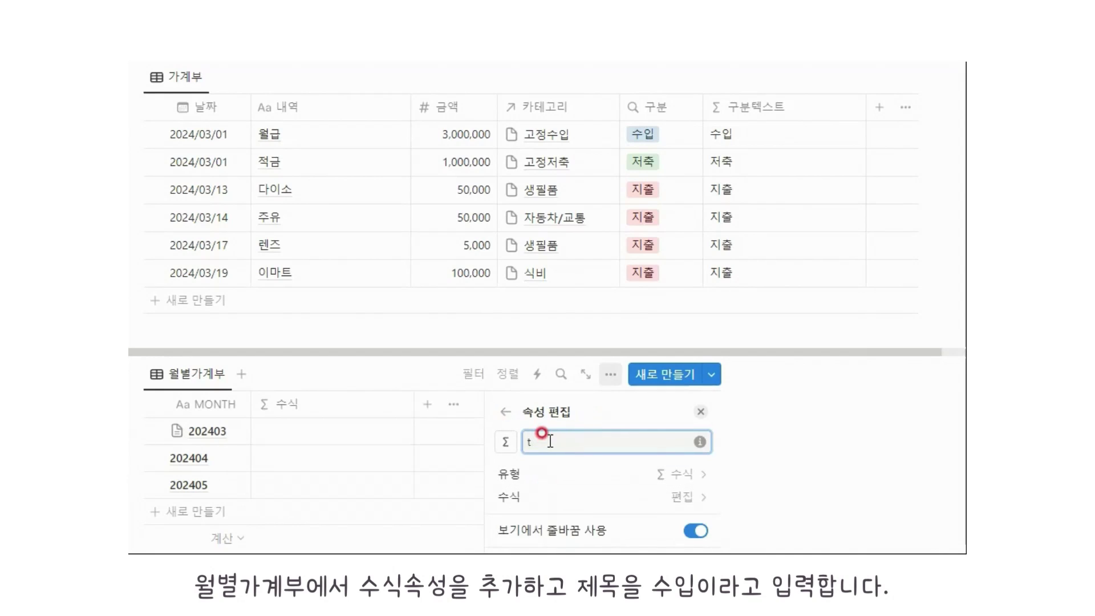
text(입)
click(418, 422)
Start the 수입 formula with a filter function that takes the 가계부 relation as its list
click(329, 430)
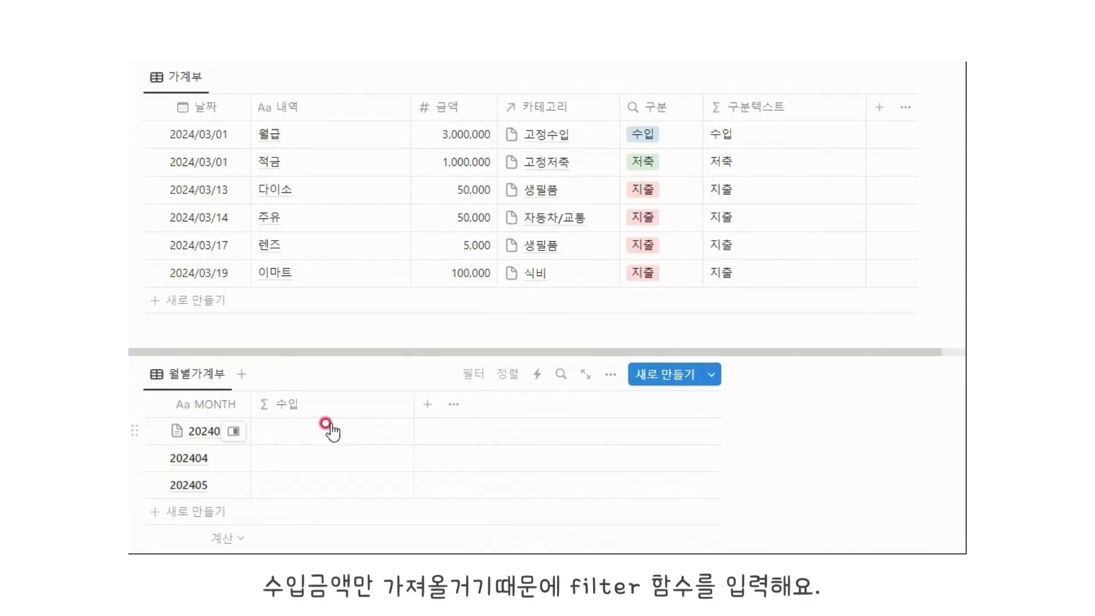
click(251, 171)
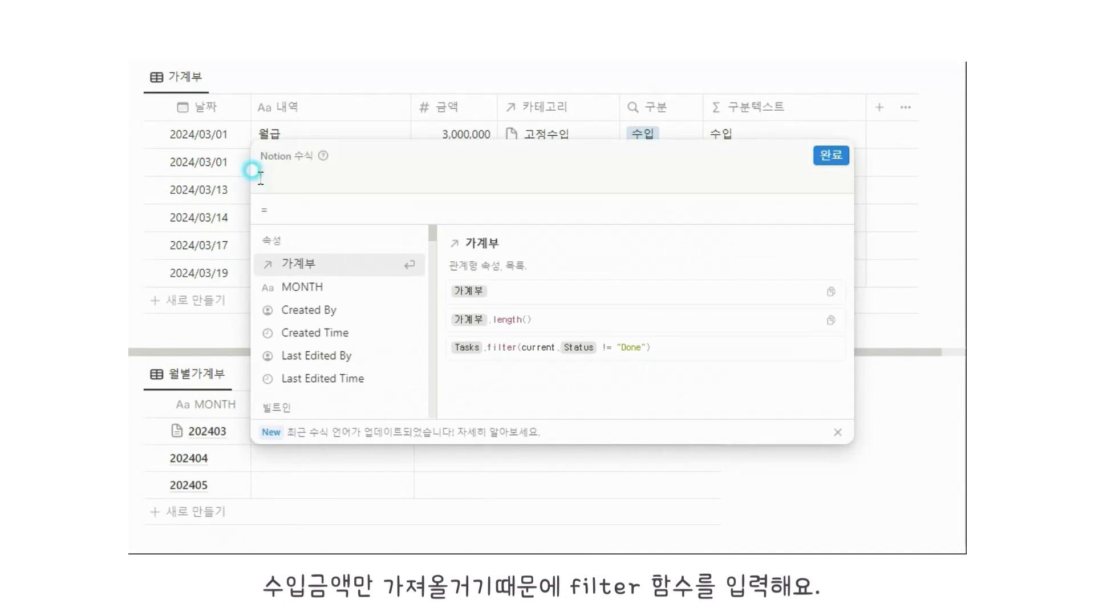
text(f)
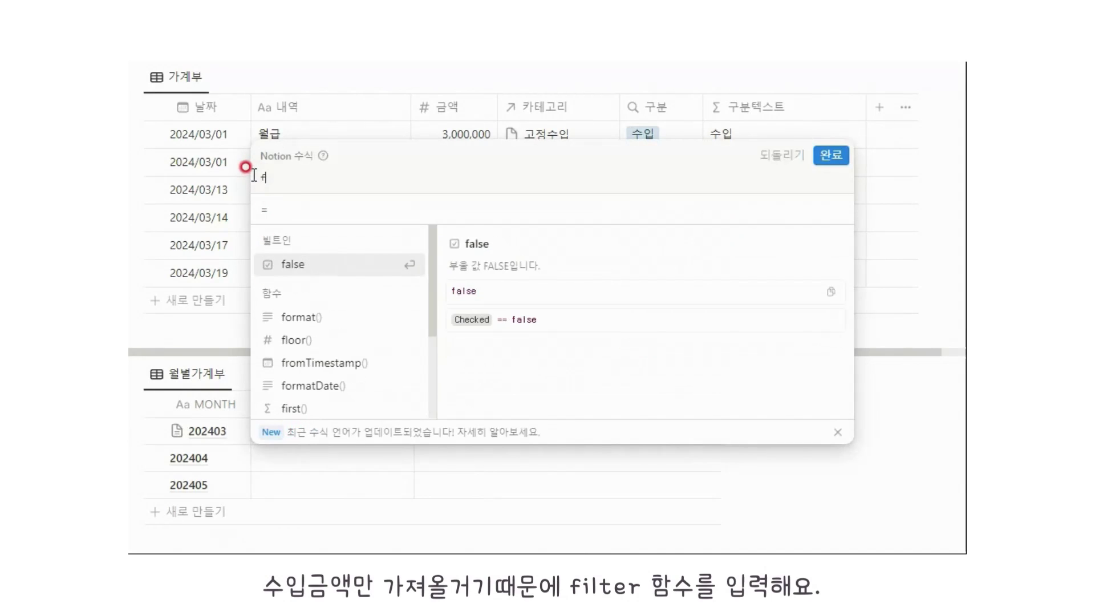
text(il)
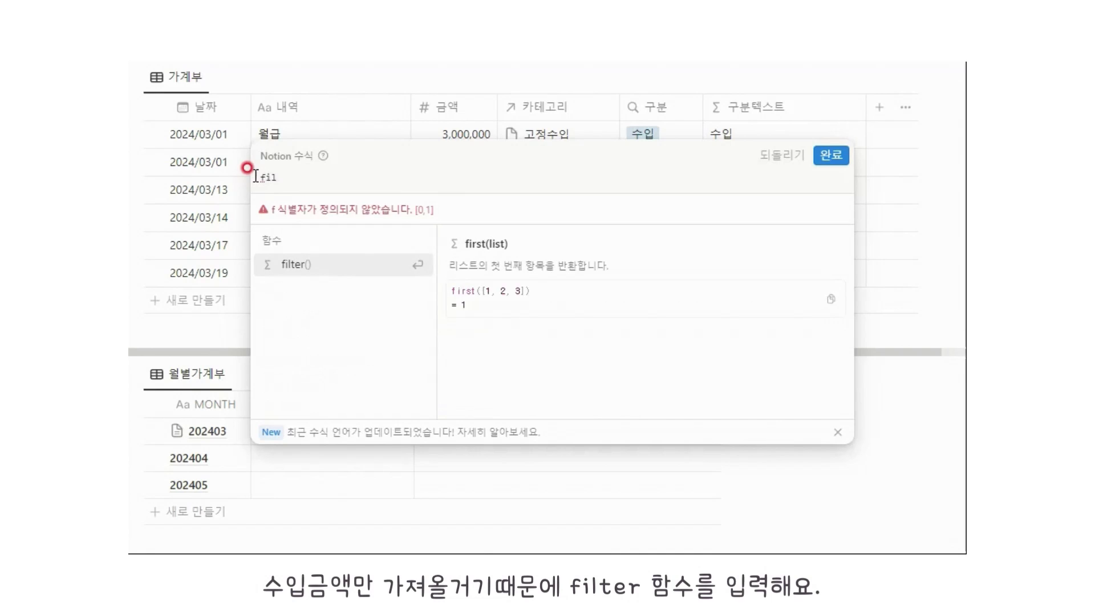
click(294, 263)
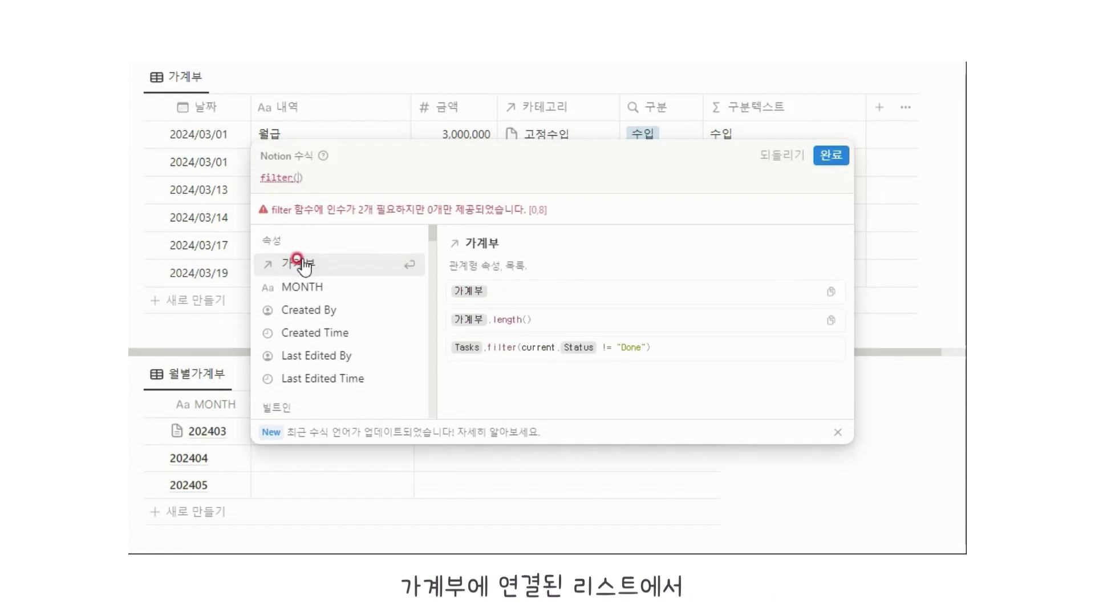
click(293, 261)
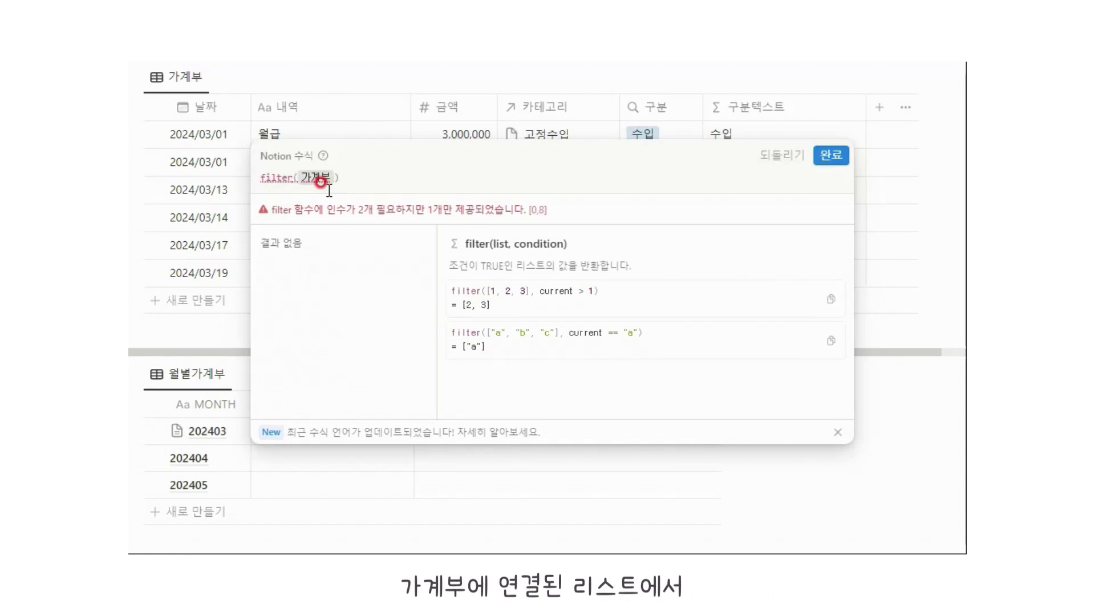
text(,)
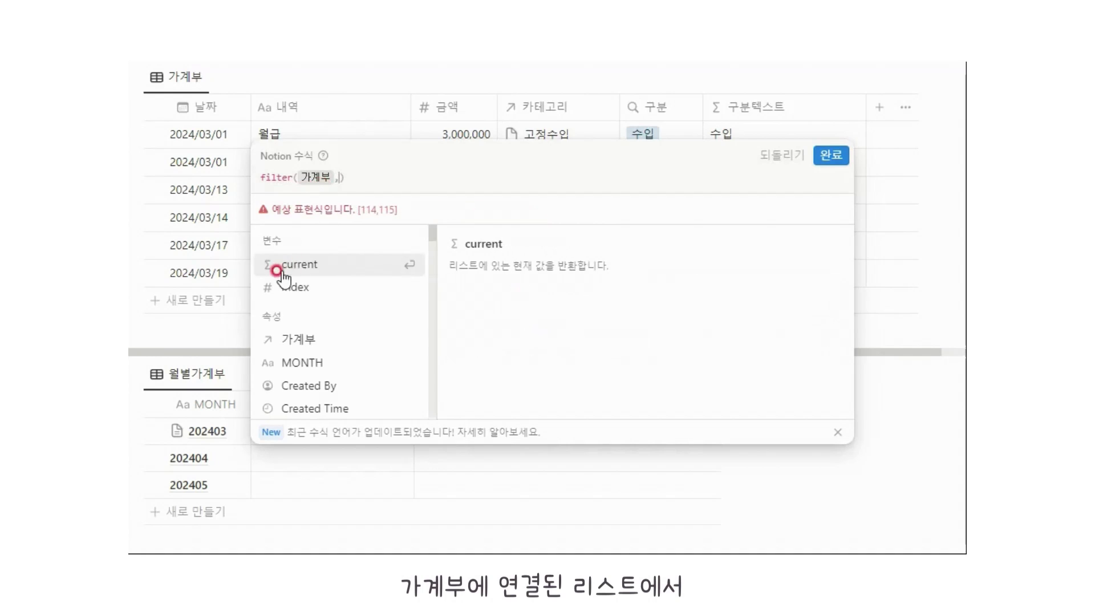
Complete the filter condition in the 수입 formula as current.구분텍스트=="수입"
click(298, 264)
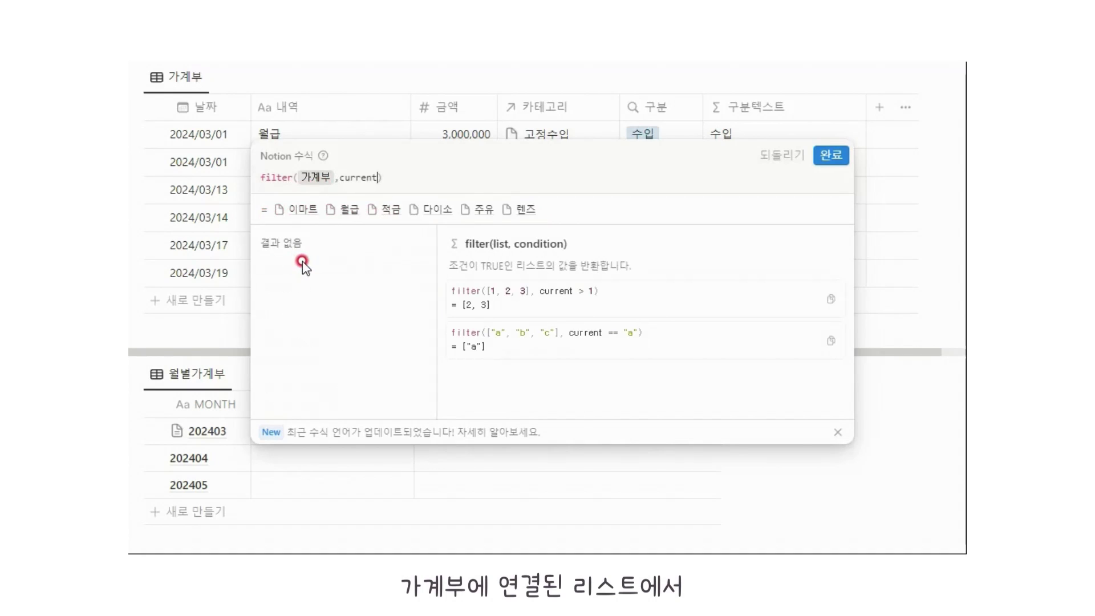
text(.)
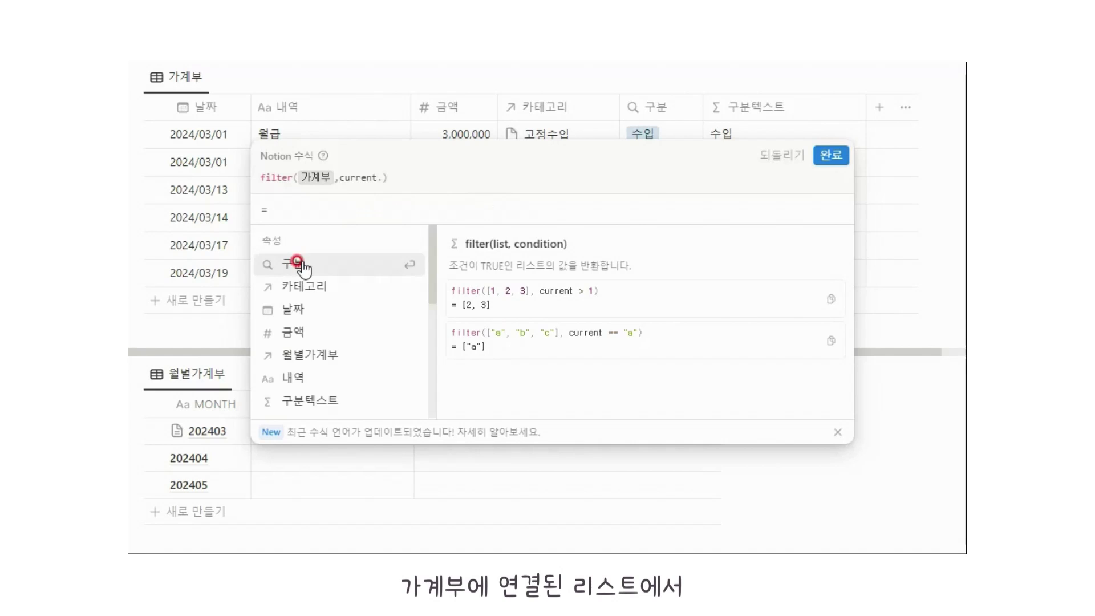
click(324, 396)
click(424, 181)
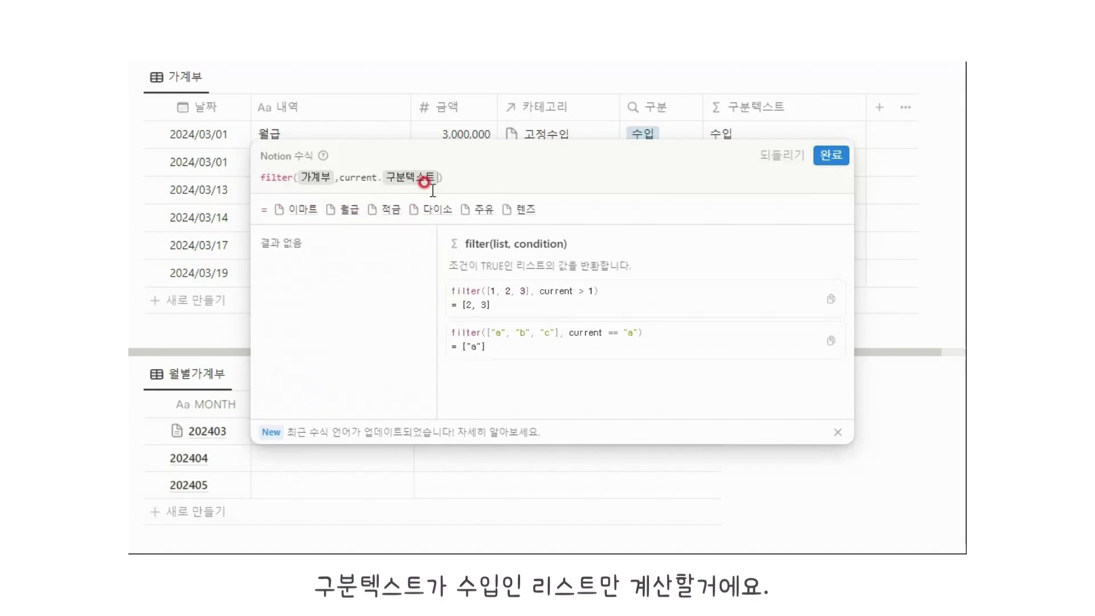
text(==")
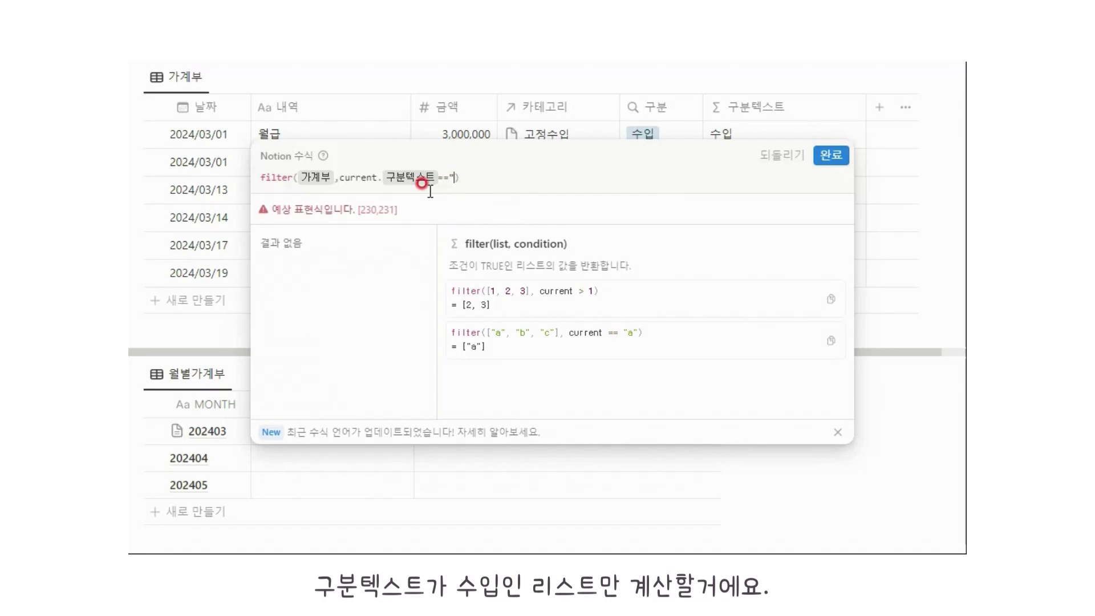
text(수입")
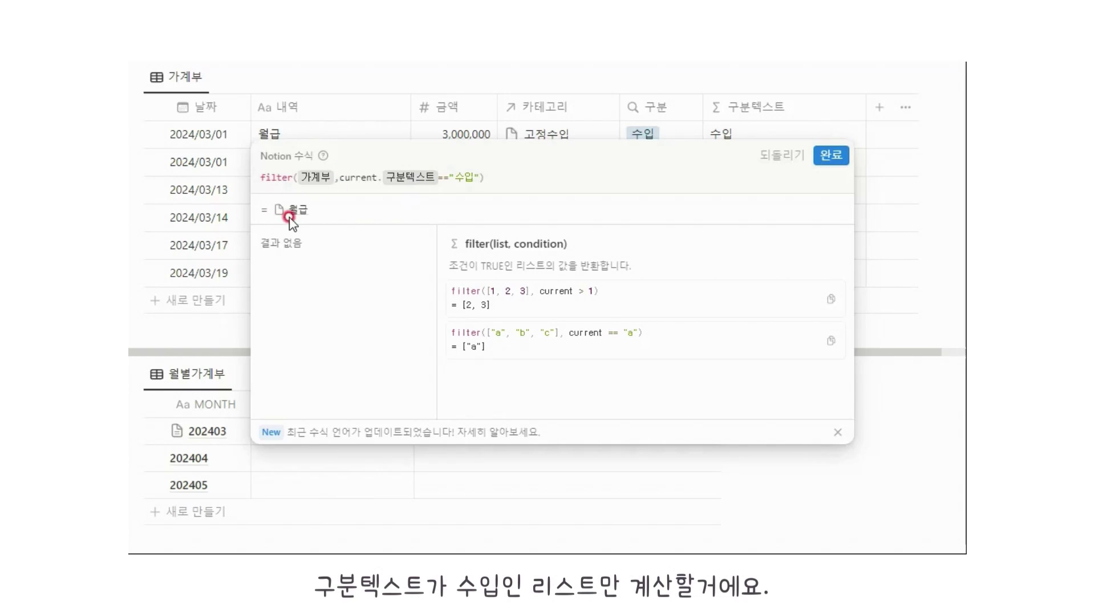
Try the 구분 rollup in place of 구분텍스트 in the filter condition, and restore 구분텍스트
click(434, 175)
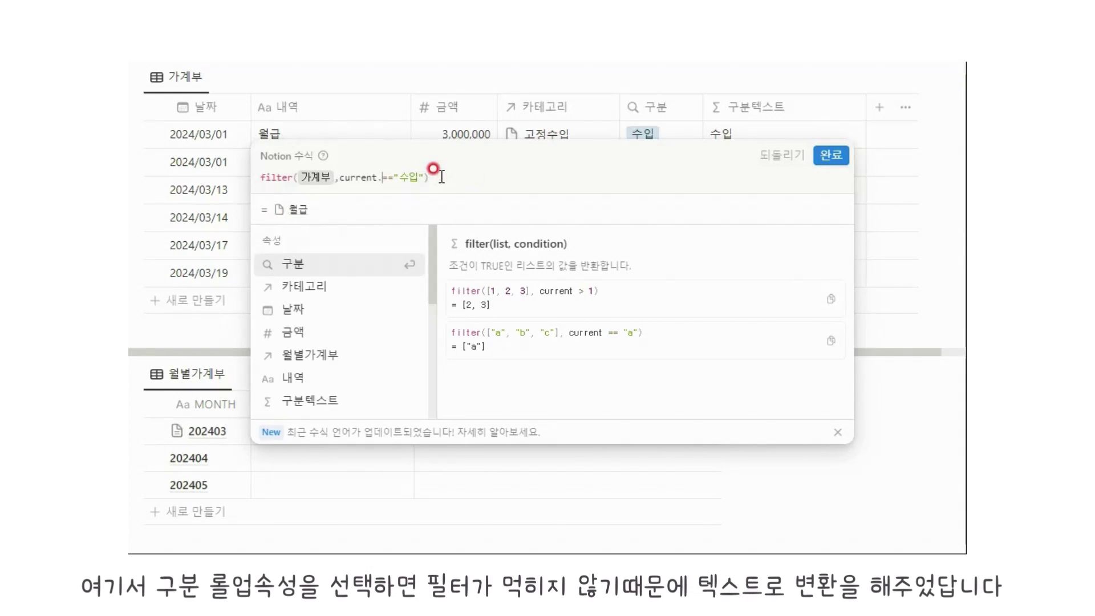
click(325, 265)
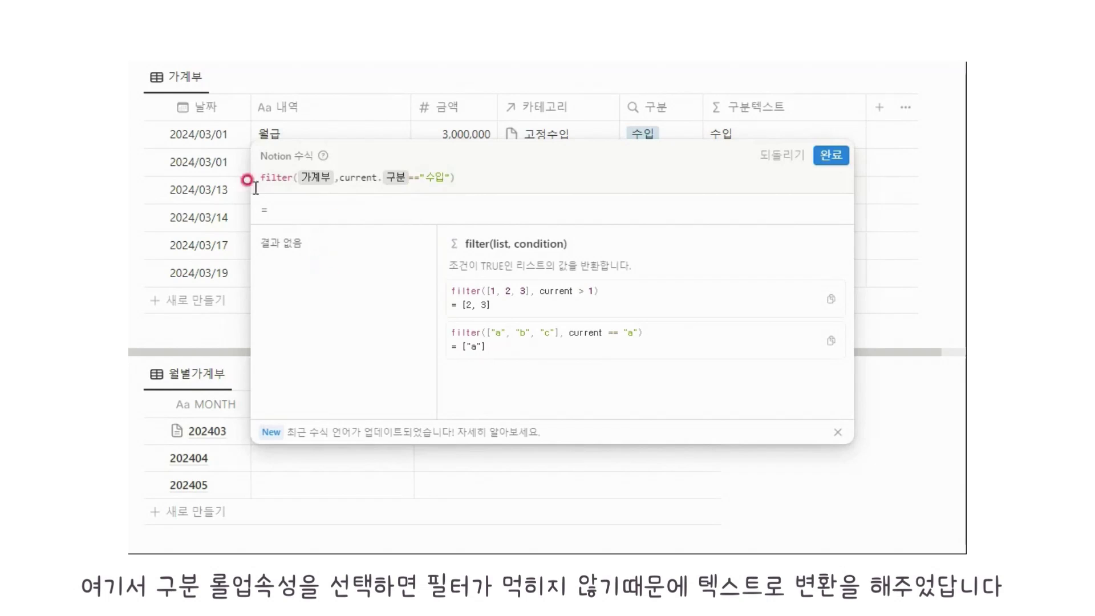
click(350, 200)
click(319, 405)
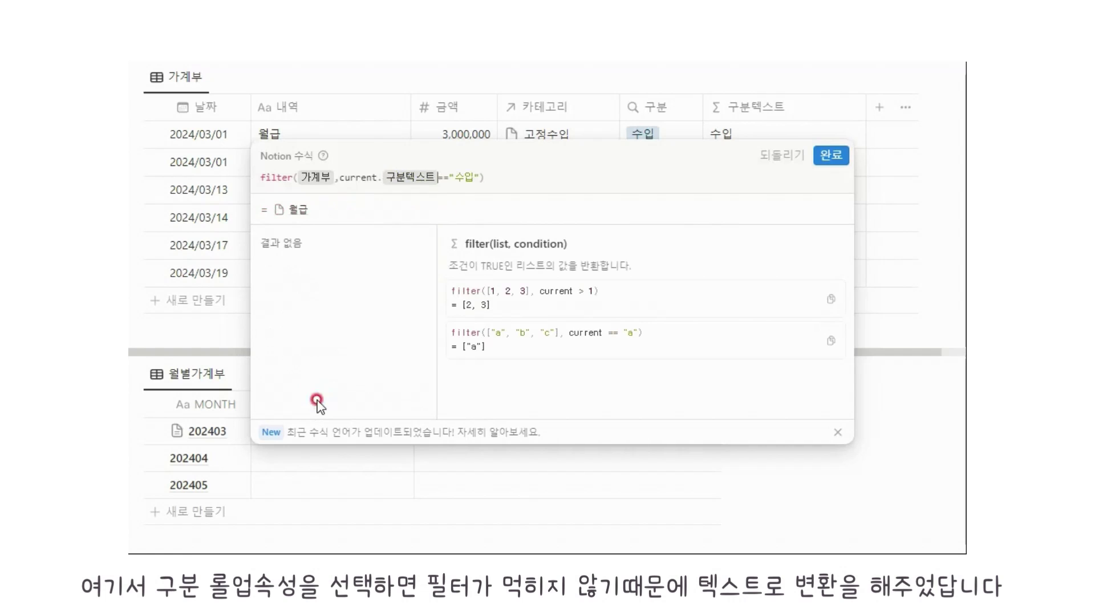
Wrap the filter in a map function that returns current.금액 for each matching entry
click(259, 177)
text(map()
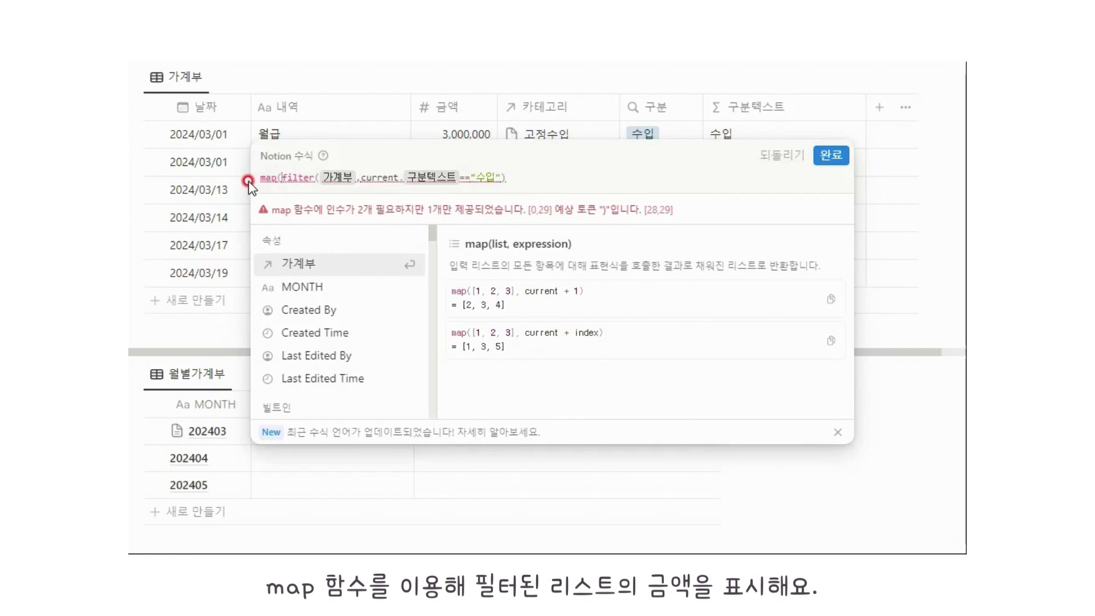
click(540, 172)
text(,current.)
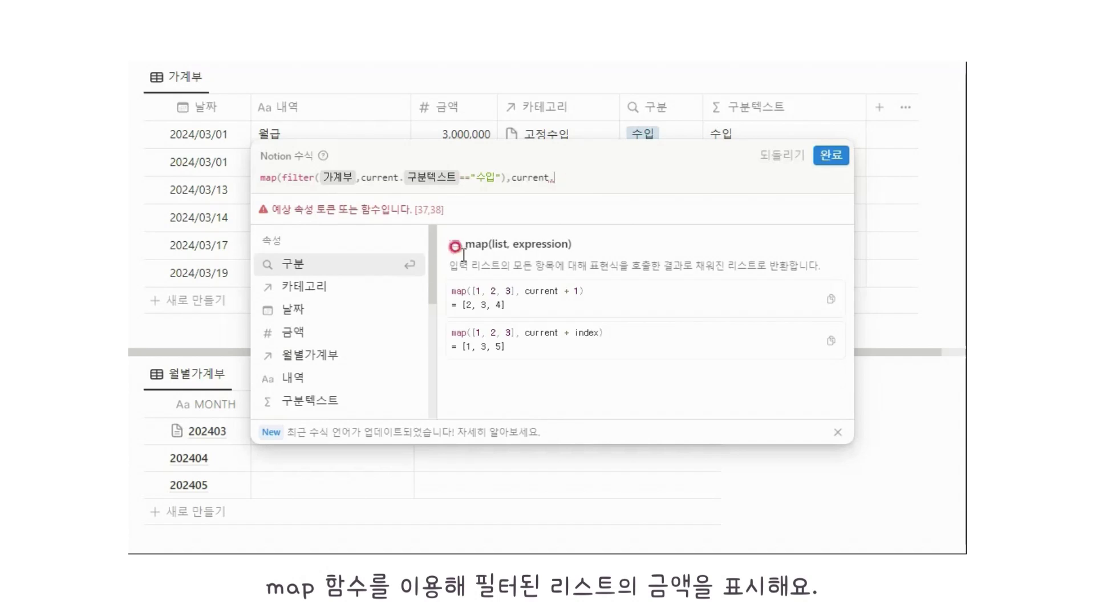
click(336, 329)
text())
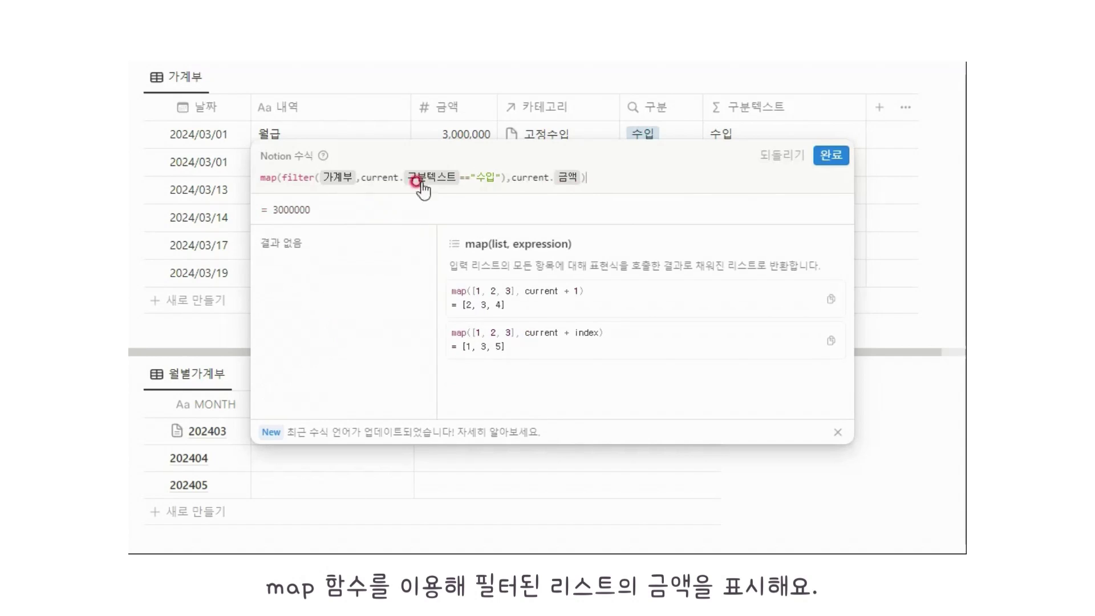
Wrap the map expression in a sum function and save the 수입 formula
click(245, 174)
text(su)
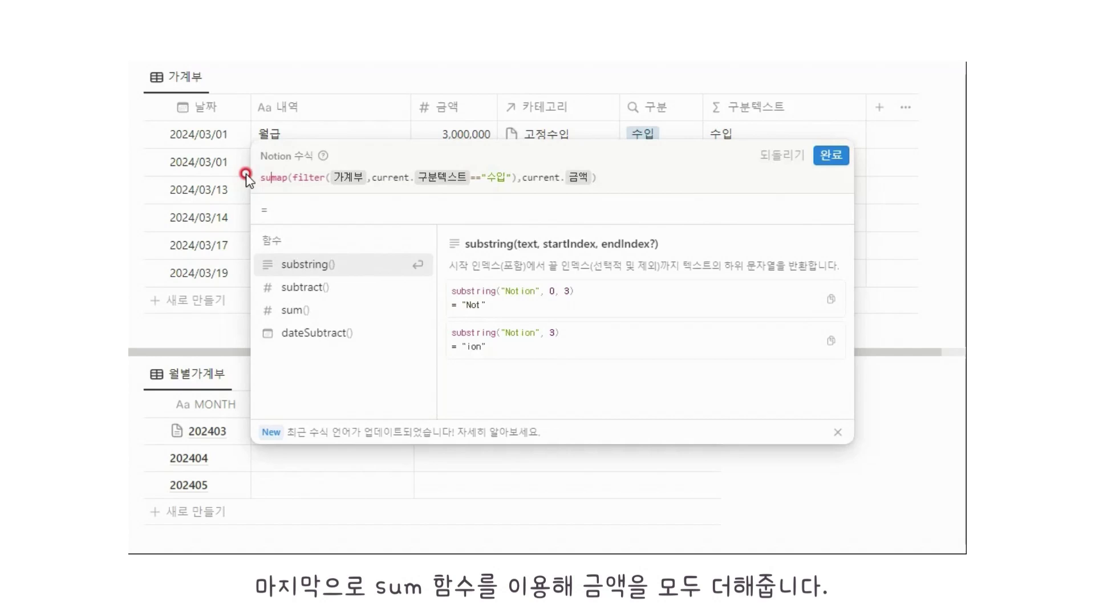
text(m()
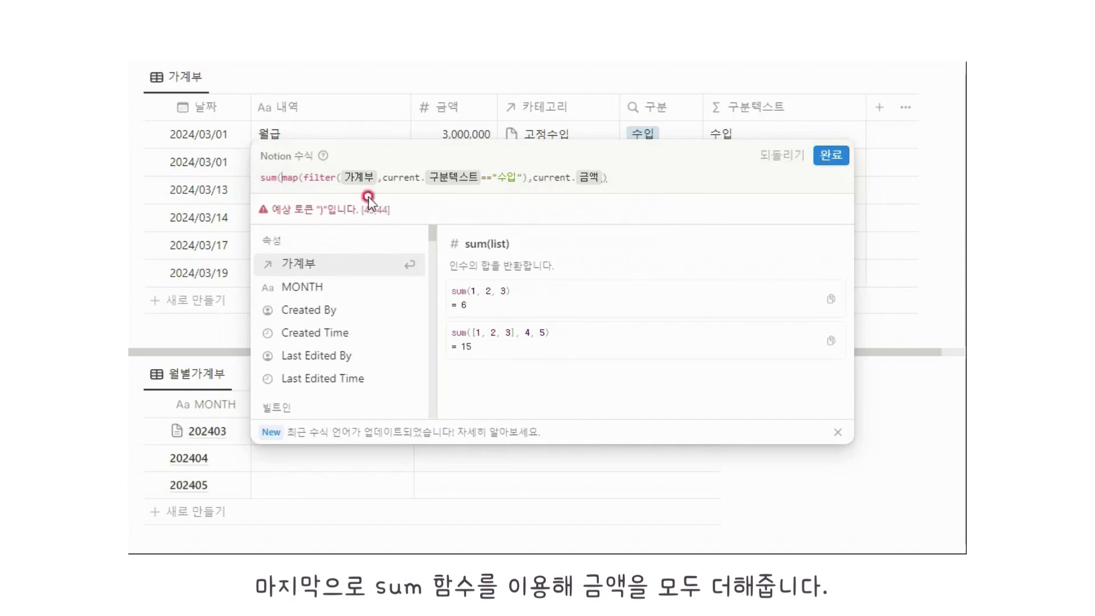
click(645, 178)
click(648, 179)
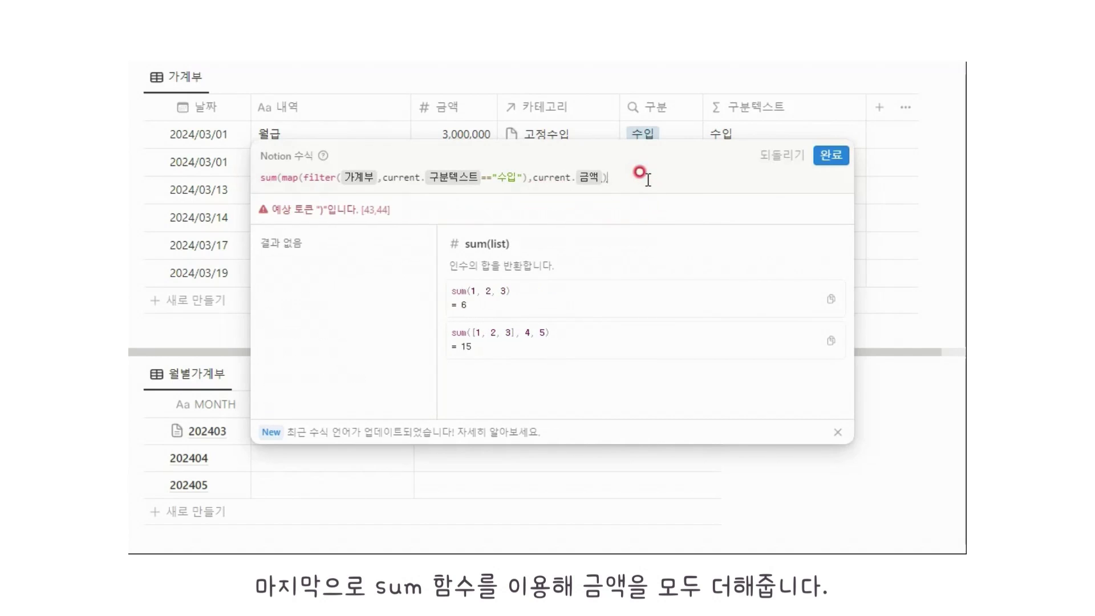
text())
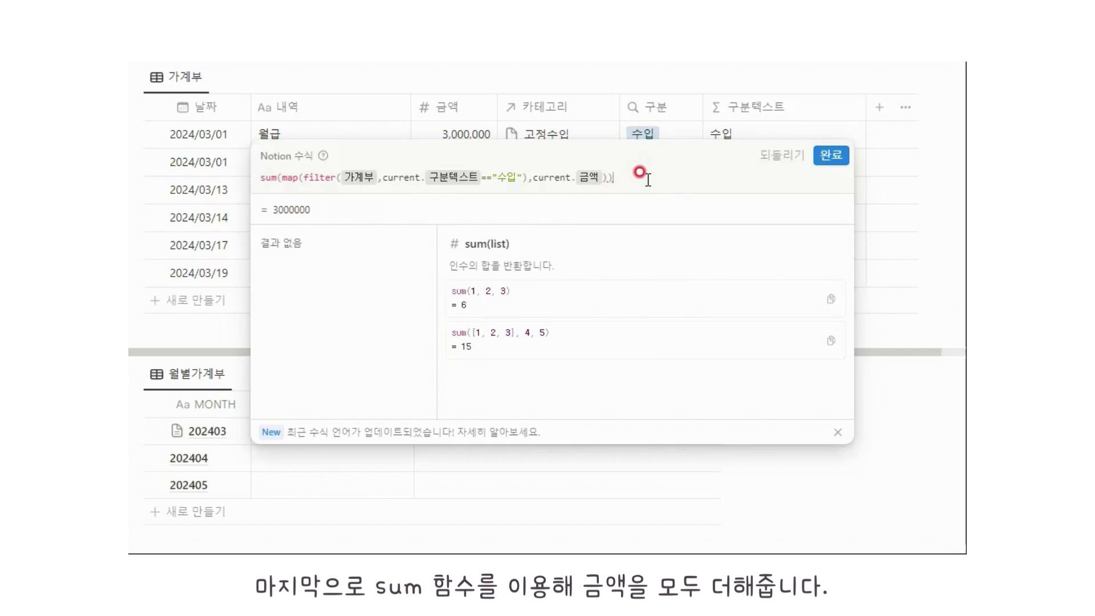
click(830, 154)
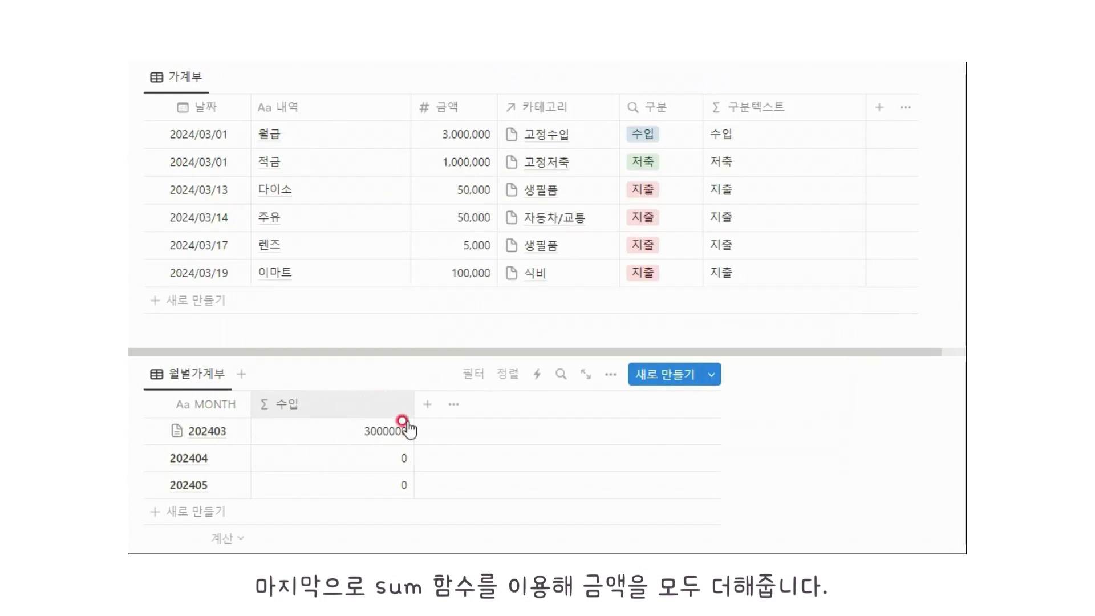
Set the number format of the 수입 property to 쉼표가 포함된 숫자
click(342, 406)
click(350, 464)
click(603, 169)
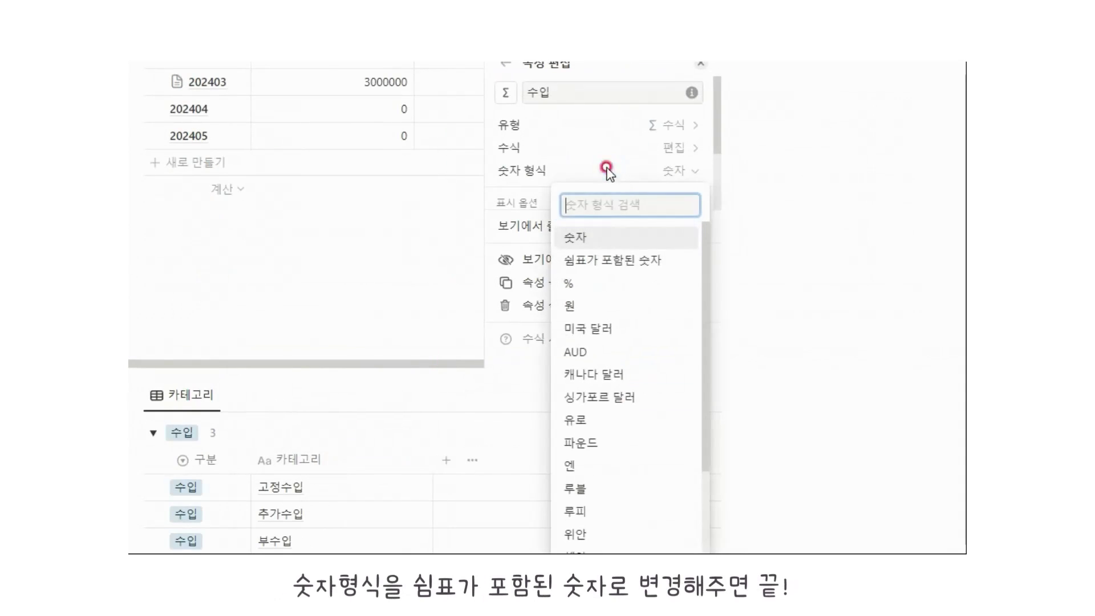
click(596, 260)
click(430, 237)
scroll(425, 187, up, 3)
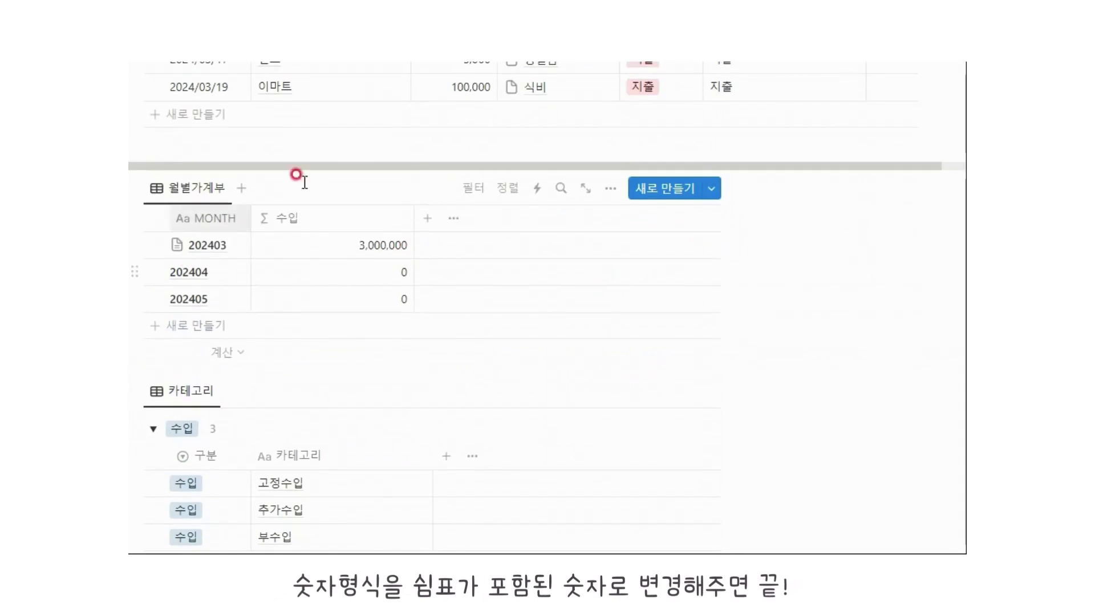
Duplicate the 수입 property in 월별가계부 and rename the copy as 저축
click(354, 220)
click(303, 439)
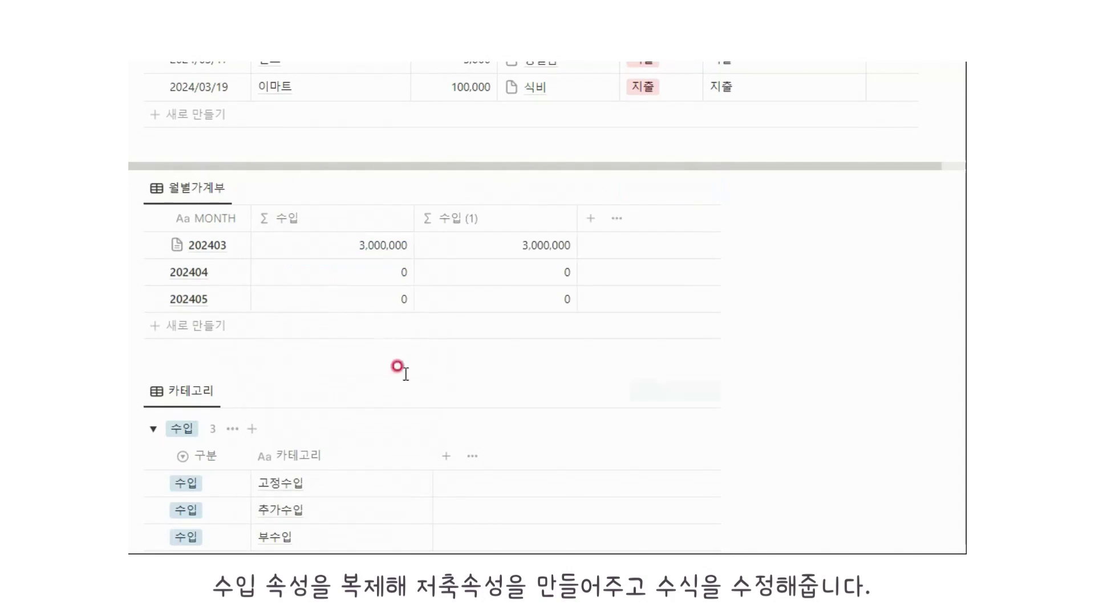
key(BackSpace)
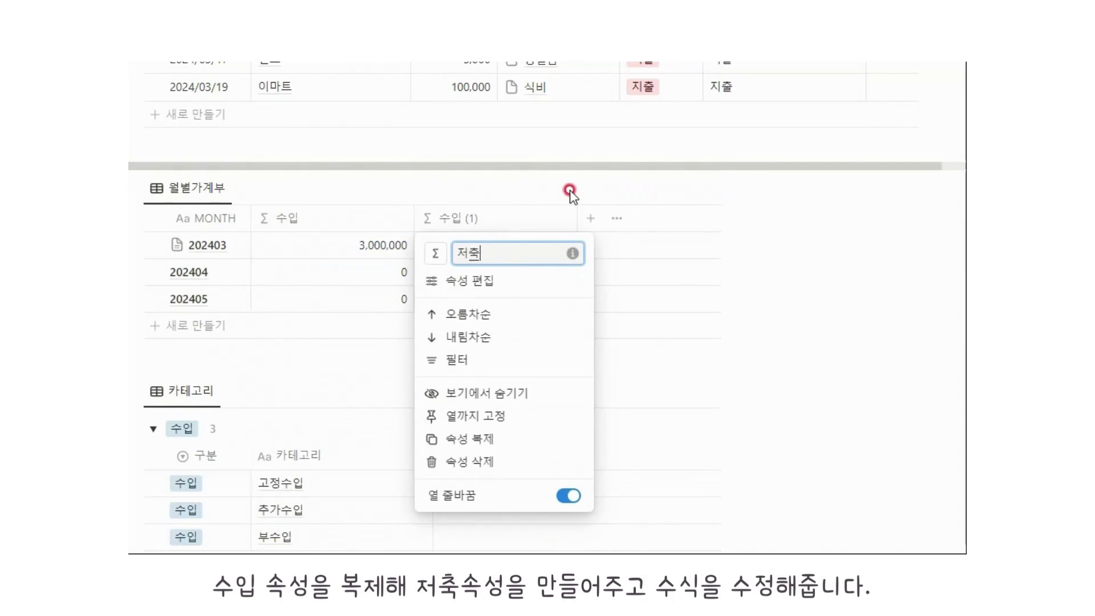
text(저축)
key(Return)
Change the filter text in the 저축 formula to "저축" and close the formula editor
click(500, 252)
double_click(671, 296)
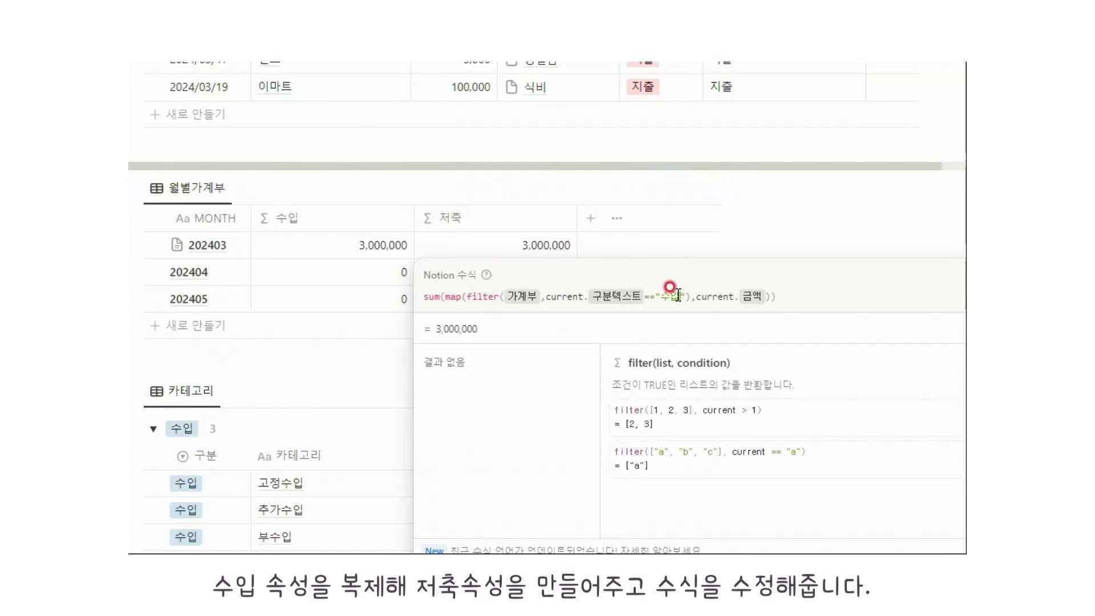
text(저축)
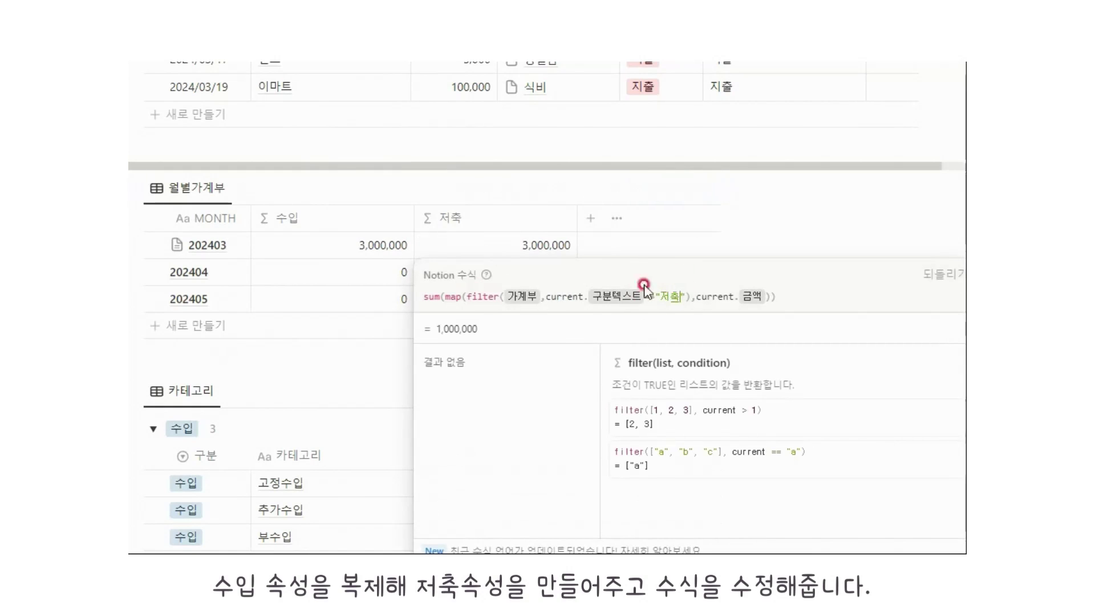
click(691, 227)
Duplicate the 저축 property in 월별가계부 and rename the copy as 지출
click(477, 223)
click(465, 441)
click(656, 223)
click(664, 252)
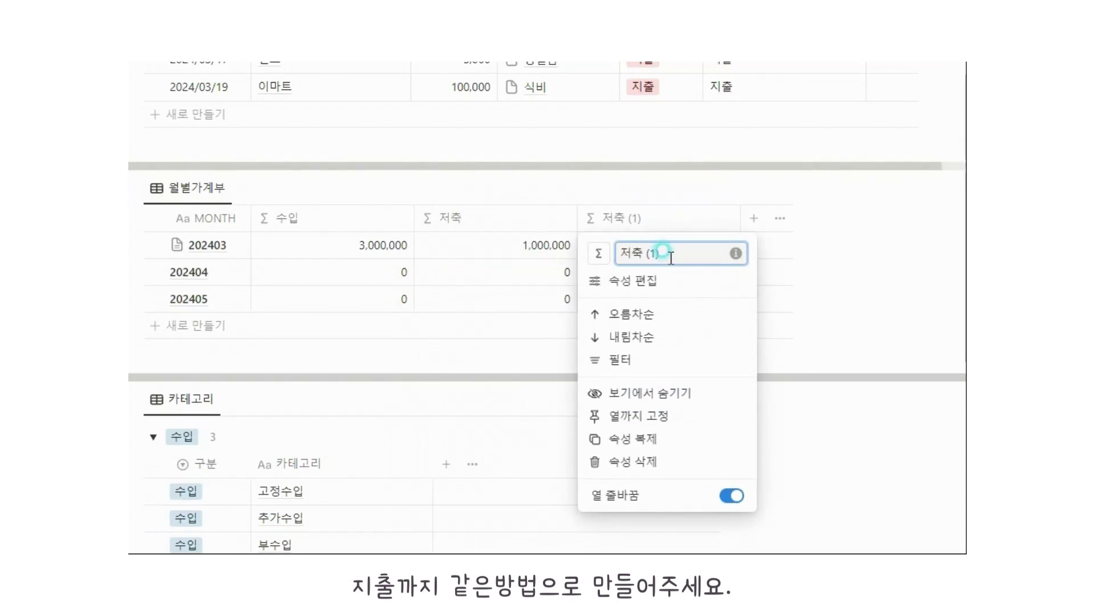
text(지출)
key(Return)
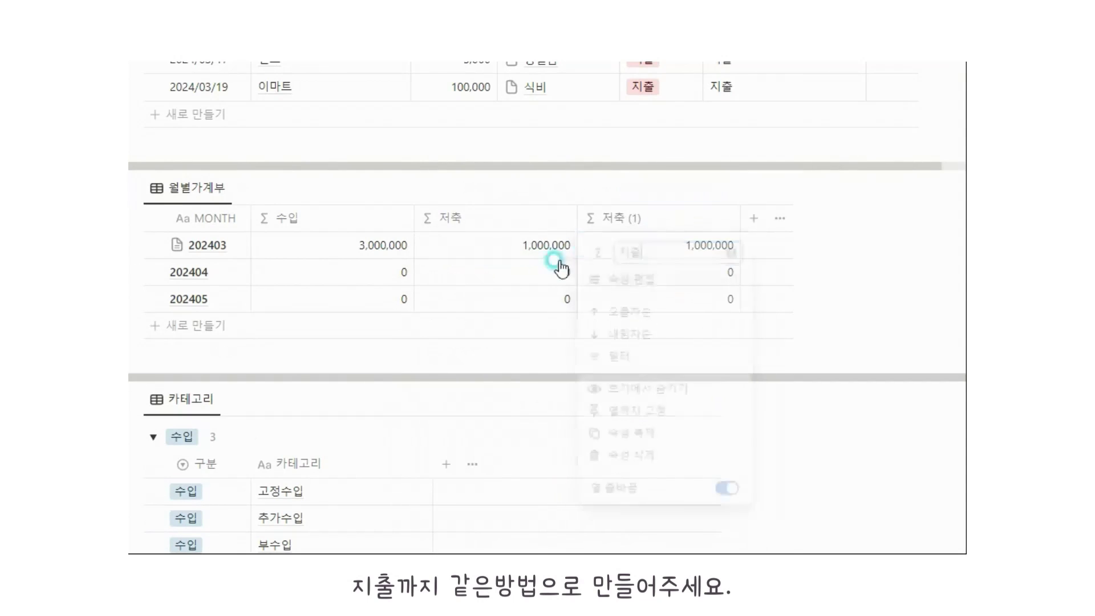
Change the filter text in the 지출 formula to "지출" and close the formula editor
click(713, 250)
key(BackSpace)
key(BackSpace)
text(지출)
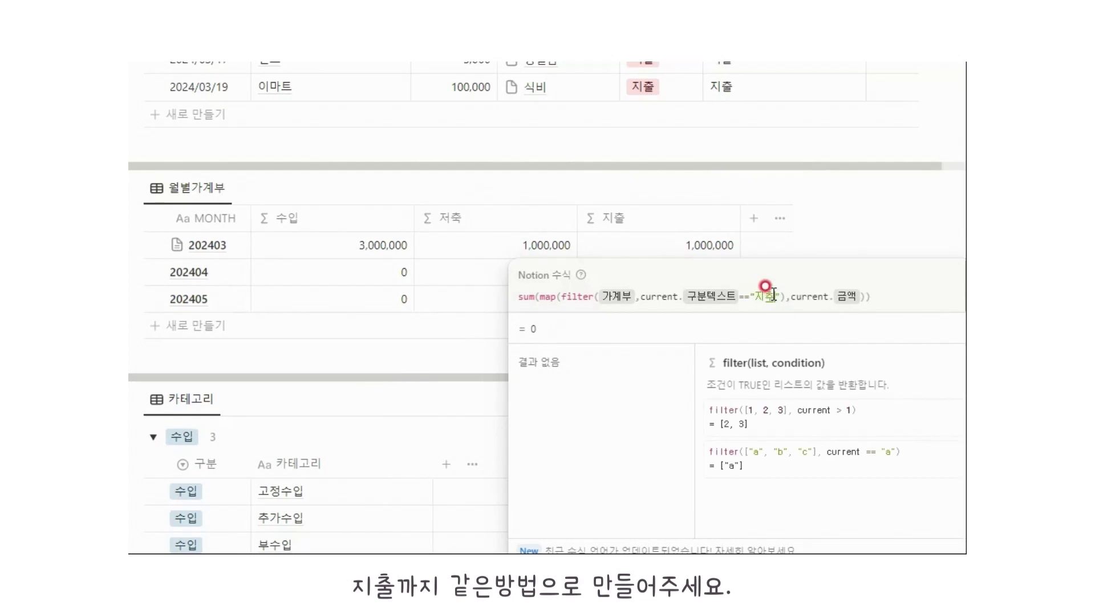
click(750, 268)
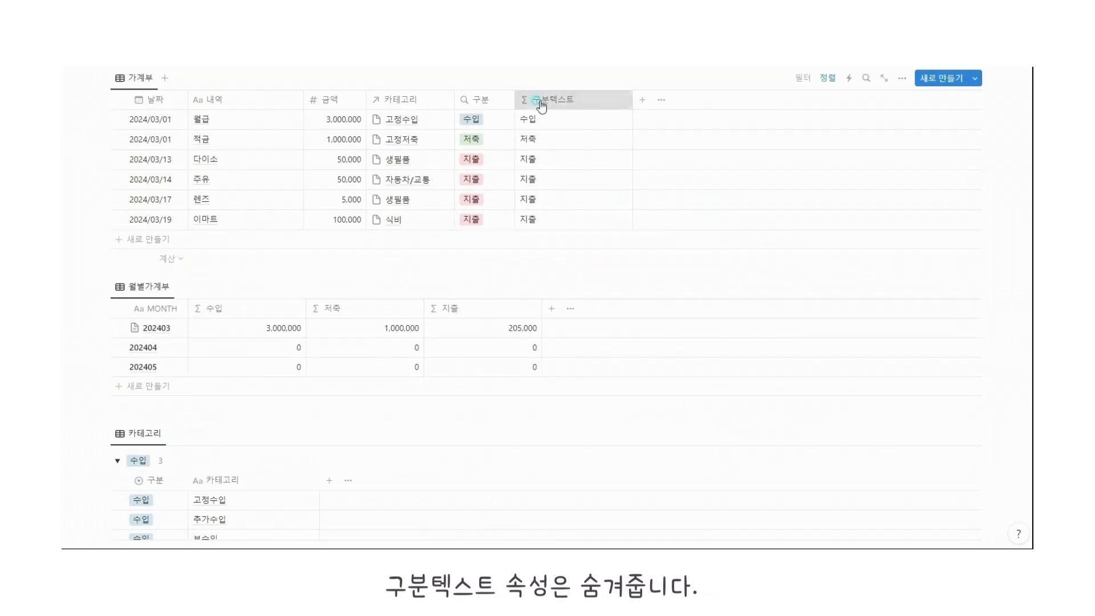
Hide the 구분텍스트 property in the 가계부 database and copy the link to that database
click(539, 100)
click(586, 233)
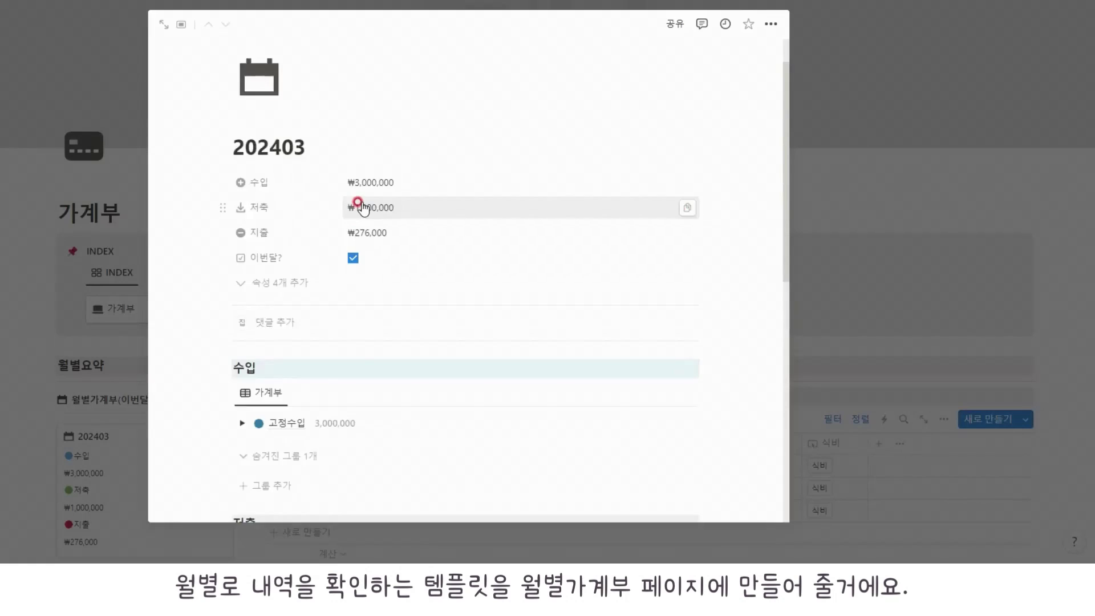
scroll(359, 206, down, 10)
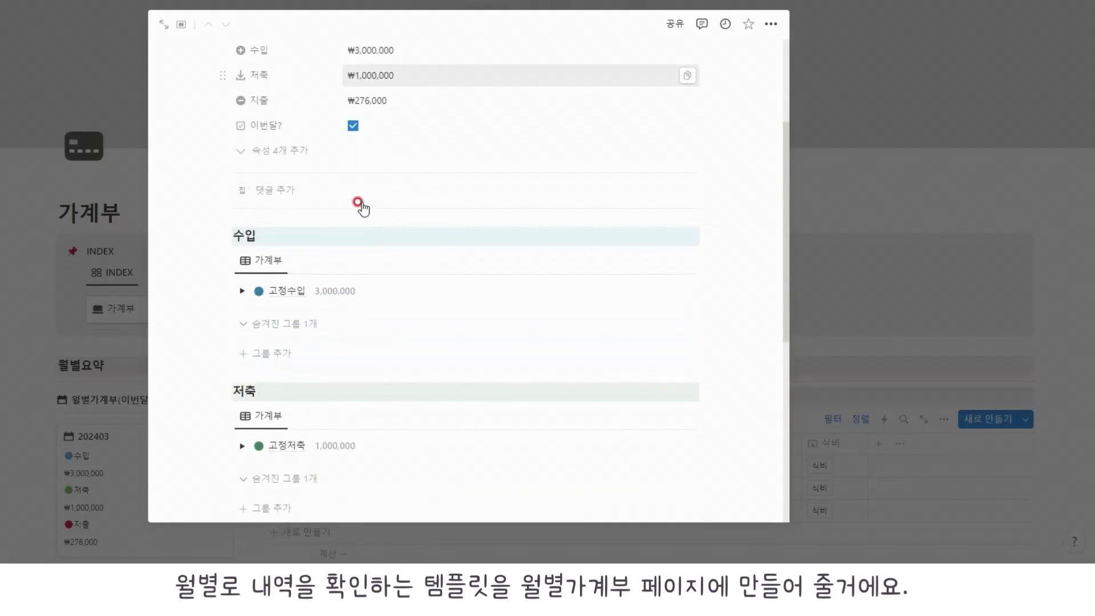
scroll(359, 206, down, 2)
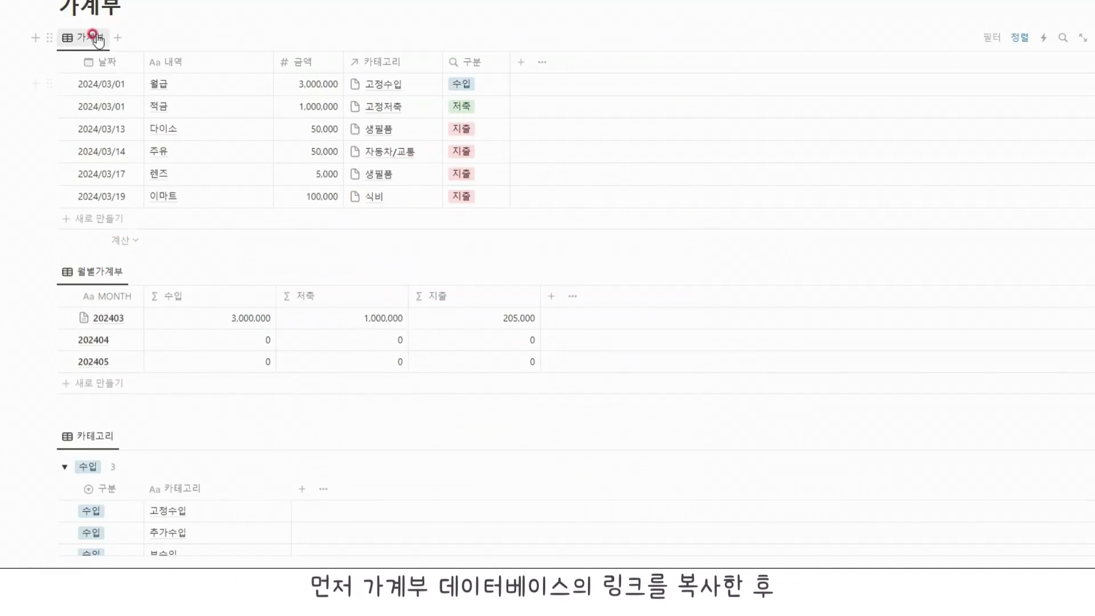
click(50, 38)
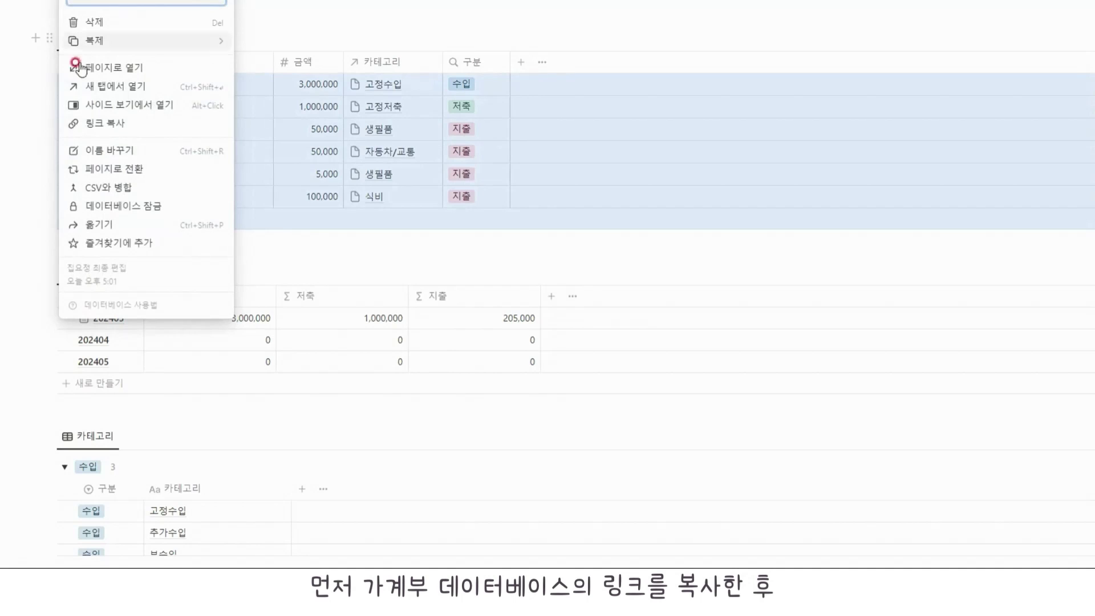
click(118, 128)
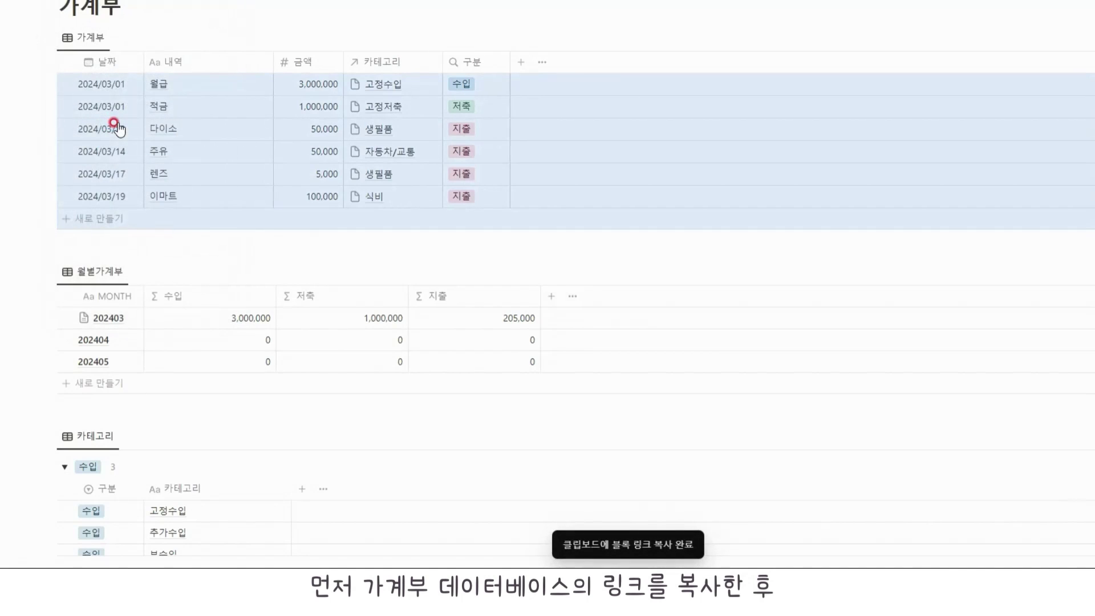
Create a new page template for the 월별가계부 database
scroll(43, 249, down, 1)
click(39, 246)
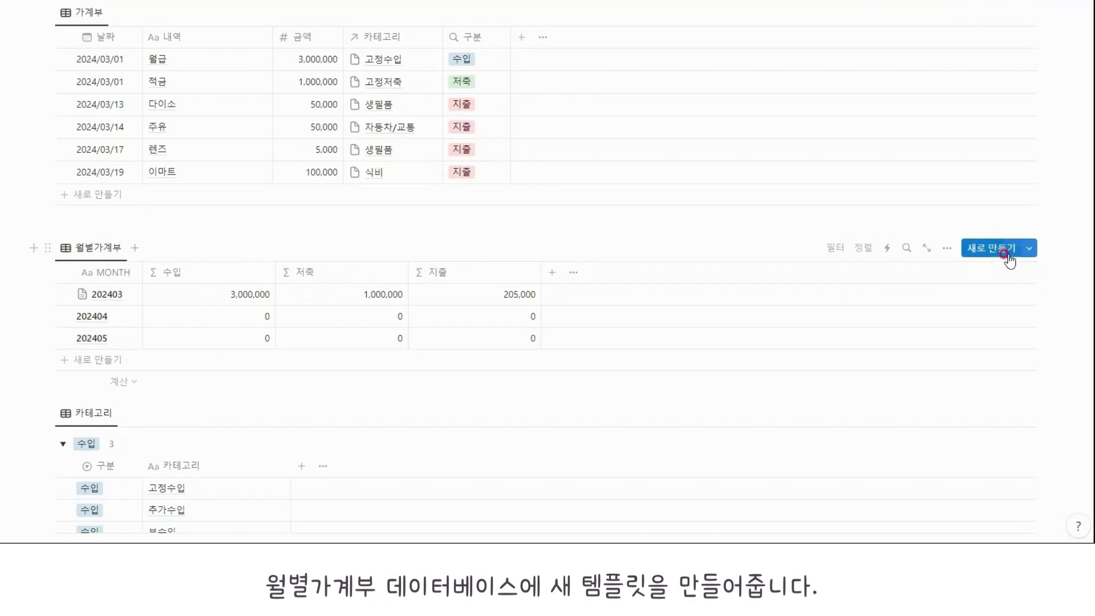
click(1028, 251)
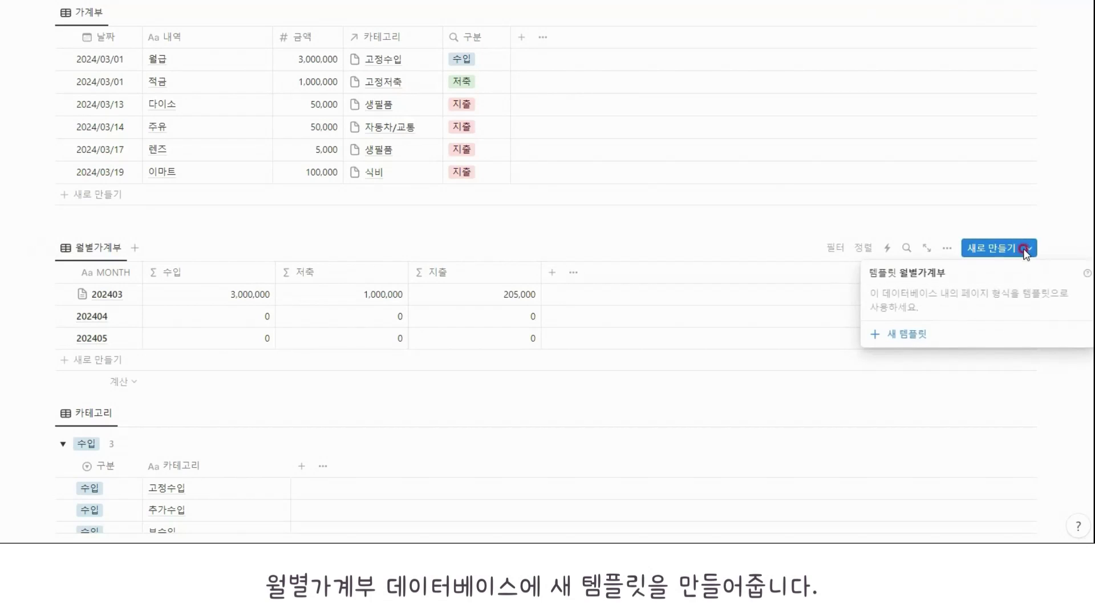
click(926, 333)
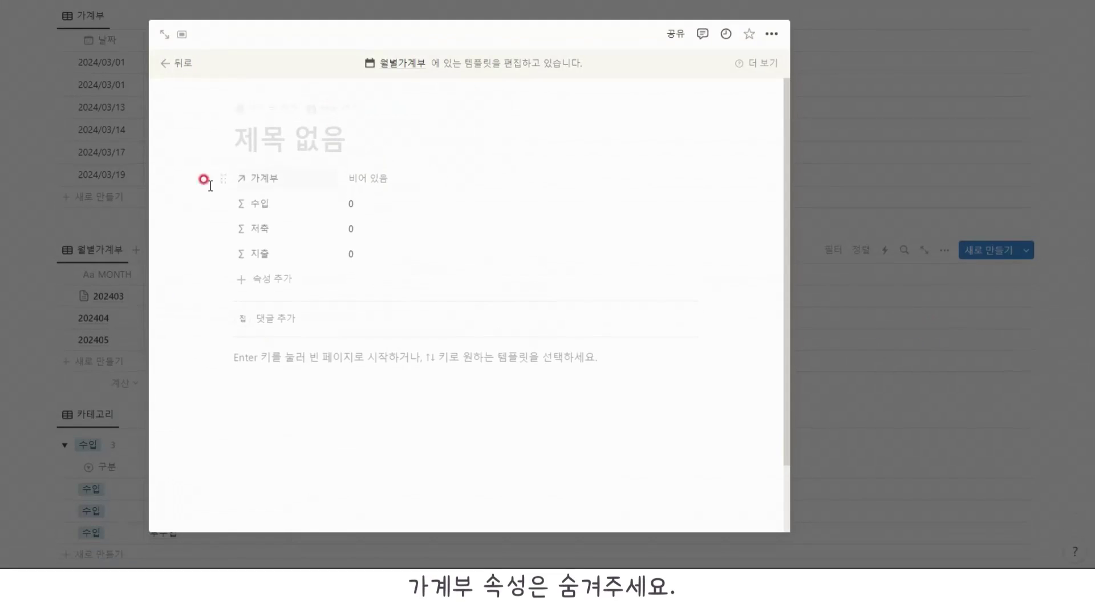
Hide the 가계부 property in the template and collapse the hidden properties
click(268, 178)
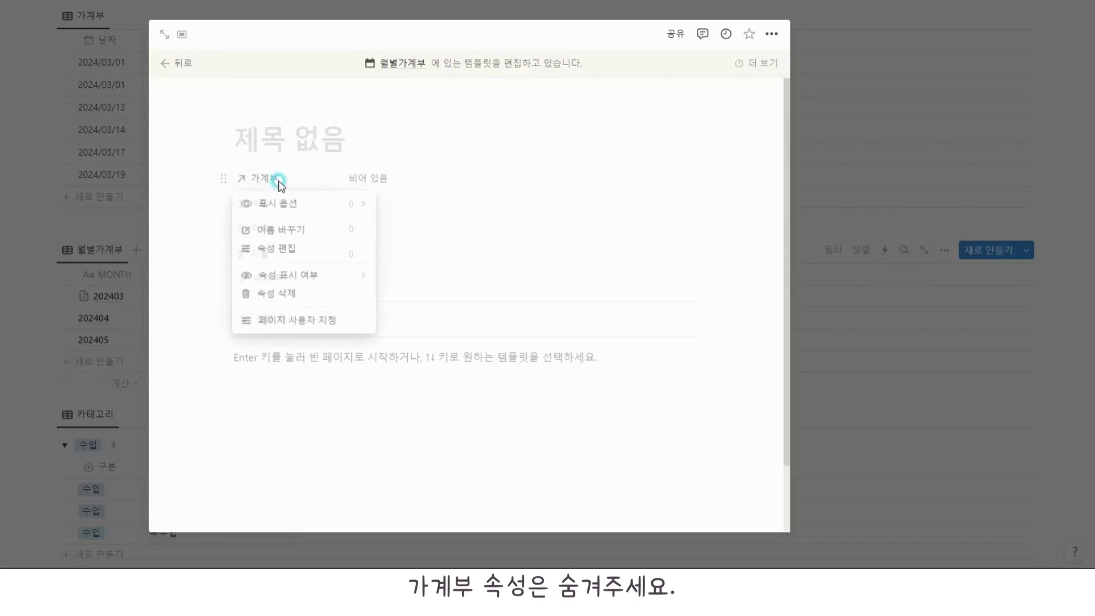
mouse_move(296, 276)
click(411, 294)
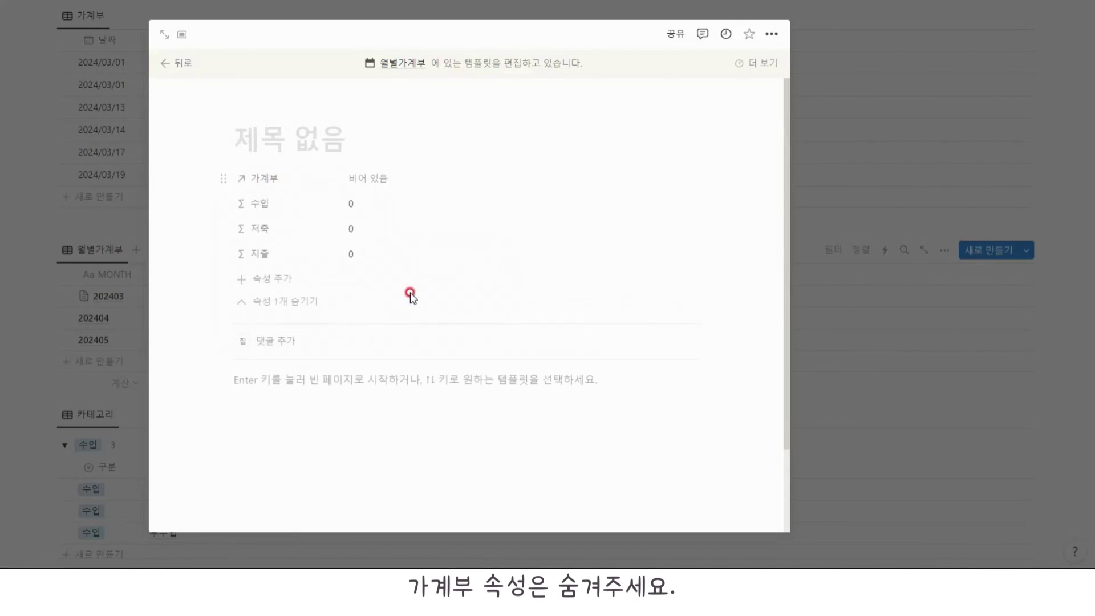
click(305, 302)
click(293, 260)
click(289, 301)
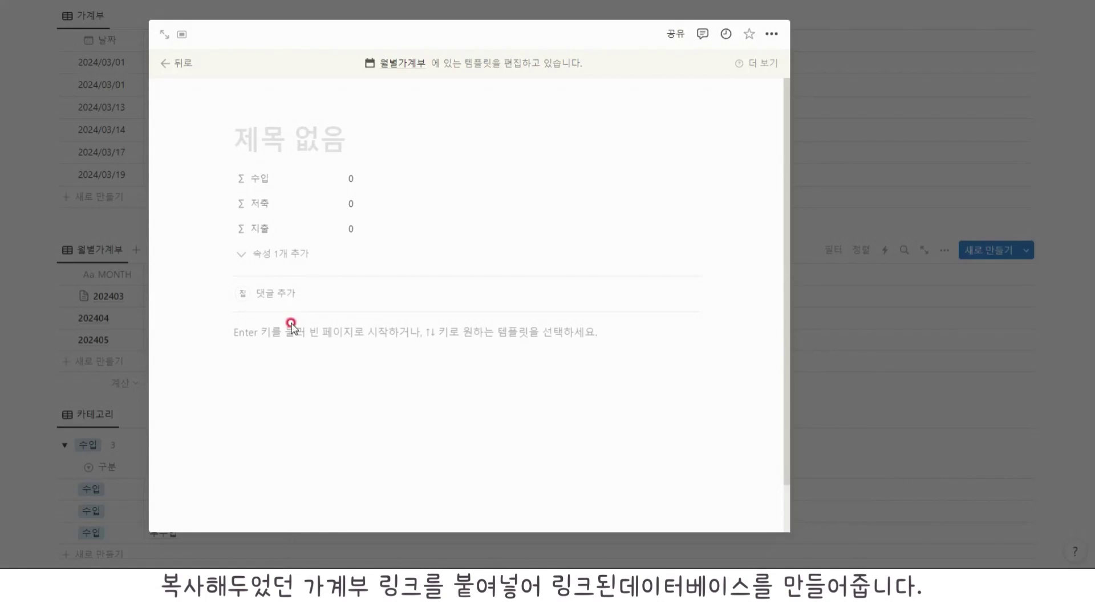
Paste the copied link into the template body as a linked database view, copying the existing 가계부 view
click(283, 364)
key(ctrl+v)
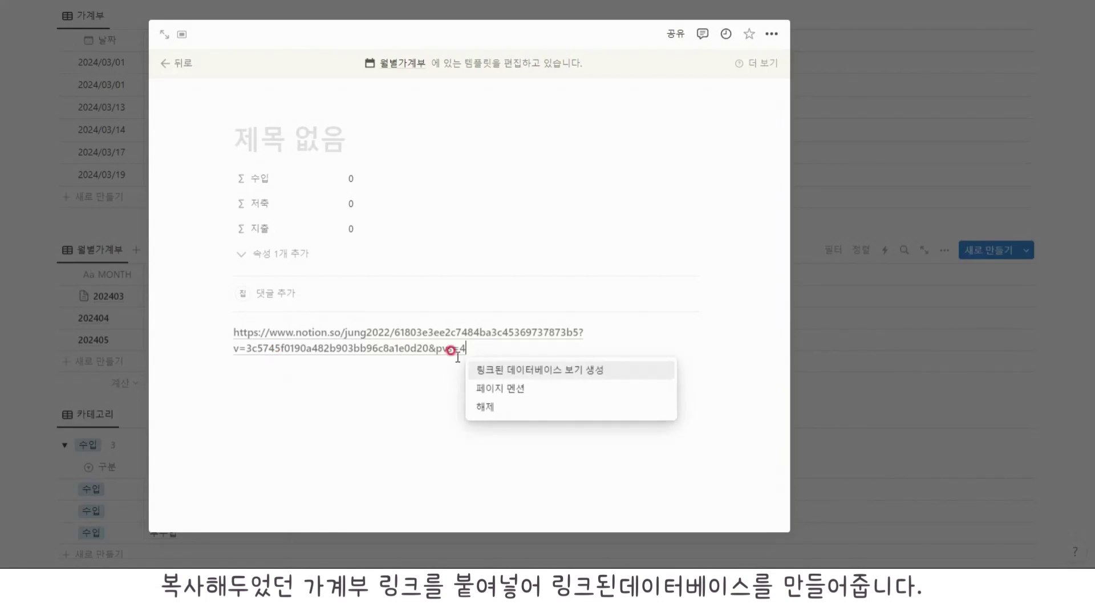
click(486, 368)
click(533, 330)
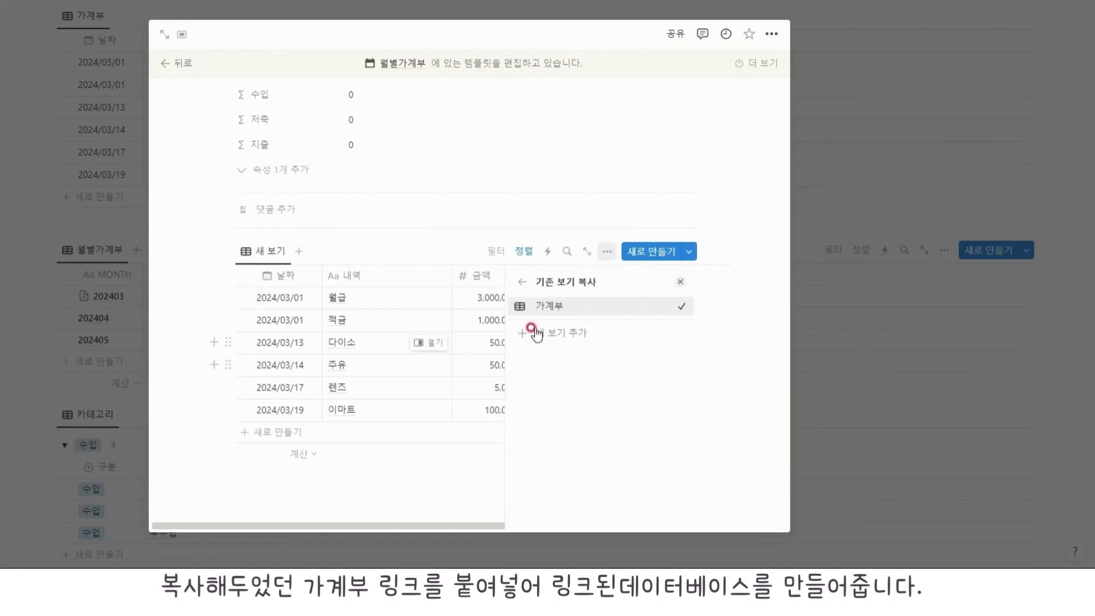
click(555, 304)
click(275, 352)
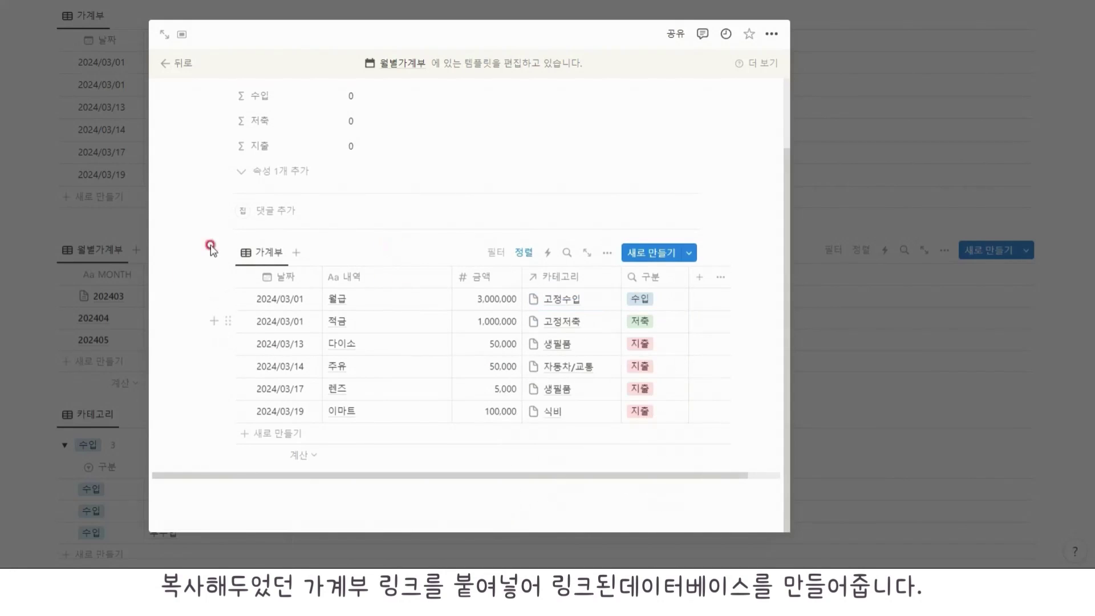
Add a level-3 heading 수입 with a blue background above the linked 가계부 view
scroll(269, 298, up, 3)
click(235, 139)
key(Return)
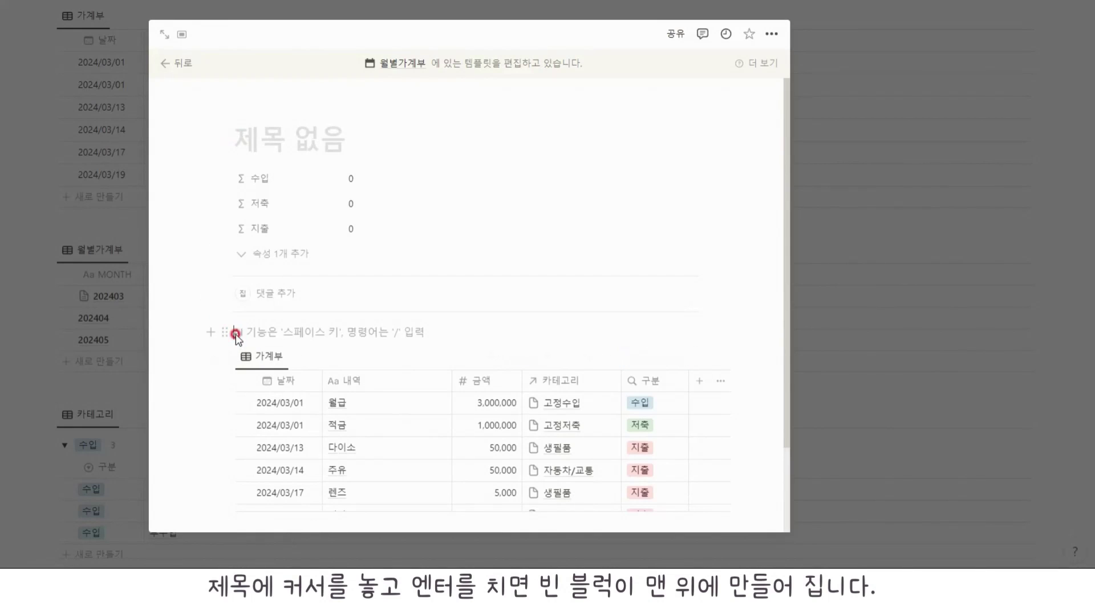
text(###)
key(space)
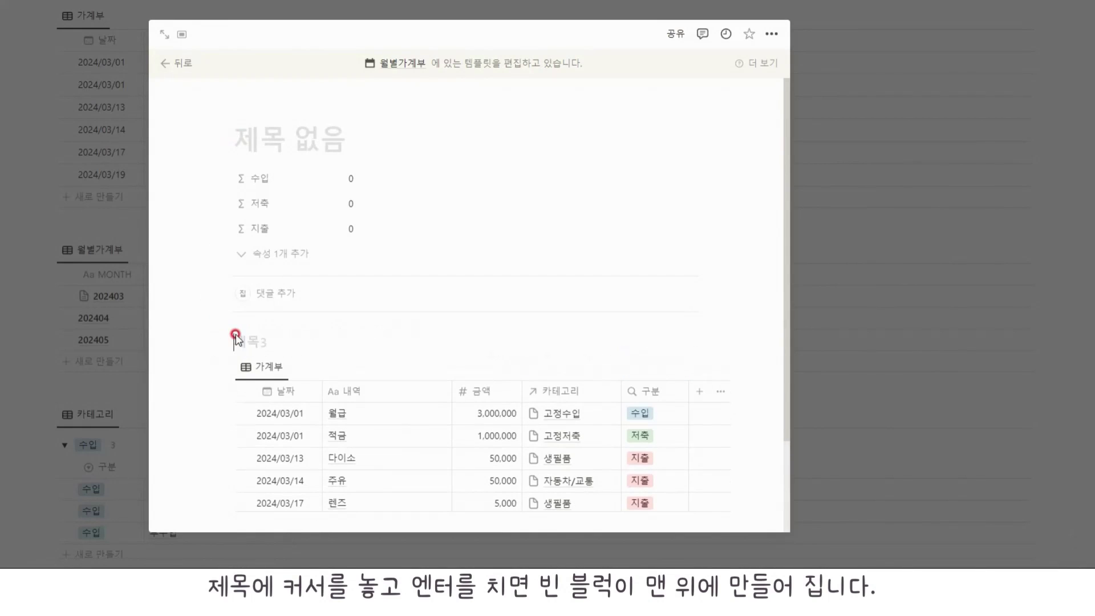
text(수입/파란)
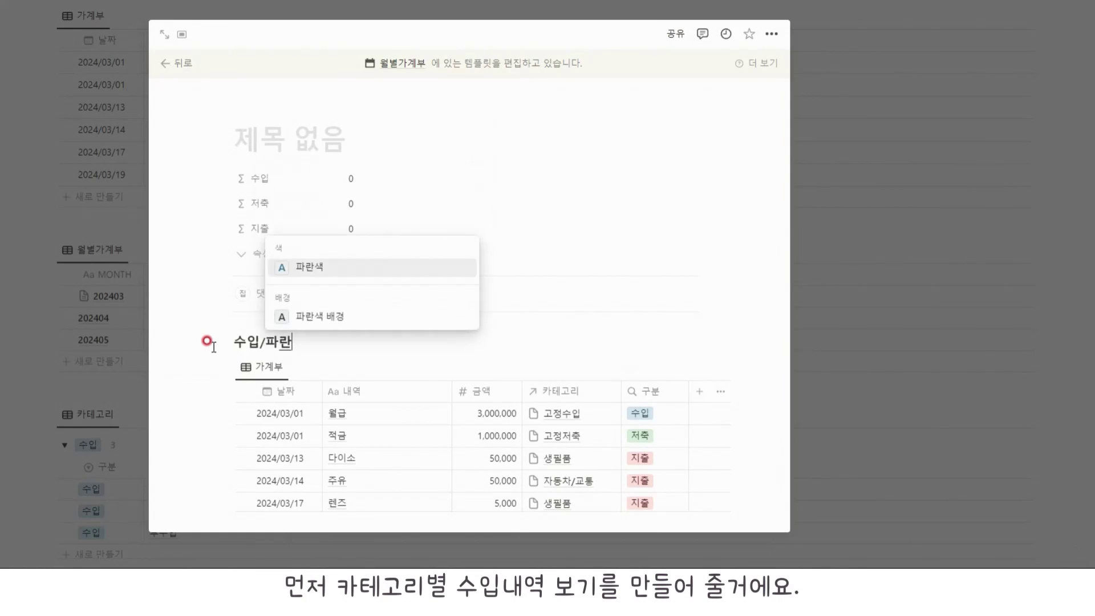
key(Down)
key(Return)
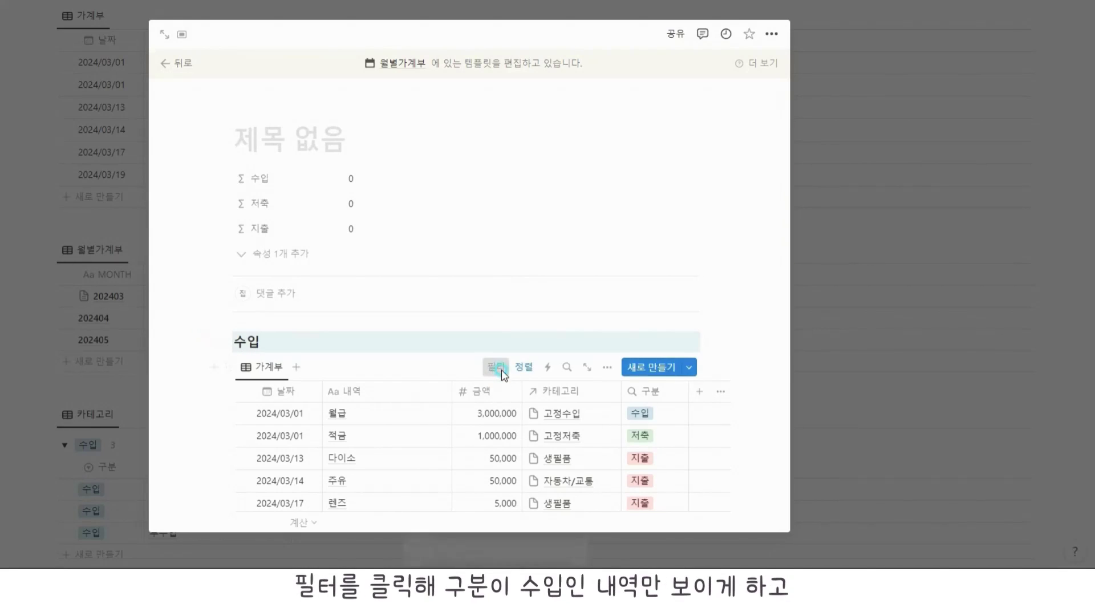
Filter the linked 가계부 view so that 구분 is 수입
click(497, 369)
click(445, 479)
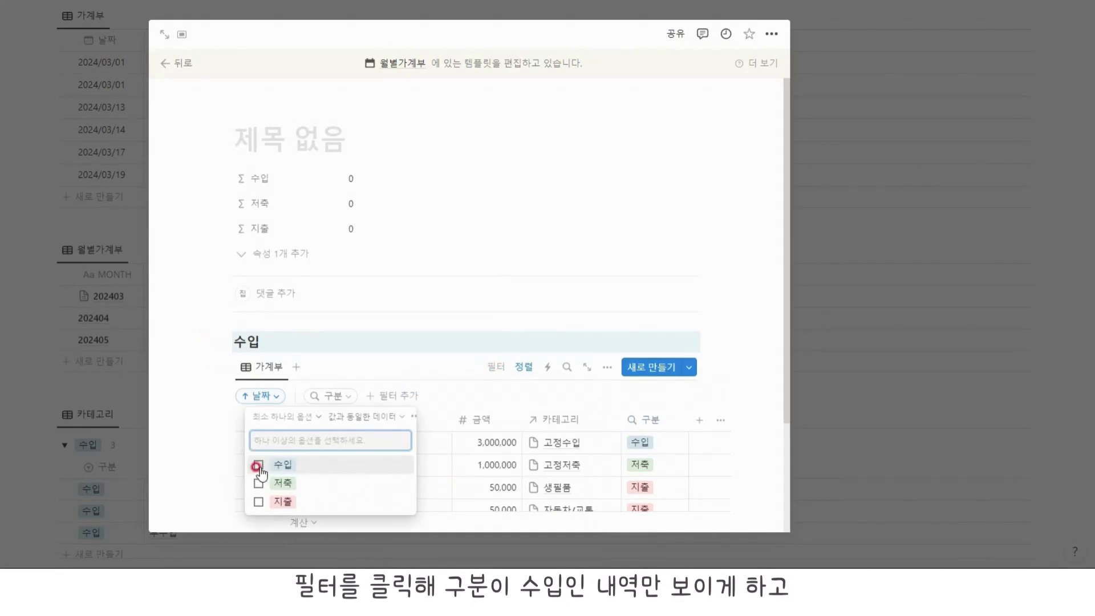
click(258, 467)
click(450, 376)
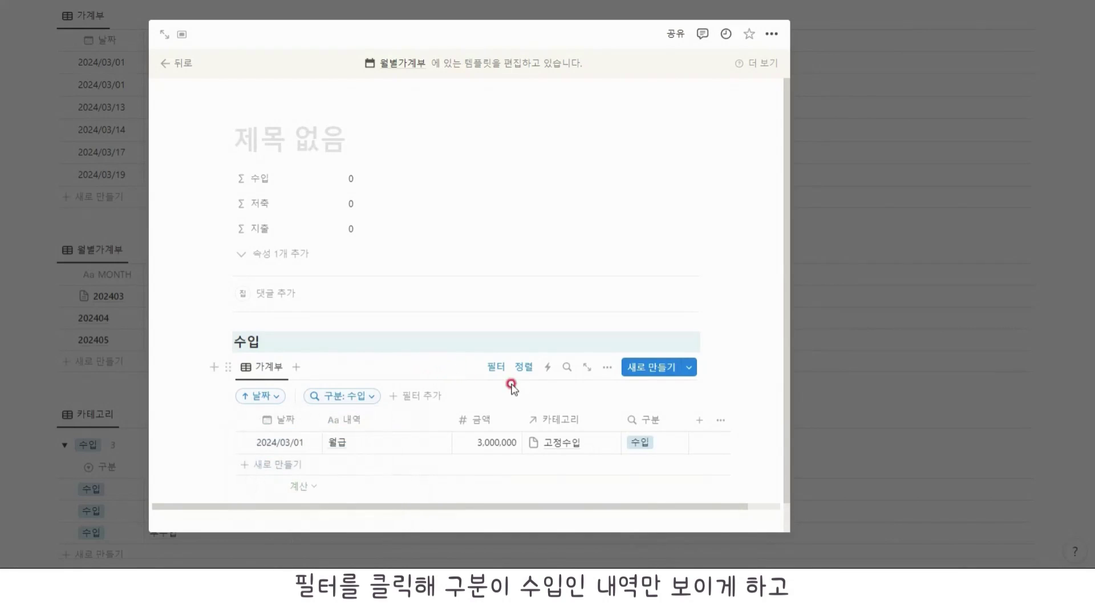
Group the linked view by 카테고리 and hide its filter bar
click(607, 367)
click(541, 513)
click(565, 453)
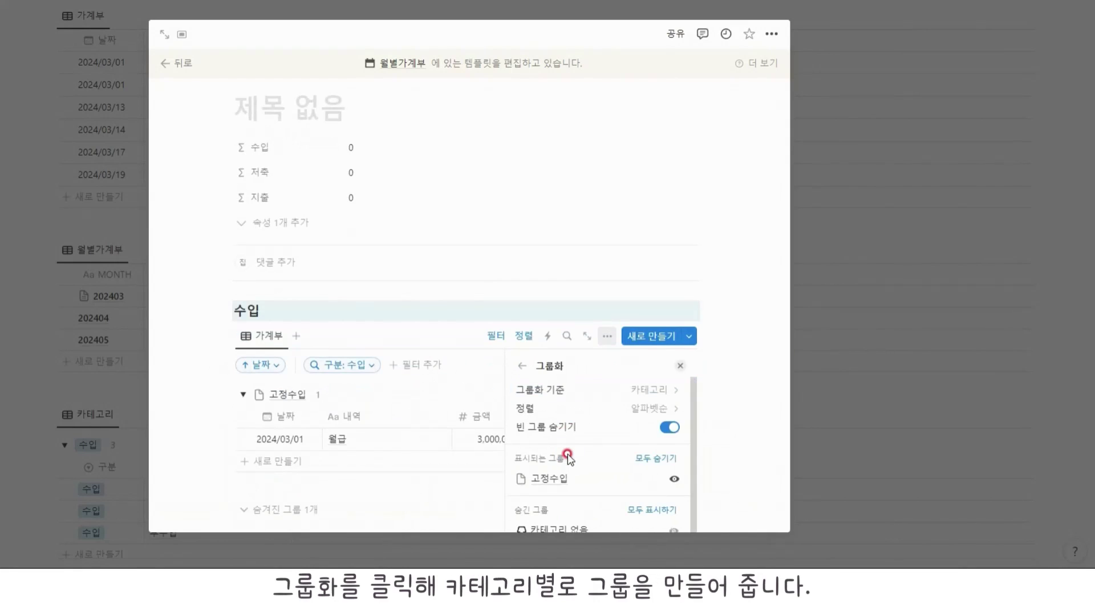
click(479, 337)
click(494, 336)
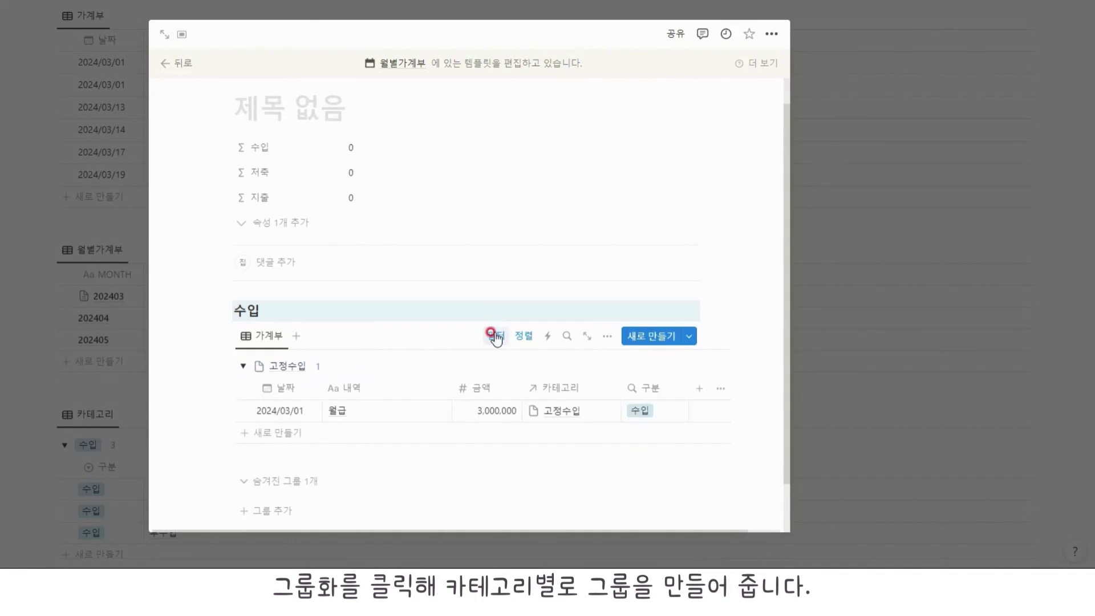
Show the 금액 sum below the table and beside the 고정수입 group name, and collapse the group
click(511, 455)
click(462, 342)
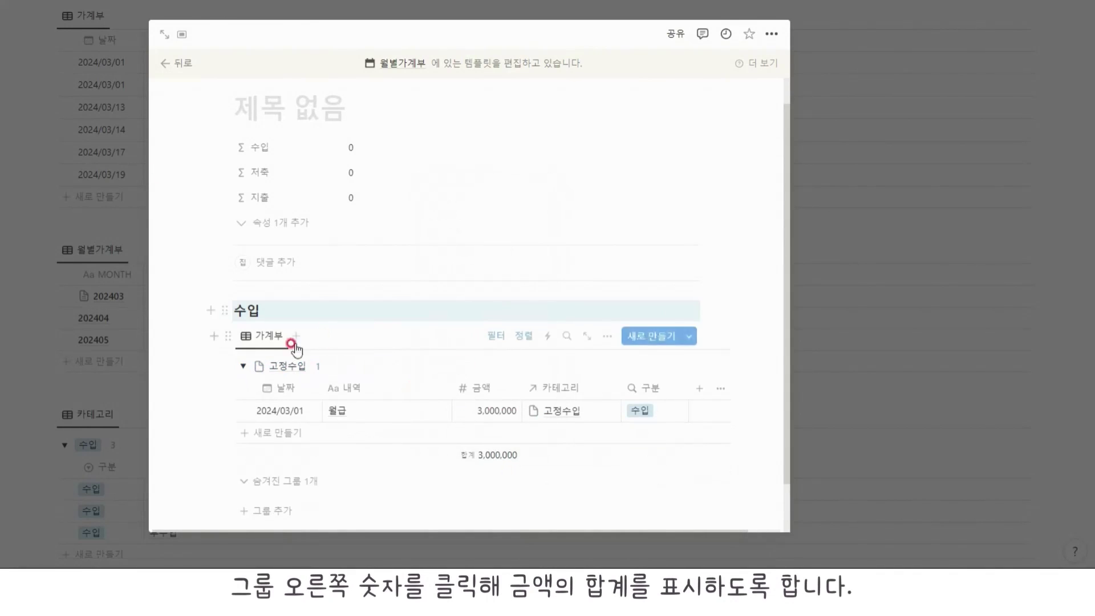
click(318, 365)
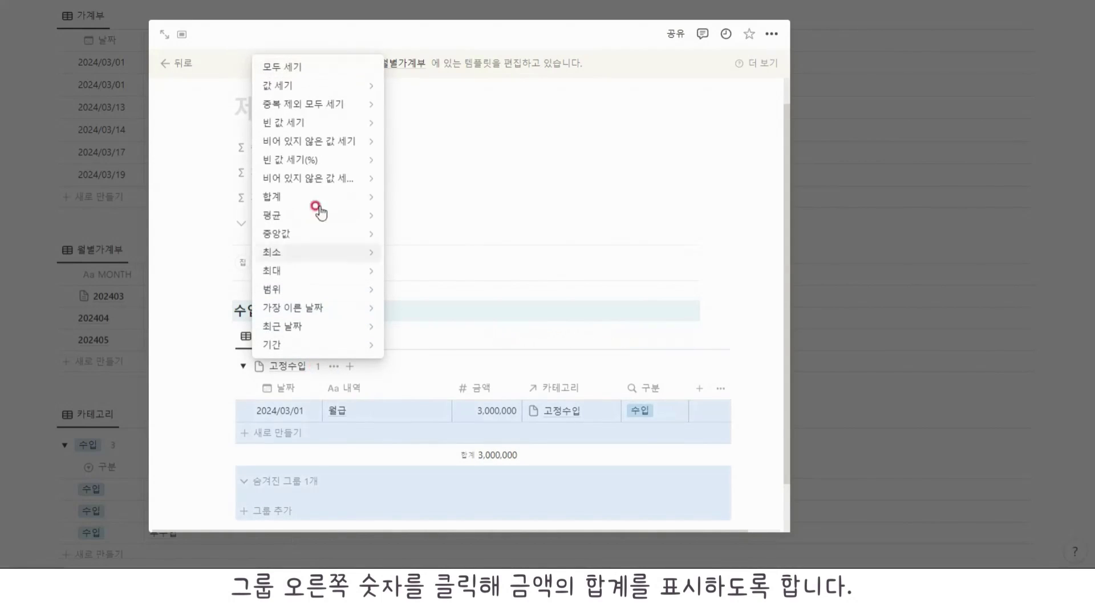
mouse_move(317, 196)
click(403, 196)
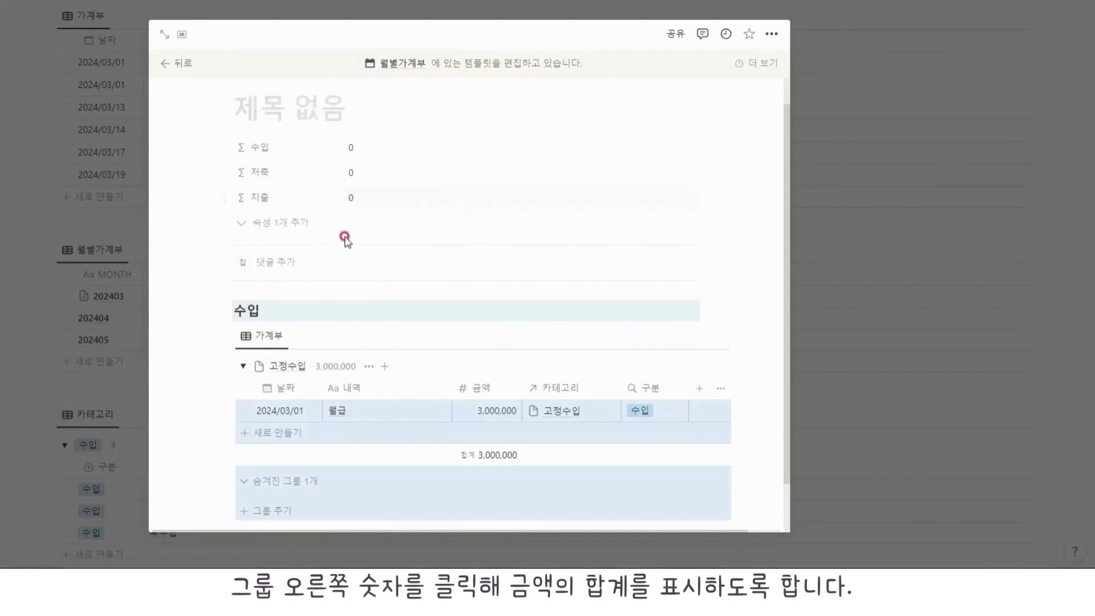
click(245, 366)
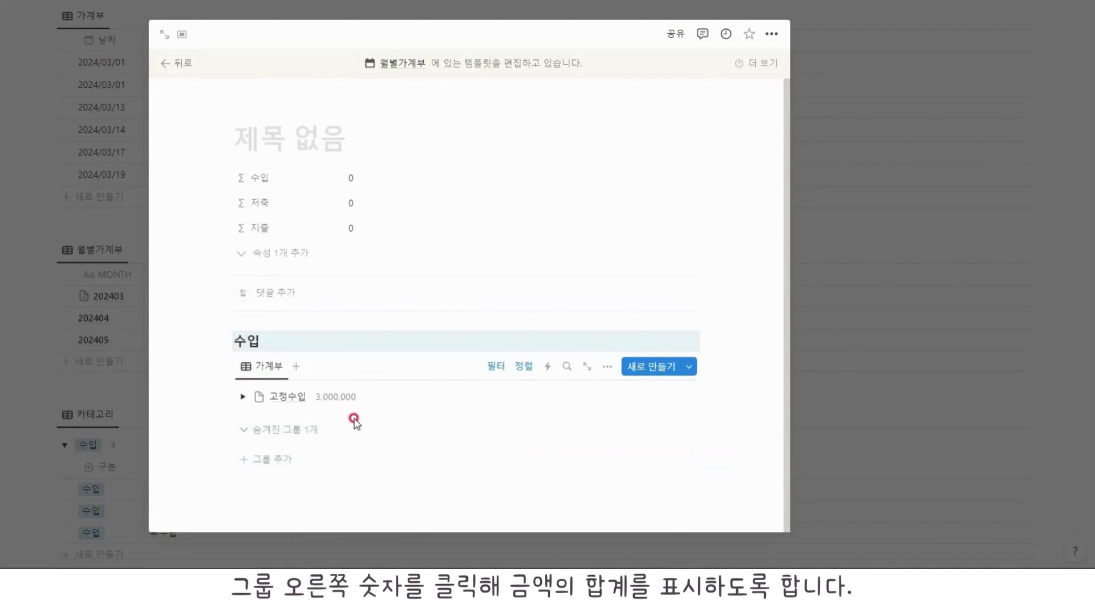
Duplicate the linked 가계부 view and change the copy's 구분 filter from 수입 to 저축
click(226, 366)
click(80, 260)
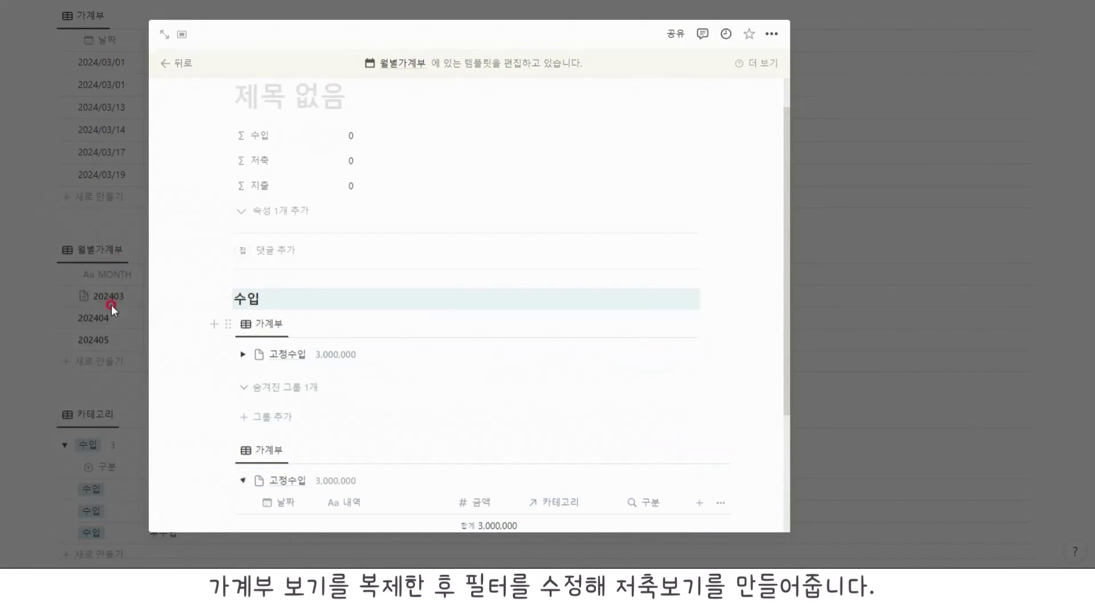
click(496, 451)
click(370, 481)
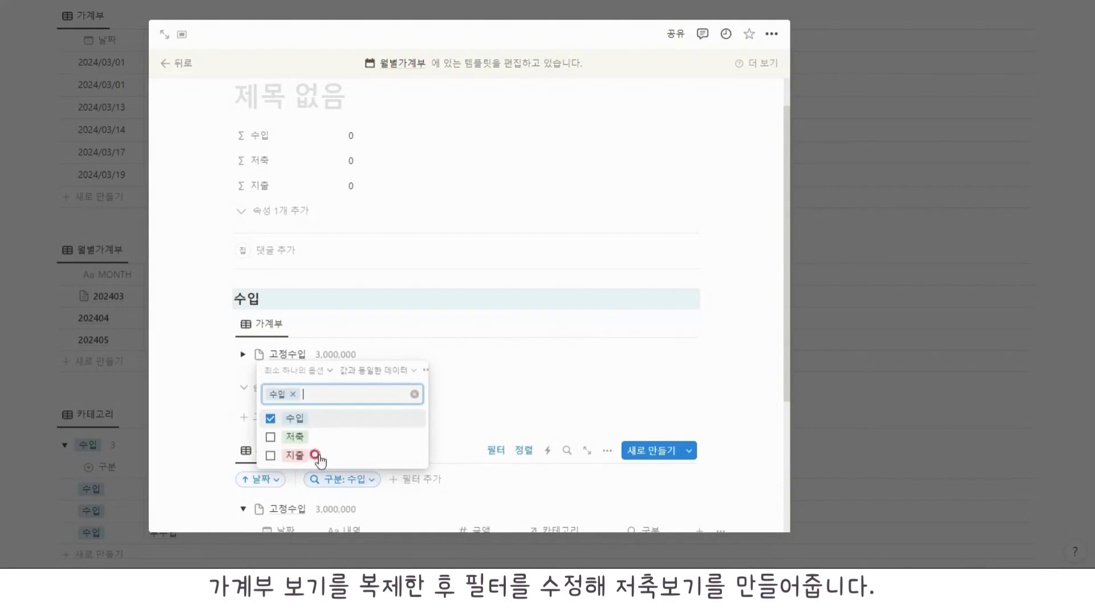
click(270, 417)
click(270, 436)
click(479, 415)
scroll(479, 410, down, 3)
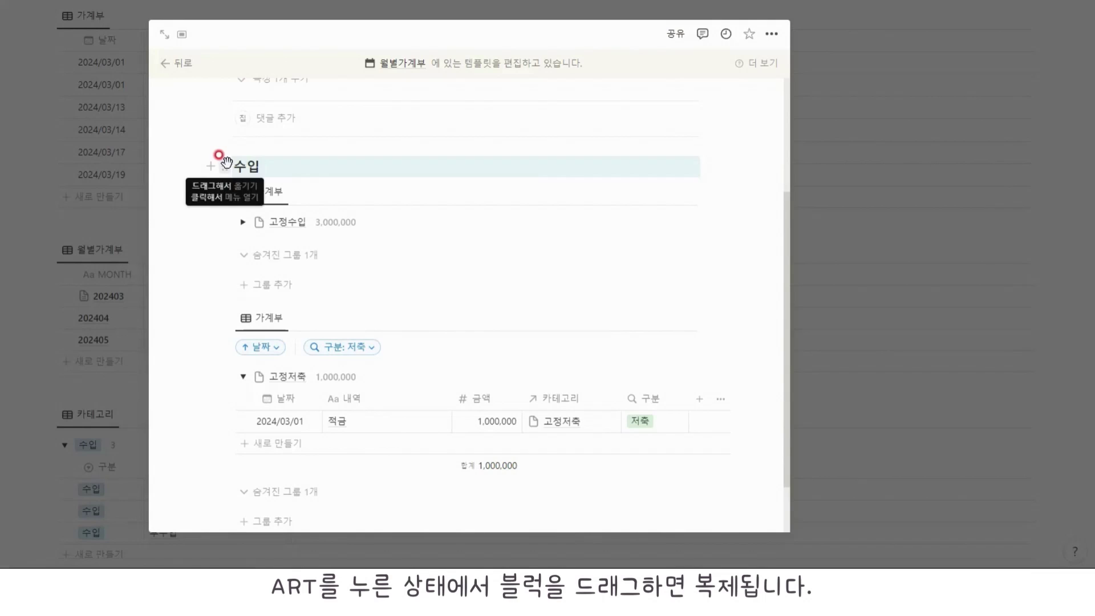
Copy the 수입 heading above the savings view and change the copy to 저축 with a green background
drag(226, 164, 228, 300)
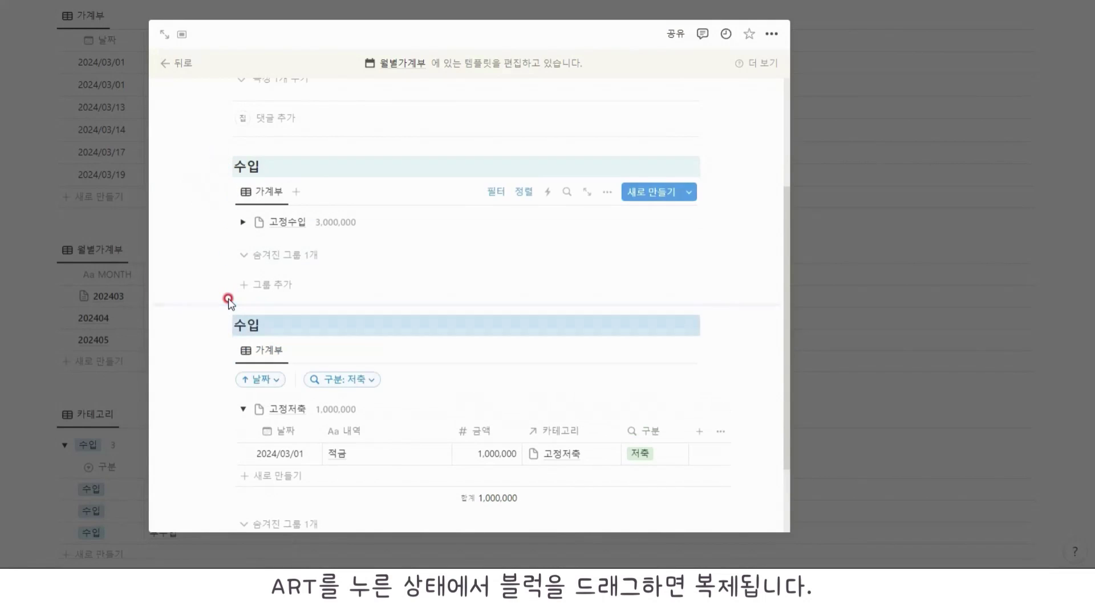
click(258, 318)
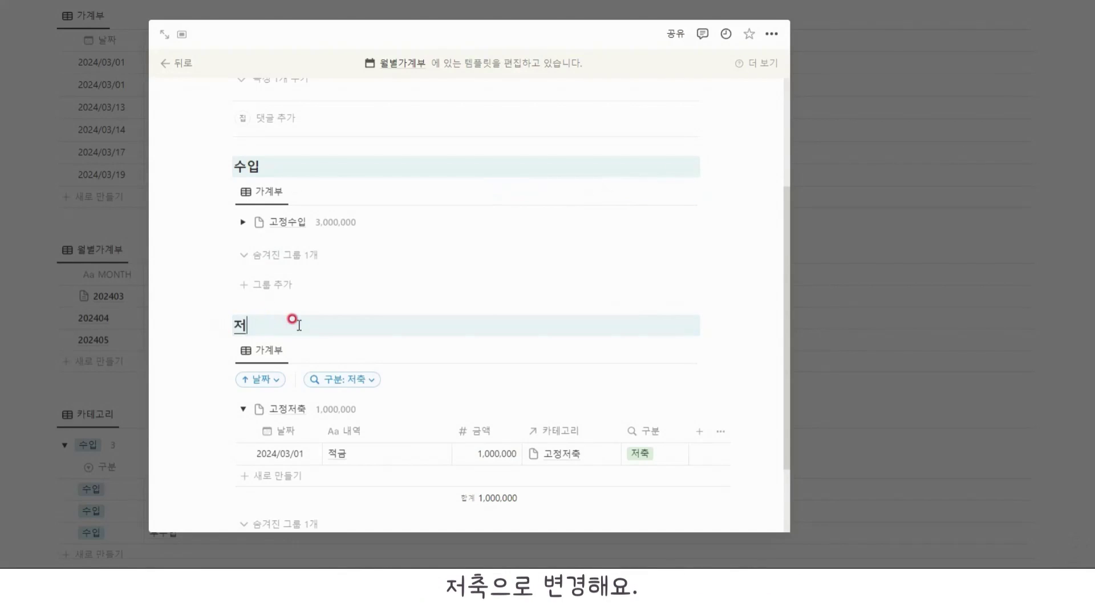
text(/조회)
key(BackSpace)
key(BackSpace)
key(BackSpace)
Duplicate the 저축 heading together with its 가계부 view and change the copied heading to 지출 with a red background
drag(762, 323, 385, 473)
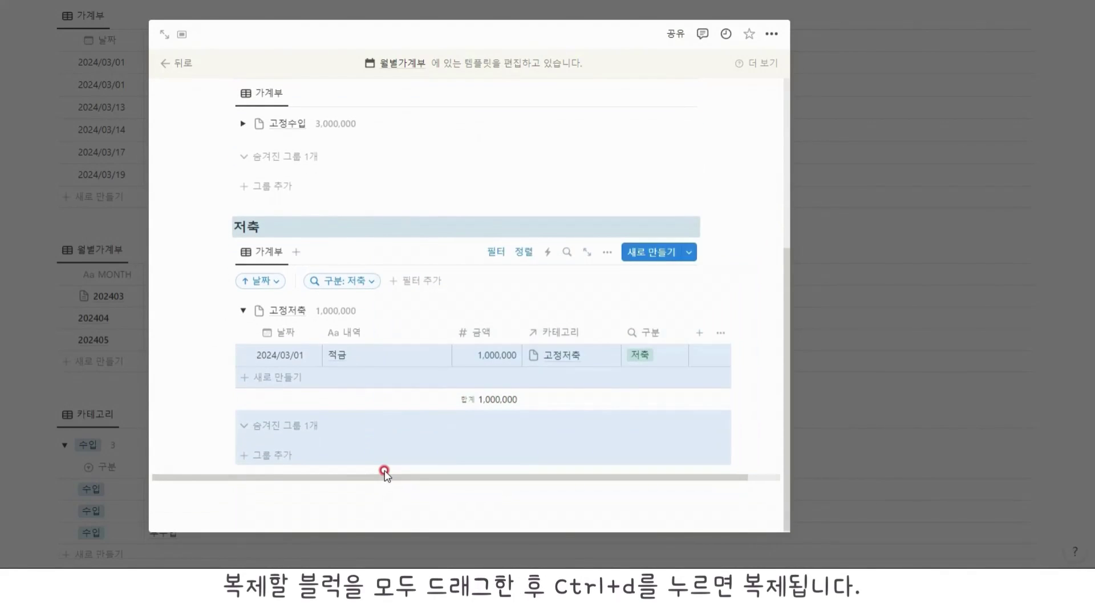
key(ctrl+d)
scroll(393, 342, down, 3)
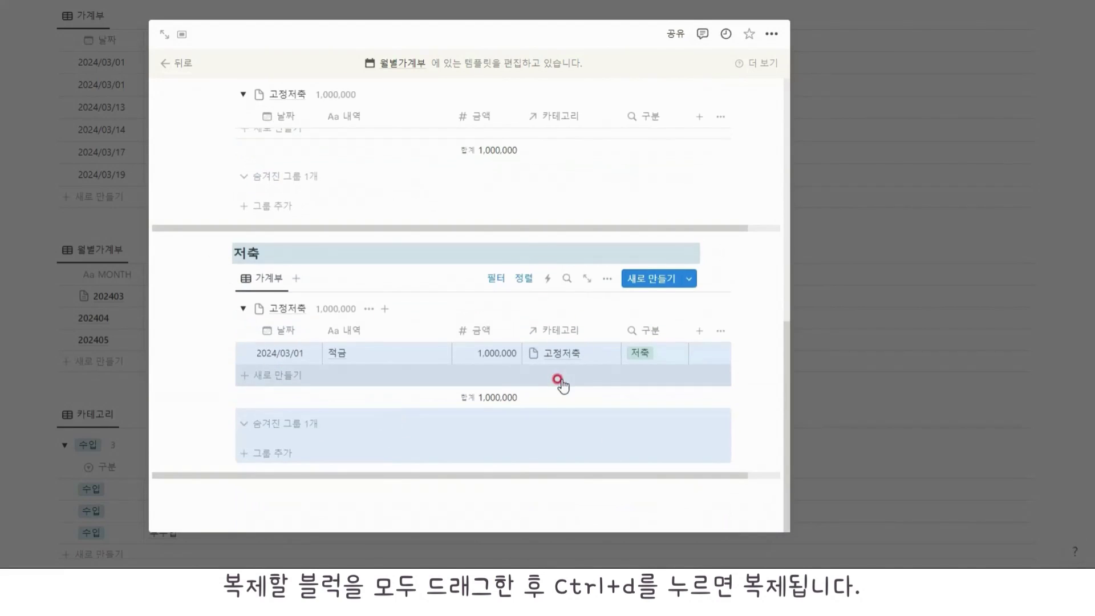
click(283, 255)
text(지출/빨간)
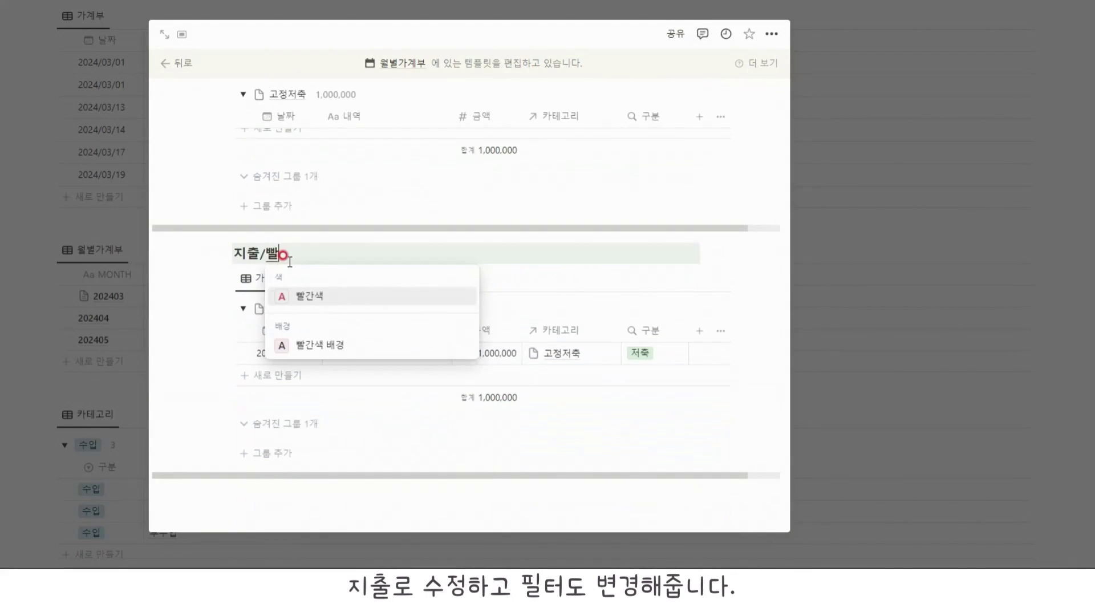
key(Down)
key(Return)
Set the 구분 filter of the view under 지출 to 지출 and collapse its 생필품, 식비 and 자동차/교통 groups
click(495, 280)
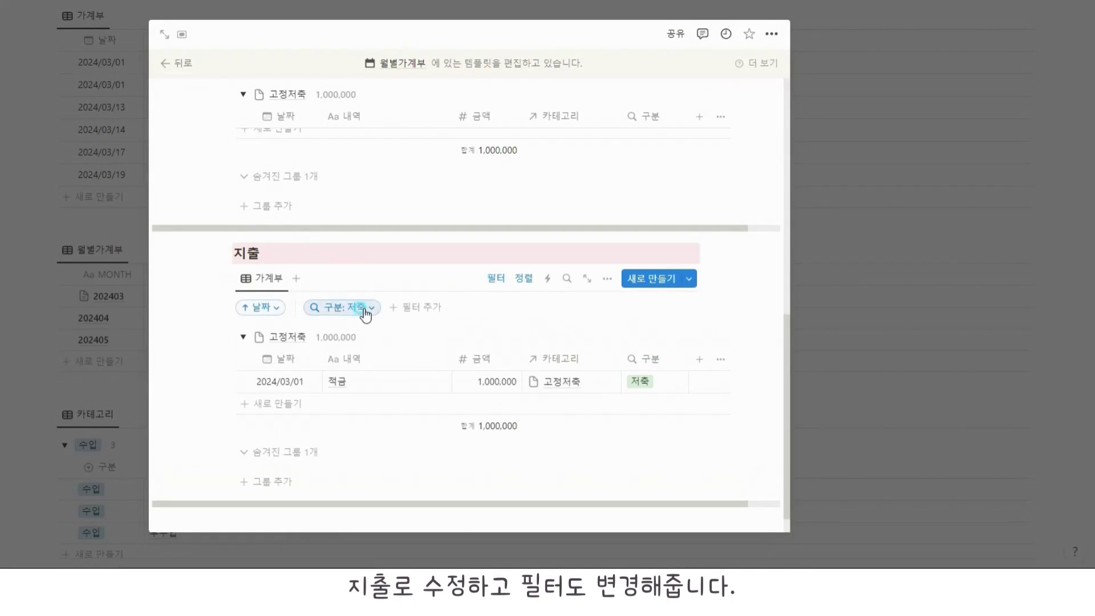
click(361, 309)
click(270, 394)
click(271, 413)
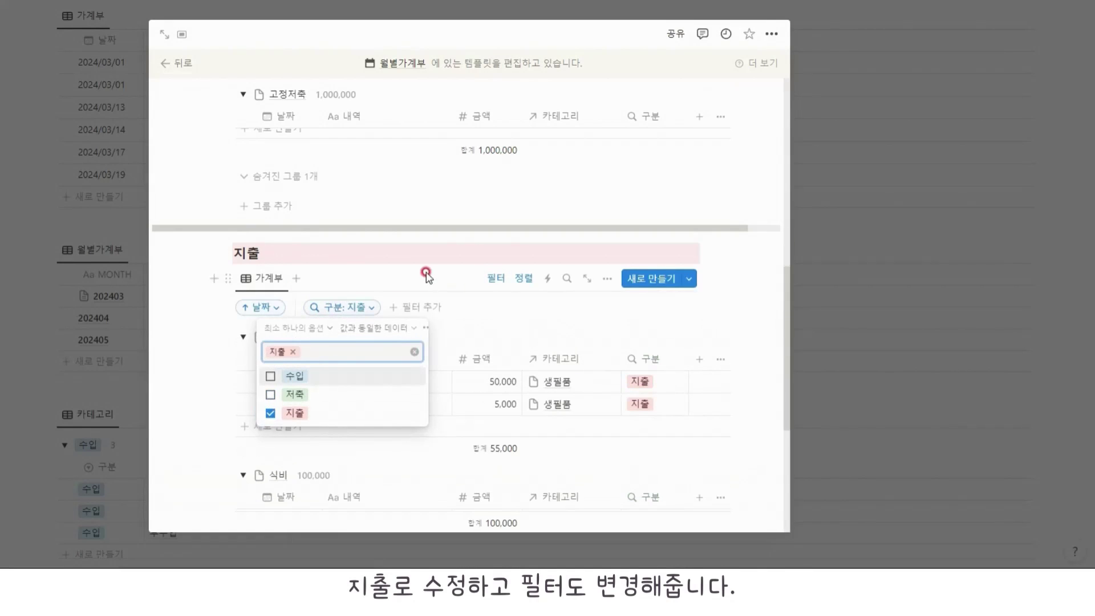
click(427, 275)
click(242, 337)
click(242, 371)
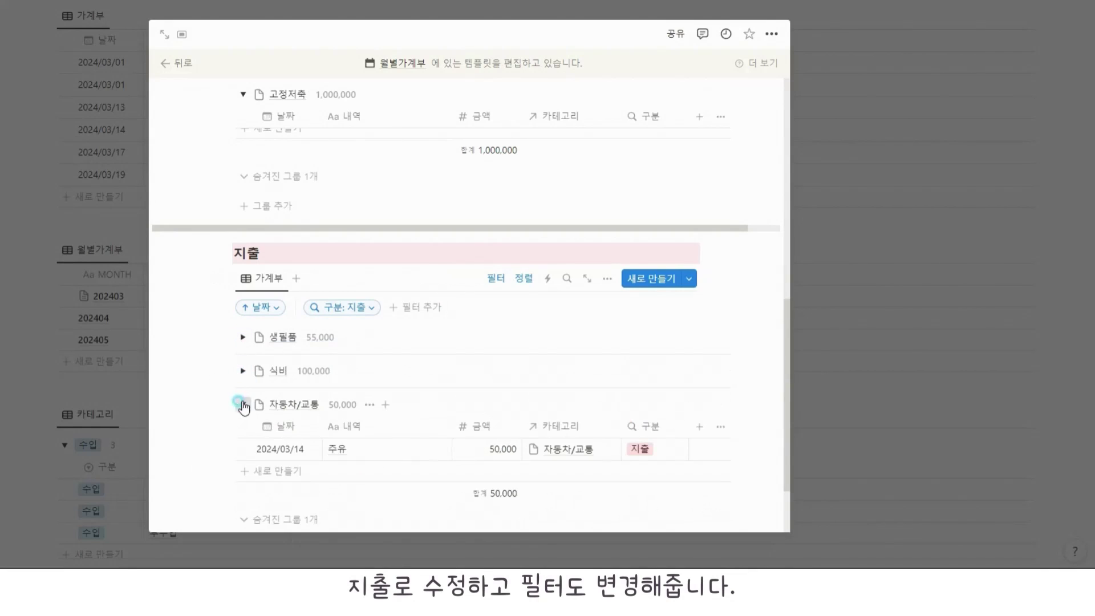
click(241, 404)
Turn on small text and full width for the template page
click(771, 34)
click(830, 110)
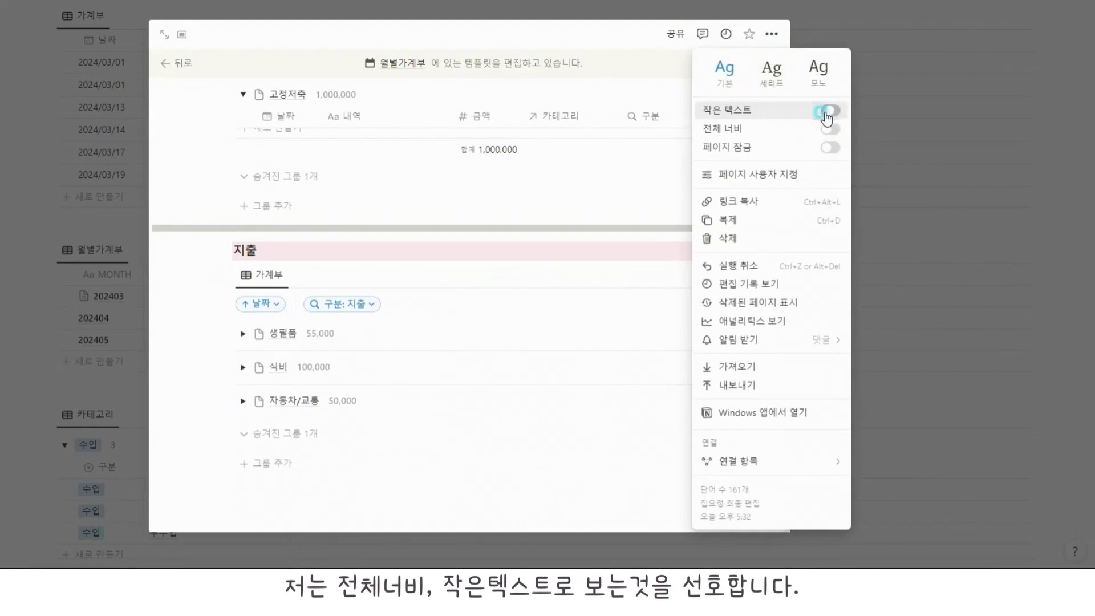
click(829, 129)
click(664, 203)
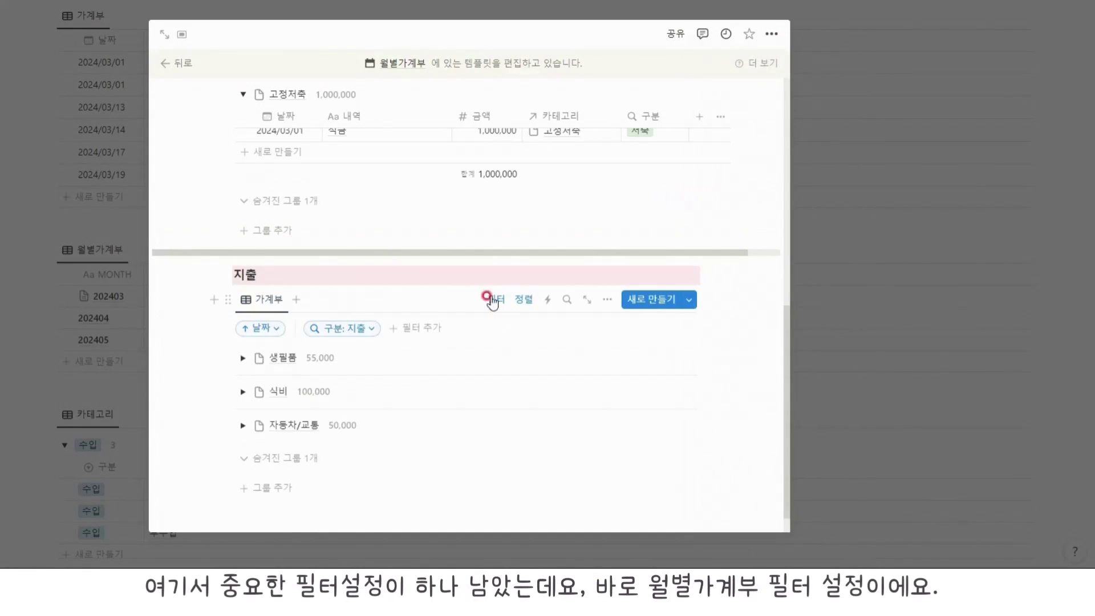
Add a 월별가계부 filter for the 제목 없음 page to the view under 지출
click(436, 329)
click(393, 417)
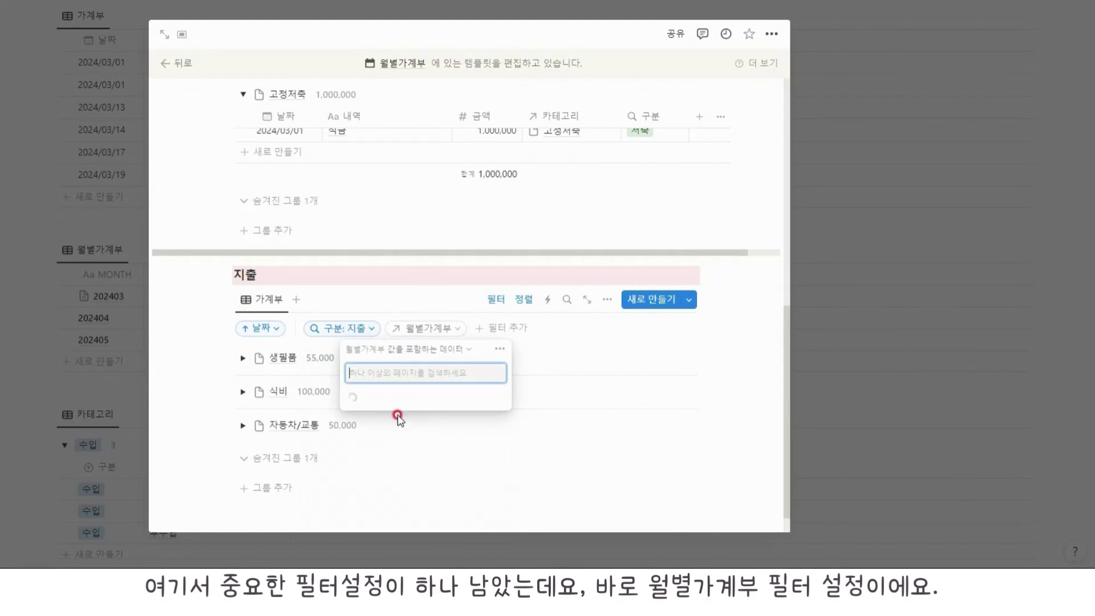
click(427, 402)
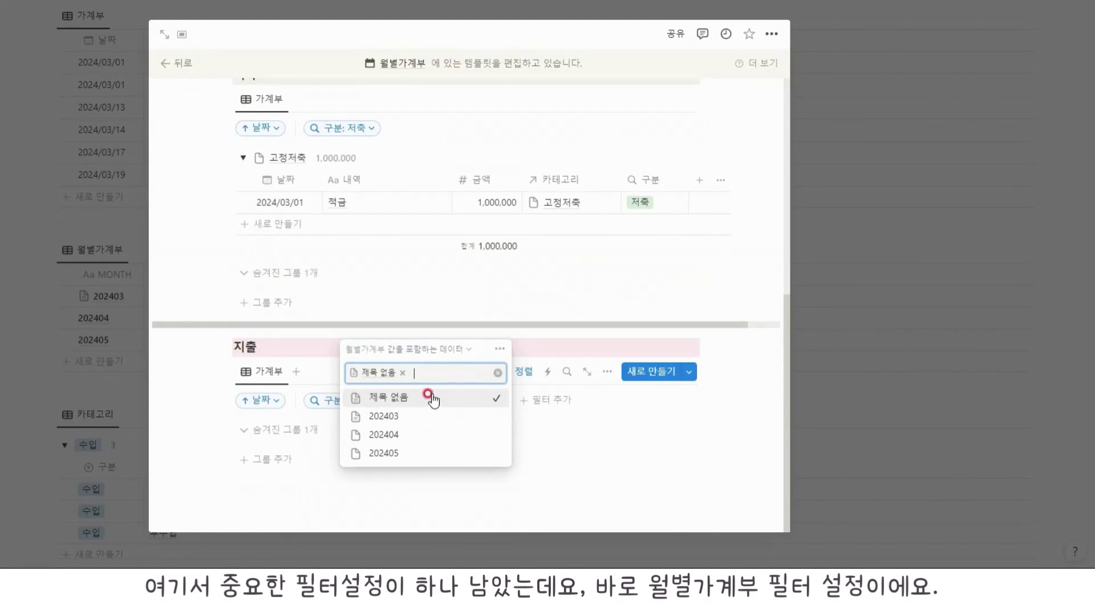
click(542, 342)
Add a 월별가계부 filter for the 제목 없음 page to the view under 저축
scroll(538, 342, up, 3)
click(415, 259)
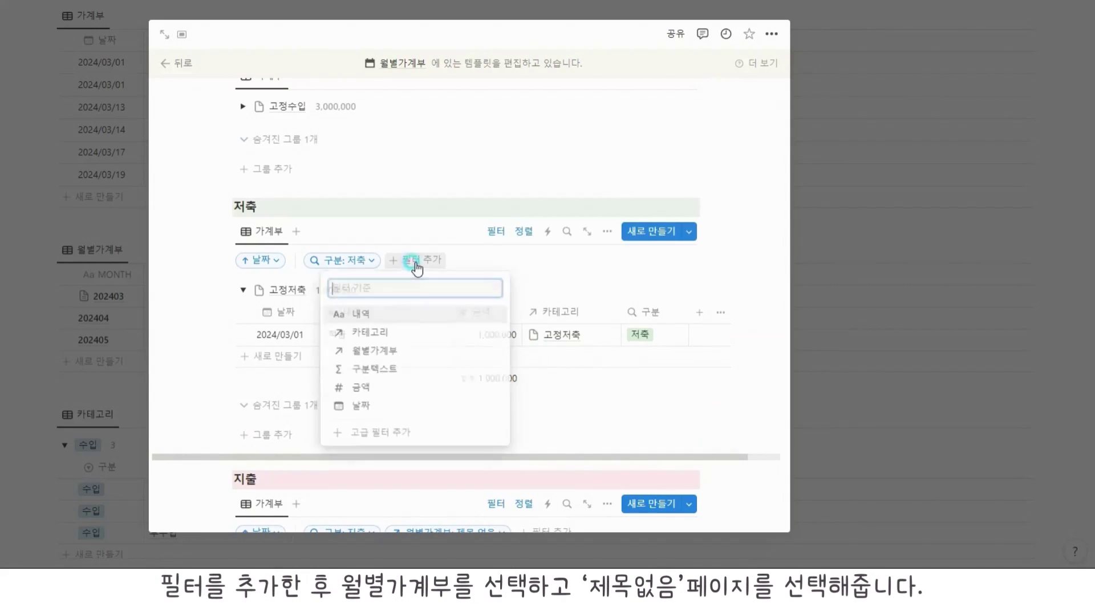
click(398, 352)
click(391, 326)
click(428, 221)
Show the filter bar of the view under 수입 and add a 월별가계부 filter for the 제목 없음 page
scroll(424, 221, up, 10)
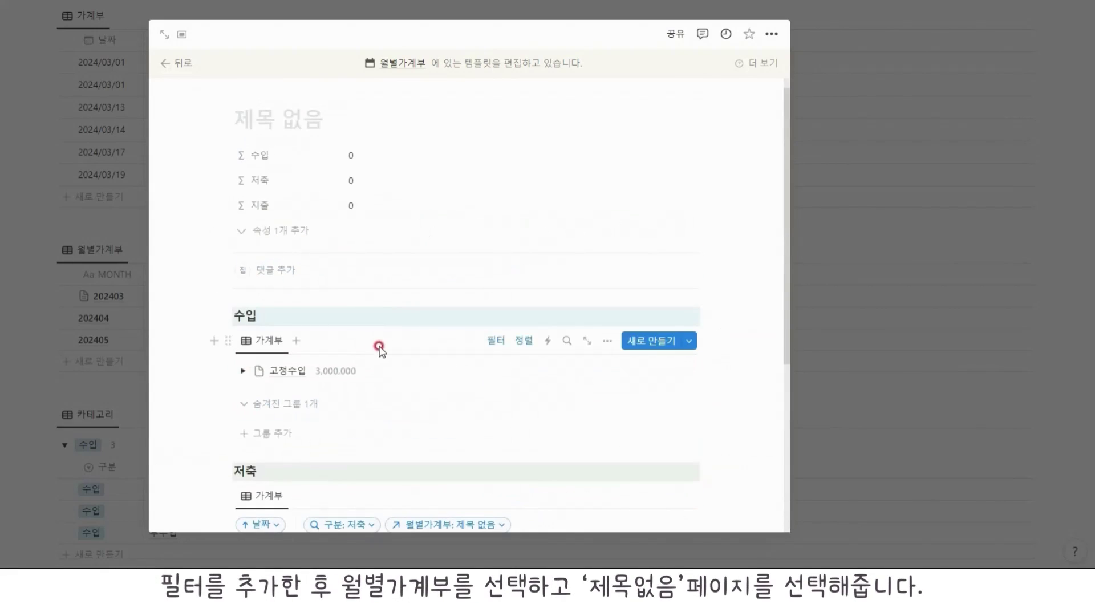
click(489, 346)
click(423, 369)
click(397, 457)
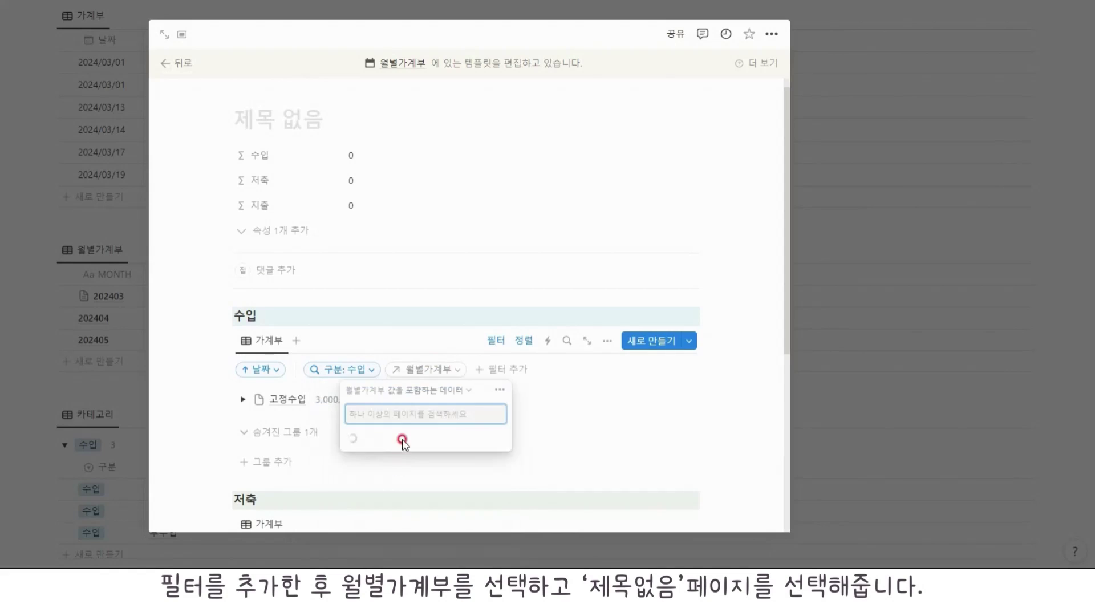
click(402, 439)
click(583, 390)
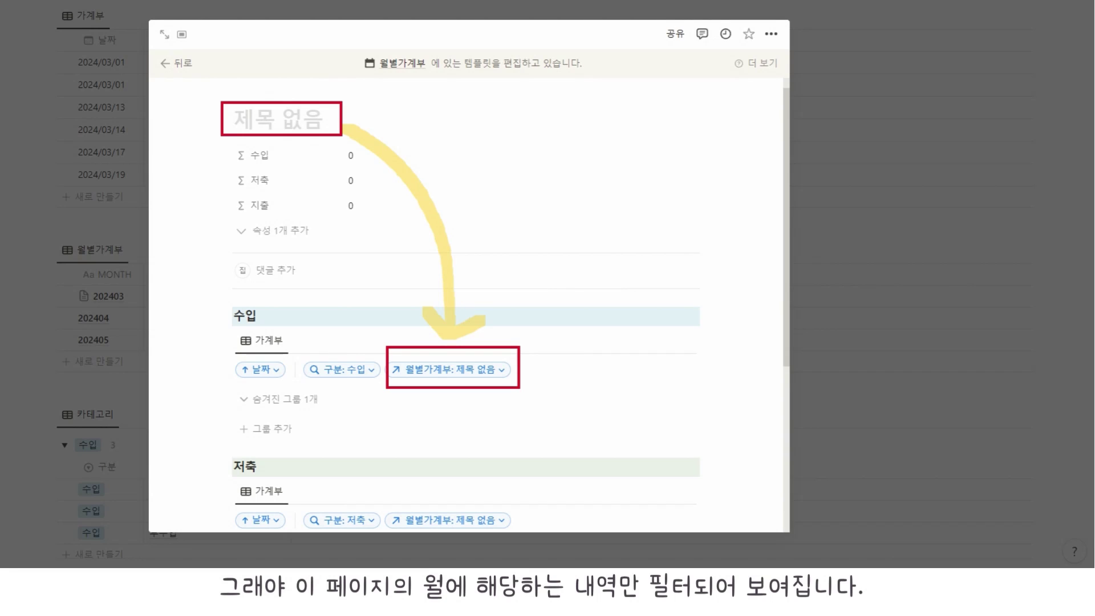
Close the template, apply 제목 없음 to the 202403 page, and show the filter bar of its 수입 view
click(42, 141)
click(50, 131)
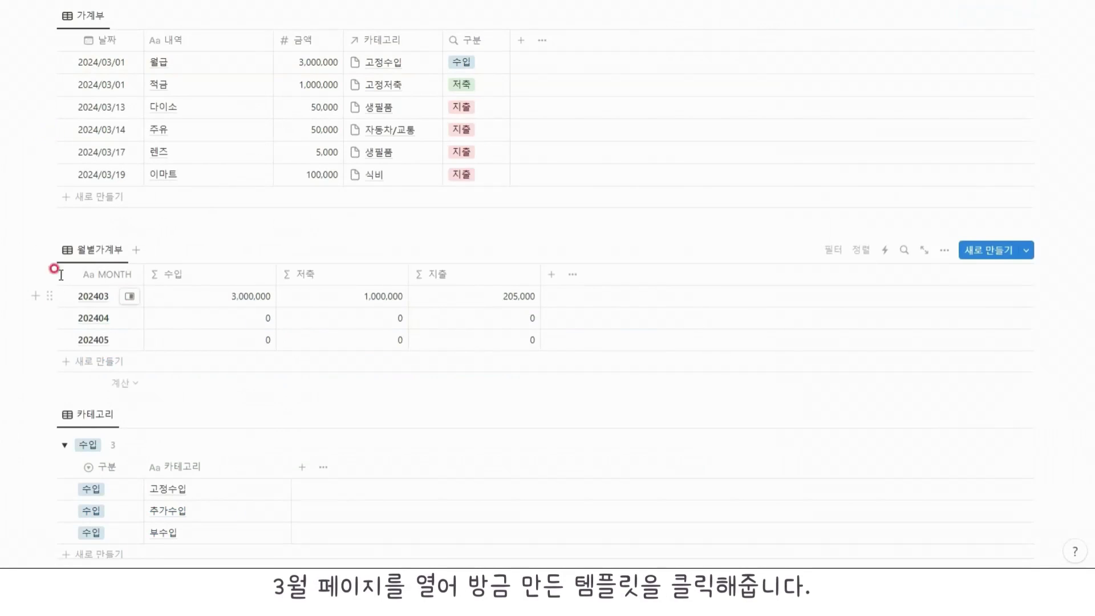
click(126, 302)
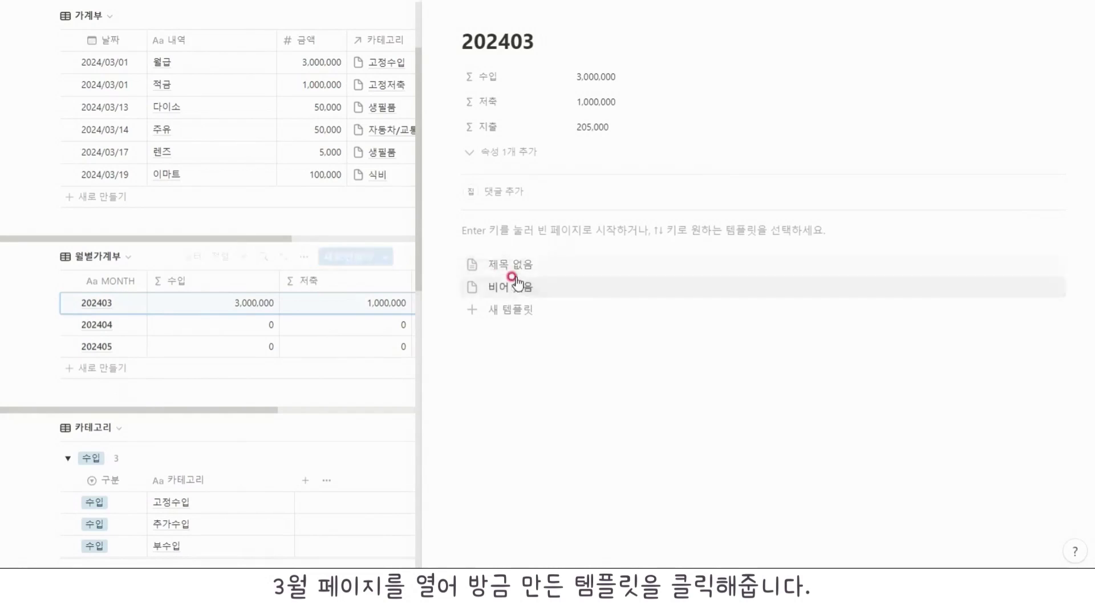
click(469, 264)
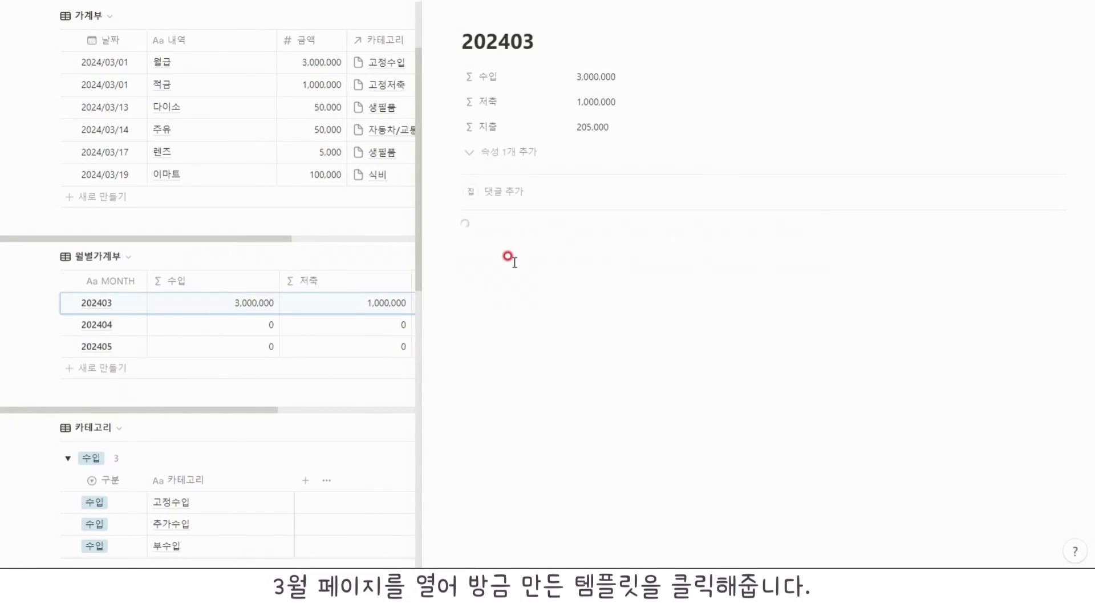
scroll(570, 267, down, 4)
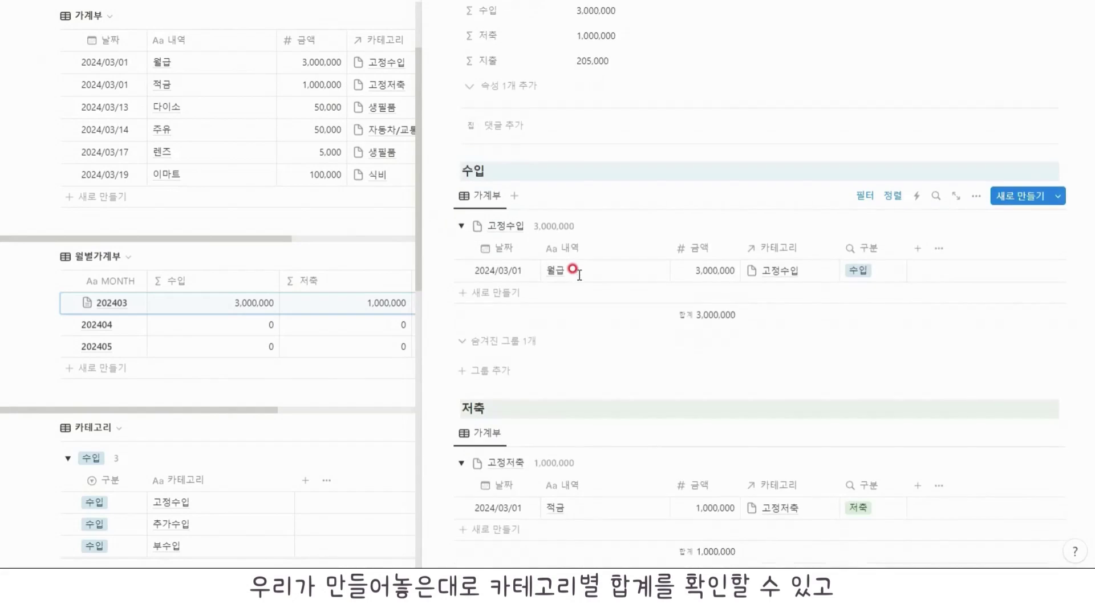
scroll(572, 270, down, 3)
scroll(573, 269, up, 7)
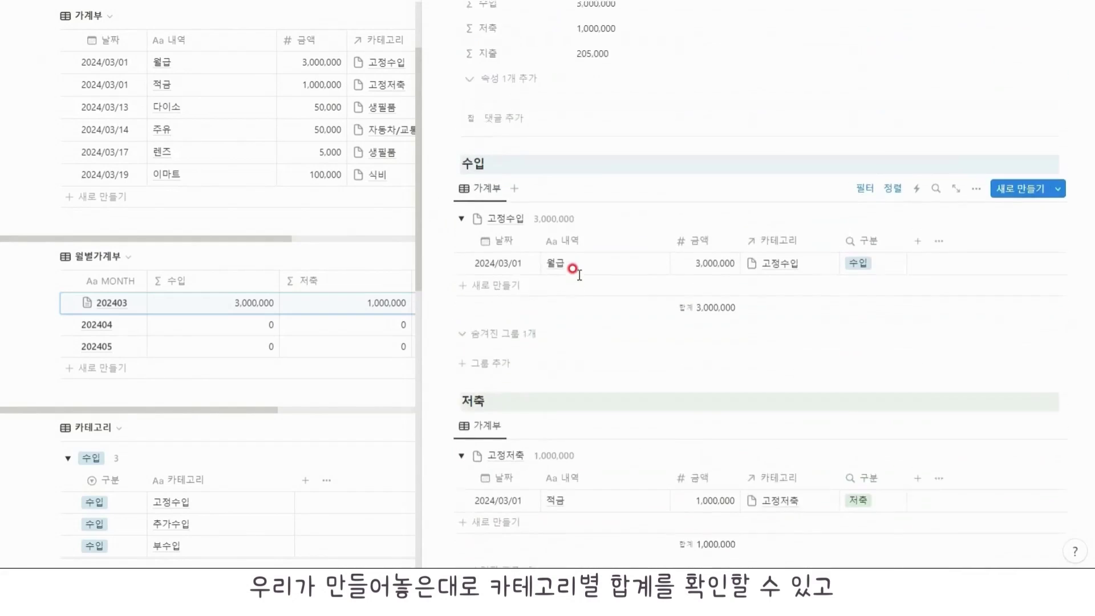
click(864, 263)
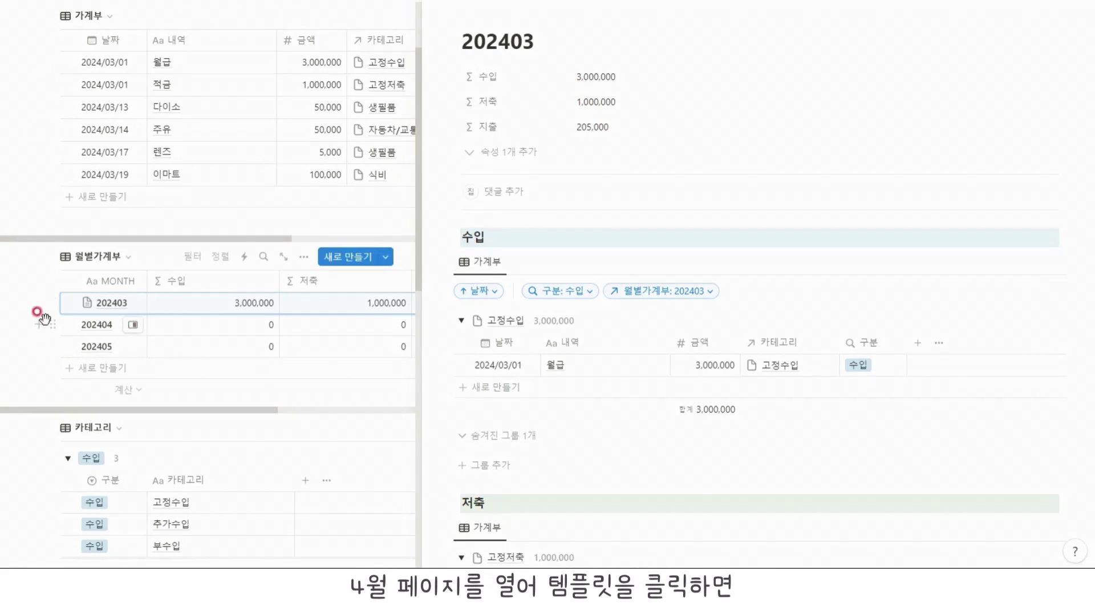
Apply the 제목 없음 template to the 202404 page and delete all content blocks from the 202403 page
click(130, 328)
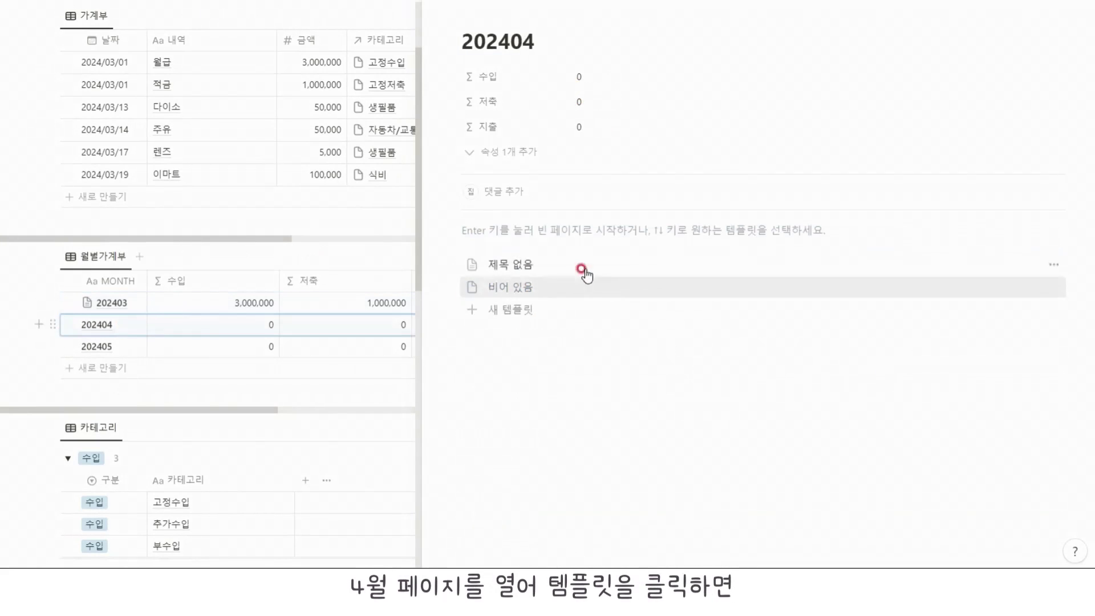
click(584, 262)
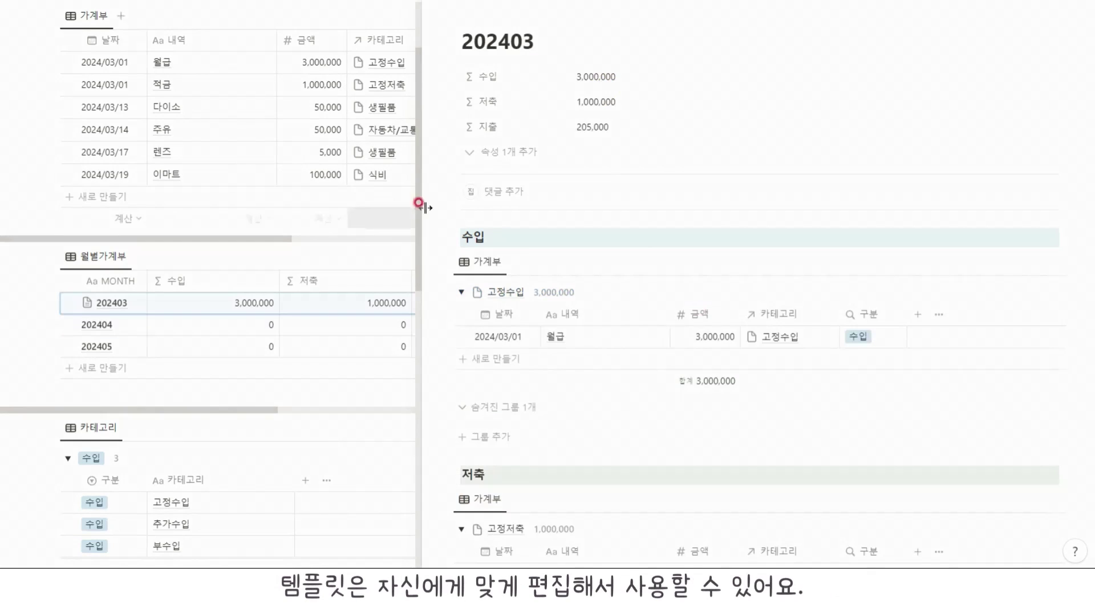
drag(420, 205, 884, 540)
key(Delete)
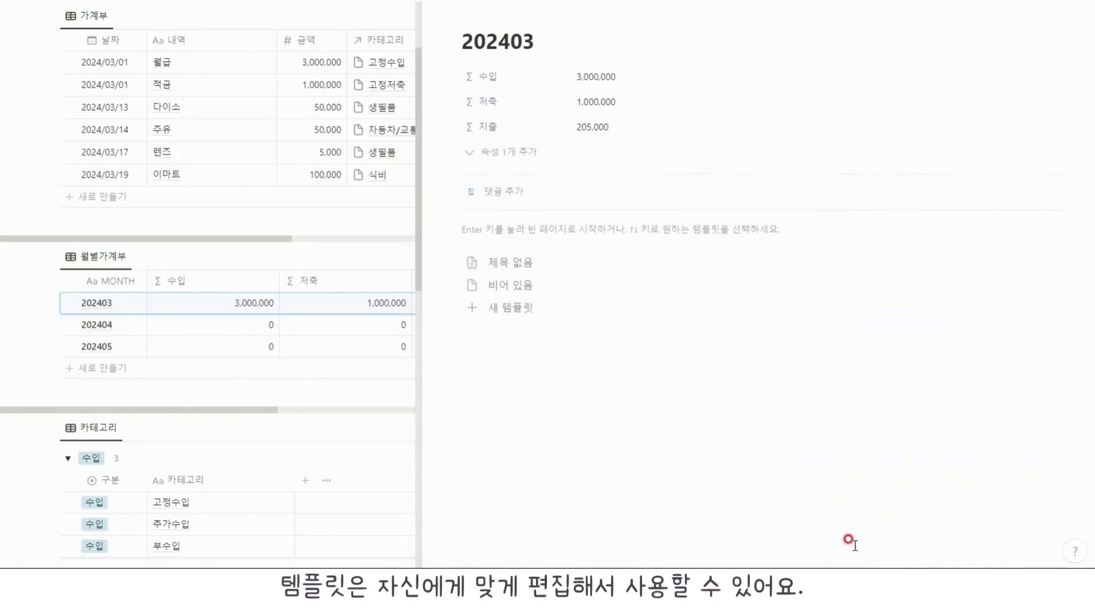
Open the 제목 없음 template for editing and hide the 카테고리 and 구분 columns in its 수입 view
click(1053, 263)
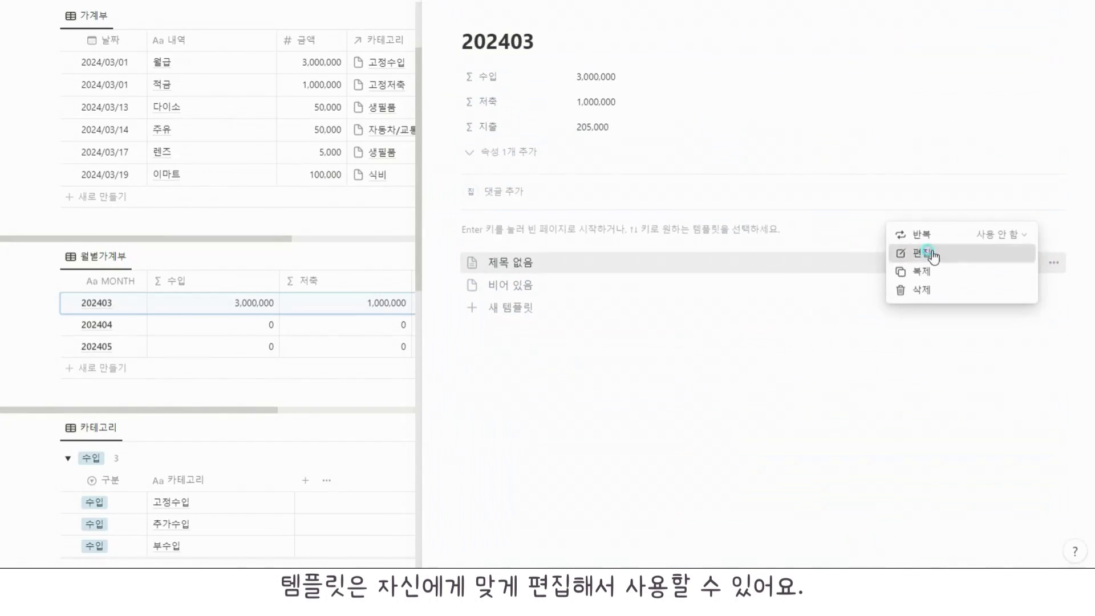
click(932, 254)
scroll(410, 293, down, 3)
click(274, 254)
click(556, 308)
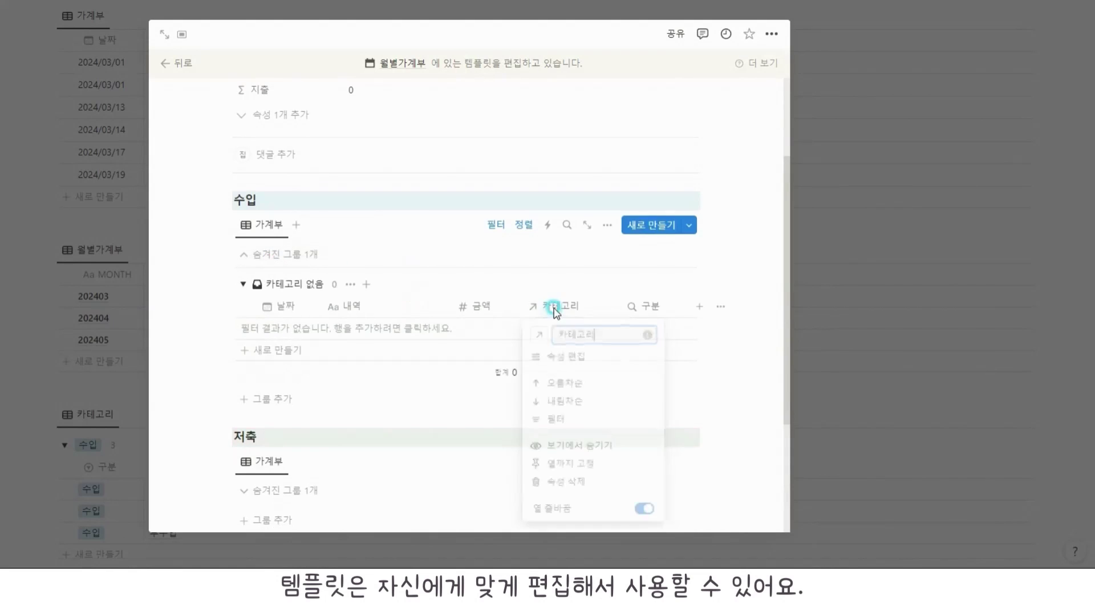
click(577, 445)
click(555, 306)
click(573, 445)
Expand the hidden group in the 저축 view and hide its 카테고리 and 구분 columns
scroll(342, 330, down, 3)
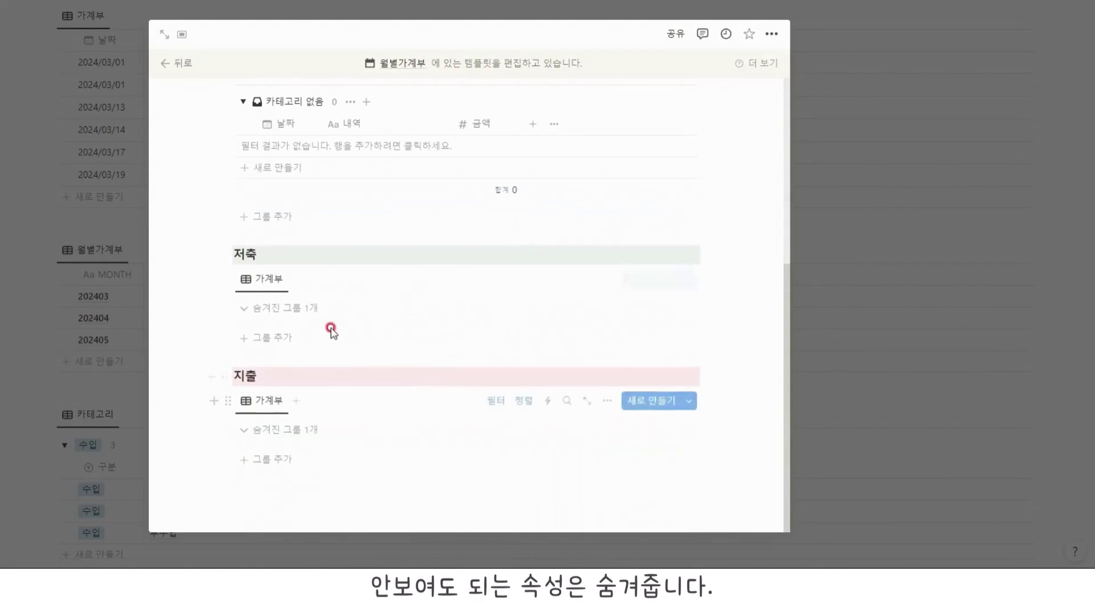
click(331, 327)
click(559, 360)
click(570, 274)
click(559, 361)
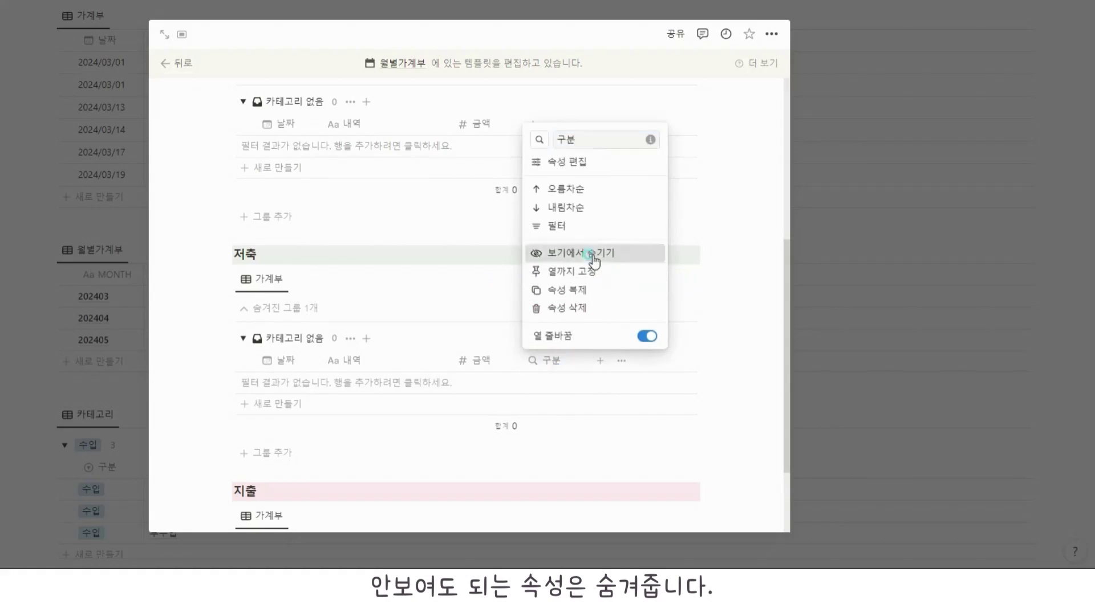
click(593, 260)
Expand the hidden group in the 지출 view and hide its 카테고리 and 구분 columns
scroll(255, 384, down, 2)
click(279, 429)
scroll(481, 423, down, 2)
click(557, 364)
click(606, 283)
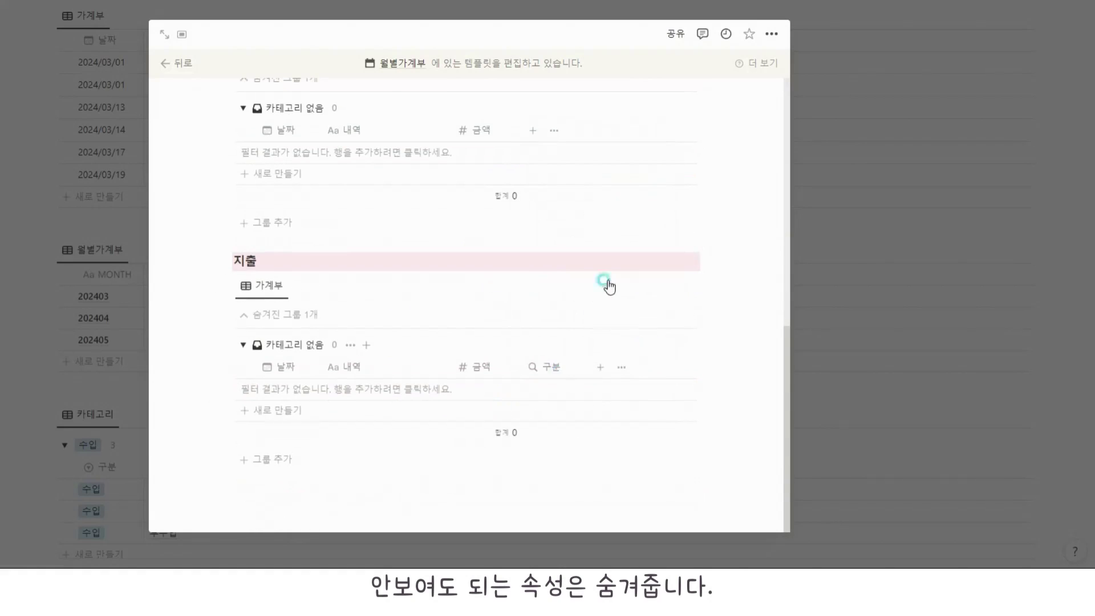
click(554, 367)
click(608, 255)
Set a calendar icon as the template's page icon and close the template editor
scroll(399, 306, up, 10)
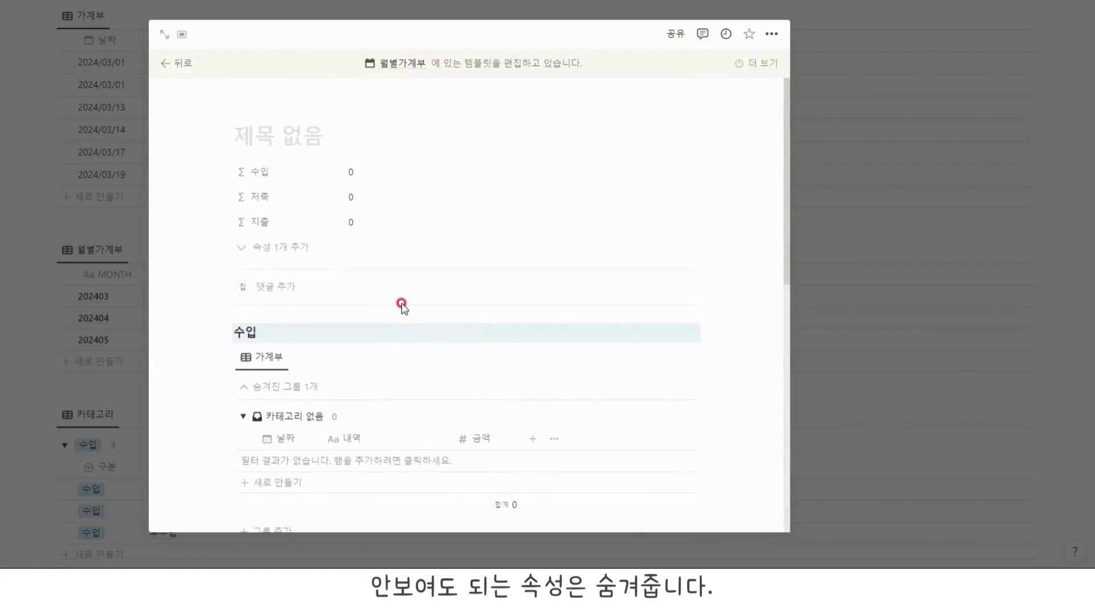
click(268, 118)
click(256, 111)
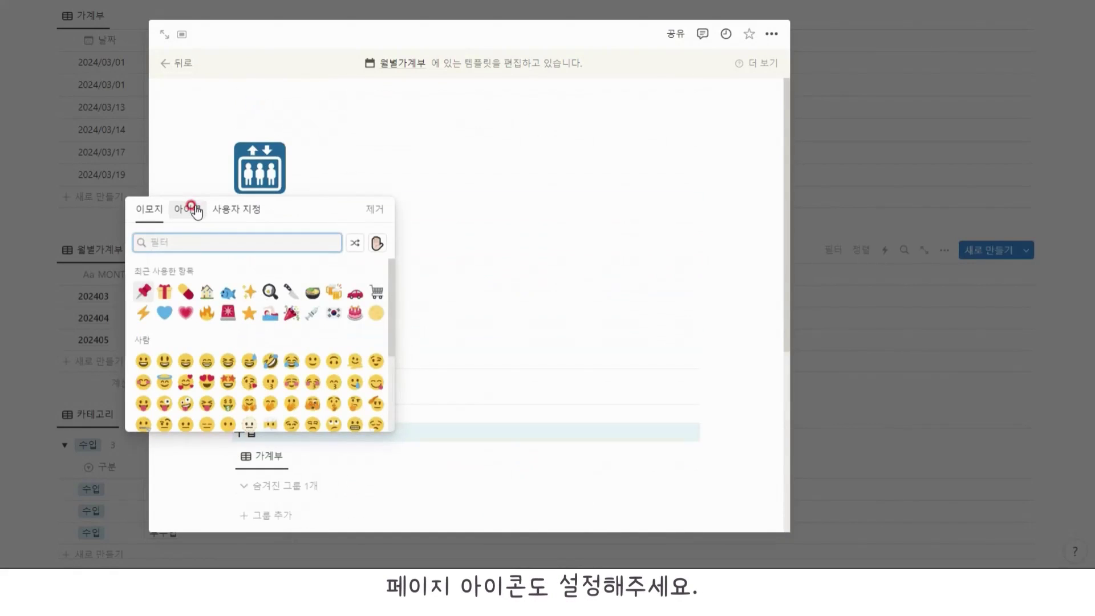
click(187, 210)
mouse_move(169, 293)
click(121, 313)
click(110, 183)
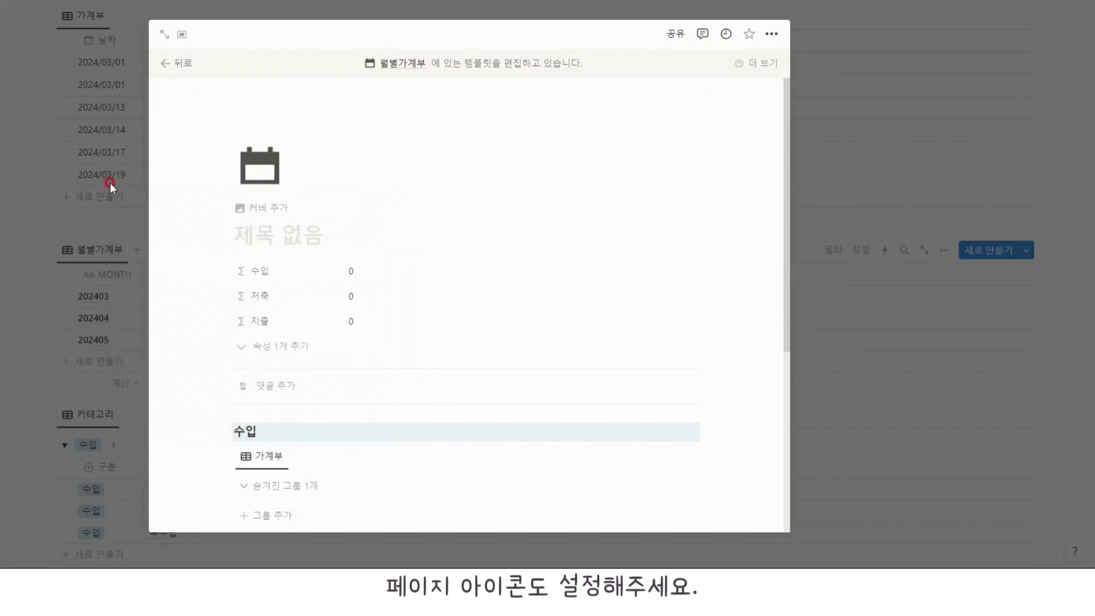
click(110, 183)
Set the 제목 없음 template as the default for all views of the 월별가계부 database
click(1026, 250)
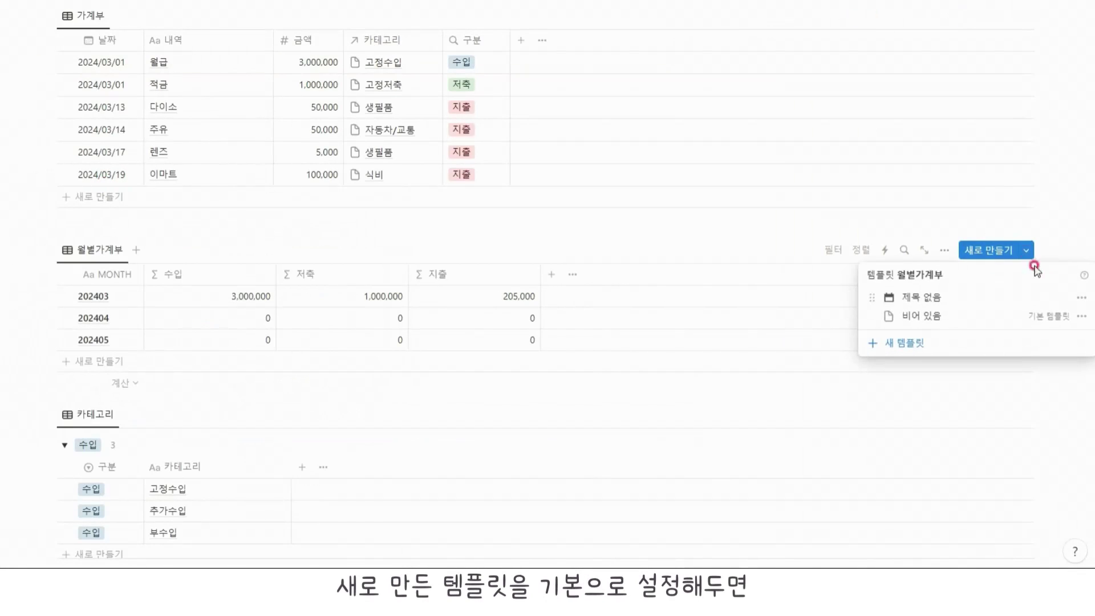
click(1081, 297)
click(985, 279)
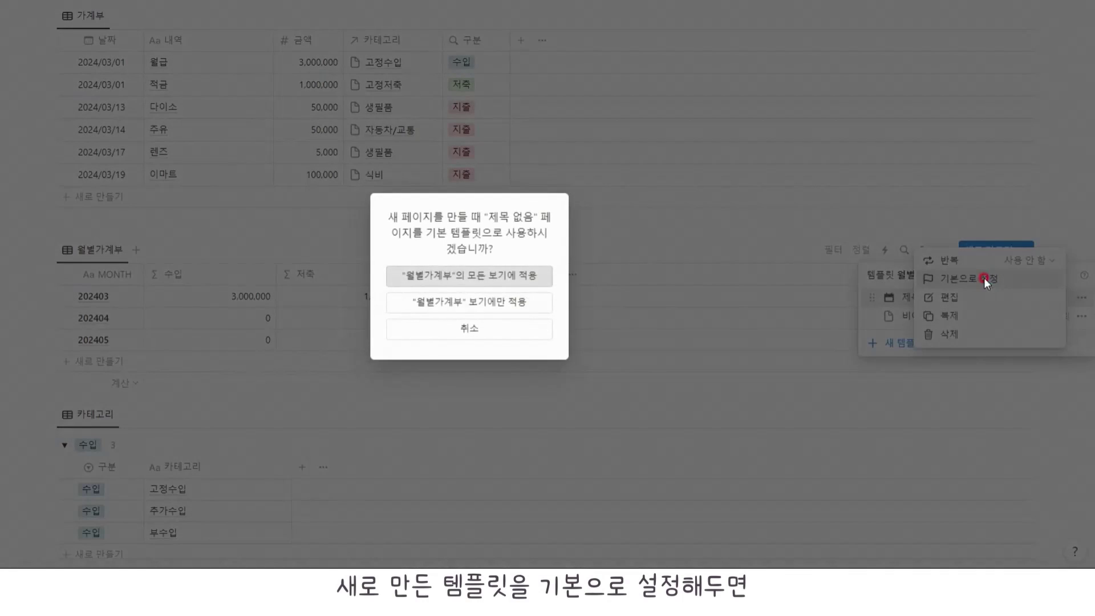
click(408, 277)
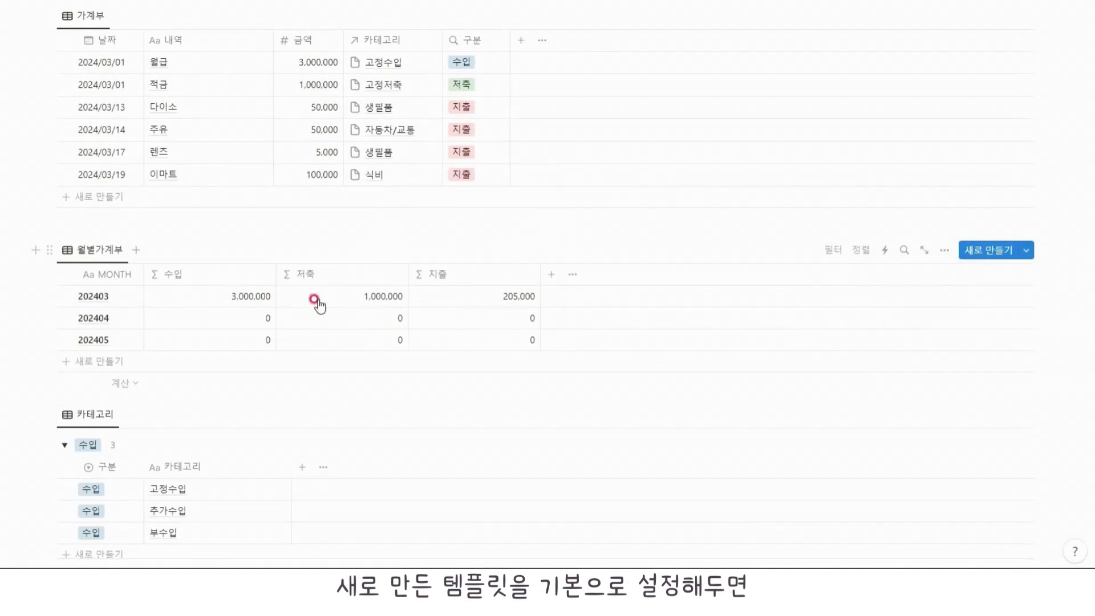
Add a new 202406 entry to the 월별가계부 table
click(99, 360)
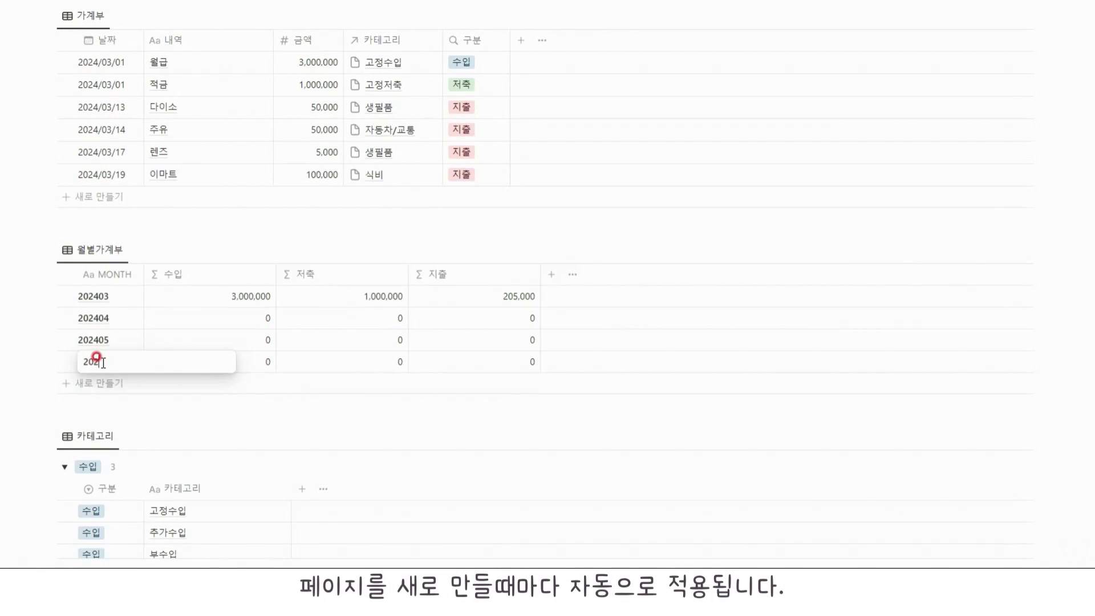
key(Return)
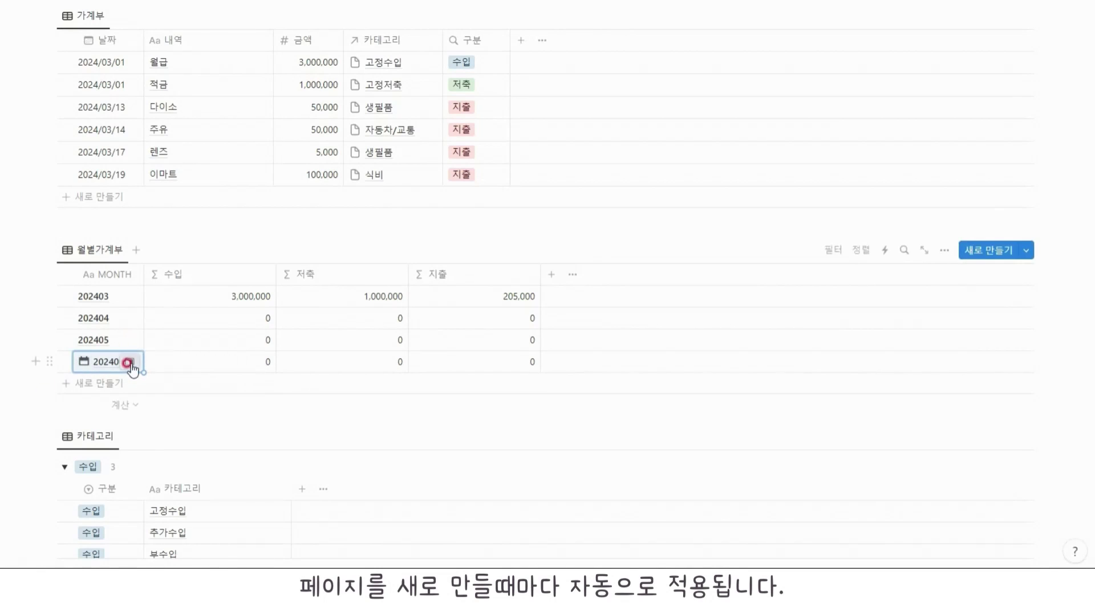
click(128, 362)
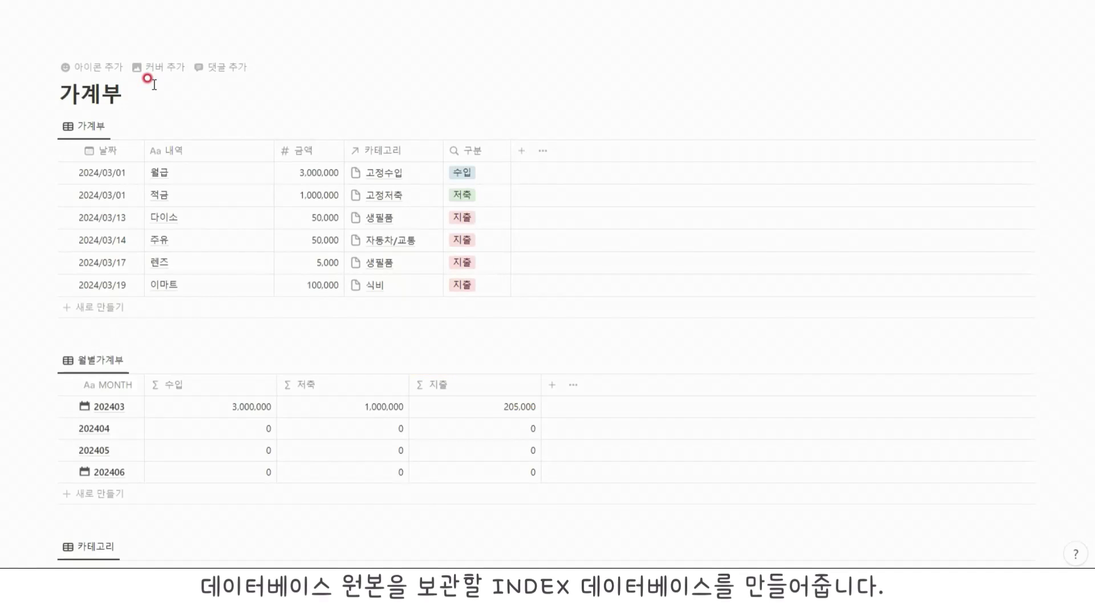
Insert a new table database titled INDEX directly below the page title and hide its database title
text(/표)
key(Return)
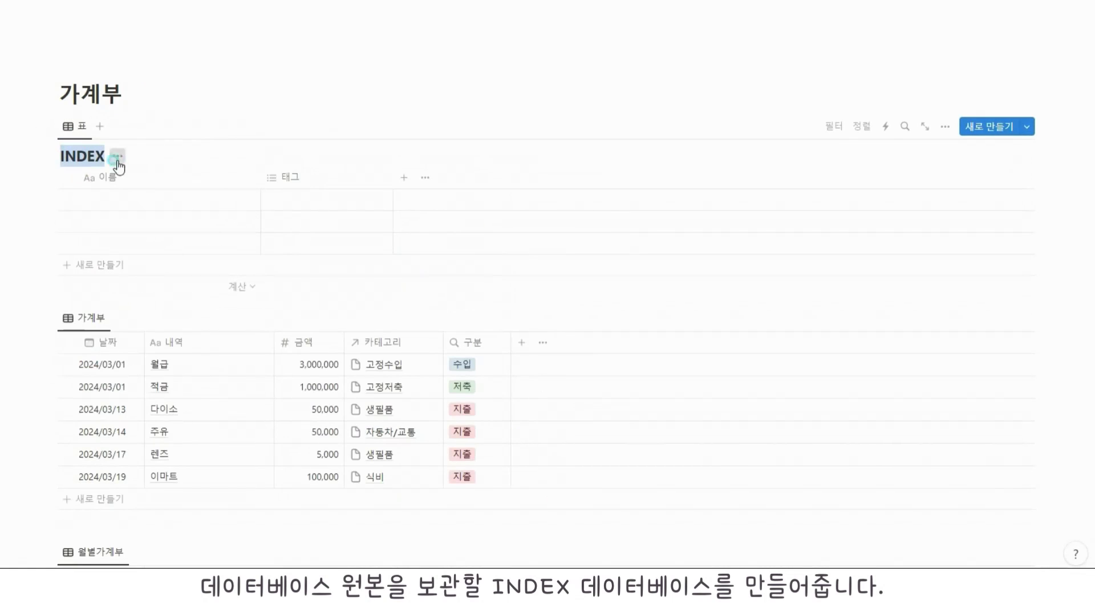
click(118, 165)
click(134, 220)
Name the new table's view INDEX and delete its 태그 property
click(75, 126)
click(110, 169)
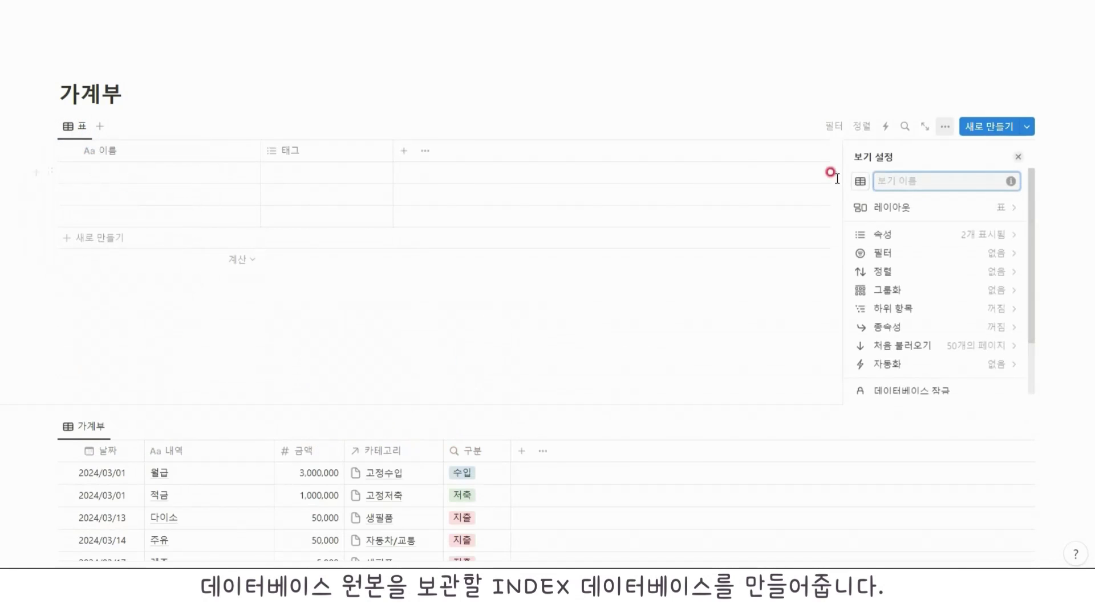
text(INDEX)
click(789, 118)
click(291, 150)
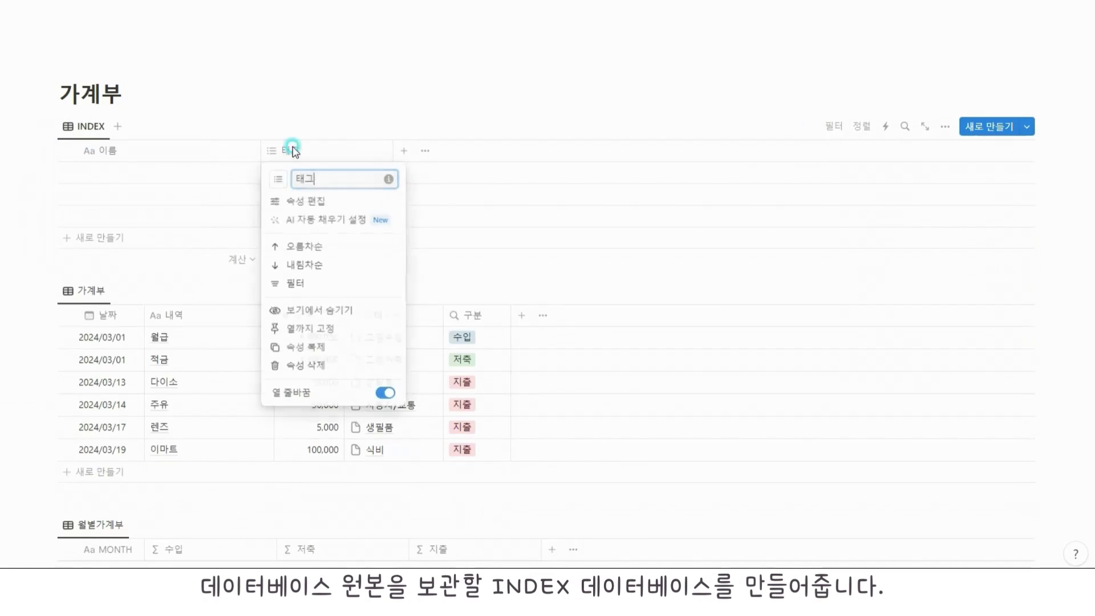
click(327, 364)
click(416, 276)
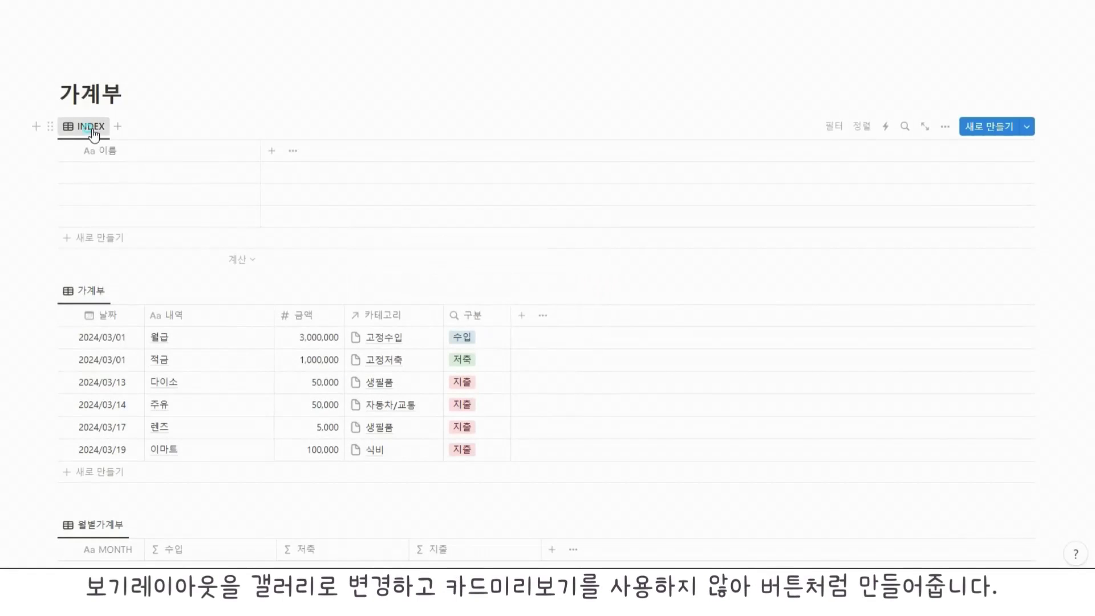
Change the INDEX view to a gallery layout with card preview set to 카드 사용 안함 and card size 작게
click(83, 126)
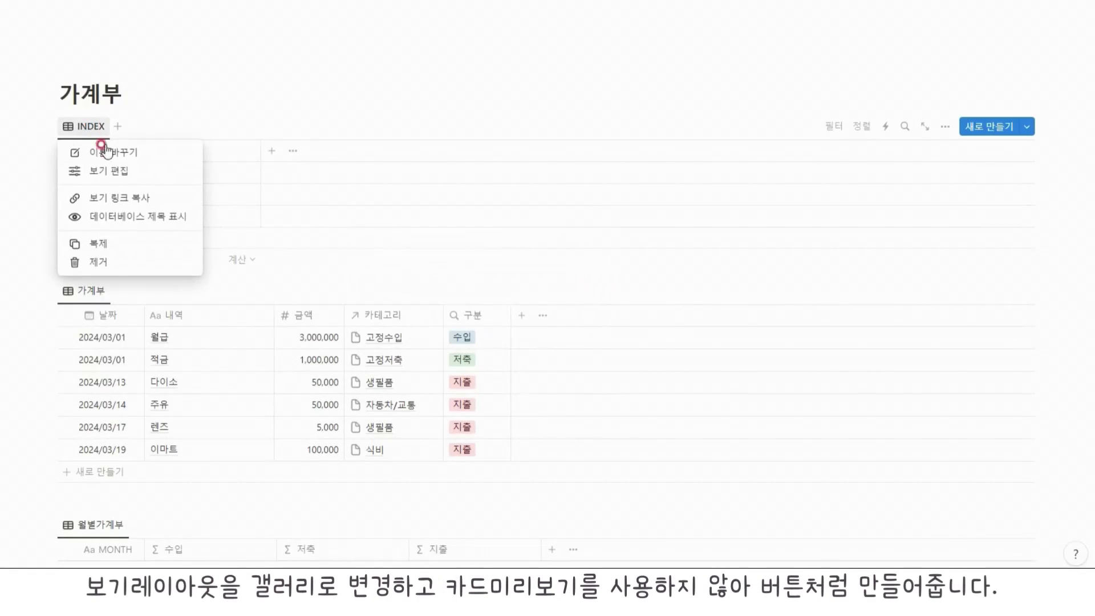
click(108, 173)
click(912, 208)
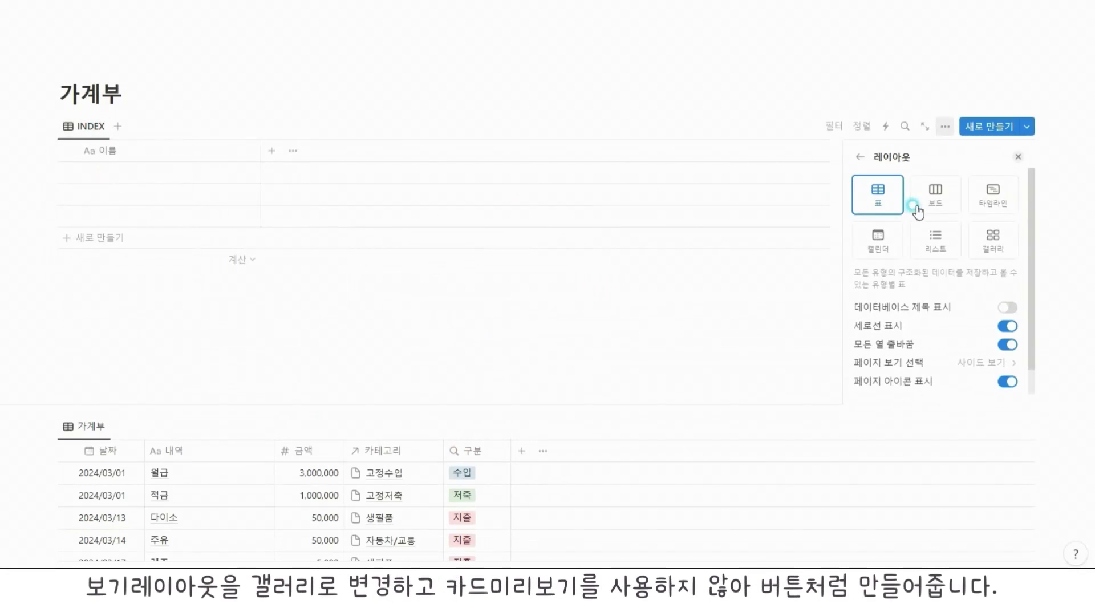
click(990, 242)
click(974, 324)
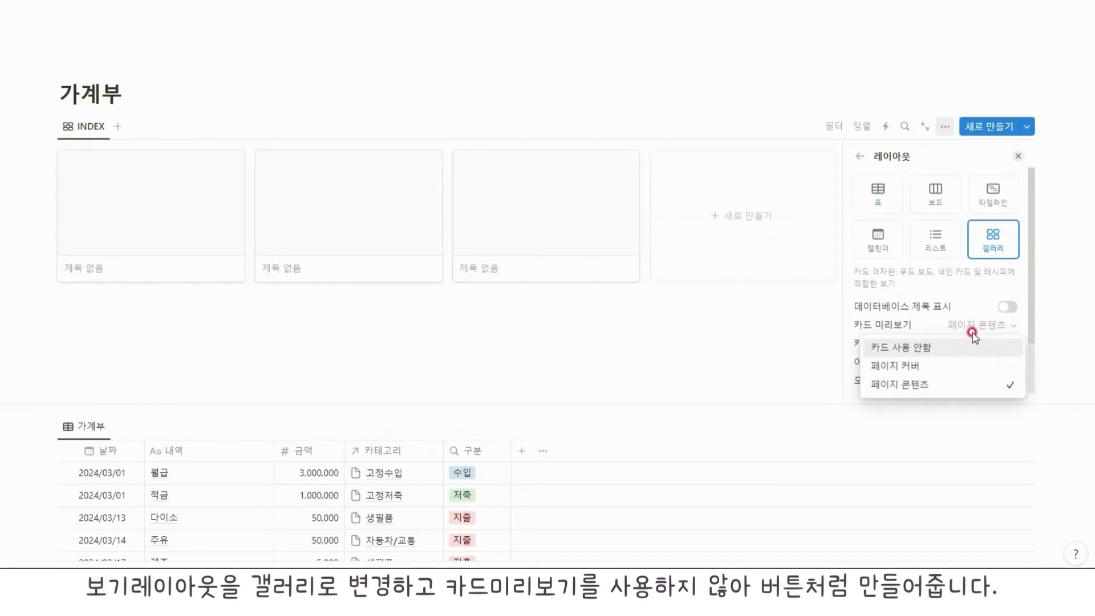
click(964, 347)
click(963, 344)
click(953, 364)
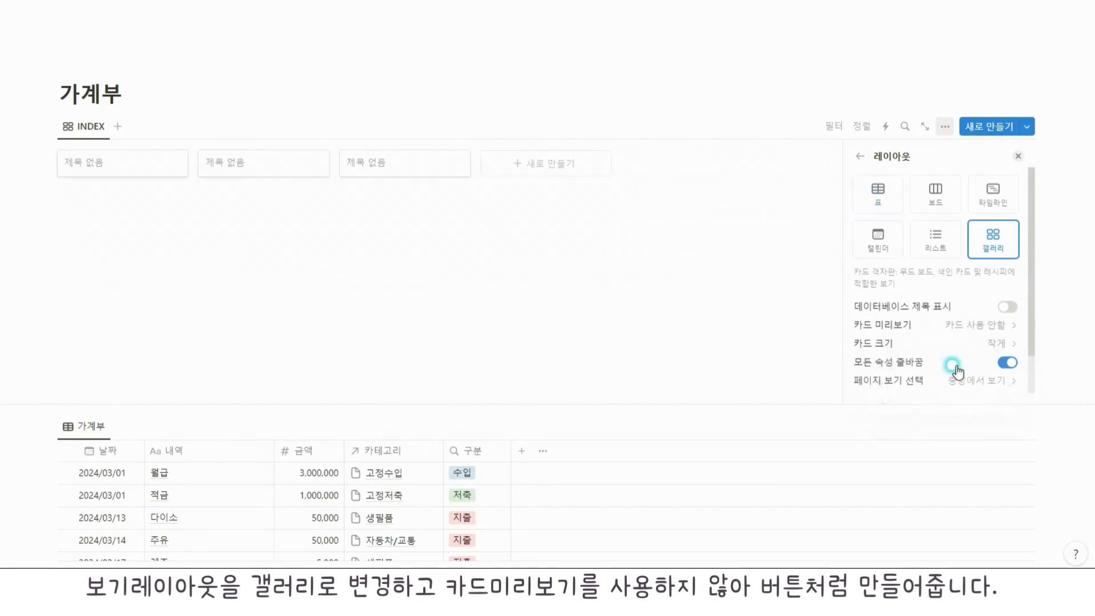
click(183, 98)
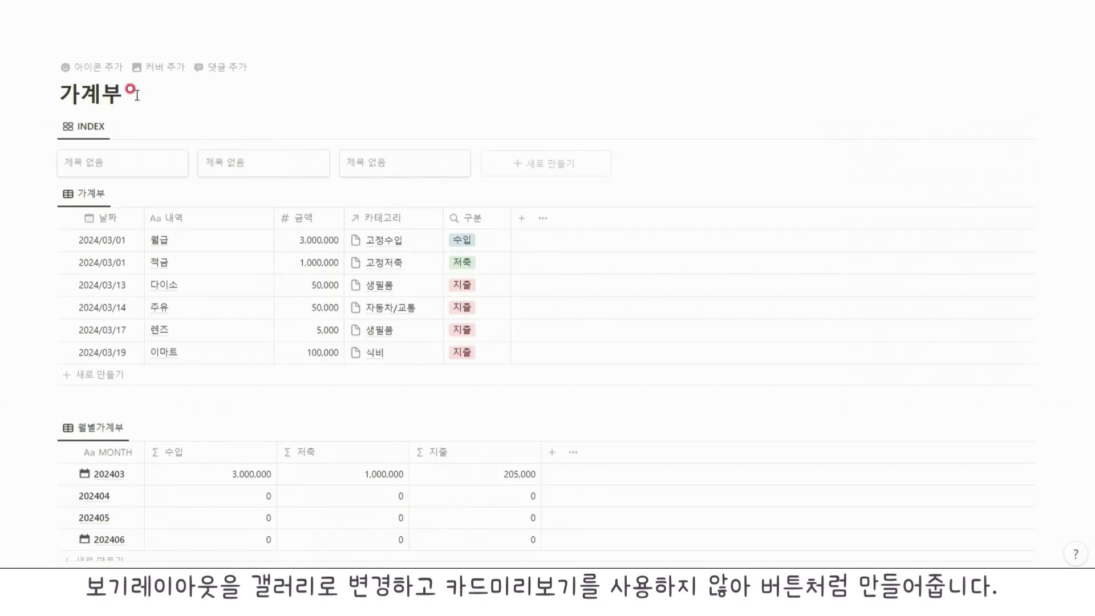
Move the 가계부 and 월별가계부 databases into the first two INDEX cards and title the cards 가계부 and 월간가계부
drag(40, 186, 220, 163)
click(149, 166)
text(가계부)
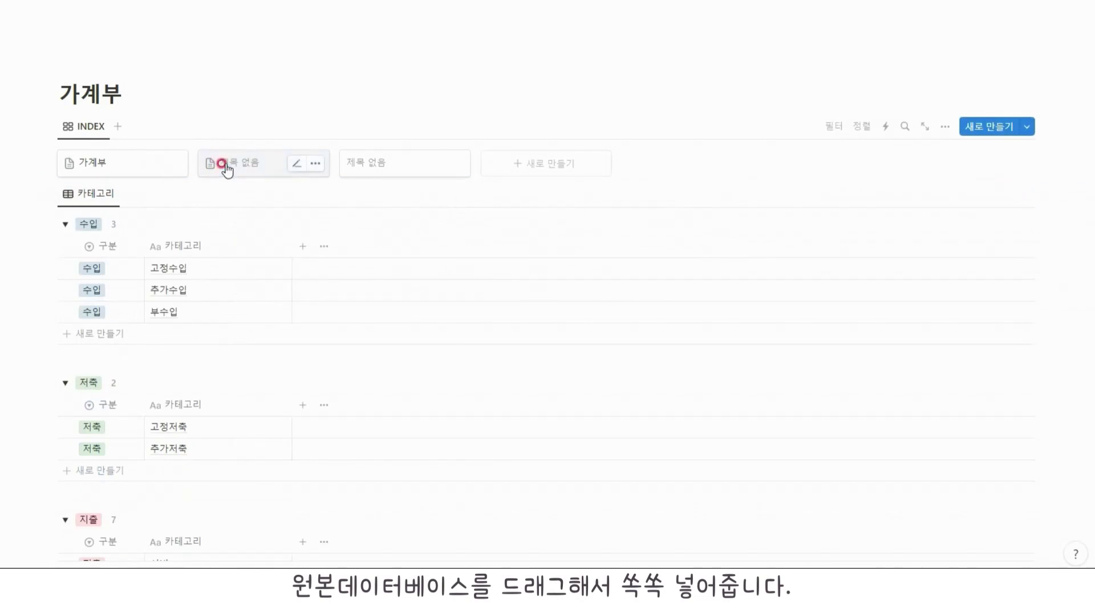
click(291, 165)
text(위간가계부)
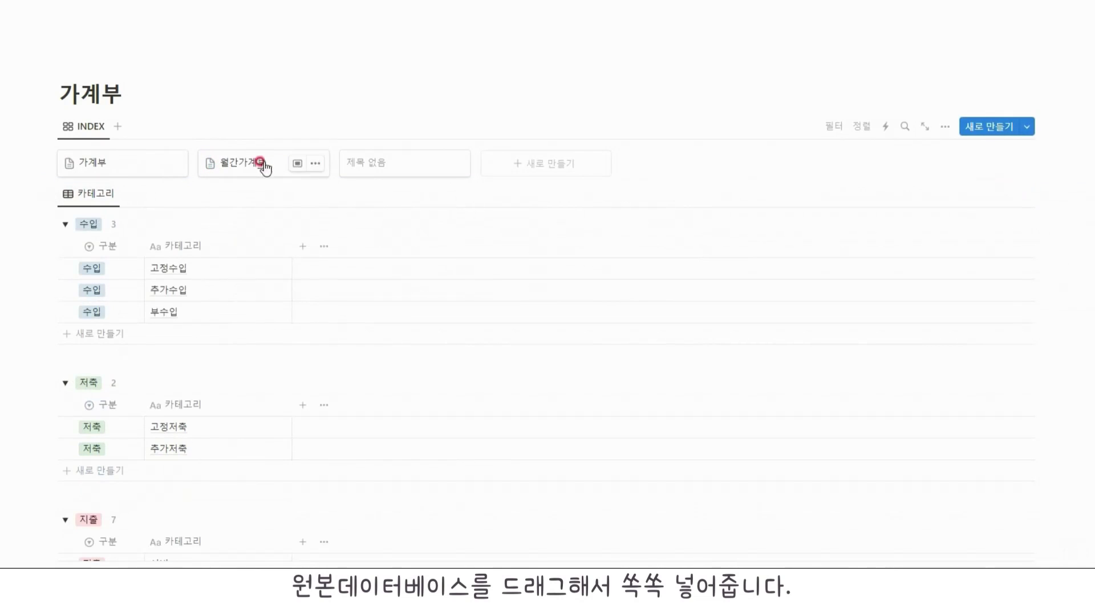
Move the 카테고리 database into the third INDEX card and title the card 카테고리
drag(121, 192, 374, 168)
click(436, 163)
text(카테)
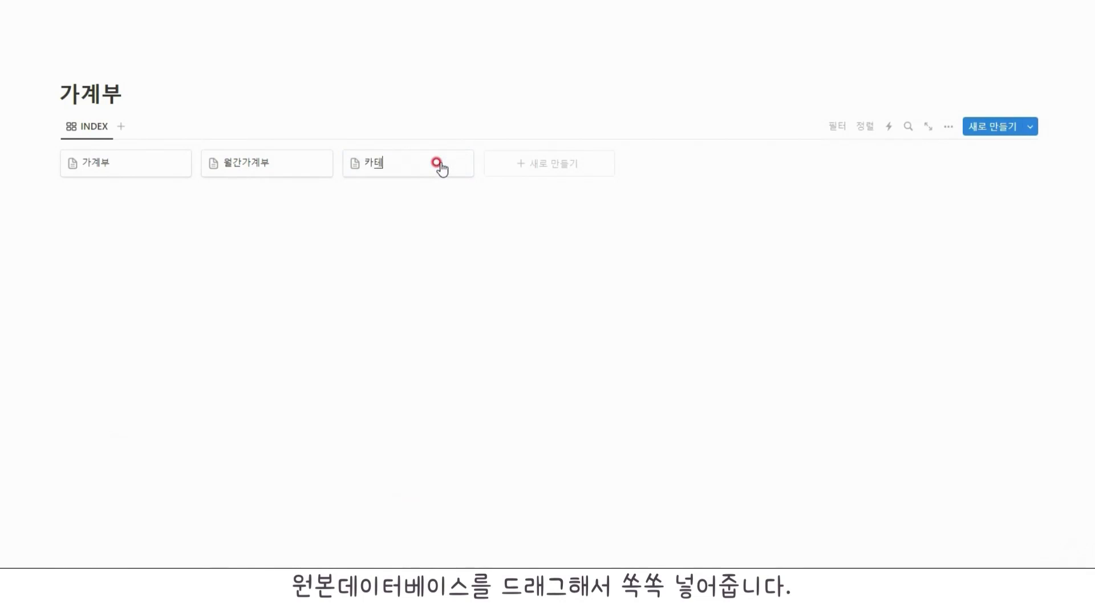
text(고리)
Insert a two-column block below INDEX with the headings 월별요약 and 가계부캘린더, and narrow the 월별요약 column
click(89, 201)
text(/열)
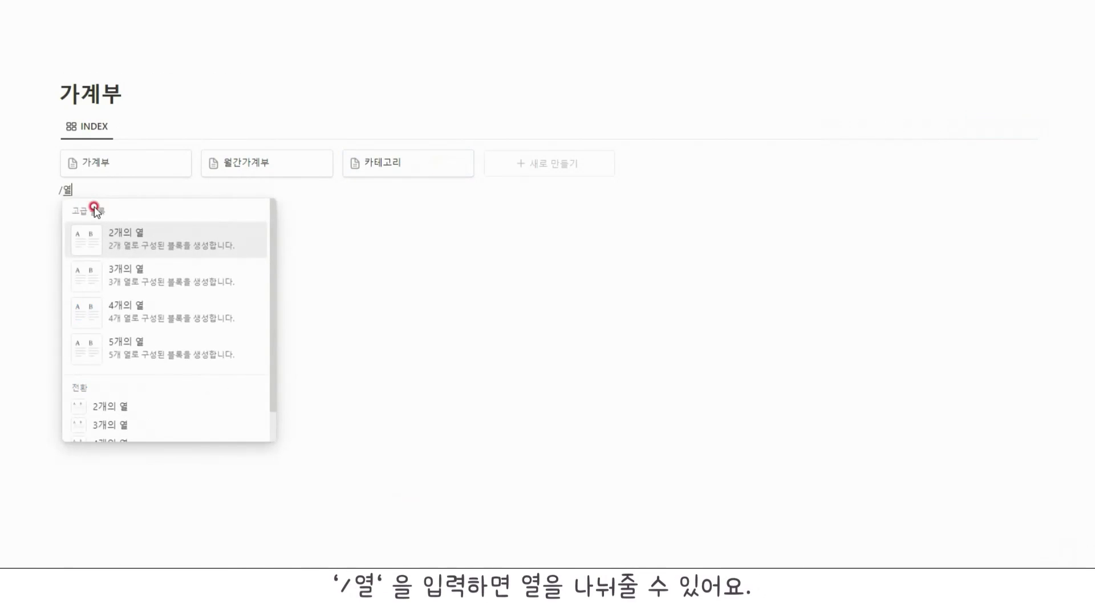
key(Return)
drag(137, 278, 787, 201)
click(330, 195)
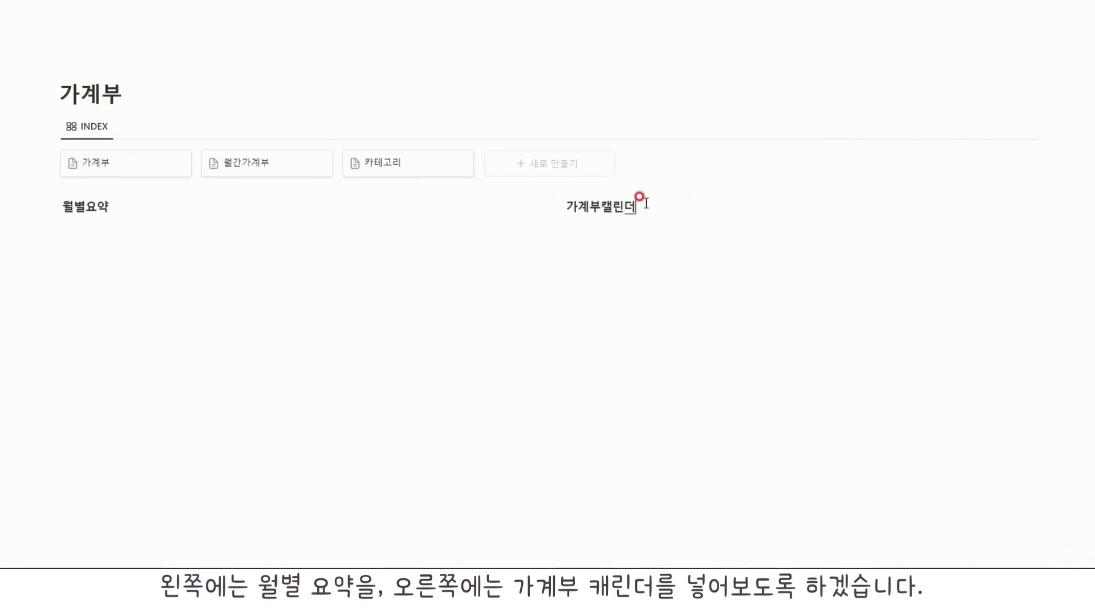
drag(561, 189, 250, 227)
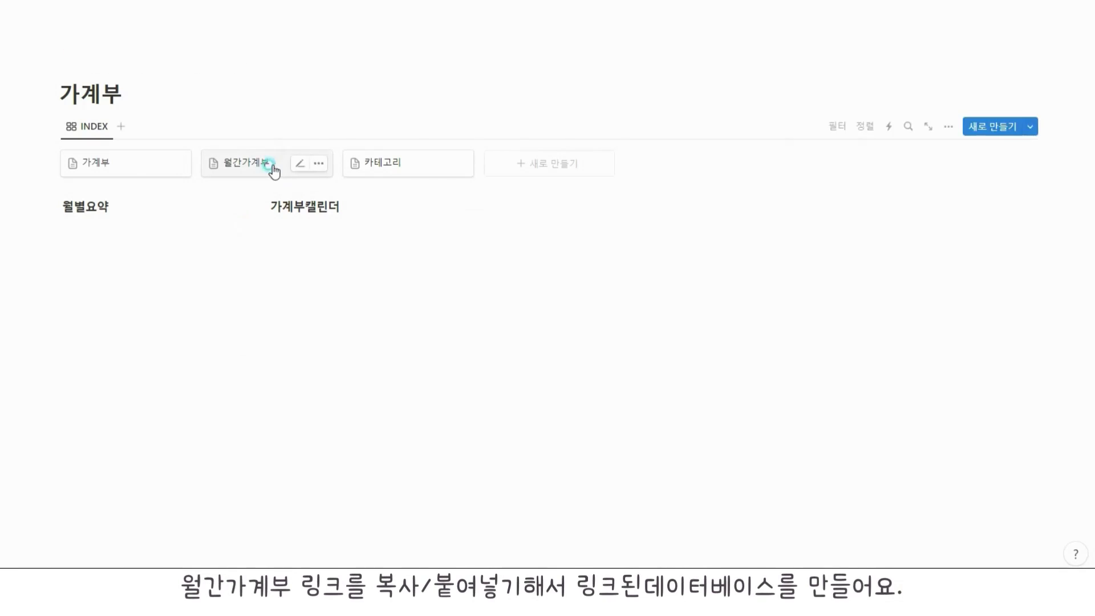
Copy the link of the 월별가계부 database from the 월간가계부 card and paste it as a linked database view under 월별요약
click(271, 169)
click(228, 234)
click(136, 210)
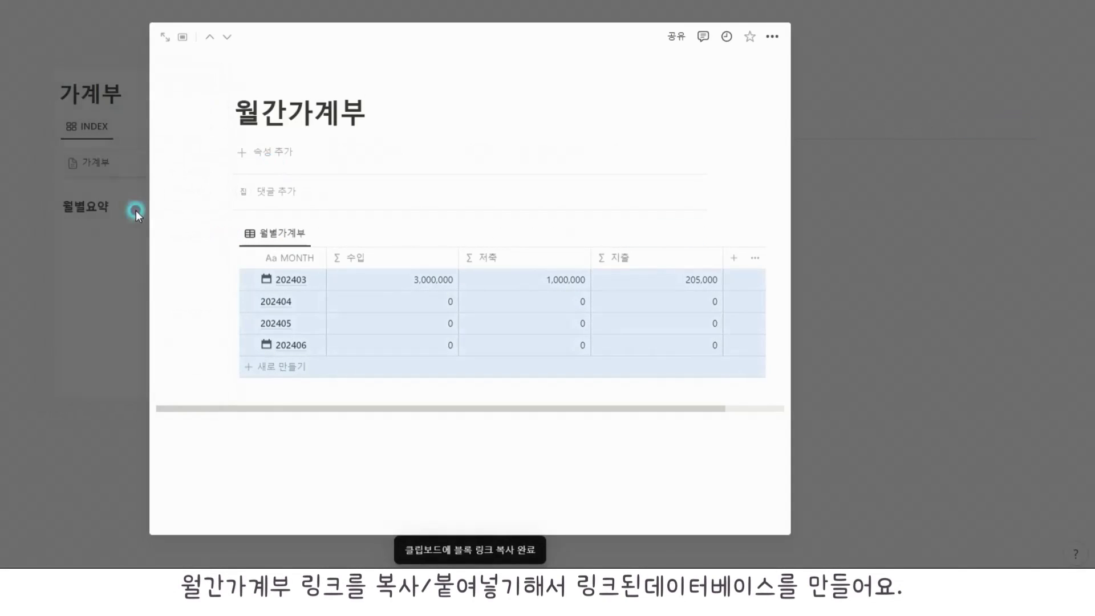
click(35, 204)
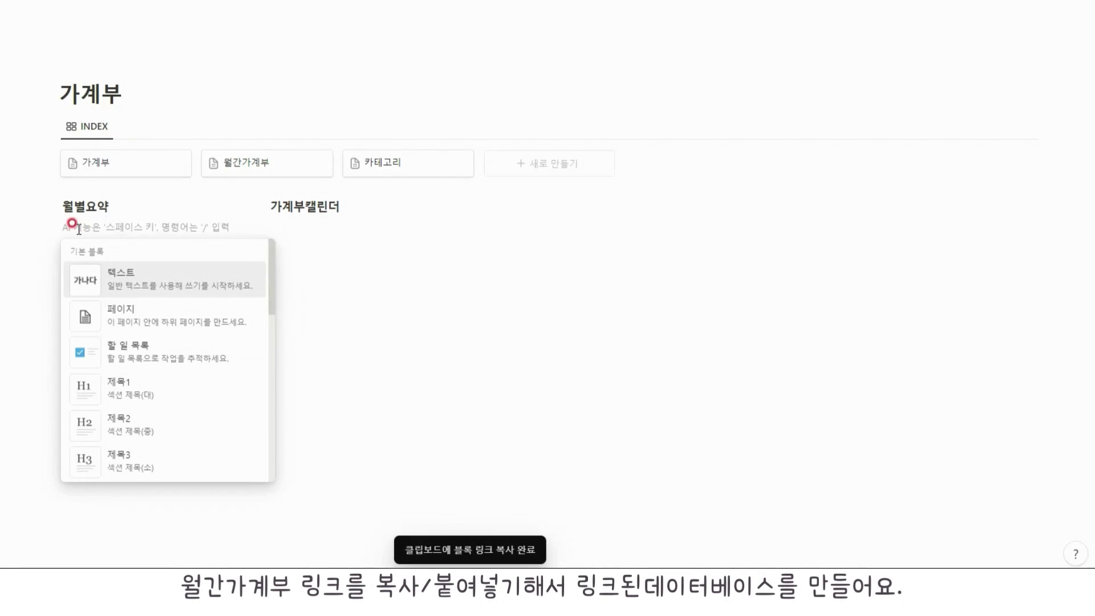
key(ctrl+v)
click(114, 308)
click(189, 285)
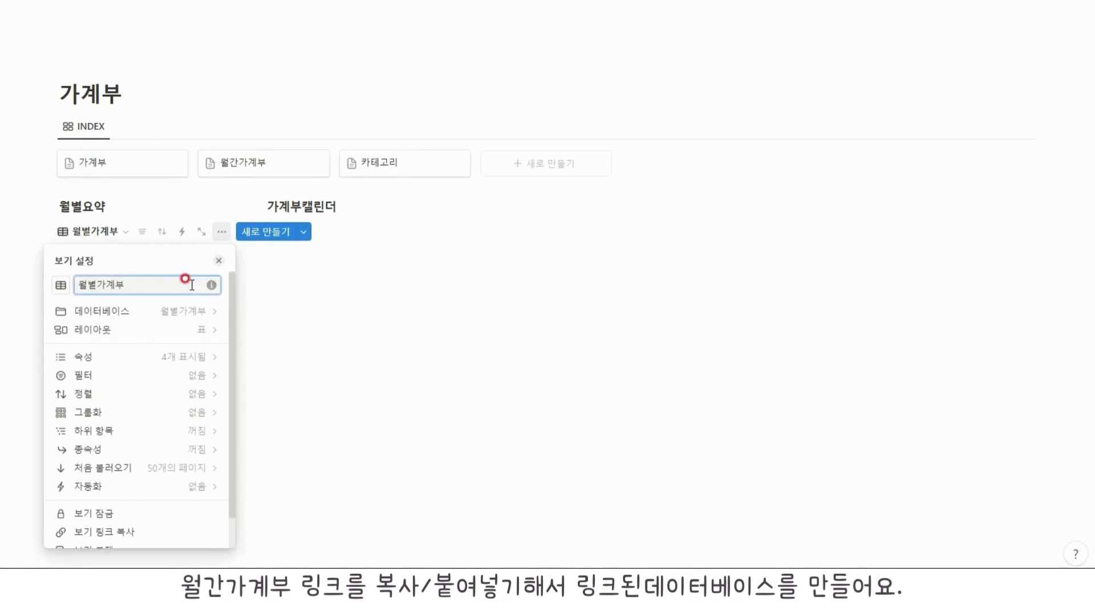
Change the linked 월별가계부 view to a gallery layout with card preview 카드 사용 안함 and card size 작게
click(117, 330)
click(194, 343)
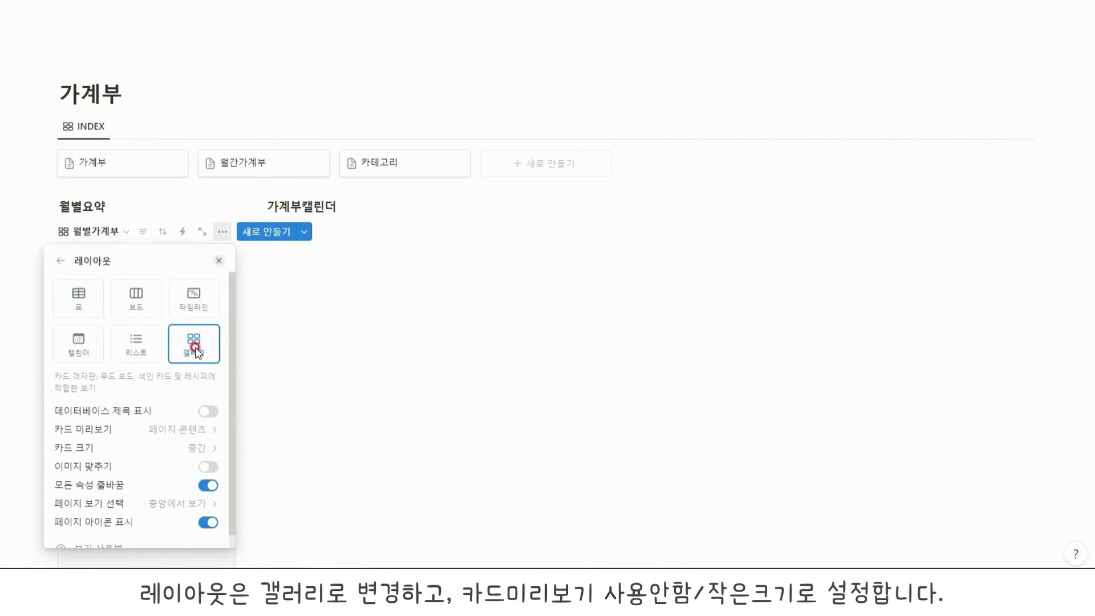
click(204, 432)
click(193, 449)
click(195, 447)
click(190, 468)
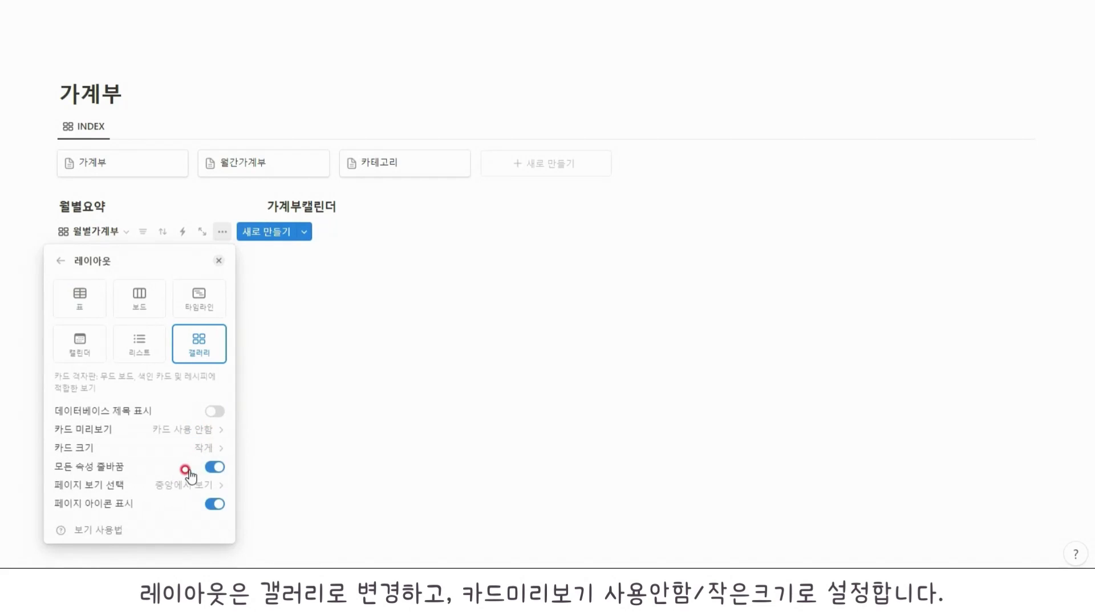
click(280, 424)
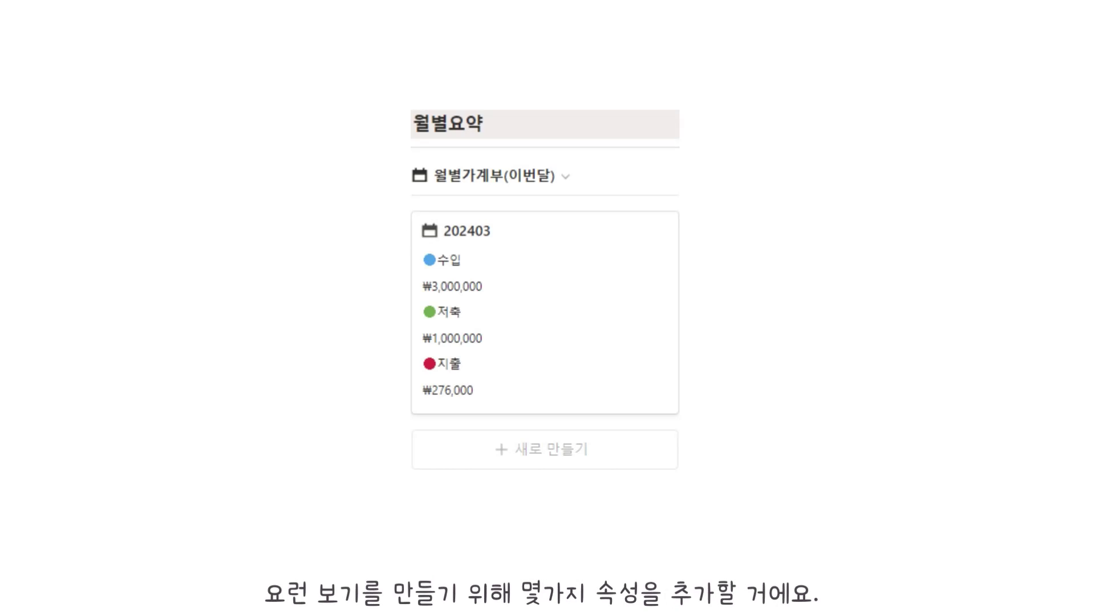
Add a checkbox property named 이번달? to the 202403 page and tick it
click(210, 279)
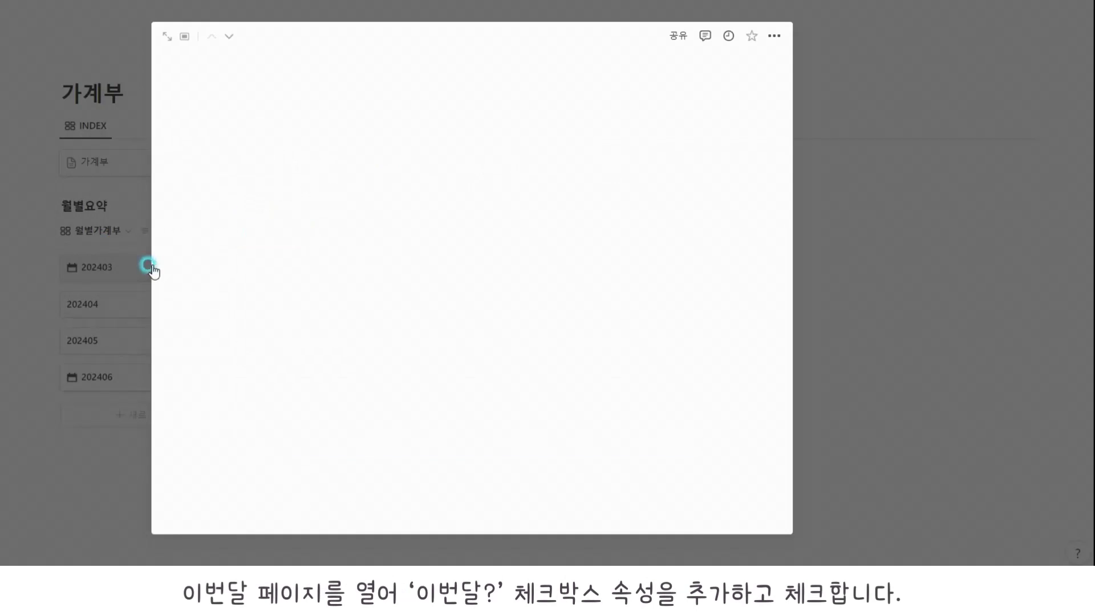
click(283, 318)
click(280, 451)
scroll(308, 379, down, 3)
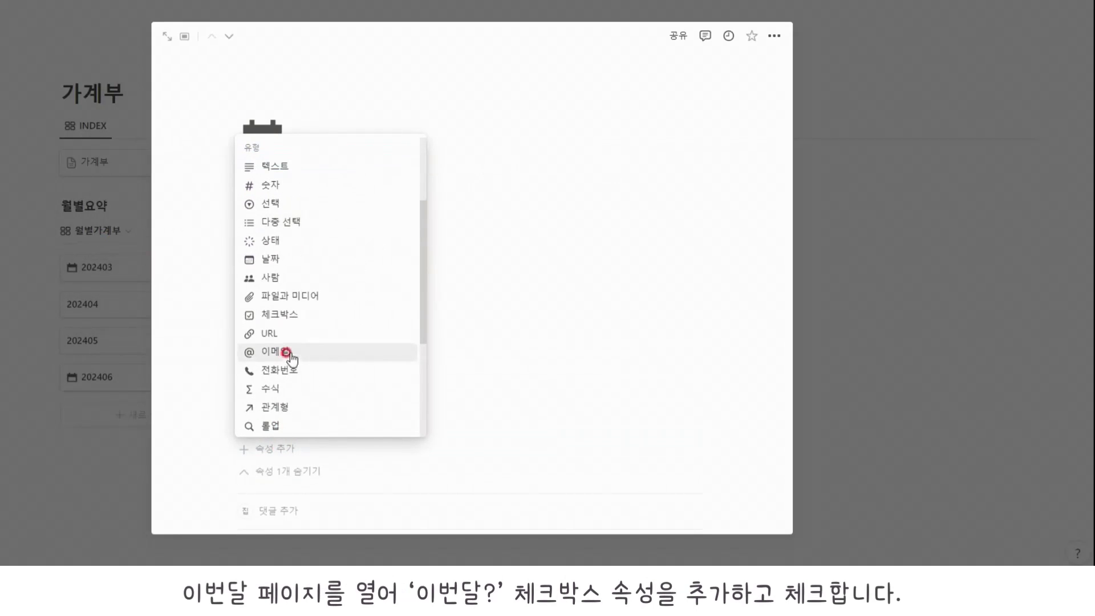
click(304, 328)
text(이번달)
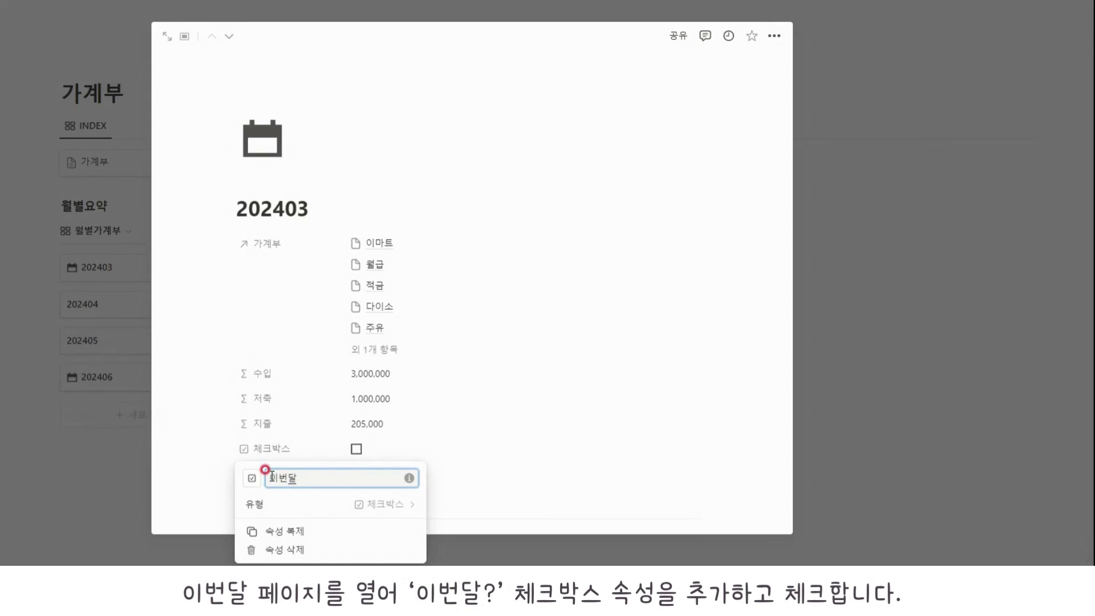
text(?)
click(342, 384)
click(356, 359)
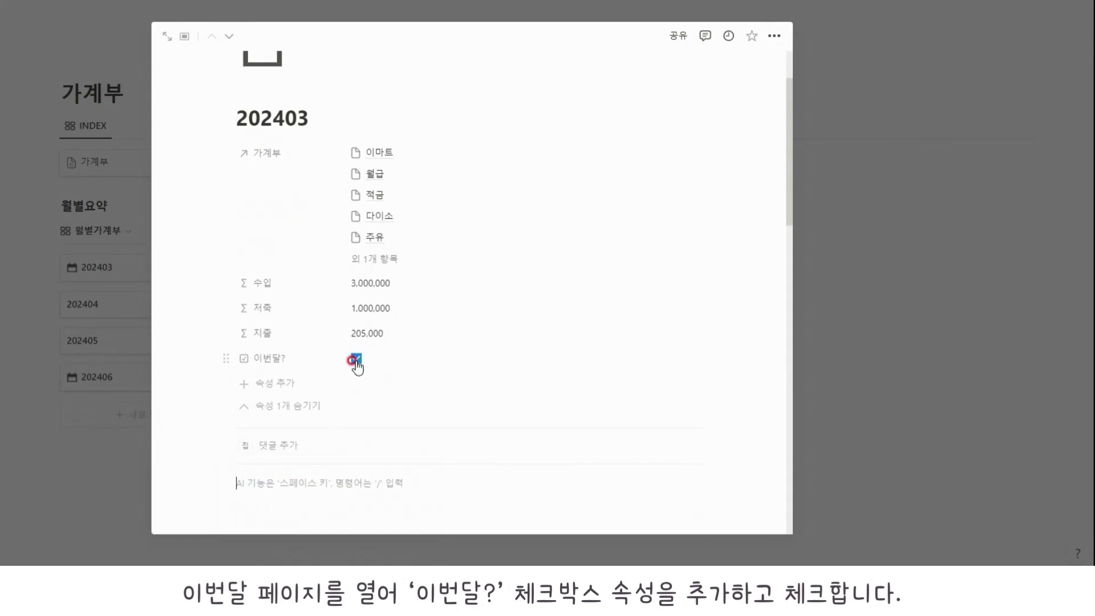
Add a formula property named 수입표시 to the 202403 page
click(278, 385)
scroll(285, 285, down, 5)
click(293, 202)
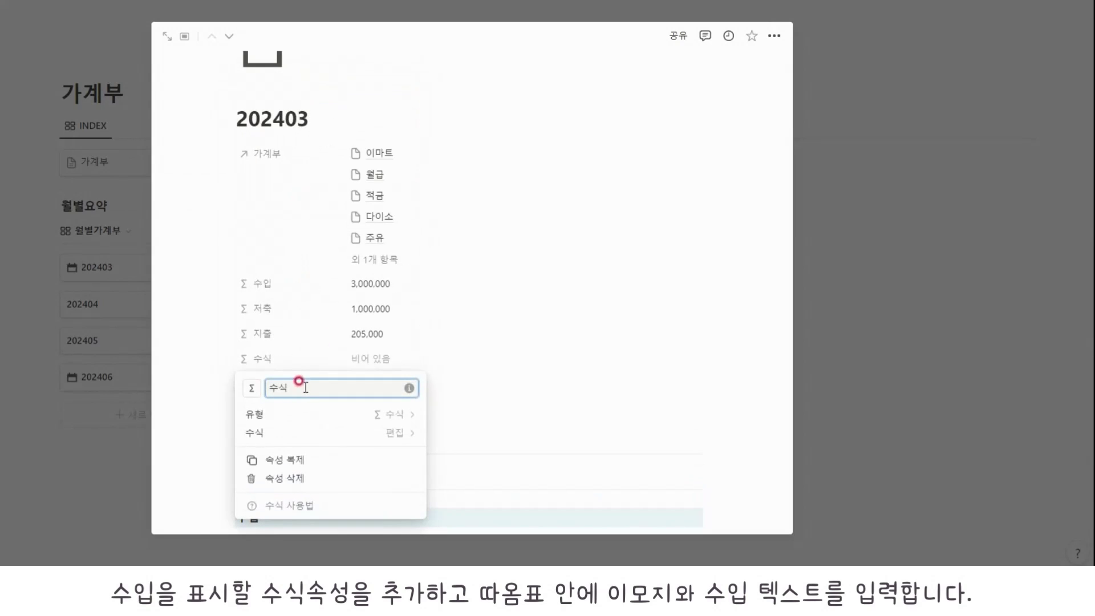
click(378, 356)
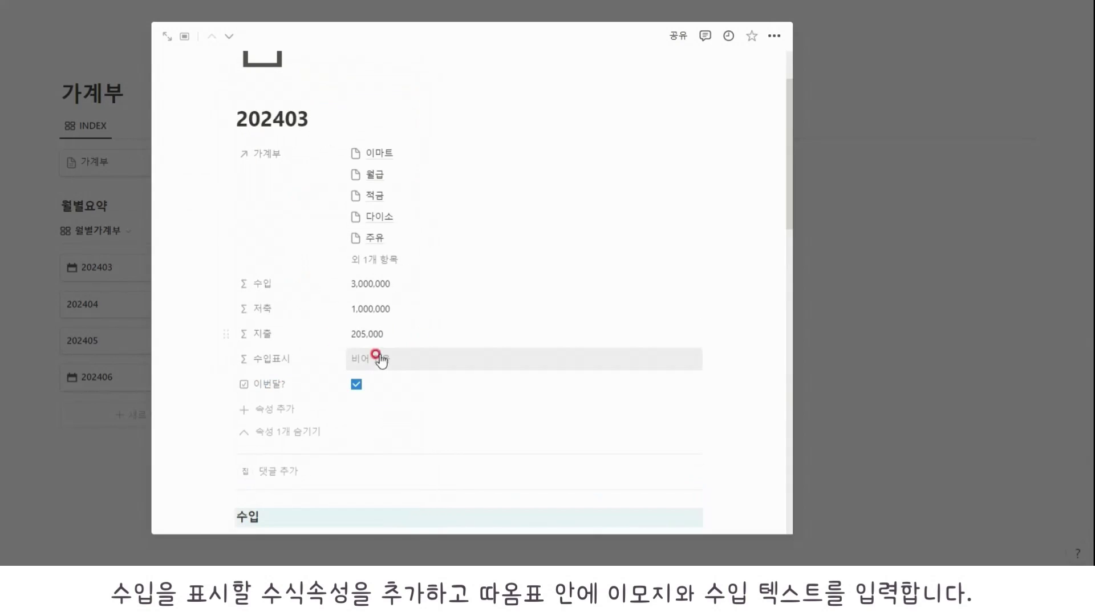
Enter the formula "🔵수입" for the 수입표시 property of the 202403 page
click(379, 357)
click(388, 153)
text(")
key(super+period)
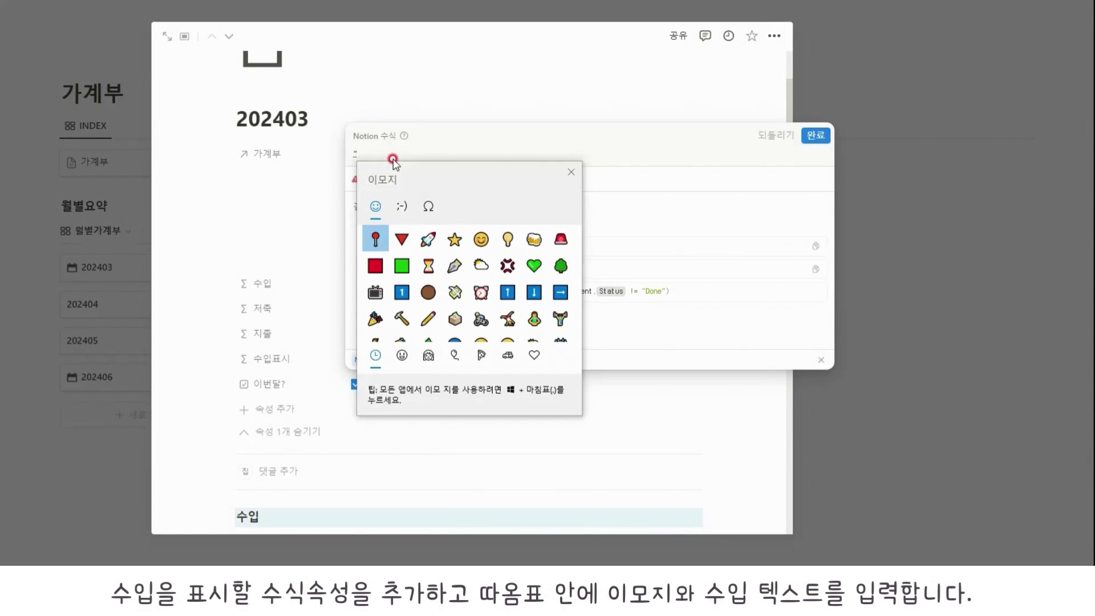
scroll(473, 296, down, 2)
scroll(457, 234, up, 1)
click(455, 238)
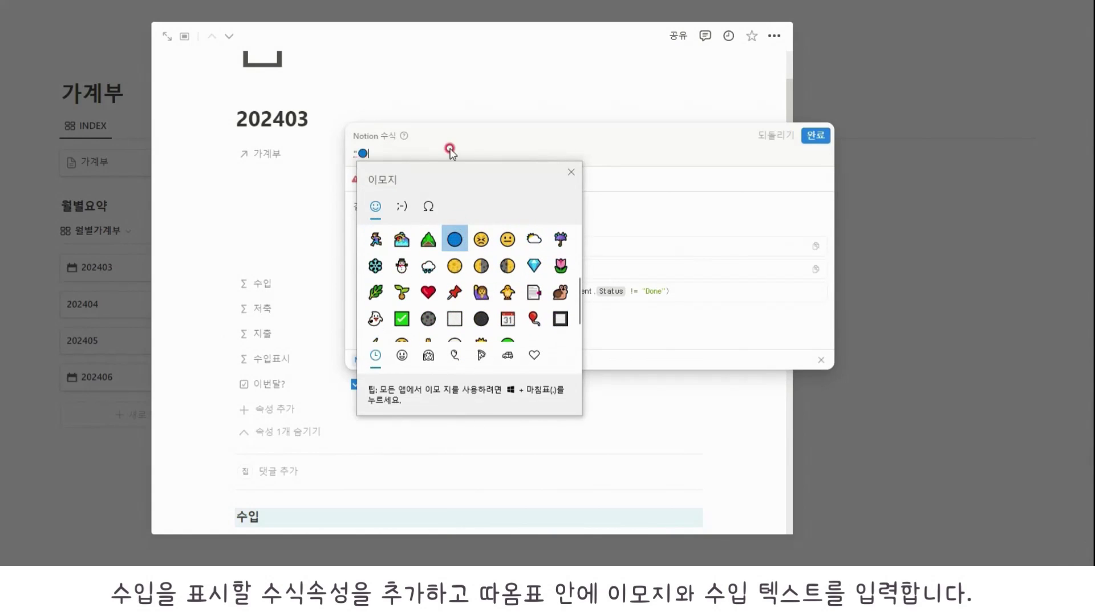
click(561, 171)
text(수입)
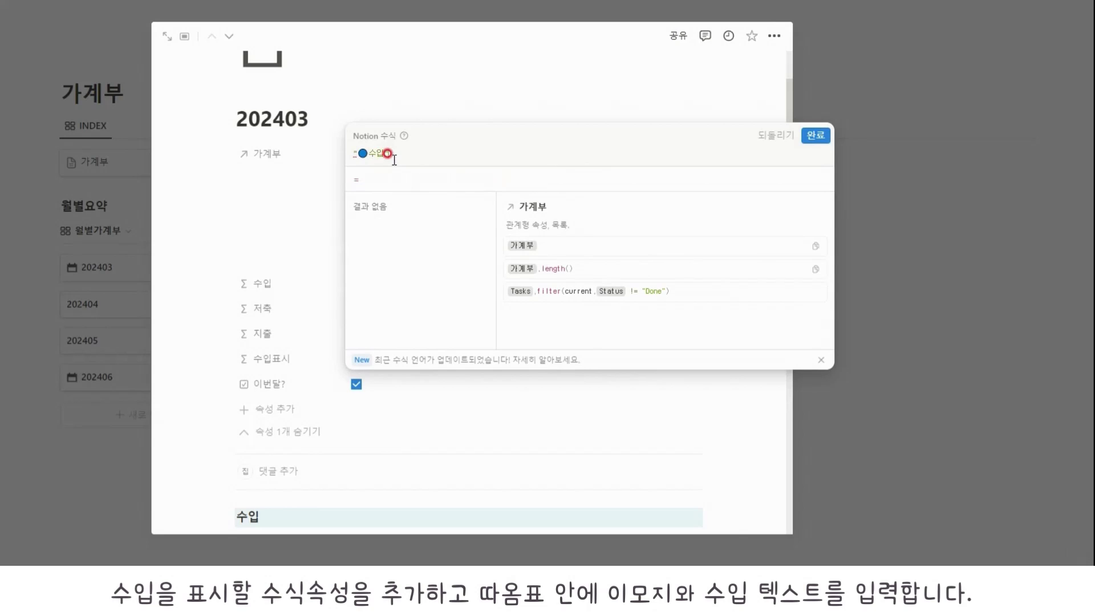
click(815, 135)
Duplicate the 수입표시 property and rename the copy 저축표시
click(272, 359)
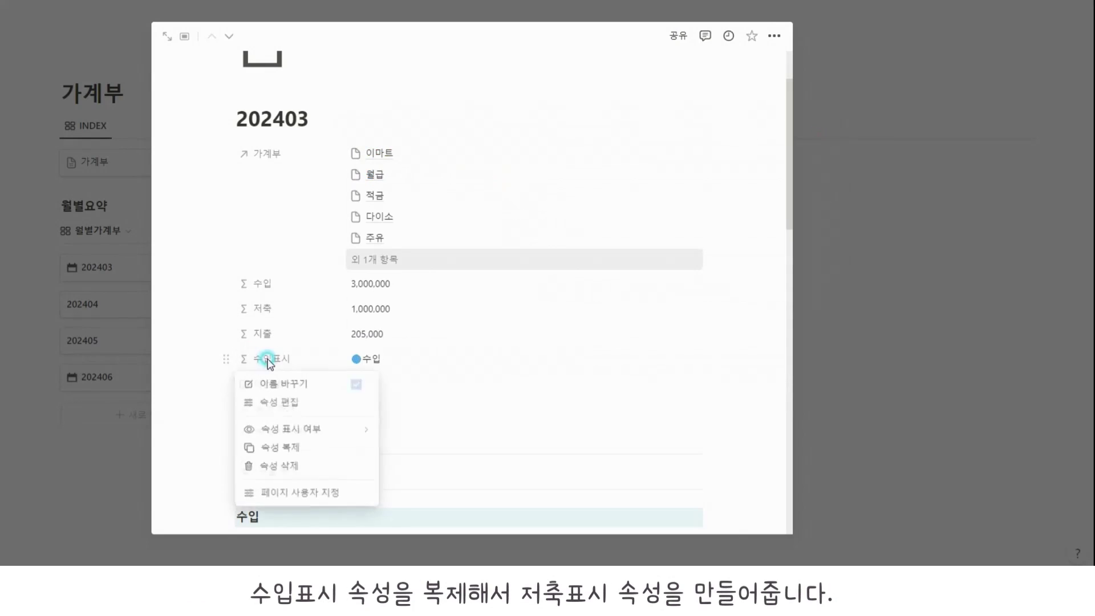
click(294, 449)
click(273, 384)
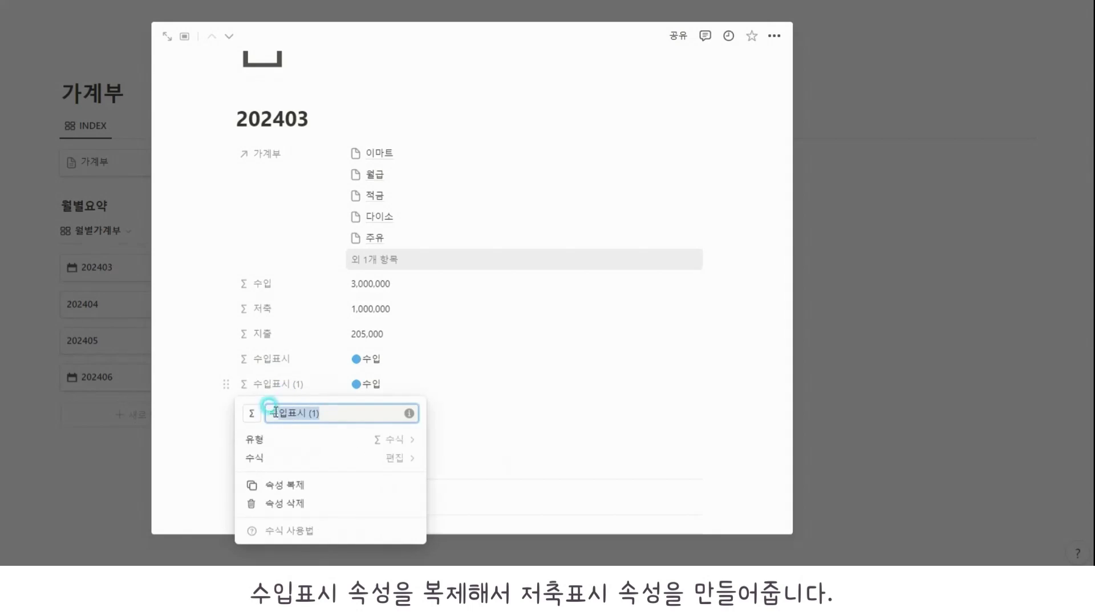
text(저축표시)
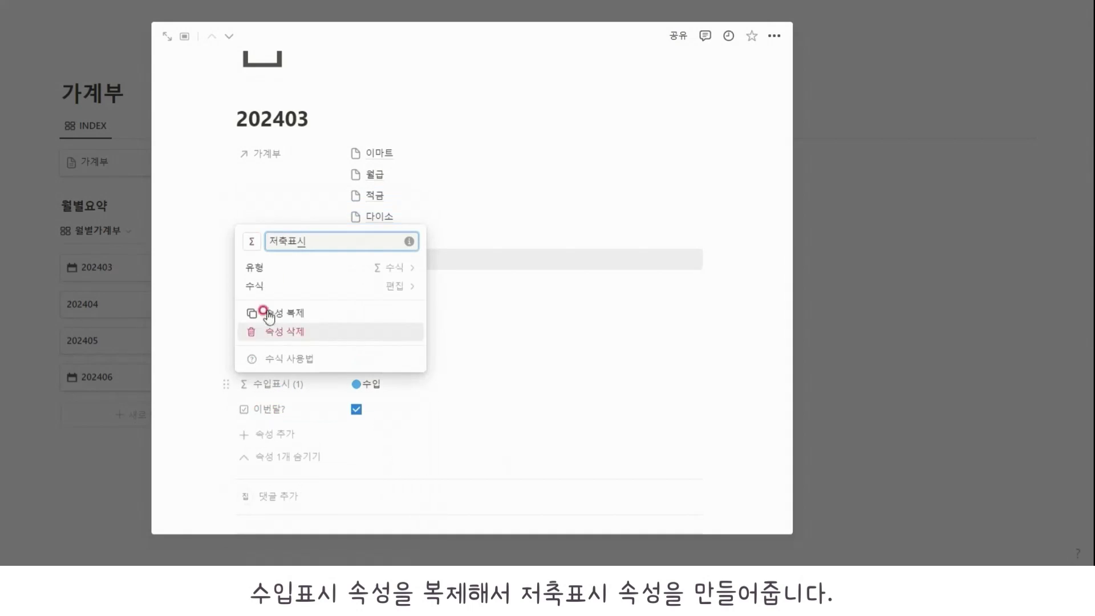
key(Return)
Change the 저축표시 formula to a green circle emoji followed by the text 저축
click(391, 384)
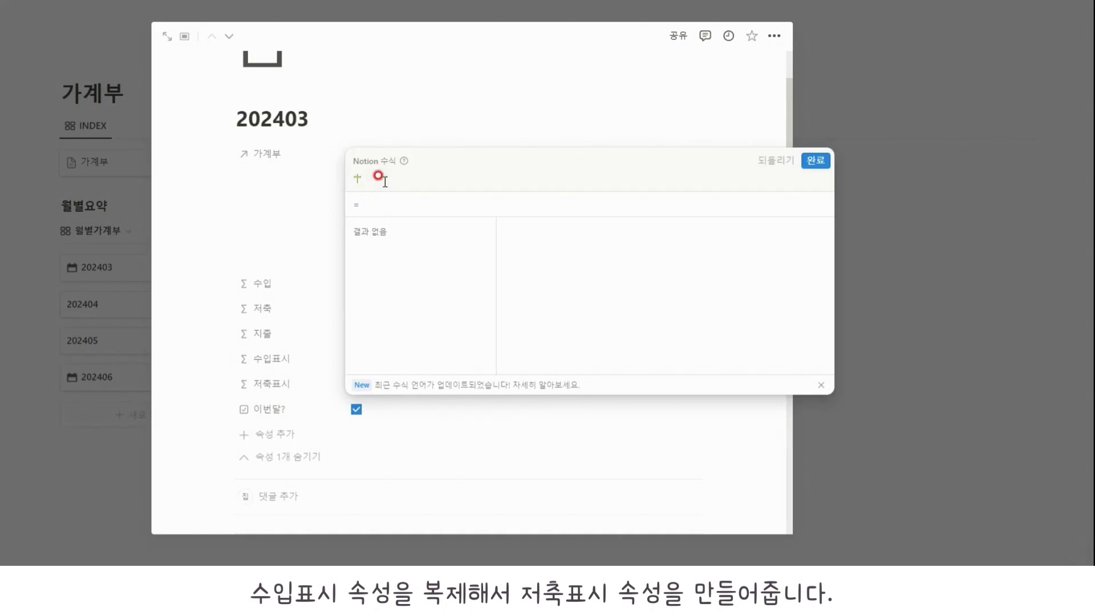
key(super+period)
click(375, 380)
click(401, 263)
click(567, 197)
click(817, 159)
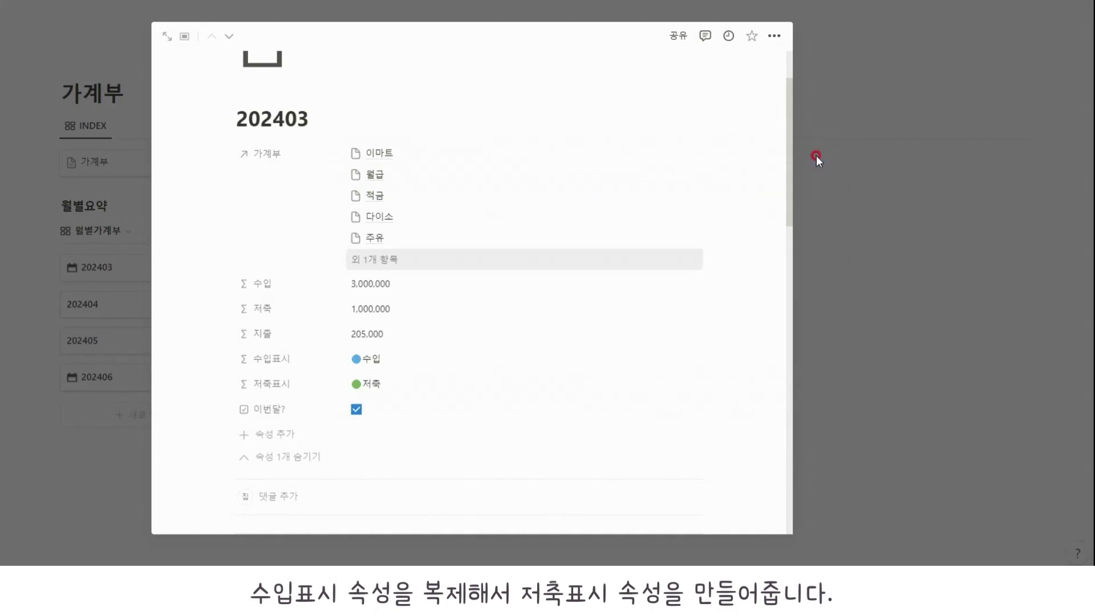
Duplicate the 저축표시 property and rename the copy 지출표시
click(261, 382)
click(262, 472)
click(296, 428)
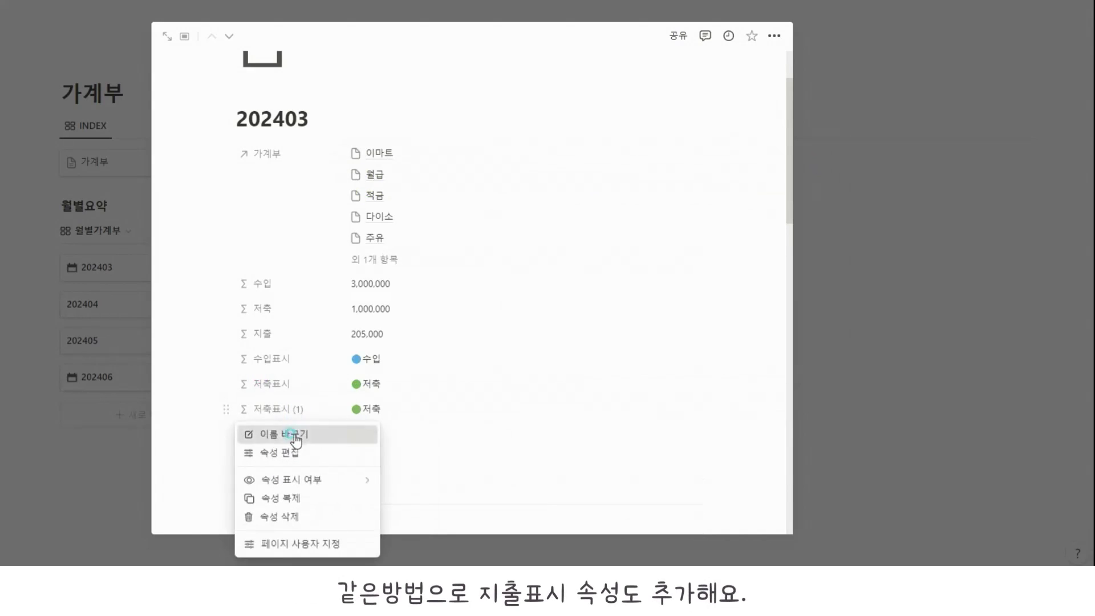
drag(319, 438, 302, 437)
text(지출표)
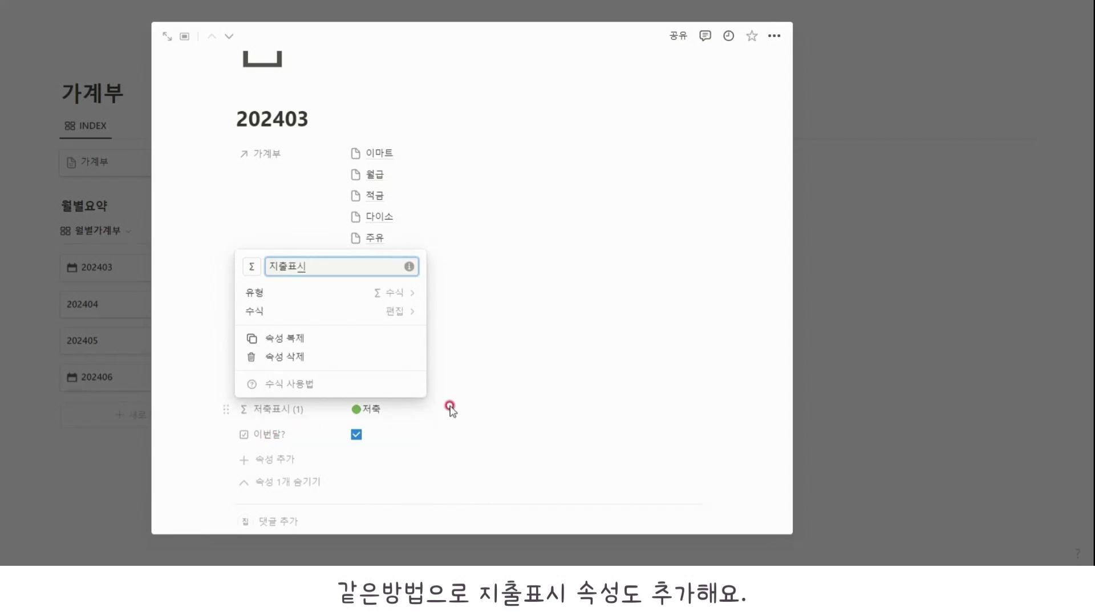
text(시)
click(451, 409)
Change the 지출표시 formula to a red circle emoji followed by the text 지출
click(409, 408)
key(BackSpace)
key(super+period)
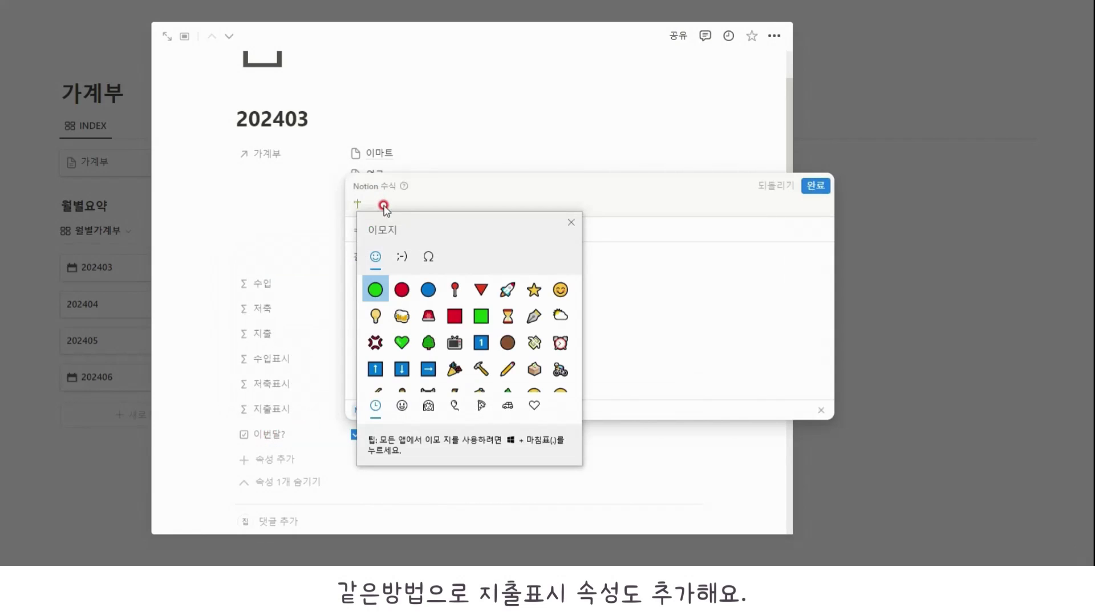
click(401, 289)
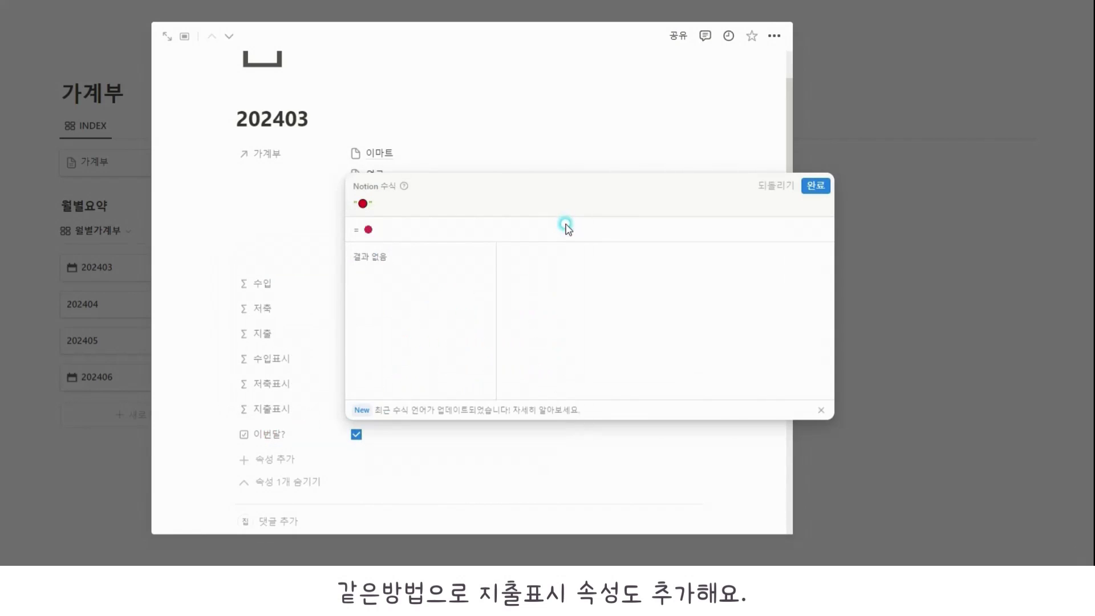
text(지출)
click(819, 188)
Set the visibility of the 수입표시, 저축표시 and 지출표시 properties to 항상 숨기기
click(250, 359)
click(288, 429)
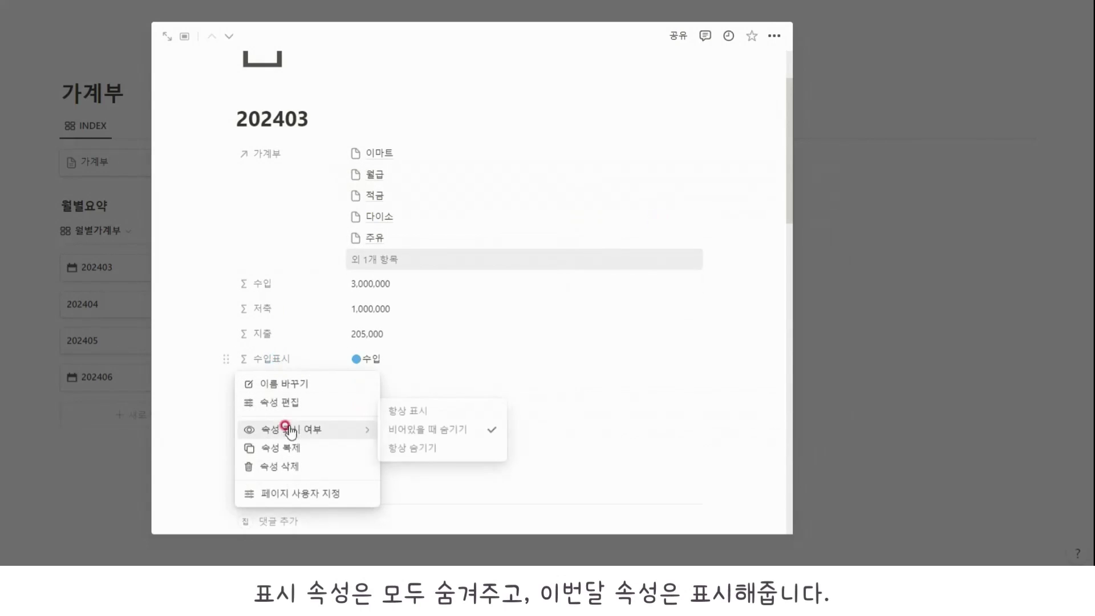
click(413, 447)
click(293, 383)
click(305, 454)
click(408, 473)
click(271, 409)
click(336, 481)
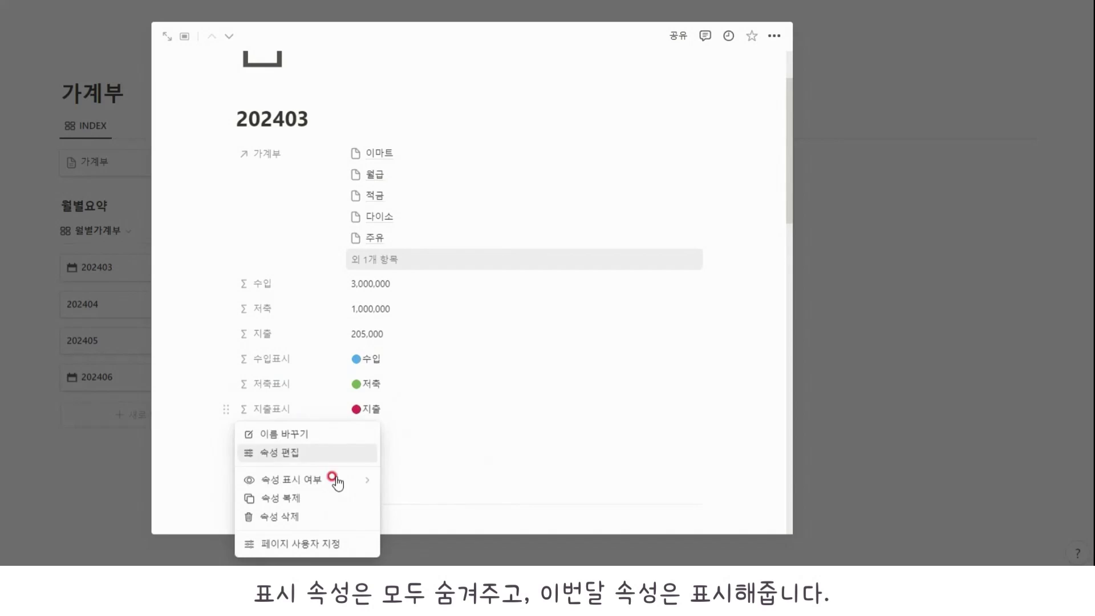
click(408, 498)
Set the 이번달? property to be shown, collapse the hidden properties and close the 202403 page
click(325, 439)
click(354, 344)
click(399, 345)
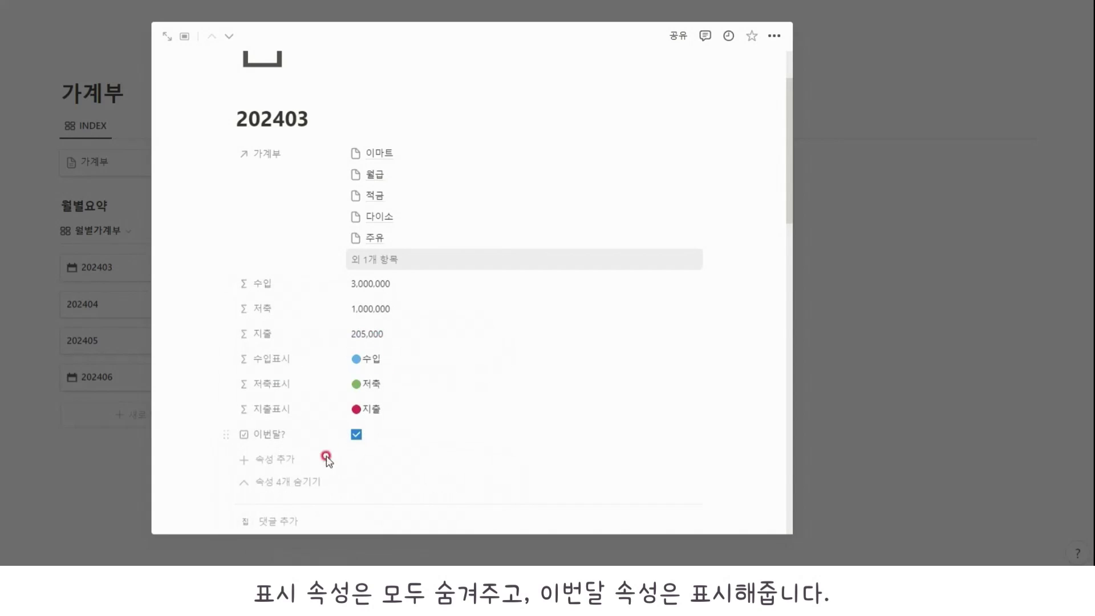
click(285, 481)
click(49, 150)
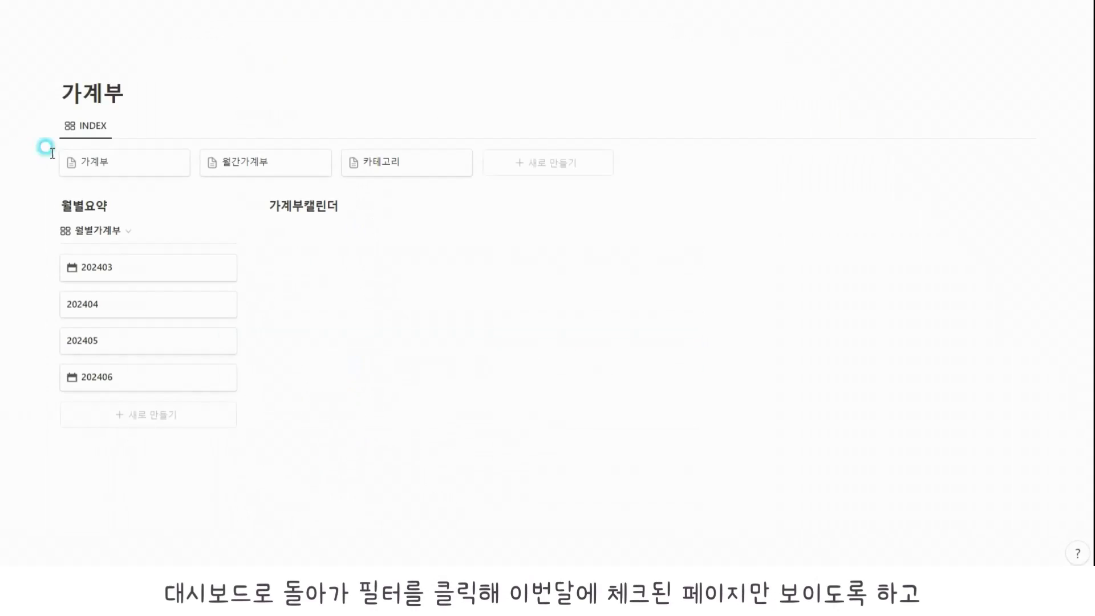
Filter the 월별가계부 gallery under 월별요약 to pages where 이번달? is 체크 표시됨
mouse_move(139, 228)
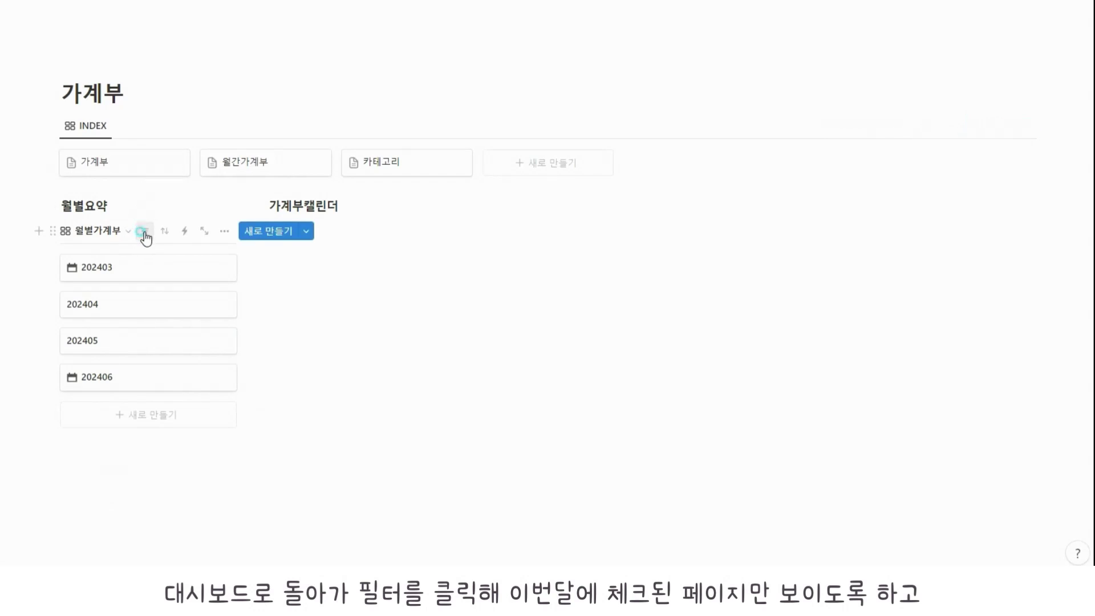
click(143, 232)
click(103, 358)
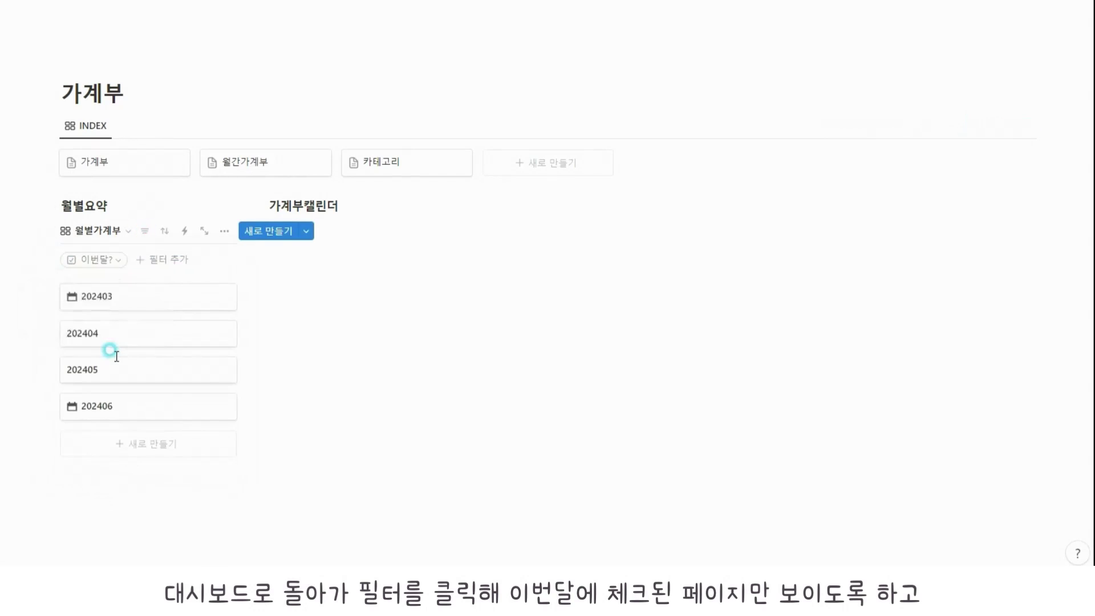
click(83, 328)
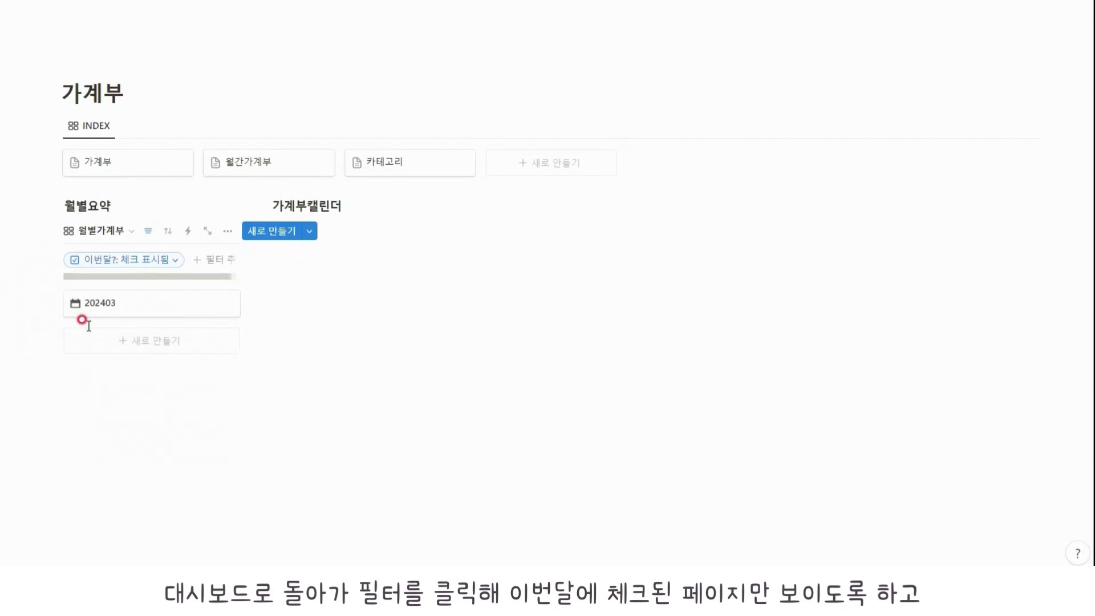
Show the properties 수입표시, 수입, 저축표시, 저축, 지출표시 and 지출 in that order on the 월별가계부 gallery cards
click(227, 230)
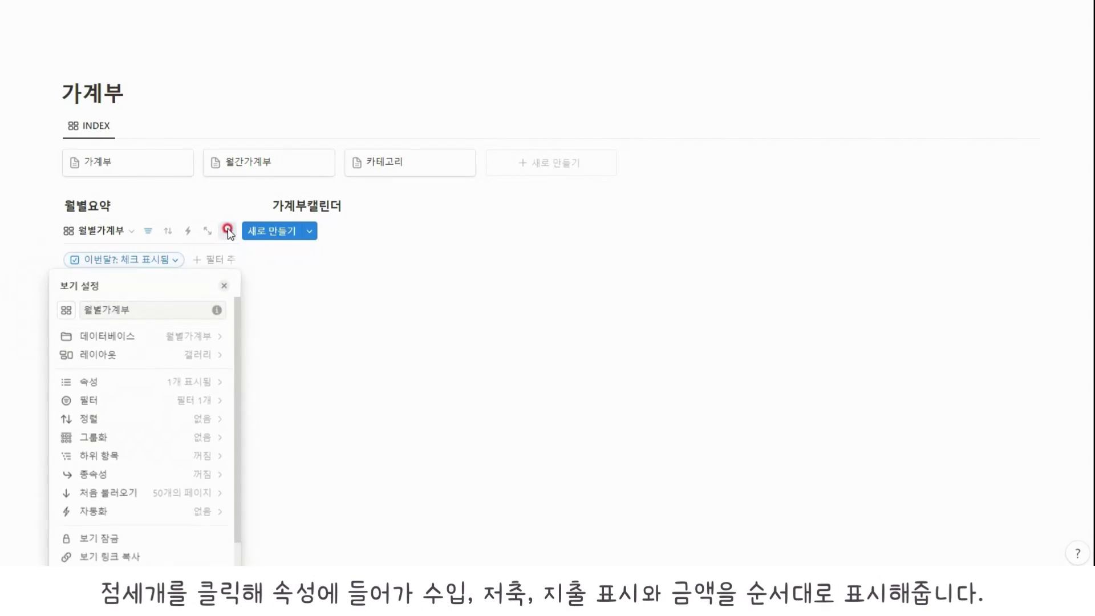
click(117, 381)
click(203, 438)
click(204, 440)
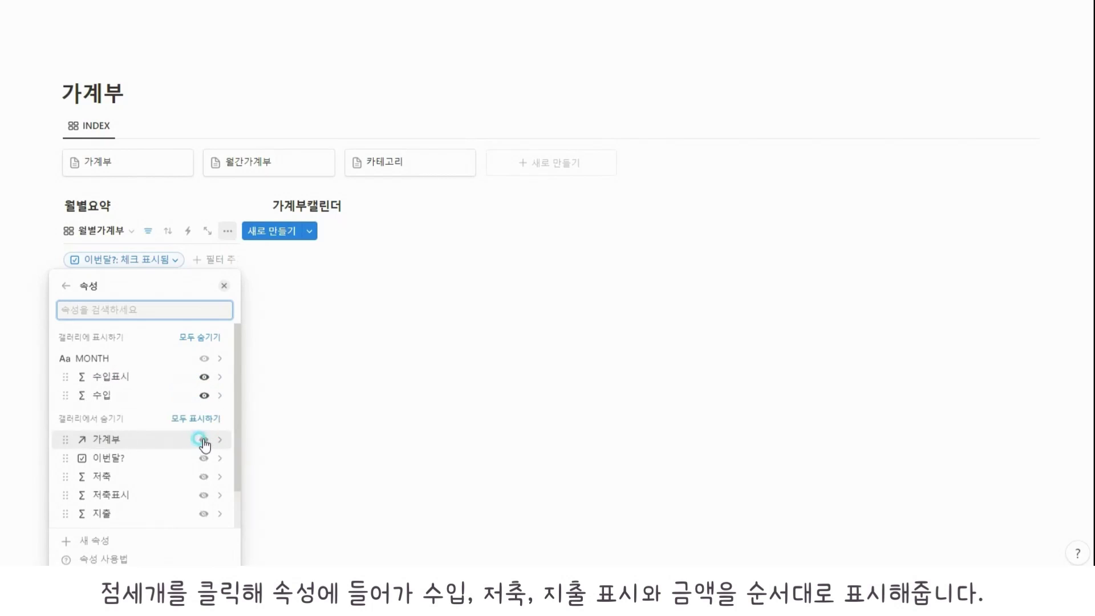
scroll(200, 444, down, 1)
click(203, 448)
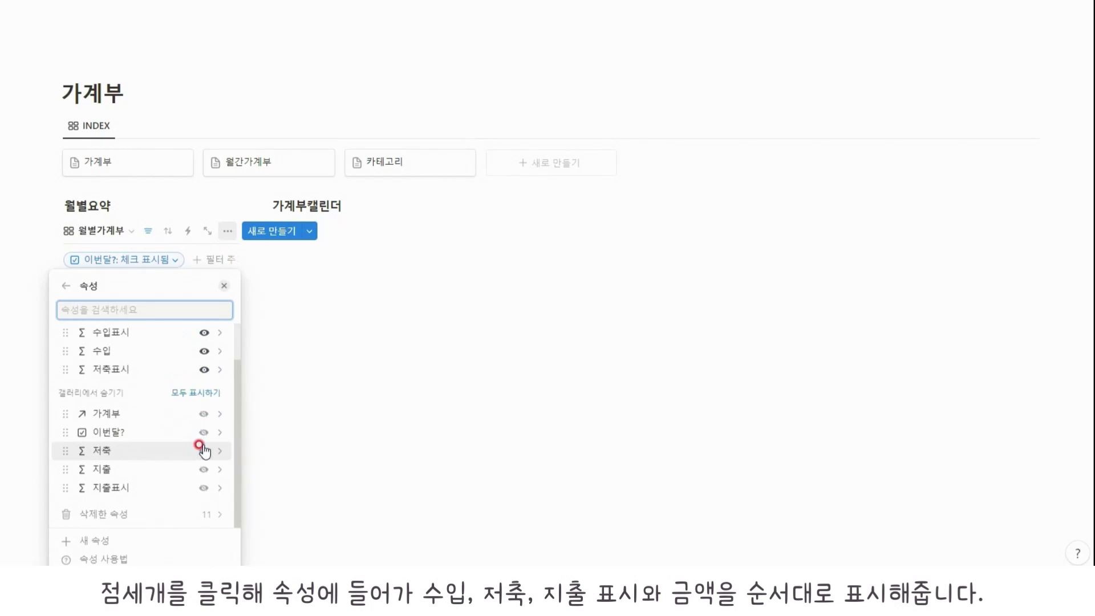
click(204, 450)
click(204, 488)
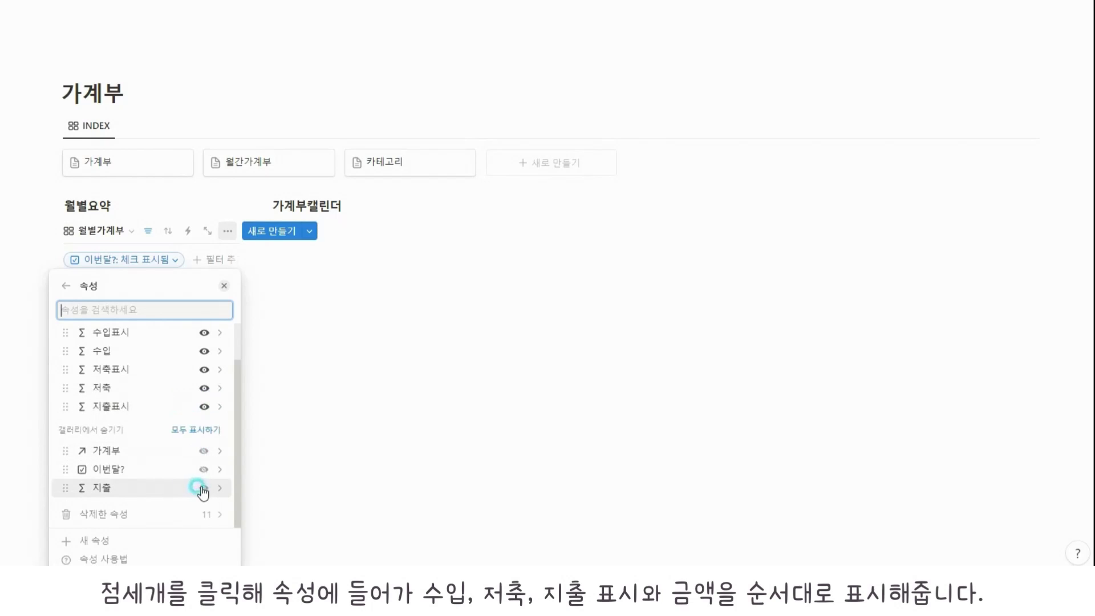
click(203, 488)
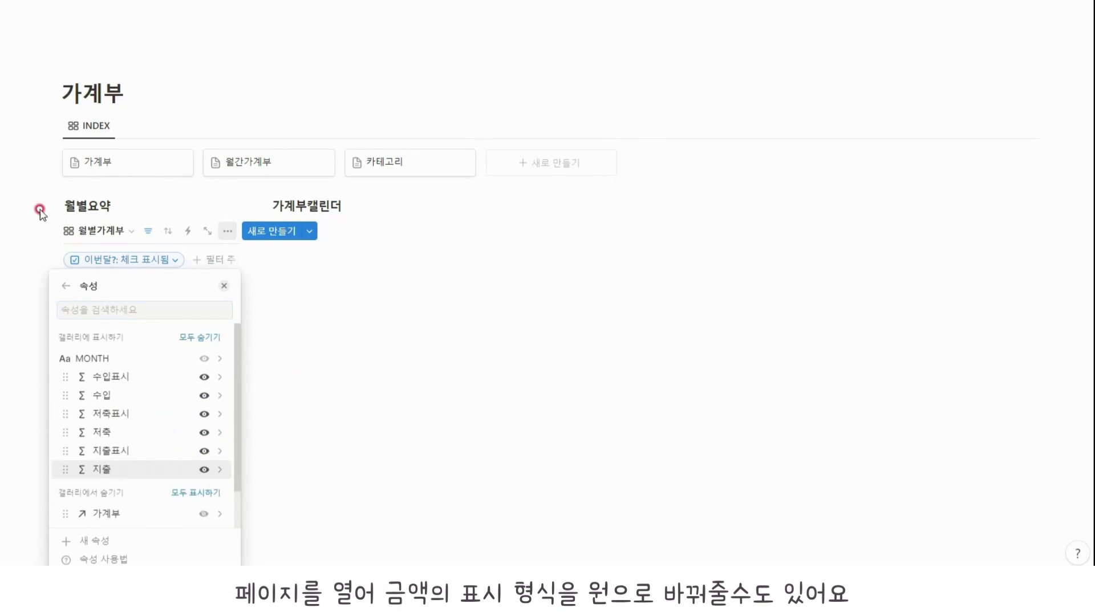
click(39, 210)
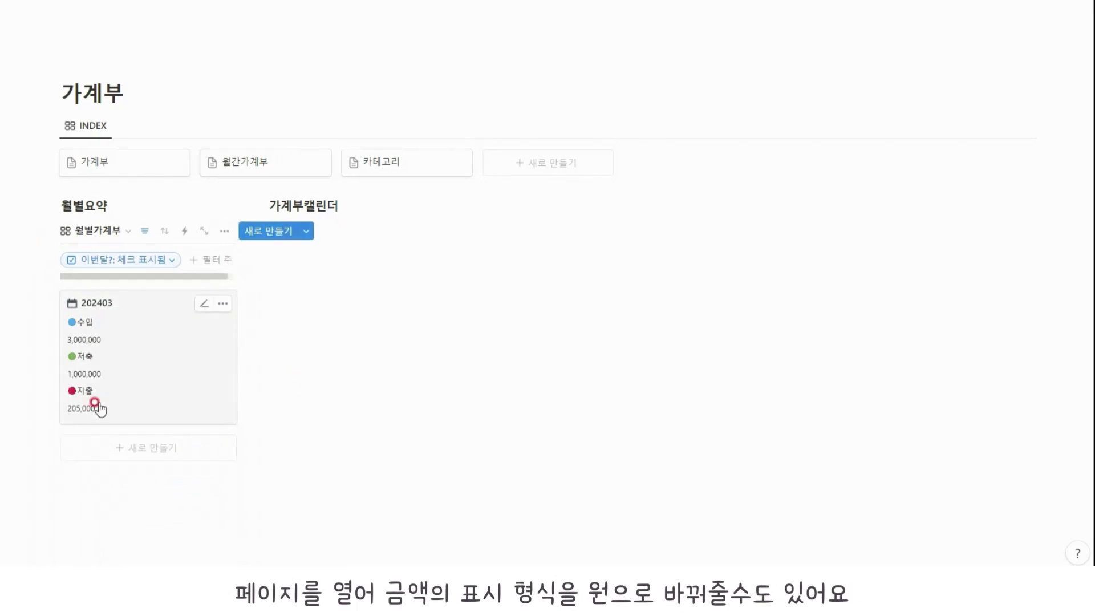
Open the 202403 page and set the number format of the 수입 property to 원
click(180, 359)
click(293, 247)
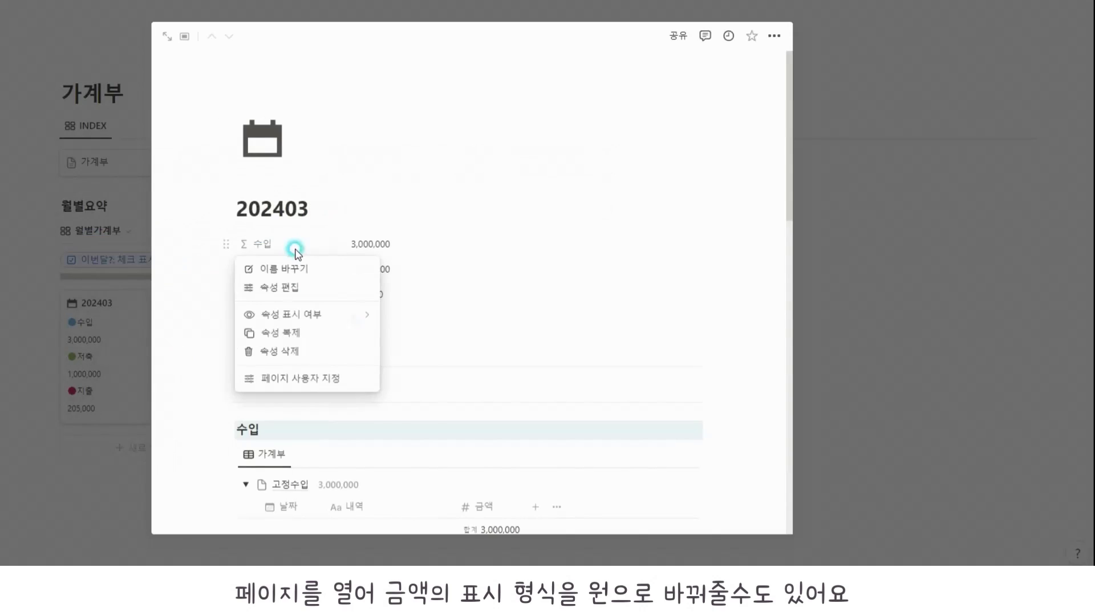
click(294, 286)
click(304, 340)
click(325, 251)
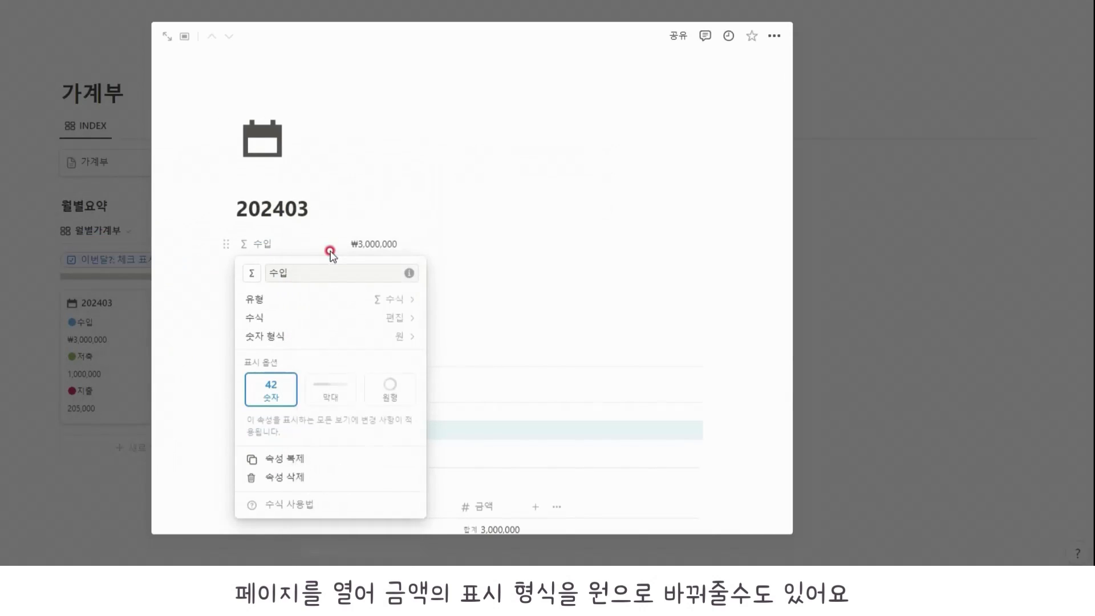
click(328, 245)
Set the number format of the 저축 property to 원
click(289, 269)
click(279, 312)
click(295, 359)
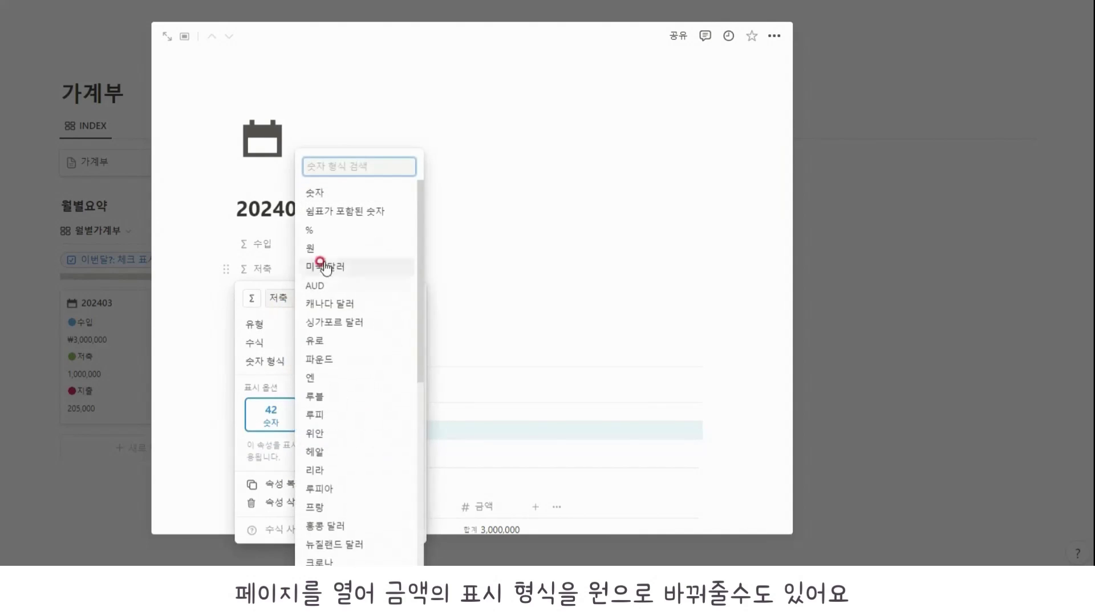
click(313, 265)
click(279, 268)
Set the number format of the 지출 property to 원 and close the 202403 page
click(275, 297)
click(279, 337)
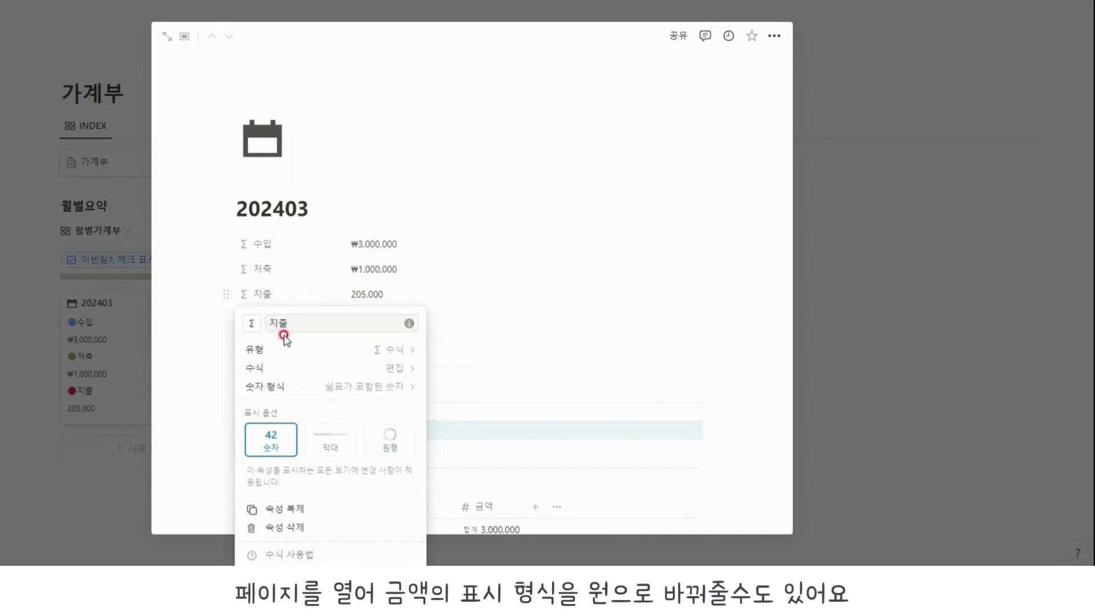
click(288, 385)
click(318, 269)
click(38, 306)
click(37, 306)
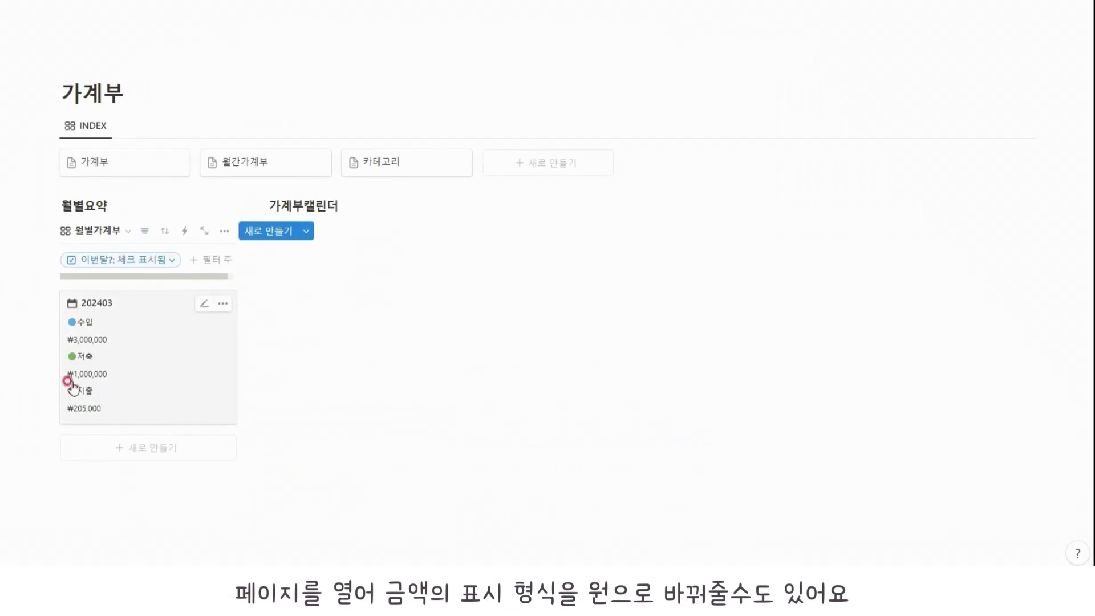
In the 월간가계부 page, show the 이번달? property in the 월별가계부 table and make it the first column
click(251, 166)
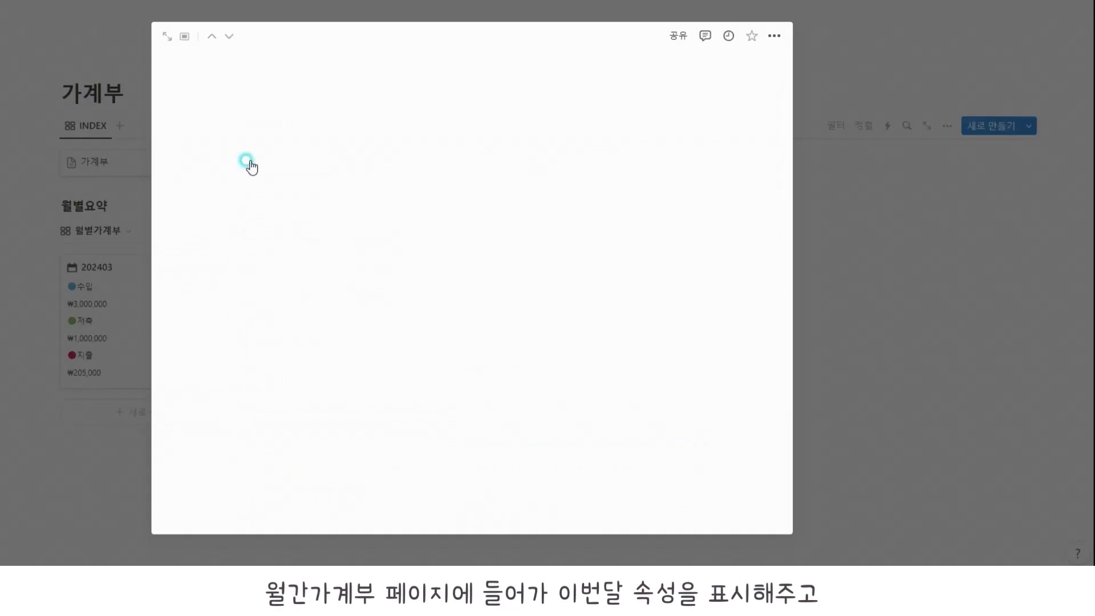
click(609, 232)
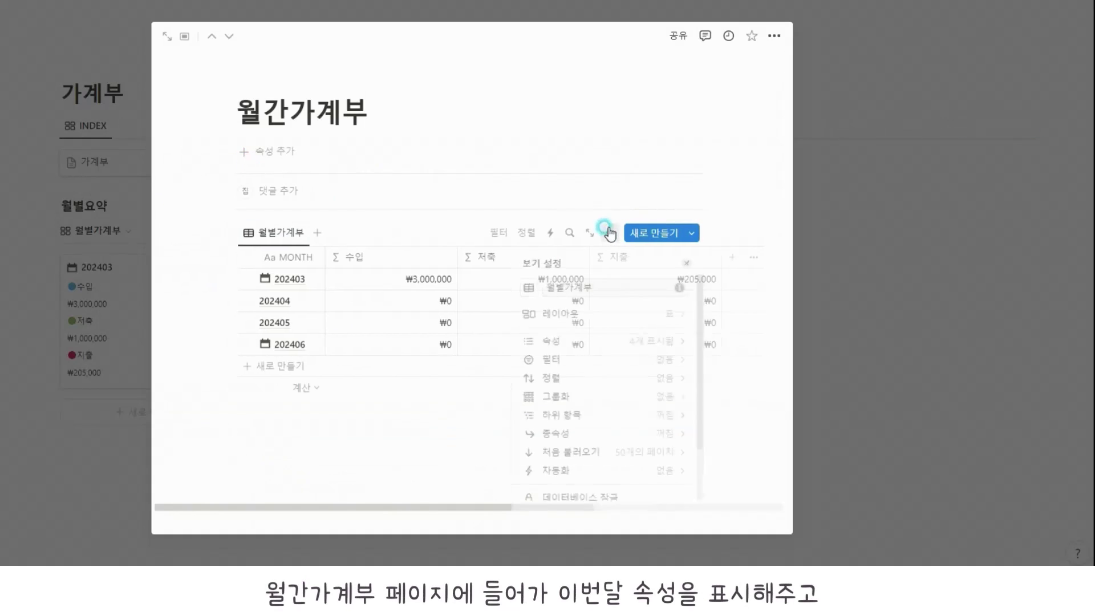
click(623, 337)
scroll(644, 358, down, 2)
click(660, 410)
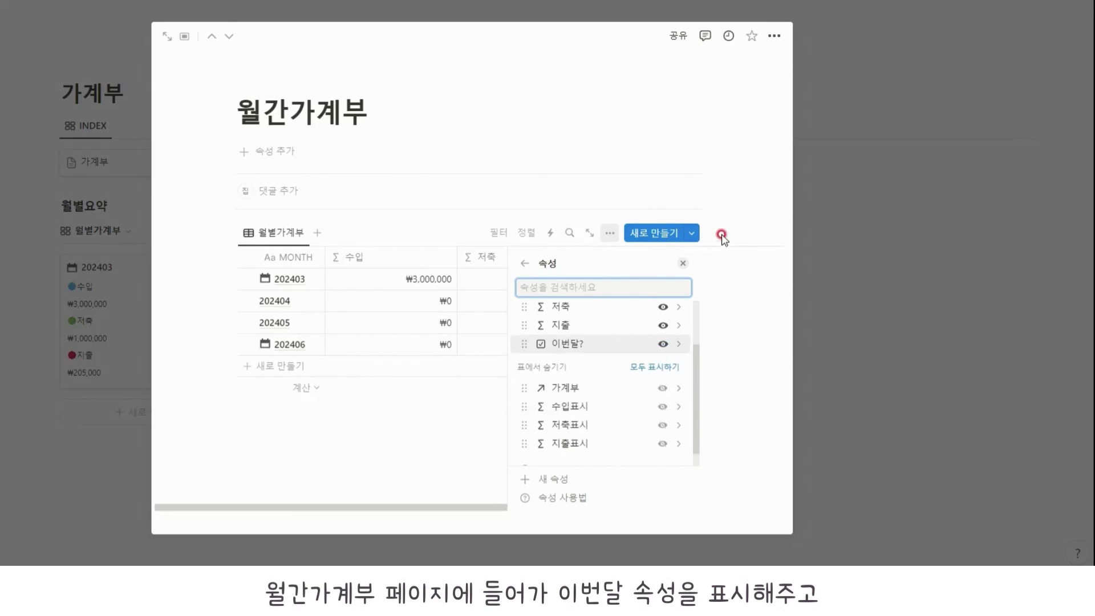
drag(606, 346, 530, 293)
Narrow the 이번달?, 수입, 저축 and 지출 columns so the 월별가계부 table fits within the page
click(386, 272)
drag(386, 271, 295, 271)
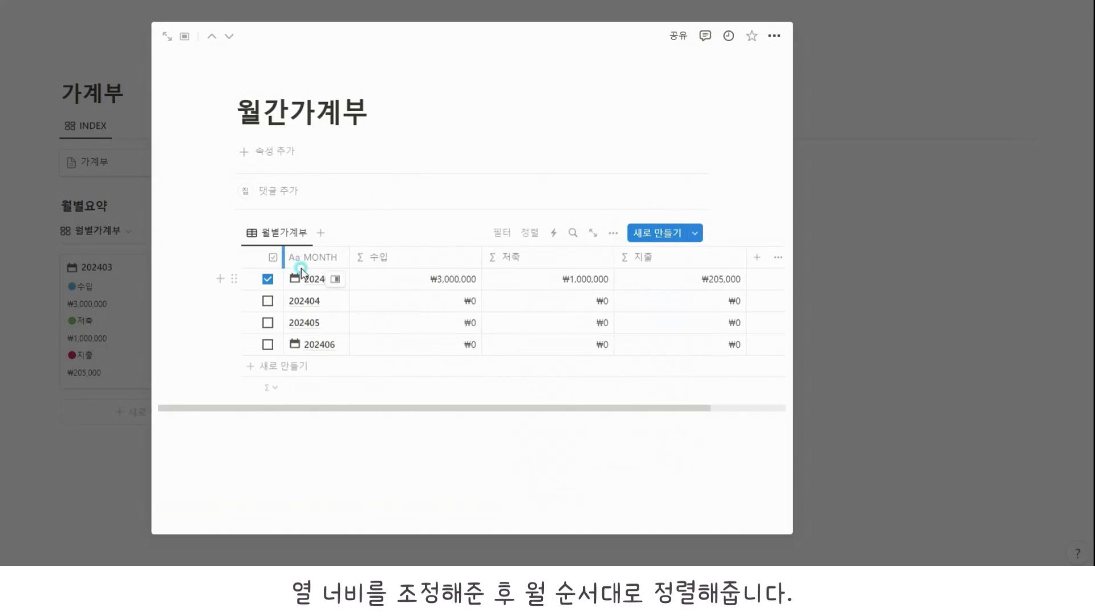
drag(482, 256, 438, 256)
drag(569, 256, 525, 256)
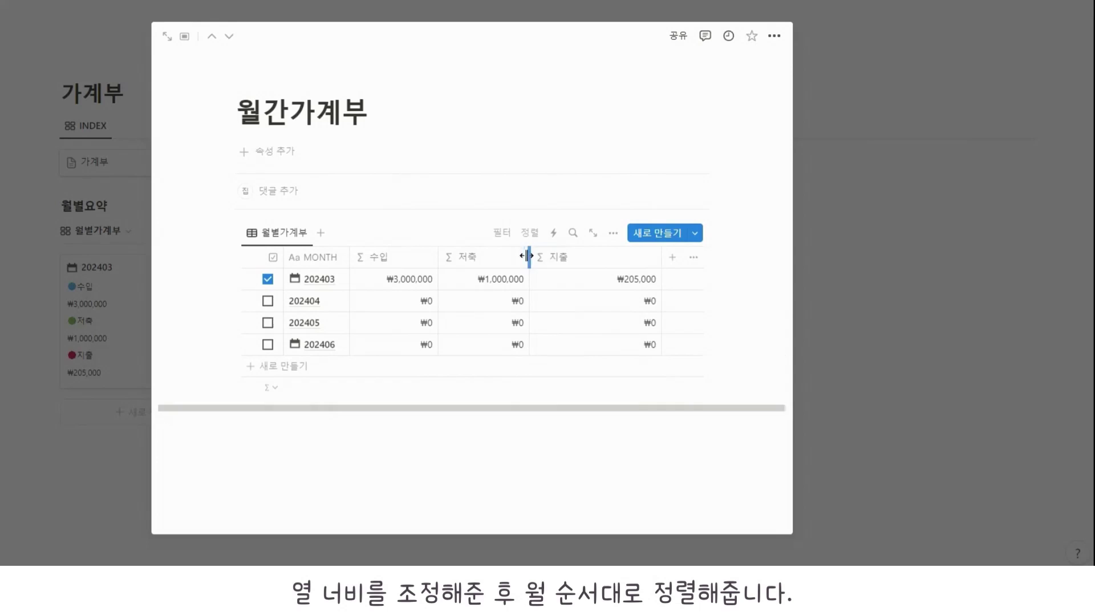
click(657, 257)
drag(657, 257, 609, 257)
Sort the 월별가계부 table by MONTH in ascending order
click(534, 232)
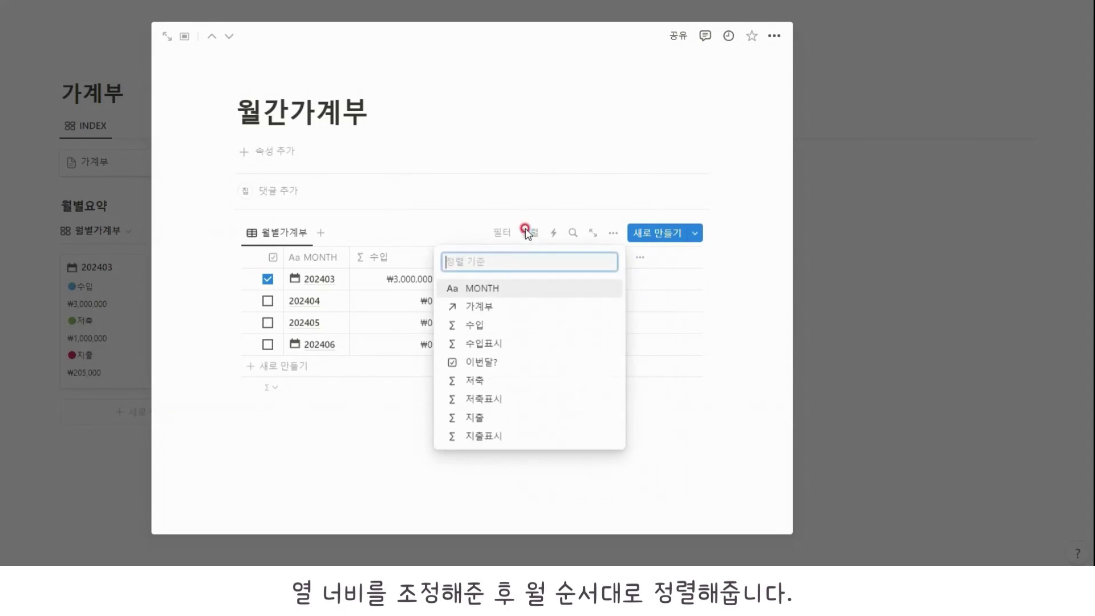
click(500, 287)
click(426, 221)
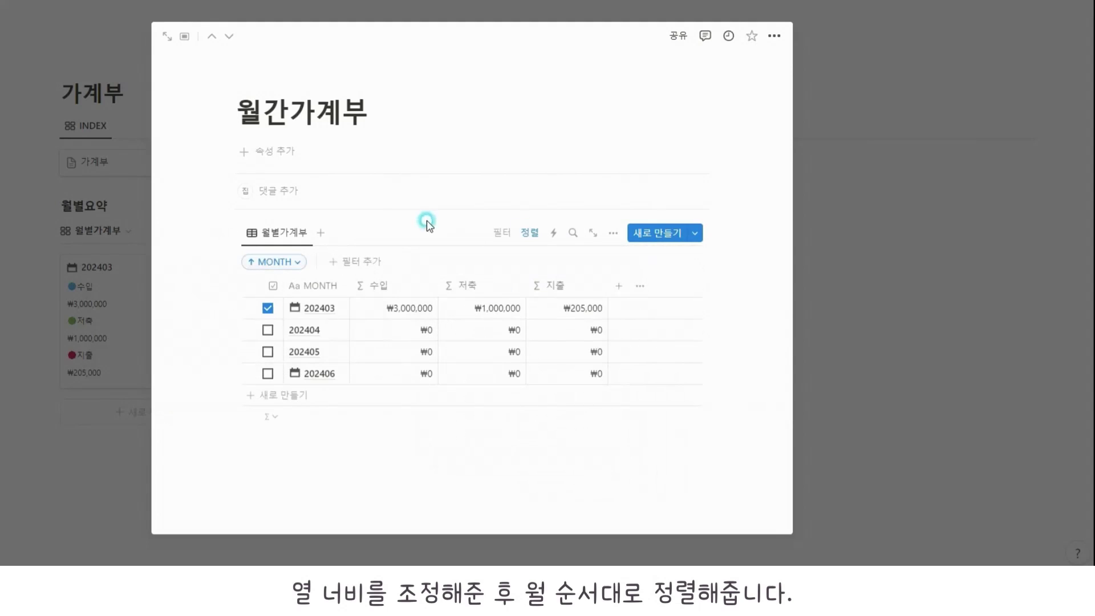
Try moving the 이번달? check from 202403 to 202404, and return it to 202403
click(268, 308)
click(268, 329)
click(268, 329)
click(268, 308)
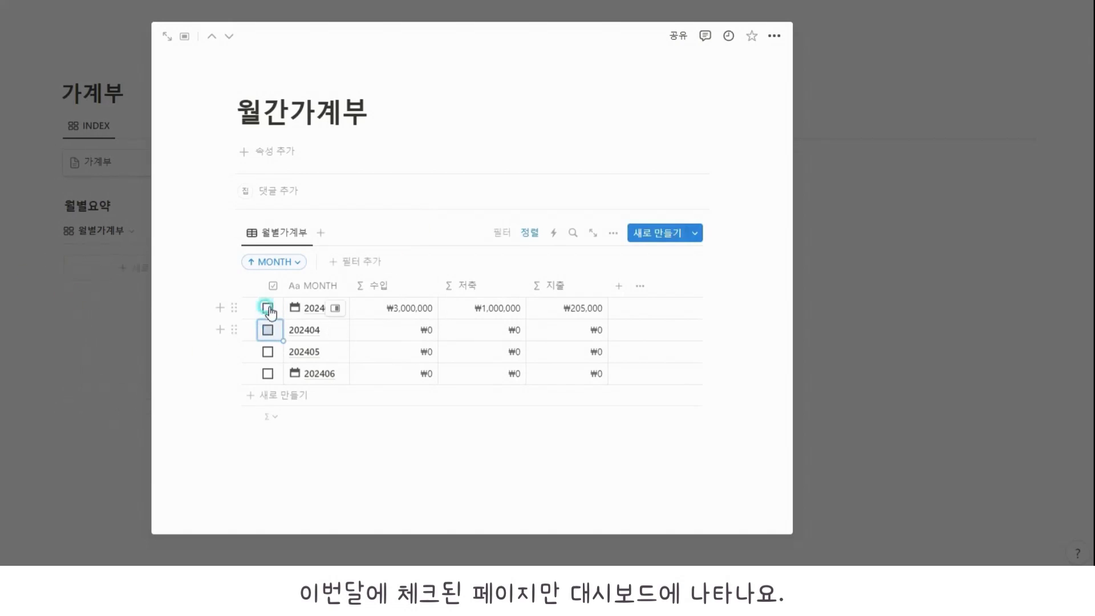
Leave the 월간가계부 page, open the 가계부 page and copy the link of its 가계부 database
click(53, 6)
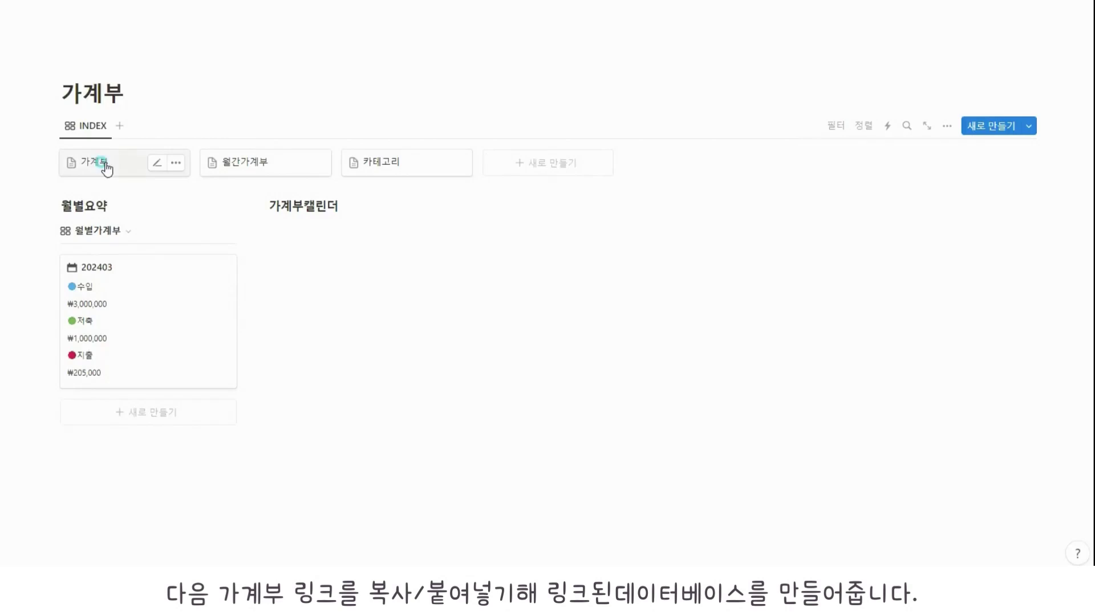
click(106, 164)
click(231, 231)
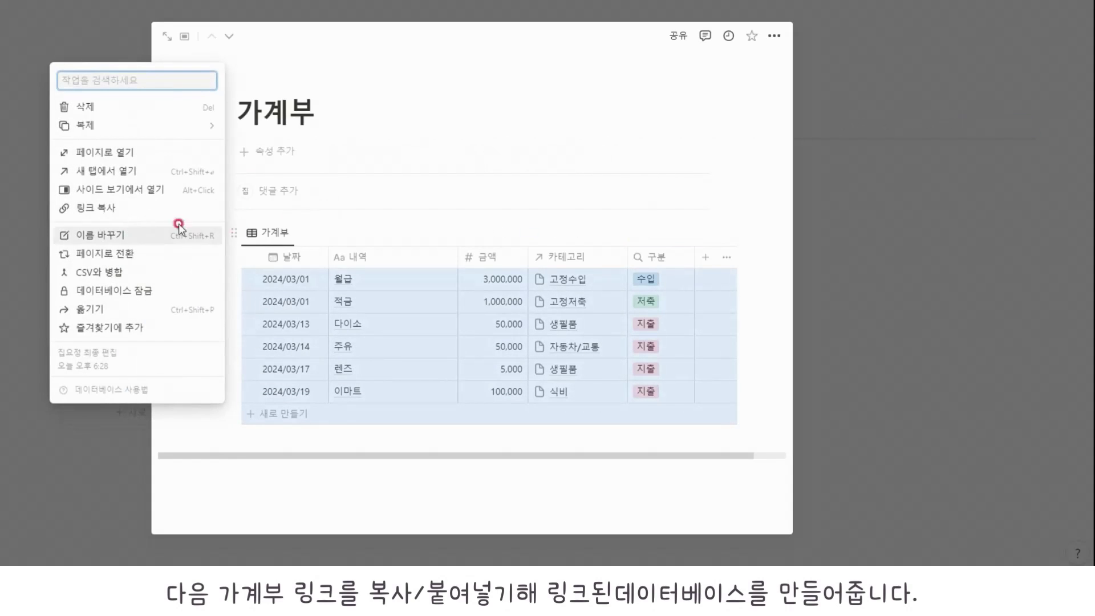
click(127, 212)
click(126, 142)
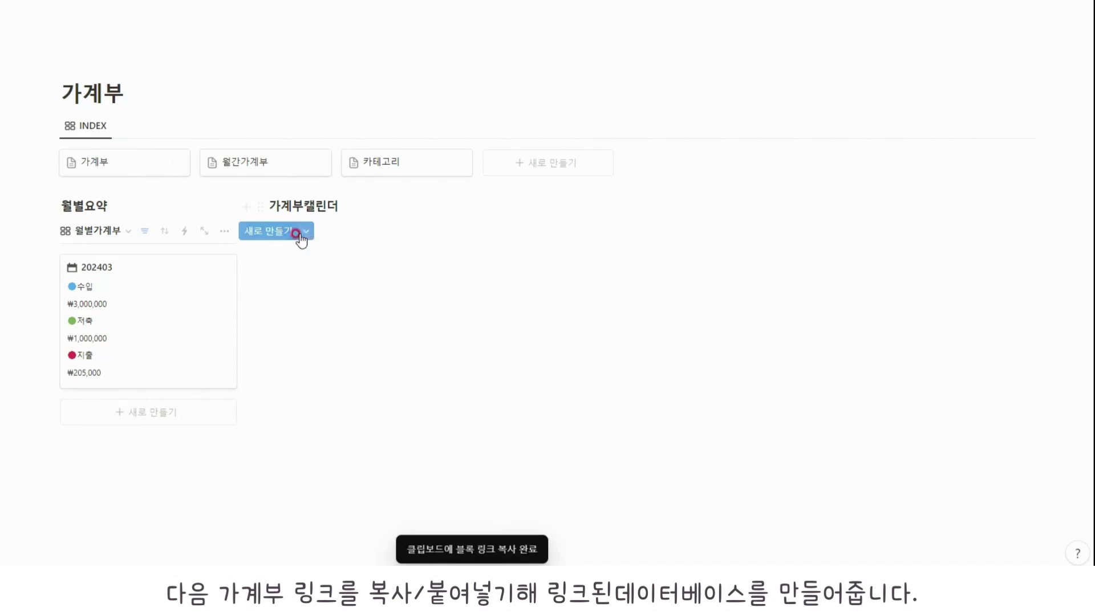
Paste the link under the 가계부캘린더 heading as a linked database with a new view
key(ctrl+v)
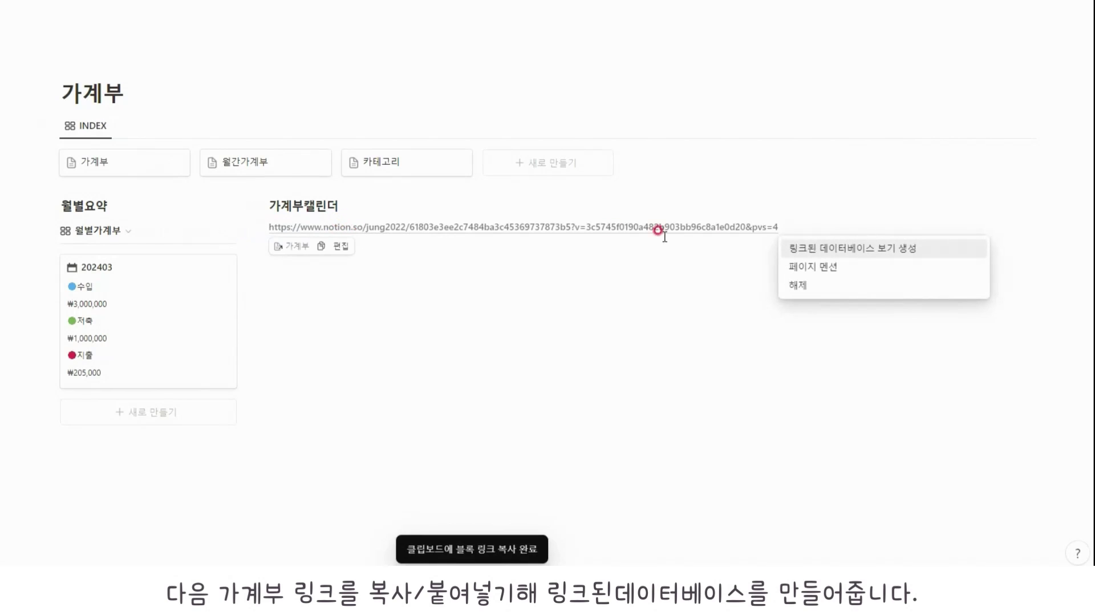
click(828, 260)
click(872, 312)
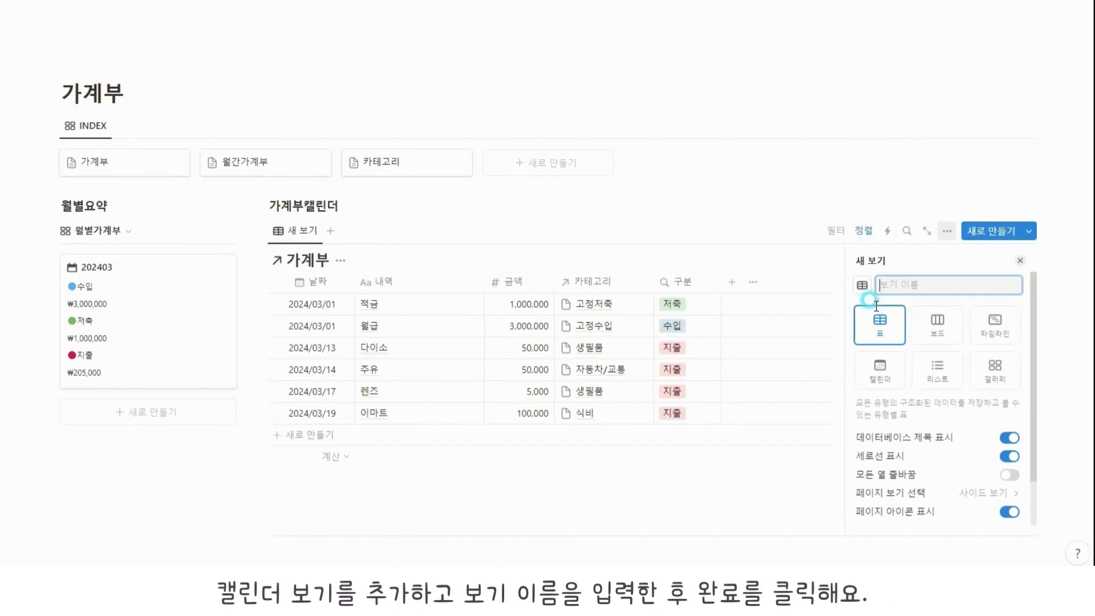
Make the new view a calendar with the database title hidden and name it 가계부 캘린더
click(886, 376)
click(1010, 426)
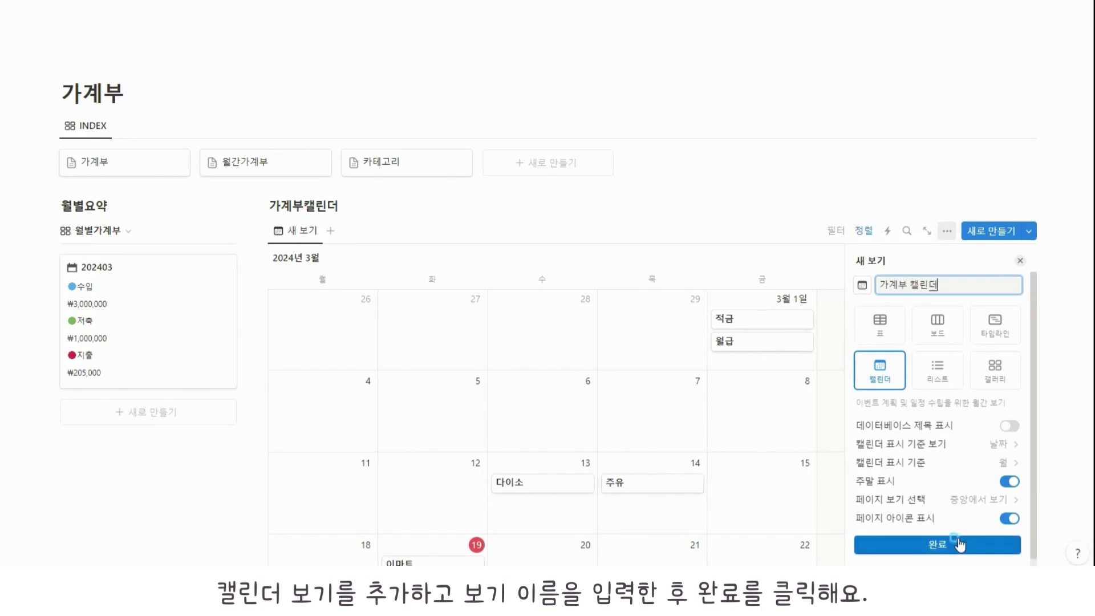
click(935, 536)
Show the 구분 and 금액 properties on the calendar cards, with 구분 placed above 금액
click(889, 357)
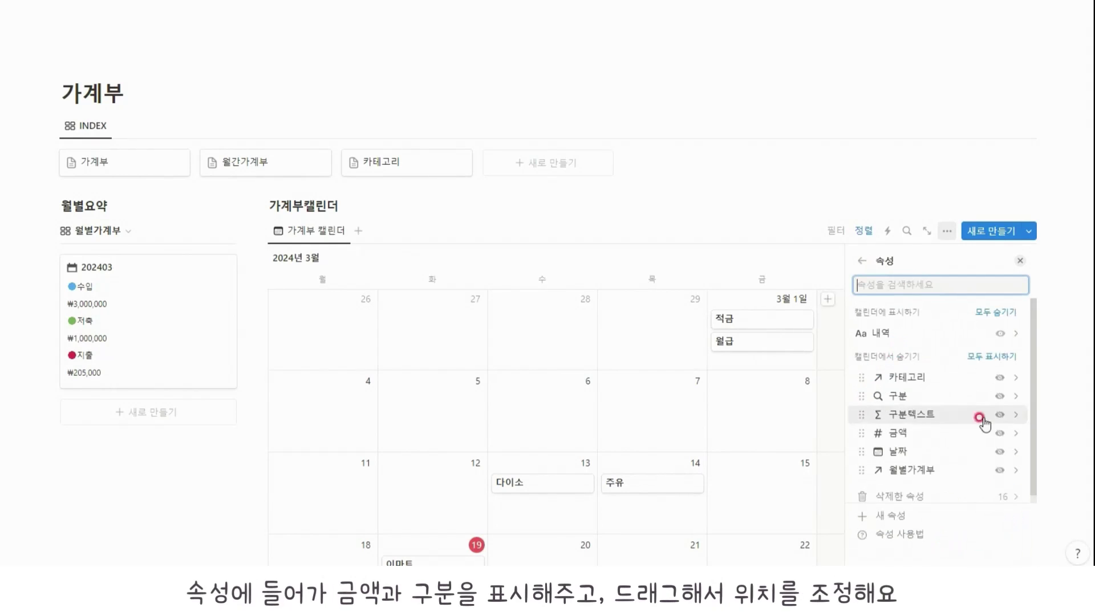
click(1001, 432)
click(999, 414)
mouse_move(903, 371)
mouse_down()
mouse_move(900, 352)
mouse_move(910, 359)
mouse_up()
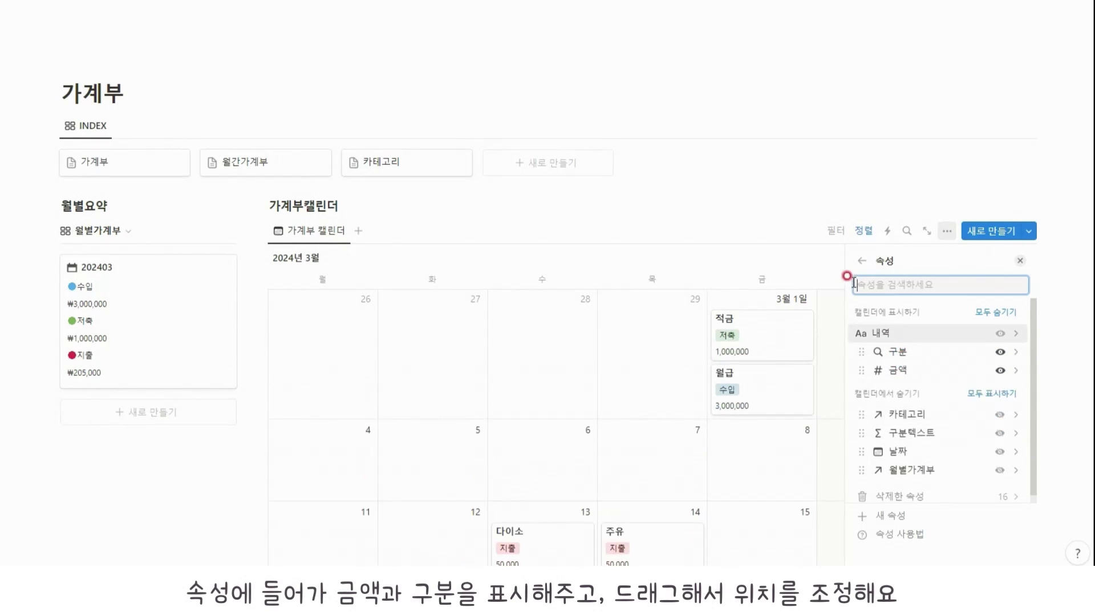
click(827, 266)
Replace the calendar's 날짜 sort with an ascending sort by 구분
click(863, 230)
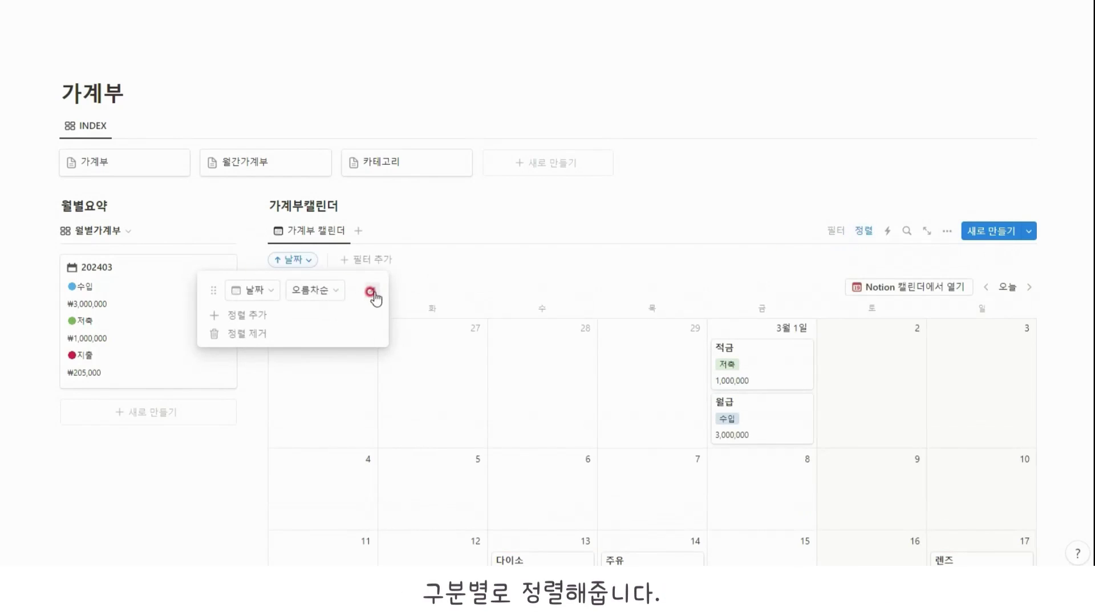
click(370, 291)
click(249, 287)
click(240, 366)
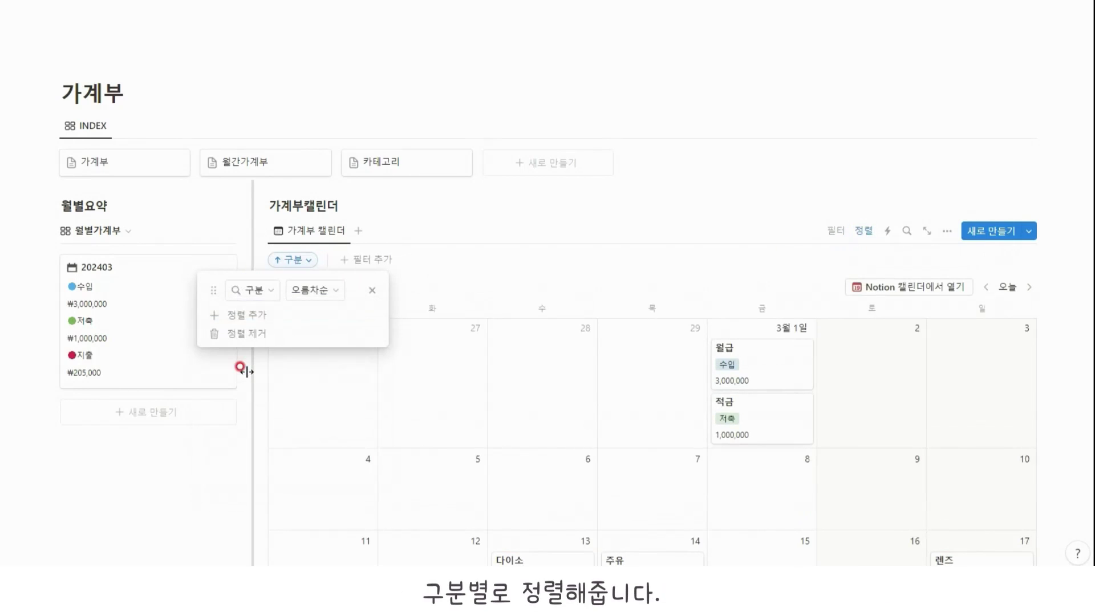
click(500, 262)
Duplicate the 가계부 캘린더 view and name the copy 가계부 캘린더 (주간)
scroll(638, 259, down, 2)
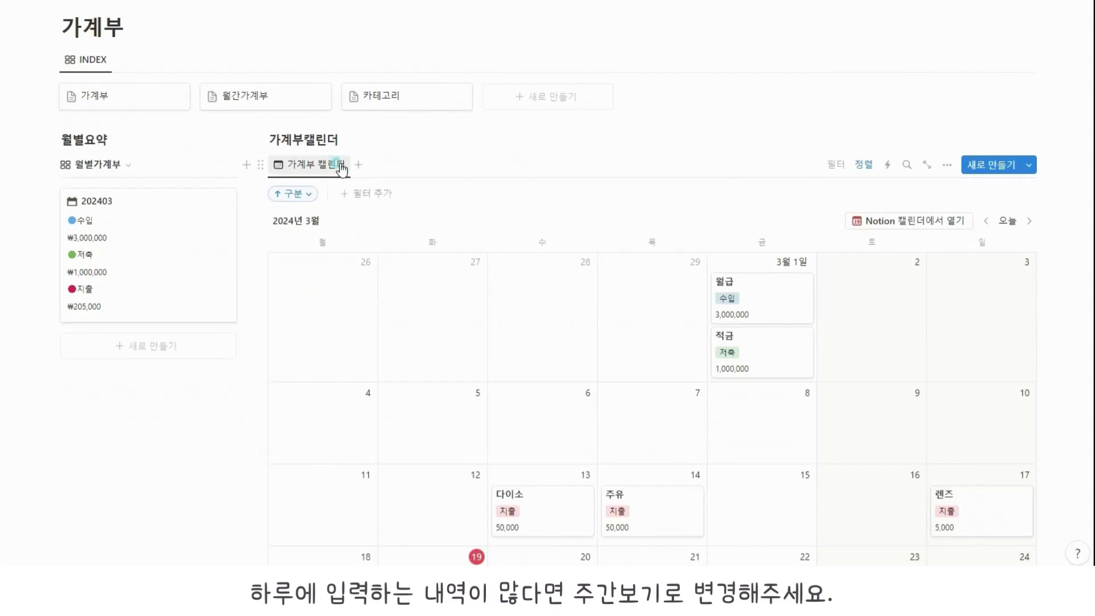
click(337, 164)
click(326, 281)
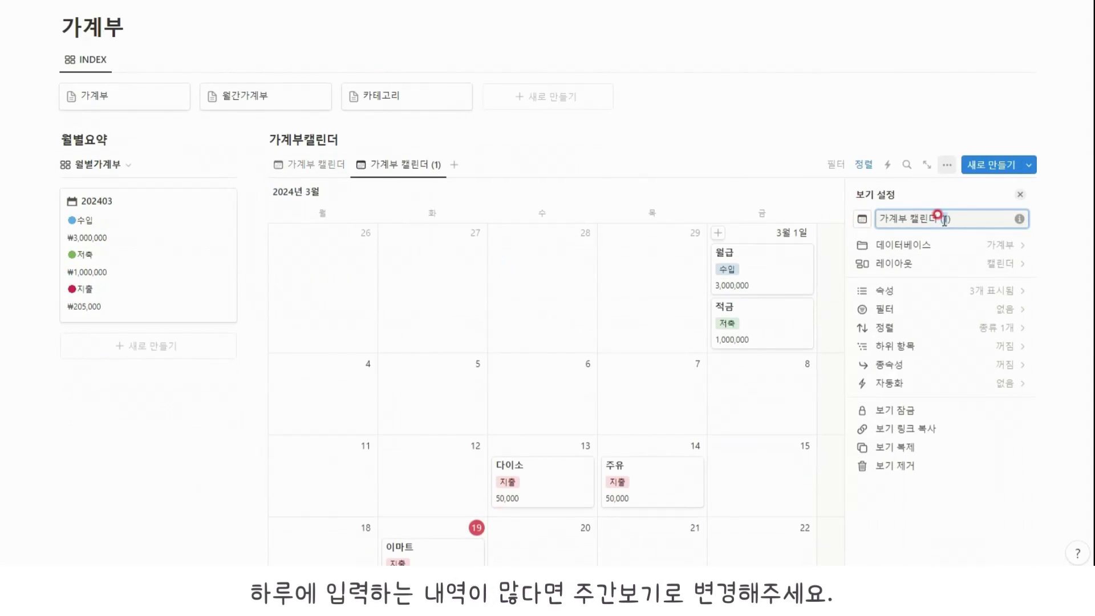
Set the 가계부 캘린더 (주간) view to display by week (주) and place it before the monthly calendar view
click(894, 264)
click(953, 369)
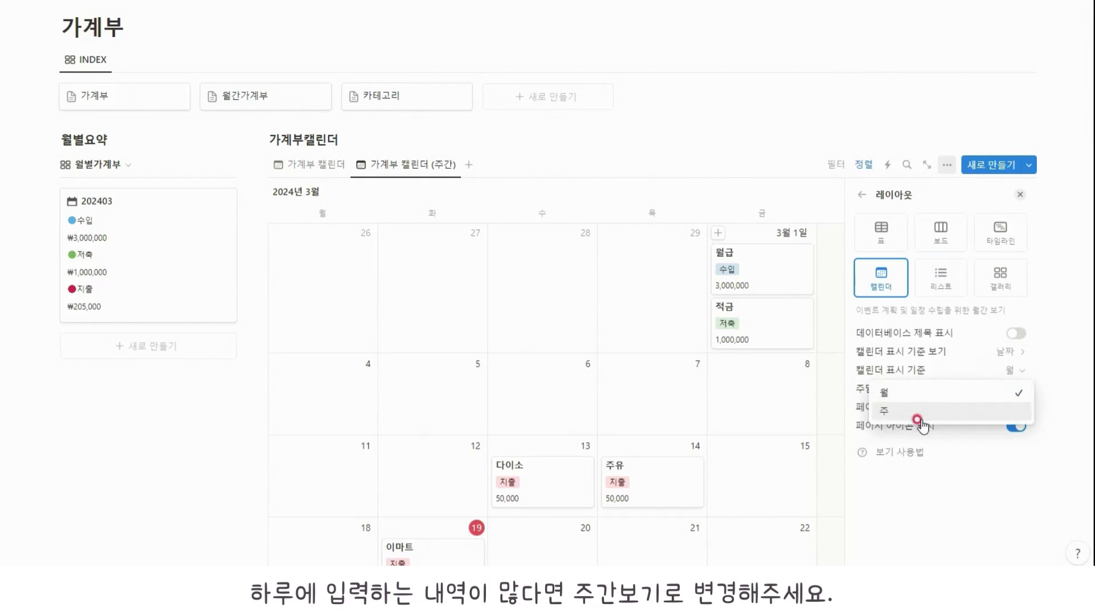
click(919, 410)
click(650, 169)
drag(382, 166, 322, 165)
Create an entry on 2024/03/20 titled 내역입력 with 금액 10,000 and the 카테고리 생필품
click(500, 233)
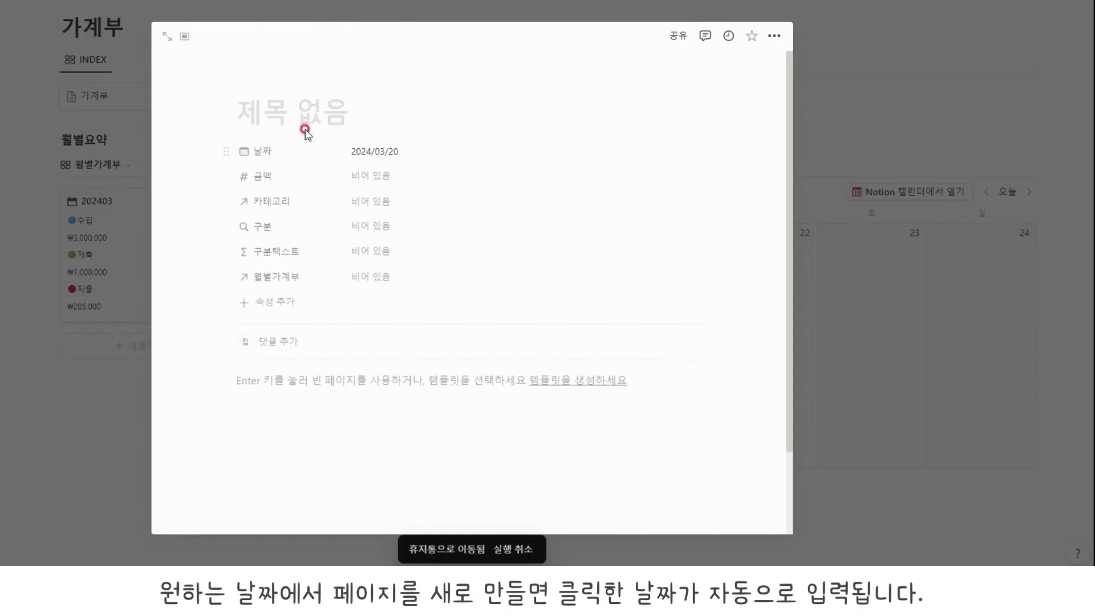
text(ㄴ)
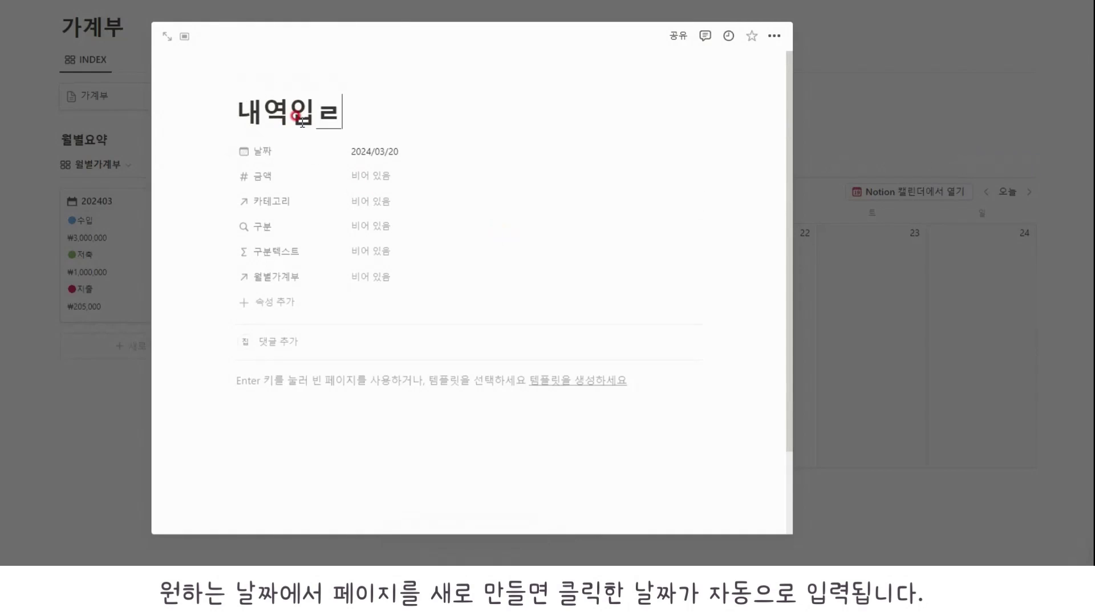
click(404, 167)
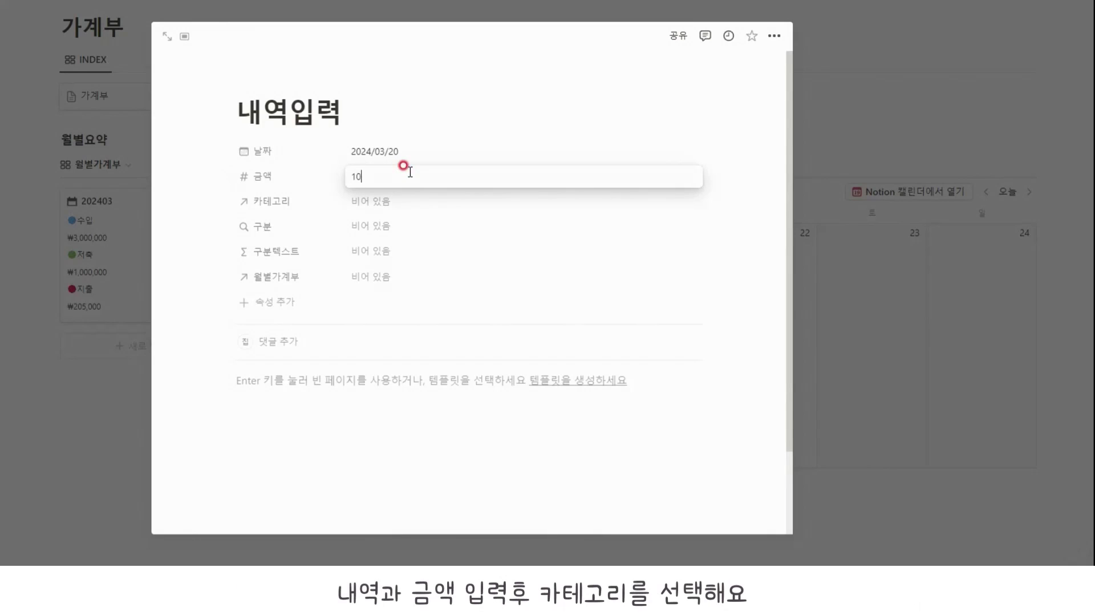
click(378, 200)
click(371, 245)
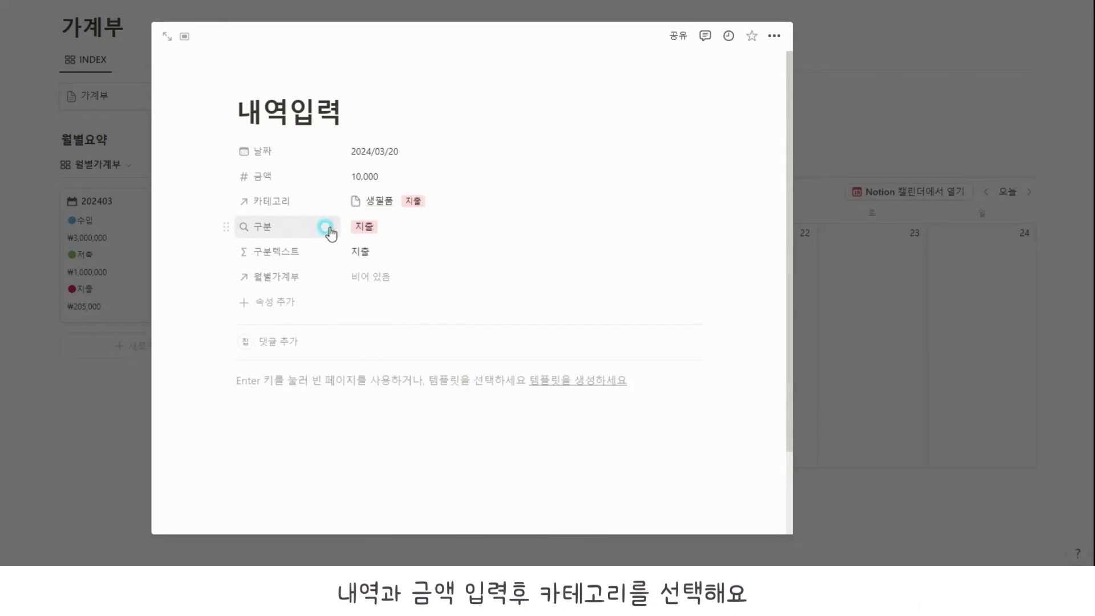
Set the 구분 and 구분텍스트 properties to always be hidden (항상 숨기기) on the entry page
click(287, 228)
mouse_move(308, 296)
click(398, 315)
click(288, 227)
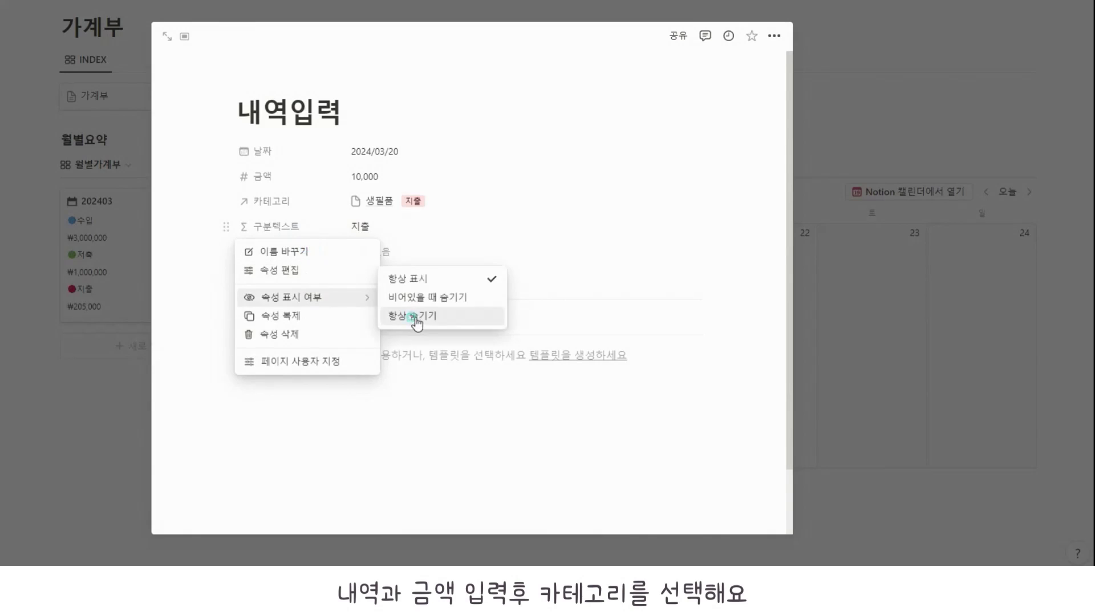
click(399, 315)
Link the 내역입력 entry to 202403 in its 월별가계부 property
click(373, 226)
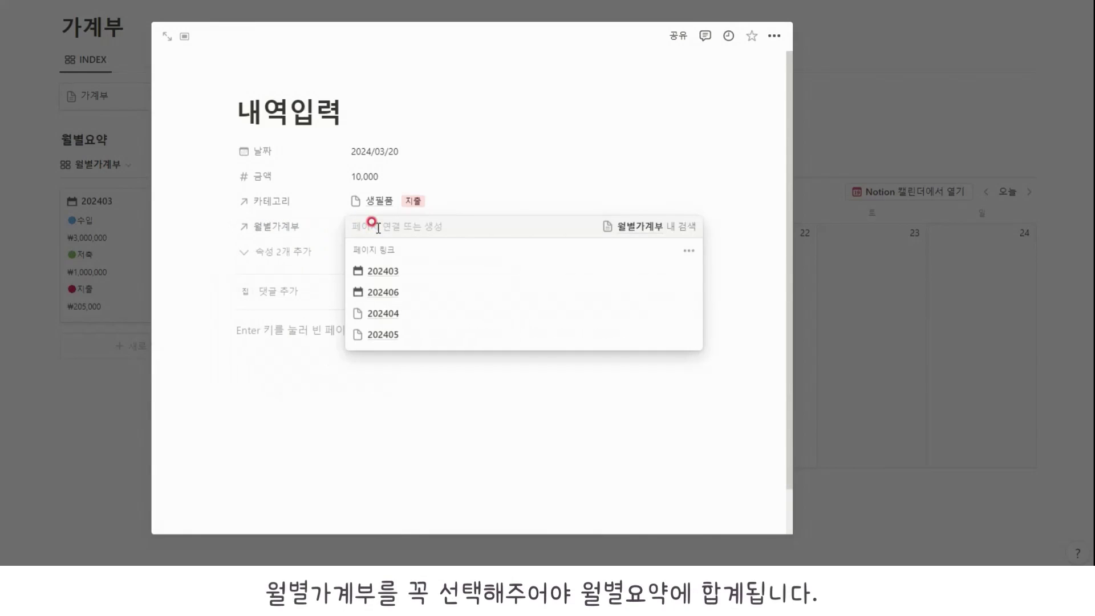
click(393, 278)
click(507, 182)
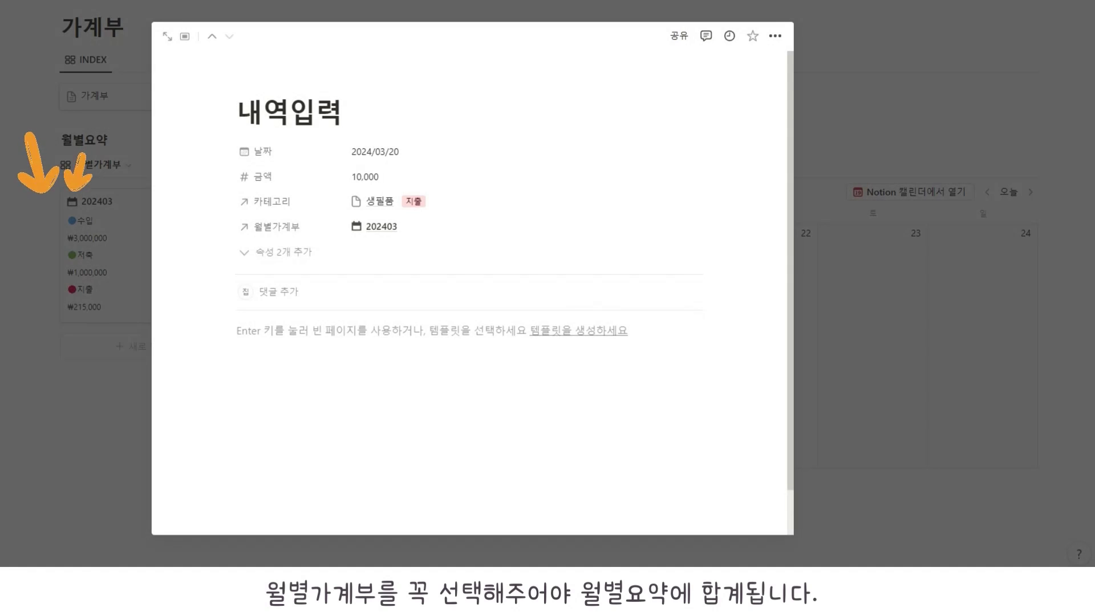
Add another view under 가계부캘린더 by copying the existing 가계부 table view of the 가계부 database
click(465, 169)
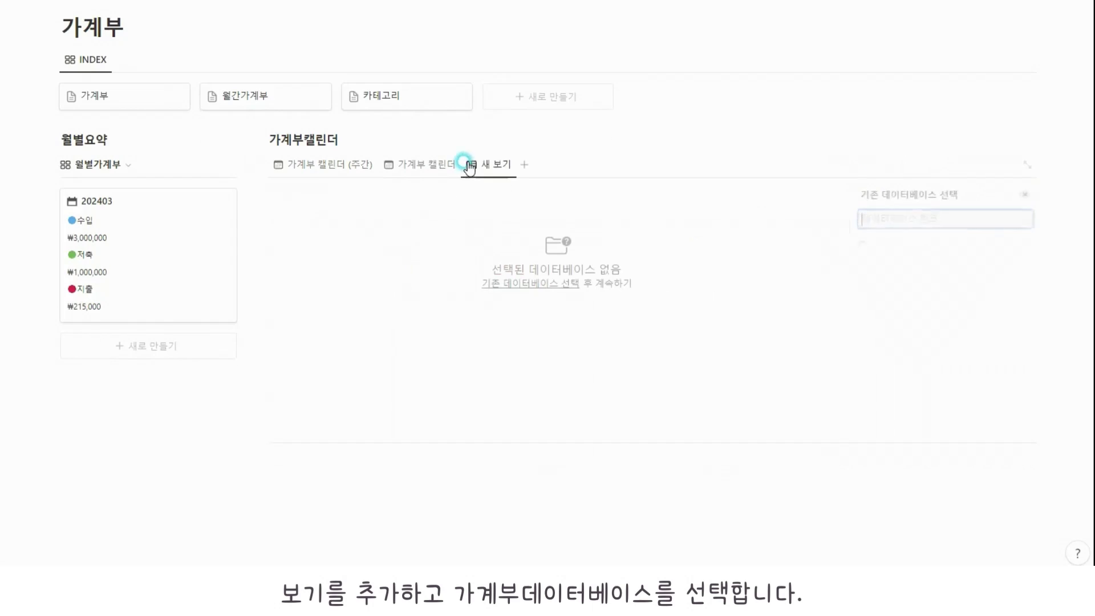
click(892, 254)
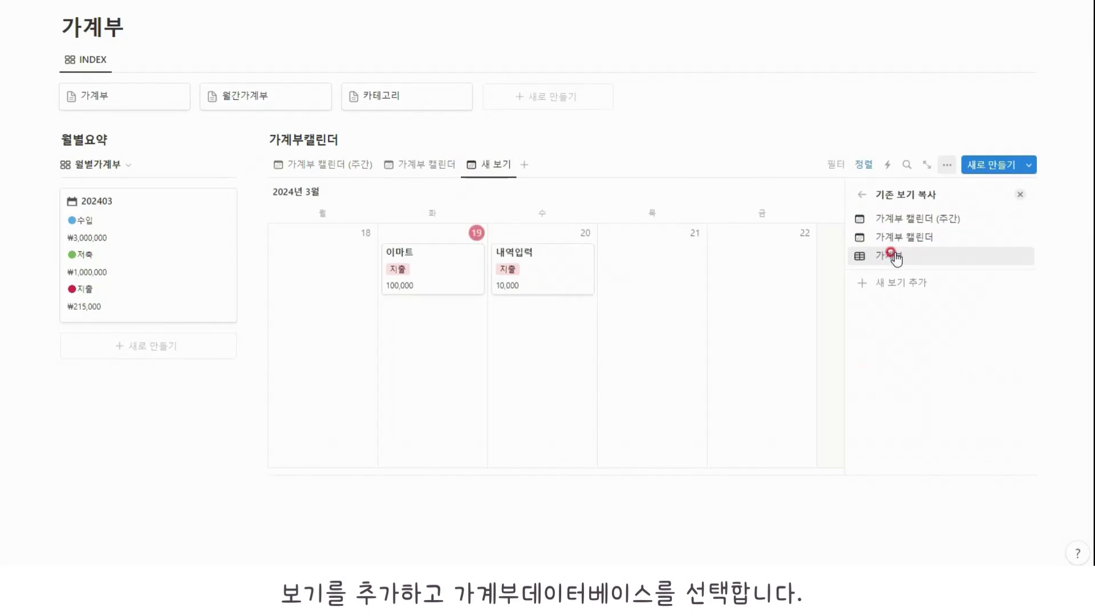
click(630, 146)
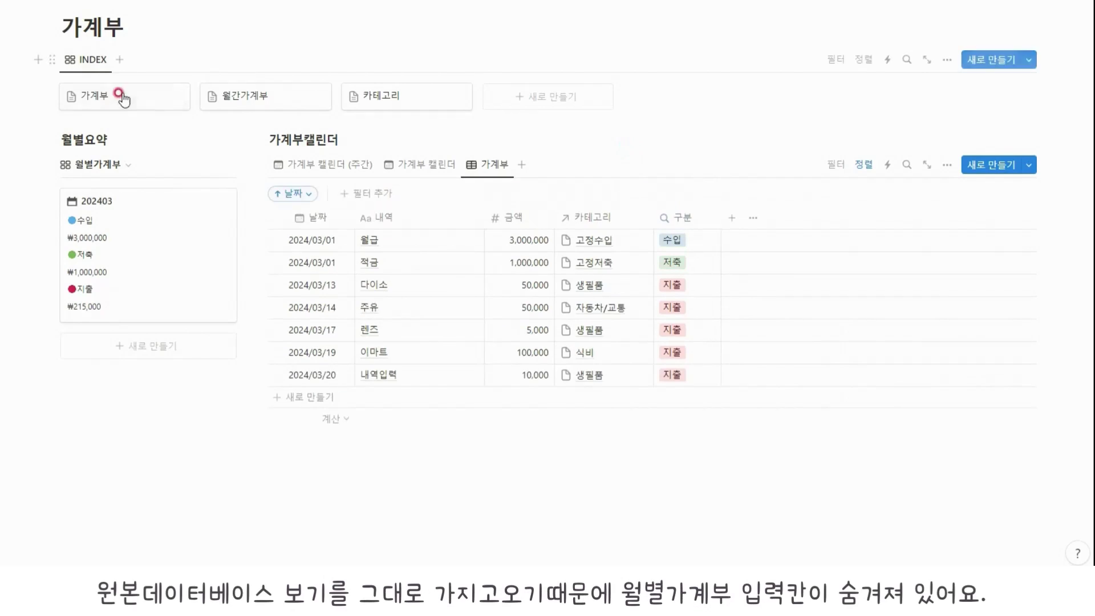
Open the 가계부 page from the INDEX, show the 월별가계부 property in its source table and close the page
click(125, 95)
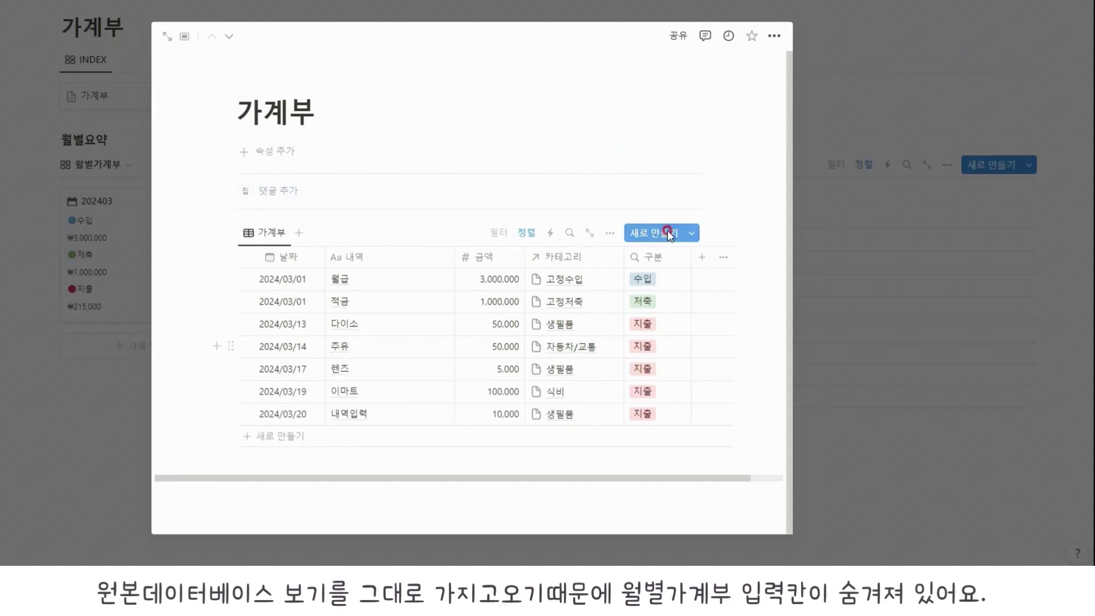
click(874, 299)
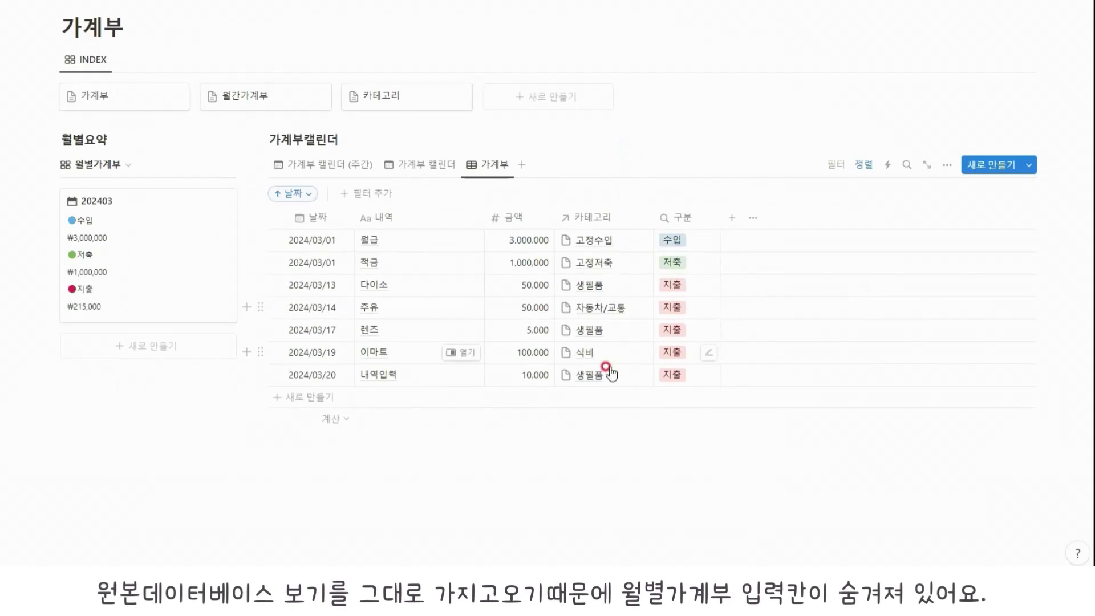
click(136, 98)
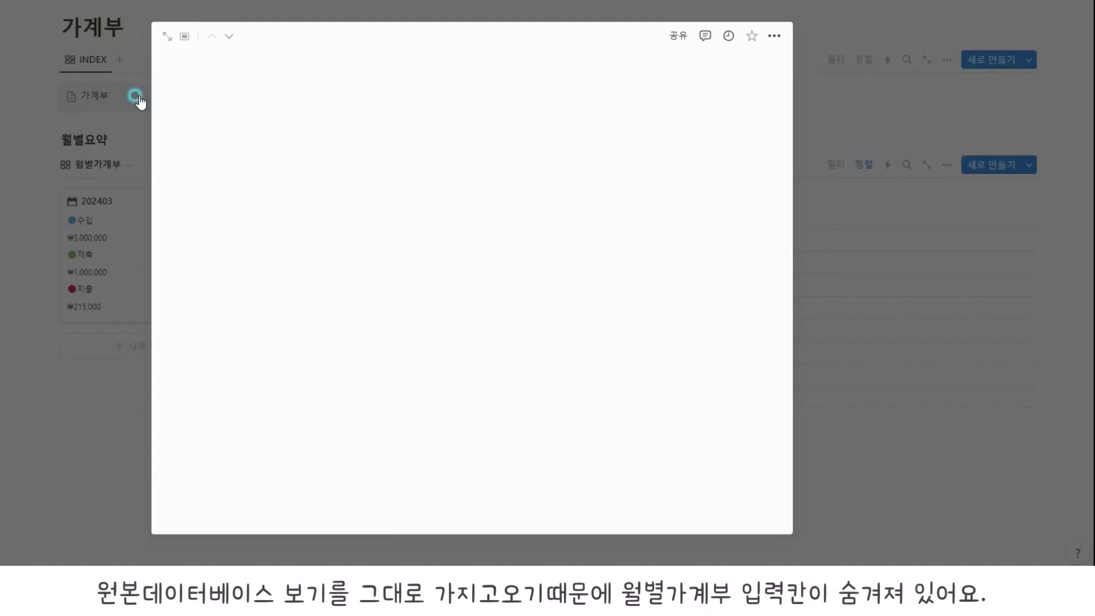
click(610, 232)
click(578, 343)
scroll(599, 365, down, 1)
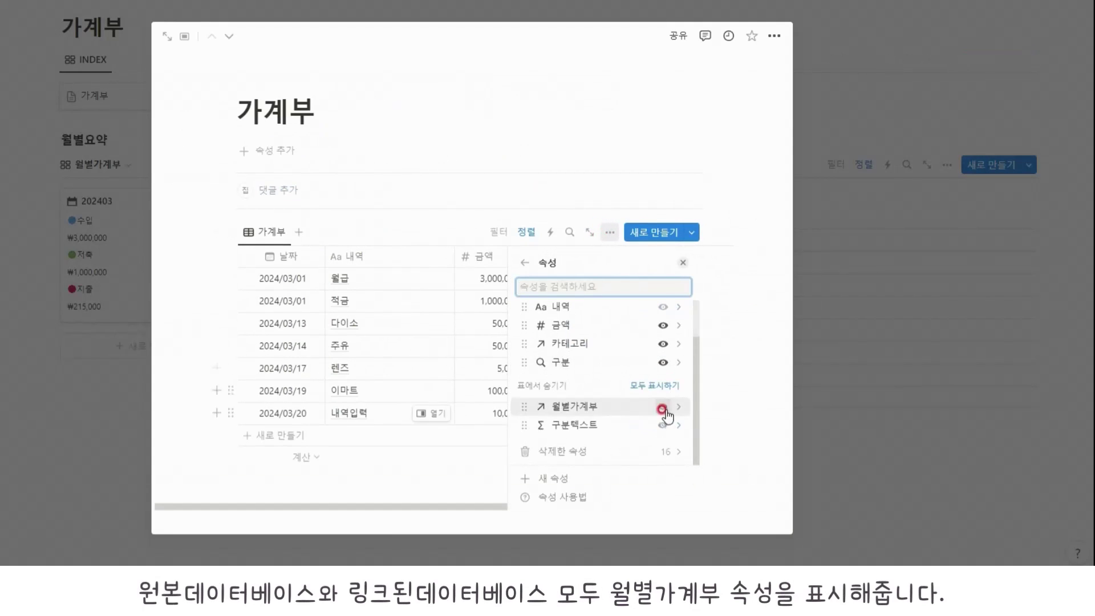
click(662, 405)
click(341, 185)
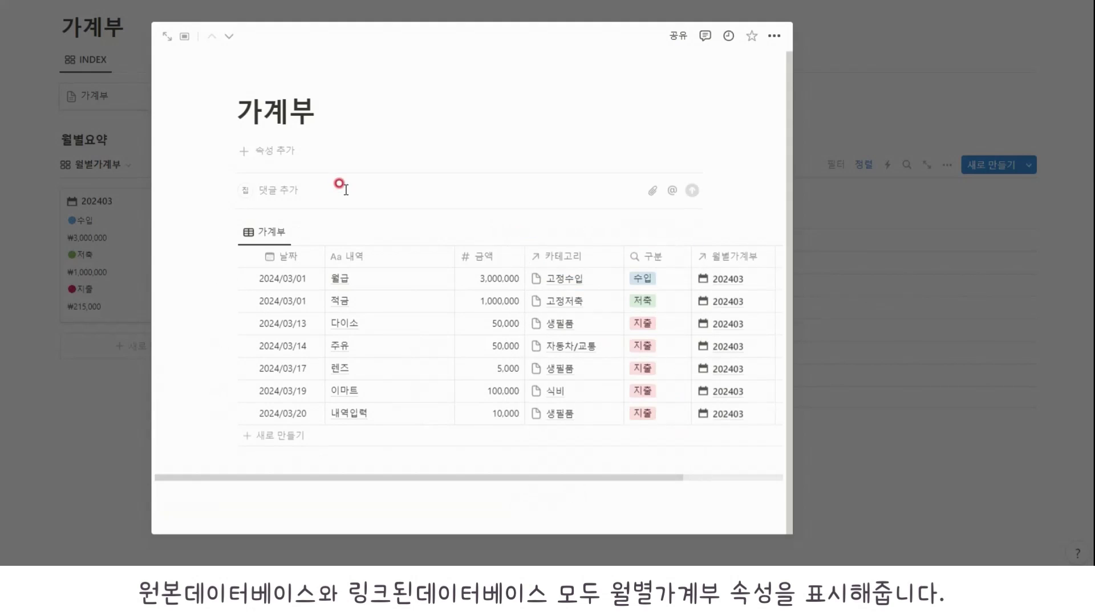
click(875, 211)
Show the 월별가계부 property in the linked 가계부 table view under 가계부캘린더
click(947, 165)
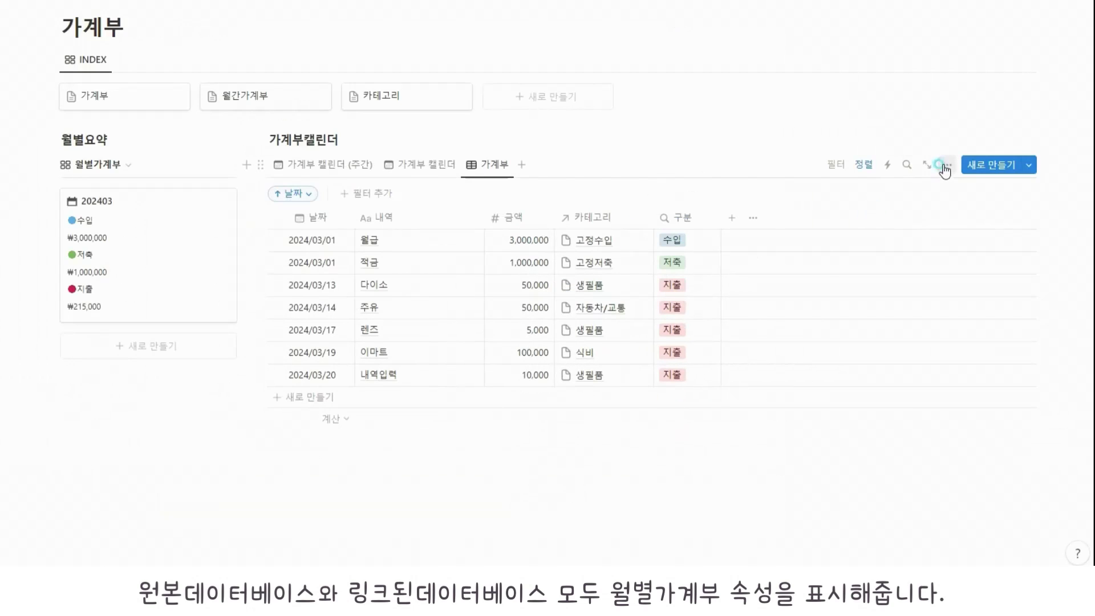
click(930, 293)
click(990, 384)
click(781, 173)
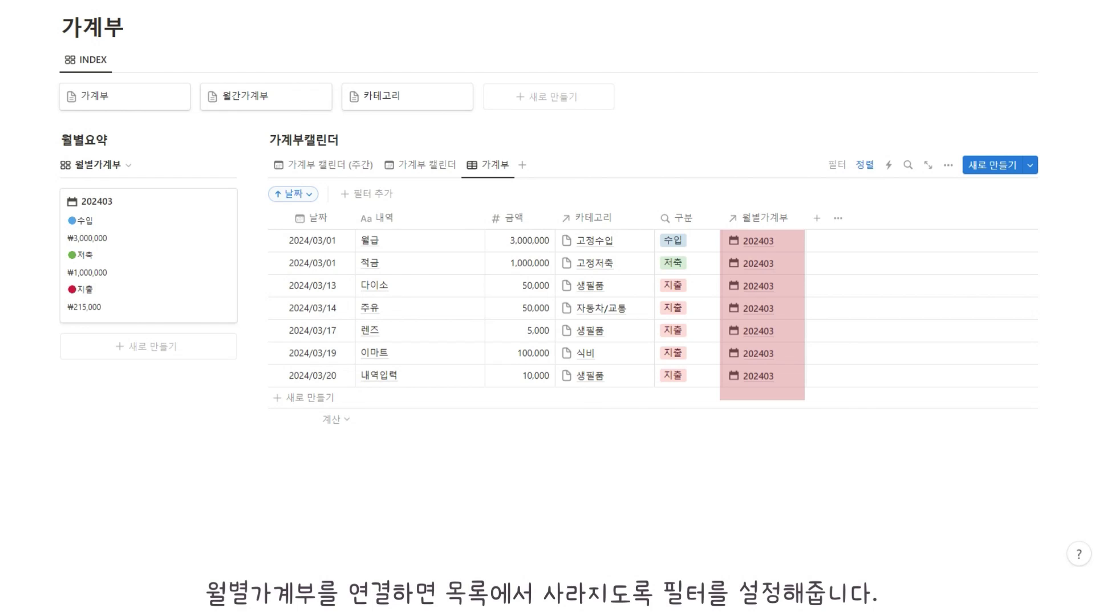
Filter the linked 가계부 table view to entries whose 월별가계부 property is empty (비어 있음)
click(837, 165)
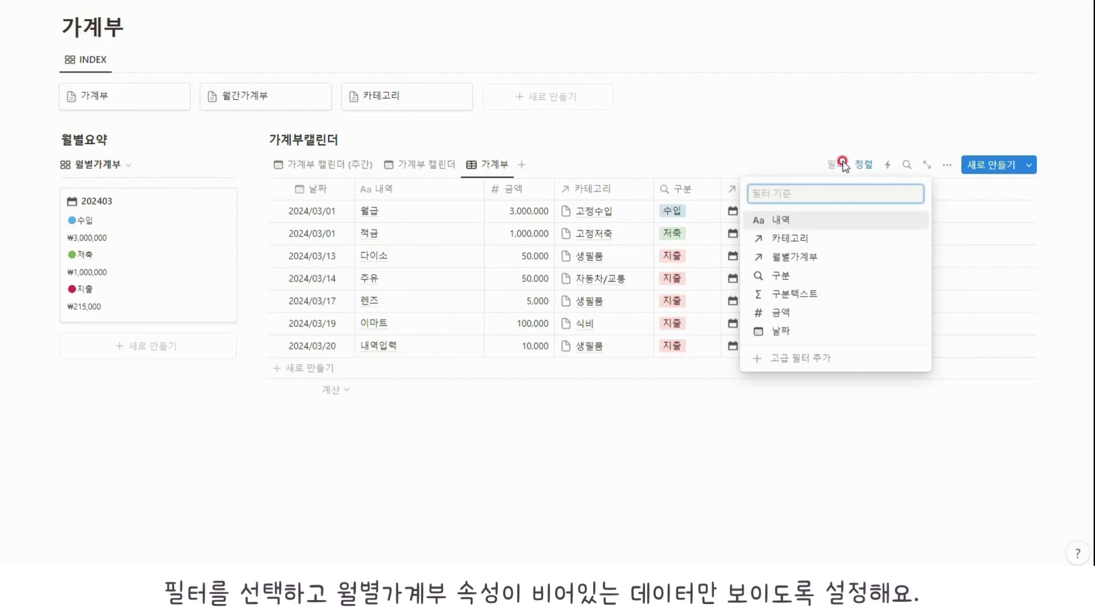
click(798, 256)
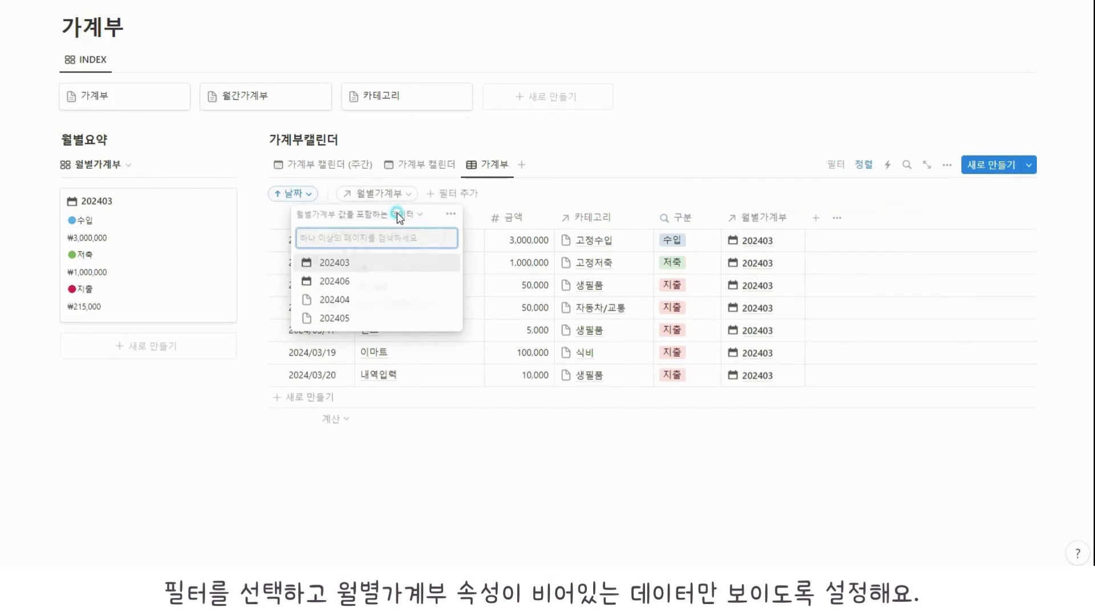
click(398, 215)
click(336, 270)
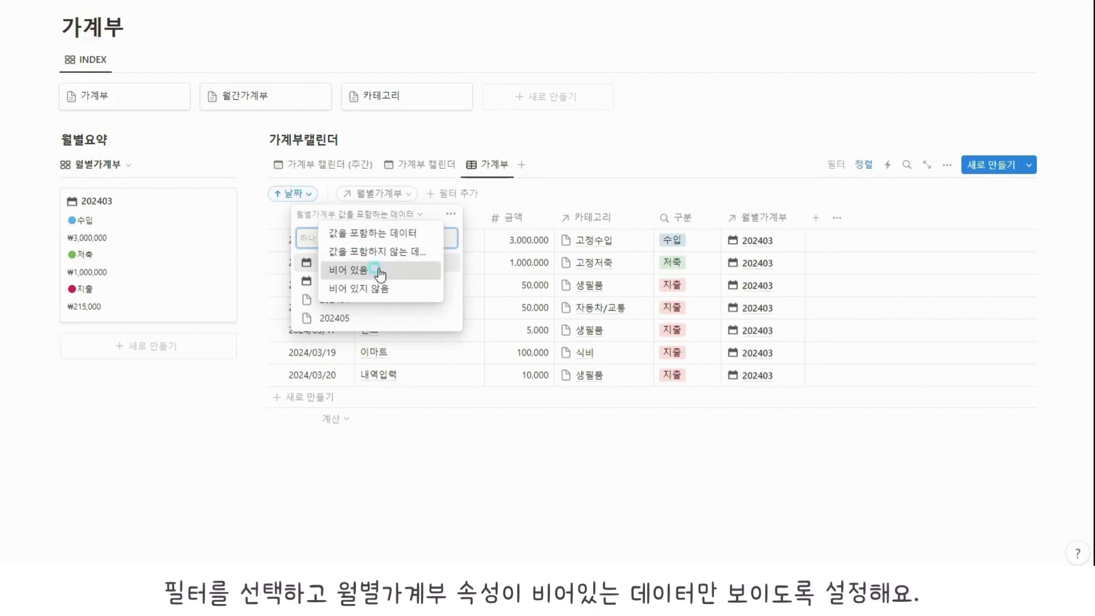
click(618, 183)
Add six blank entries to the linked 가계부 table under 가계부캘린더
click(470, 231)
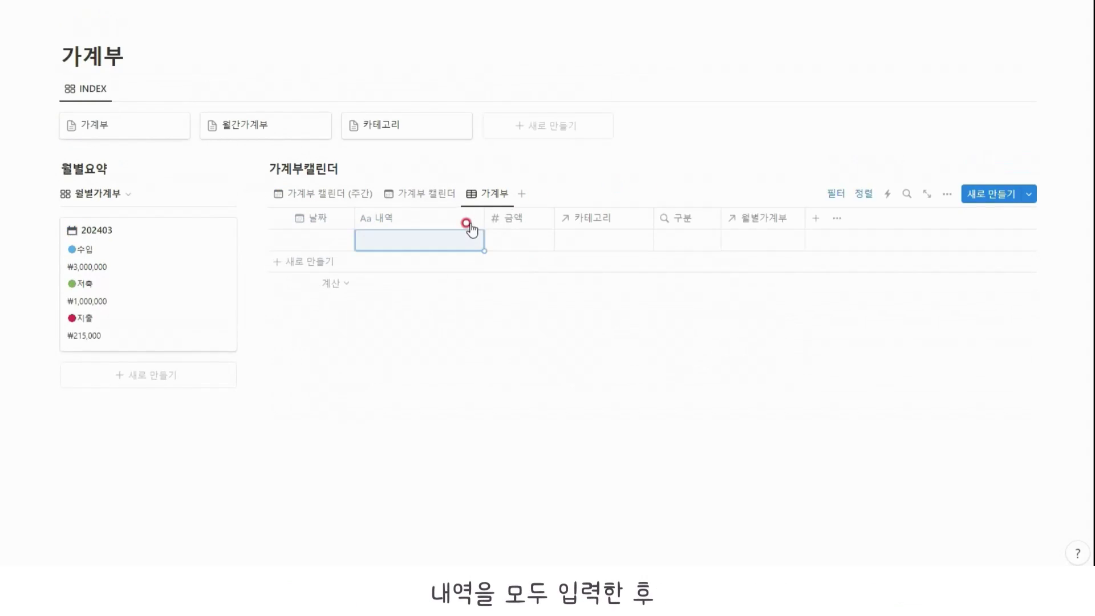
key(Return)
key(Return)
key(Return)
key(Return)
key(Return)
Fill the first blank entry with 2024/03/19, 내역, 10,000 and category 생필품, and copy these values into the five rows below
click(342, 239)
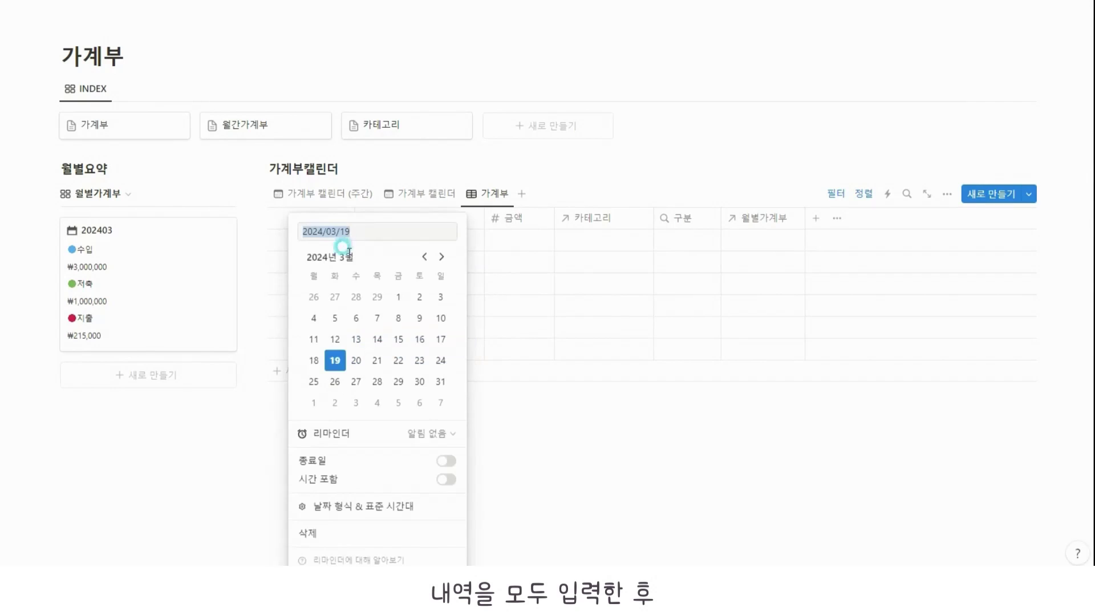
click(407, 232)
text(내역)
click(508, 238)
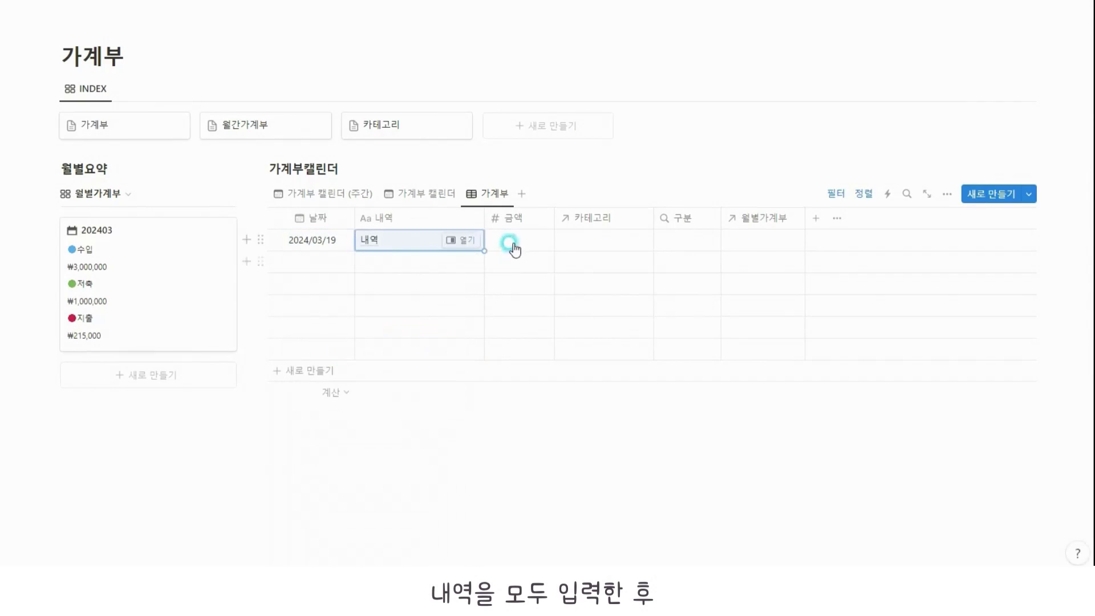
text(10,000)
click(562, 244)
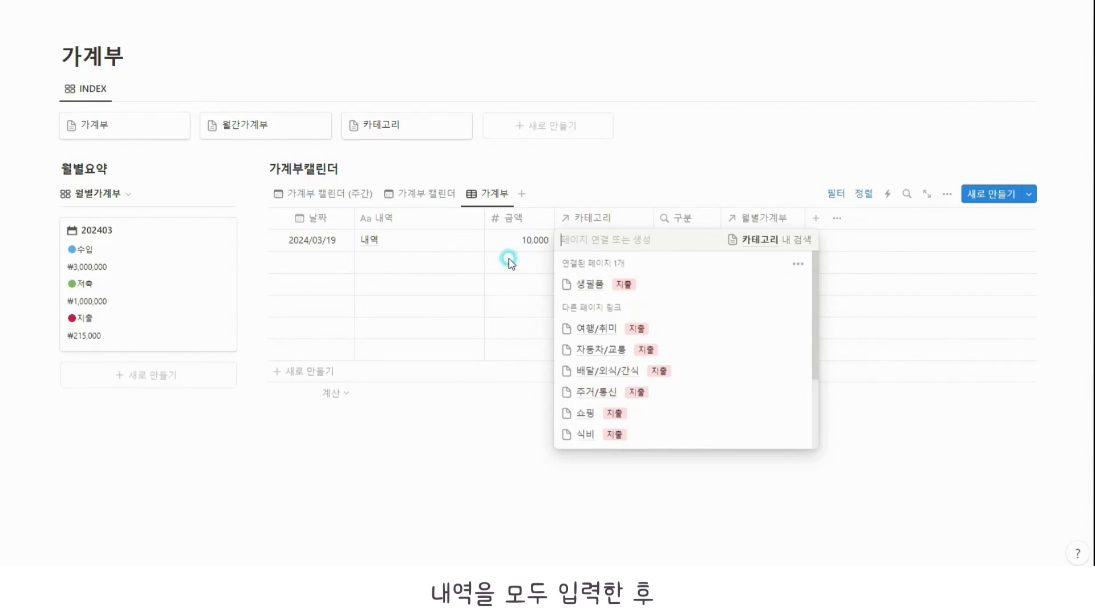
key(Return)
key(Escape)
drag(328, 262, 599, 349)
key(ctrl+v)
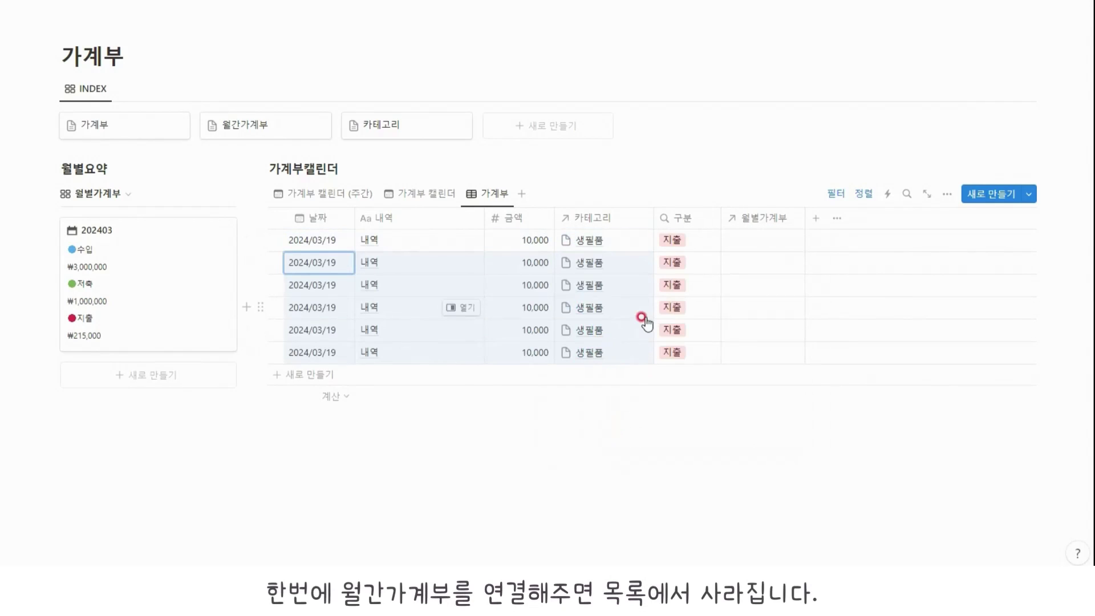
Select all six new entries and link them together to 202403 in the 월별가계부 property
click(277, 218)
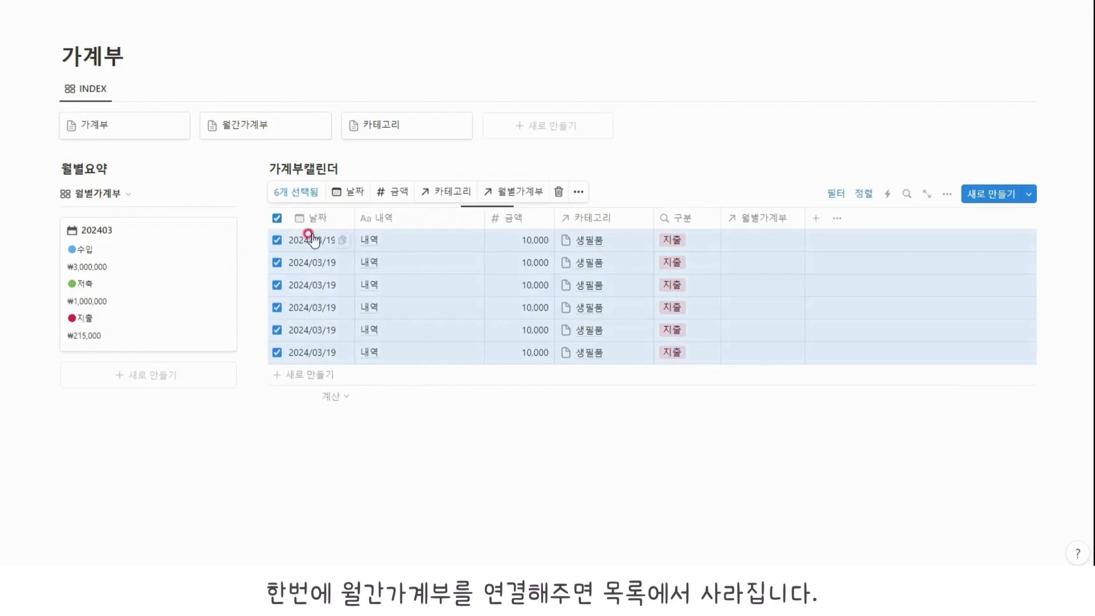
click(505, 191)
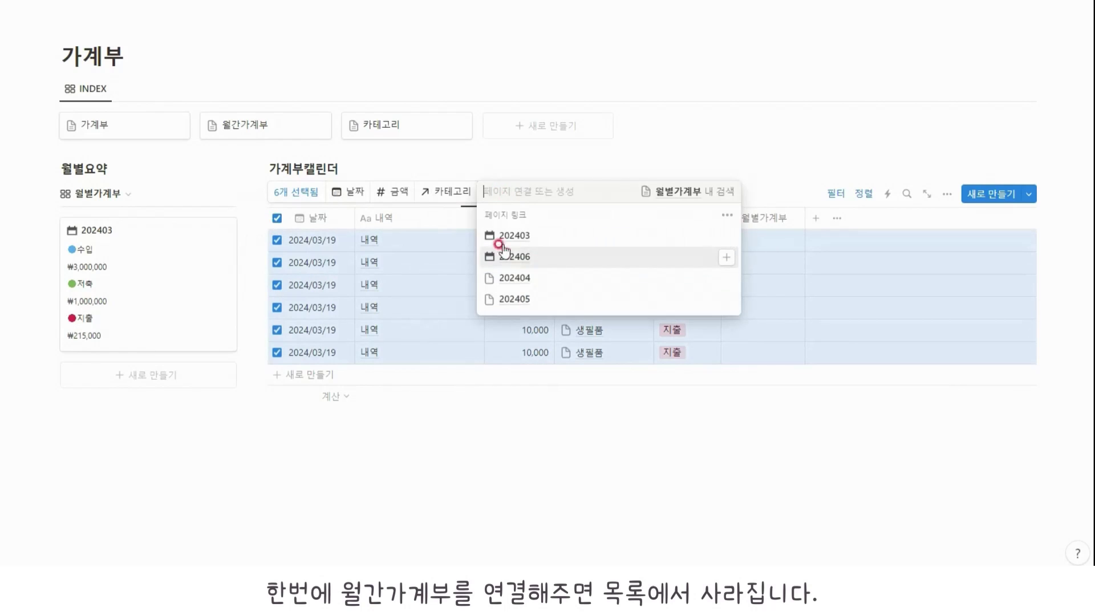
click(514, 236)
click(720, 163)
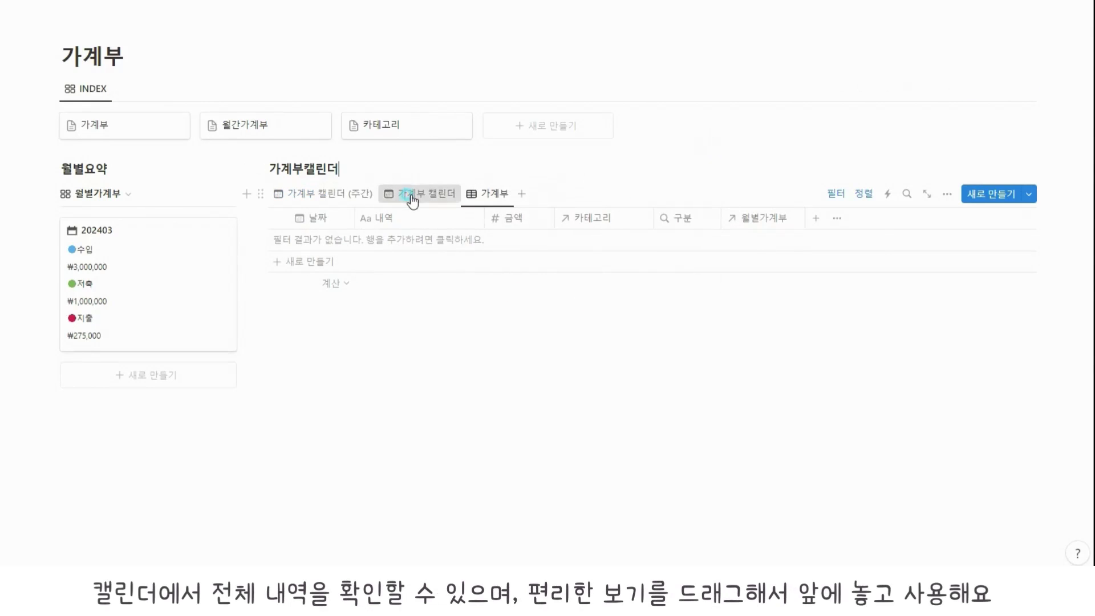
Check the entries in the 가계부 캘린더 view, move the 가계부 table view to the front and widen the 월별요약 column
click(411, 195)
scroll(563, 371, down, 3)
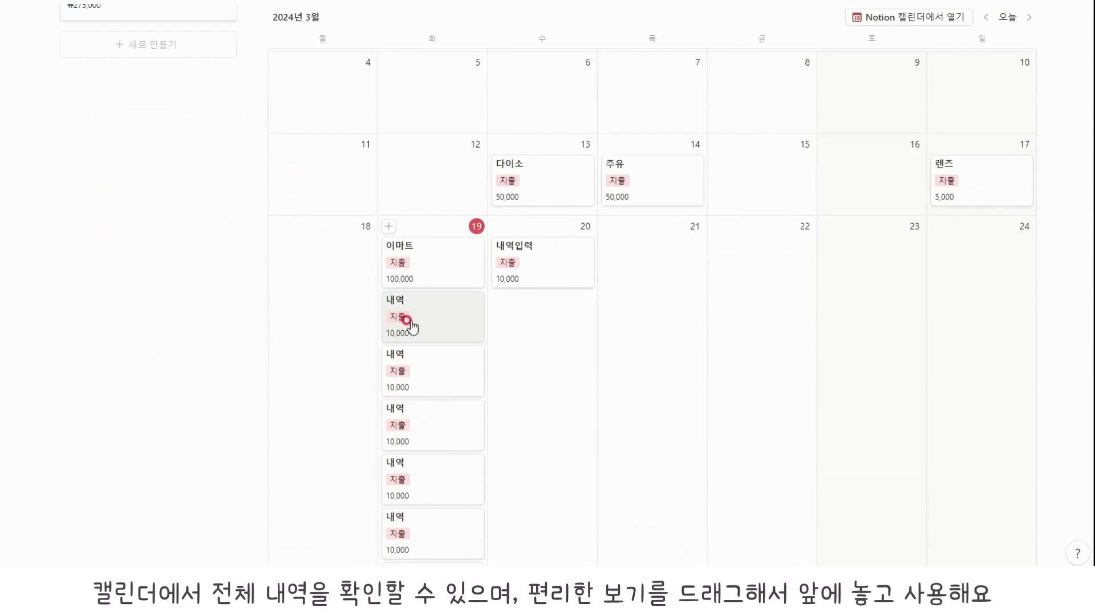
scroll(410, 319, up, 5)
click(357, 127)
drag(487, 136, 317, 127)
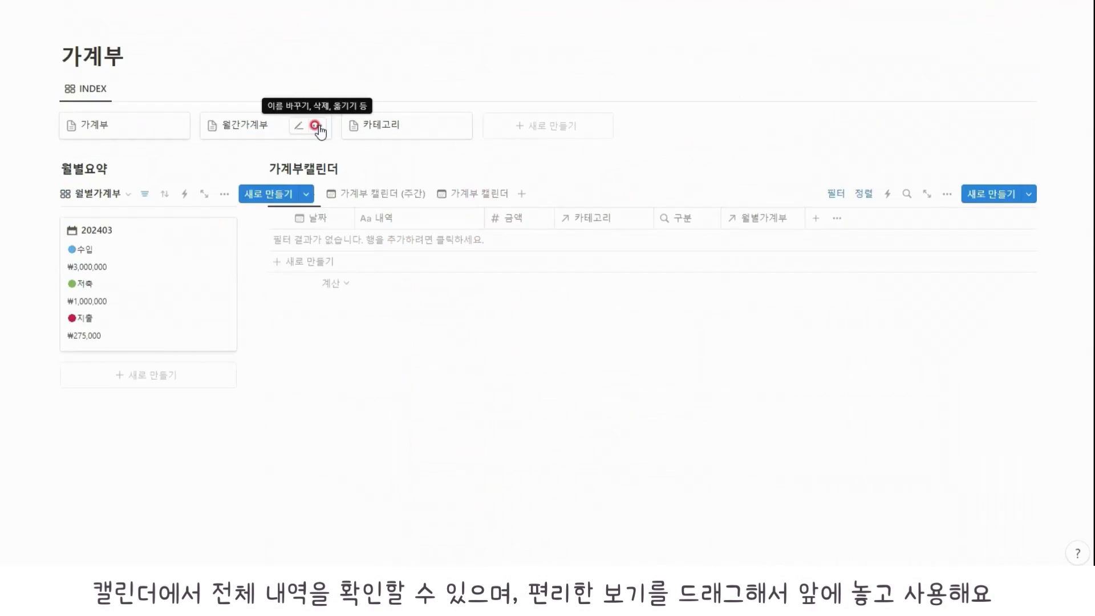
drag(250, 242, 301, 261)
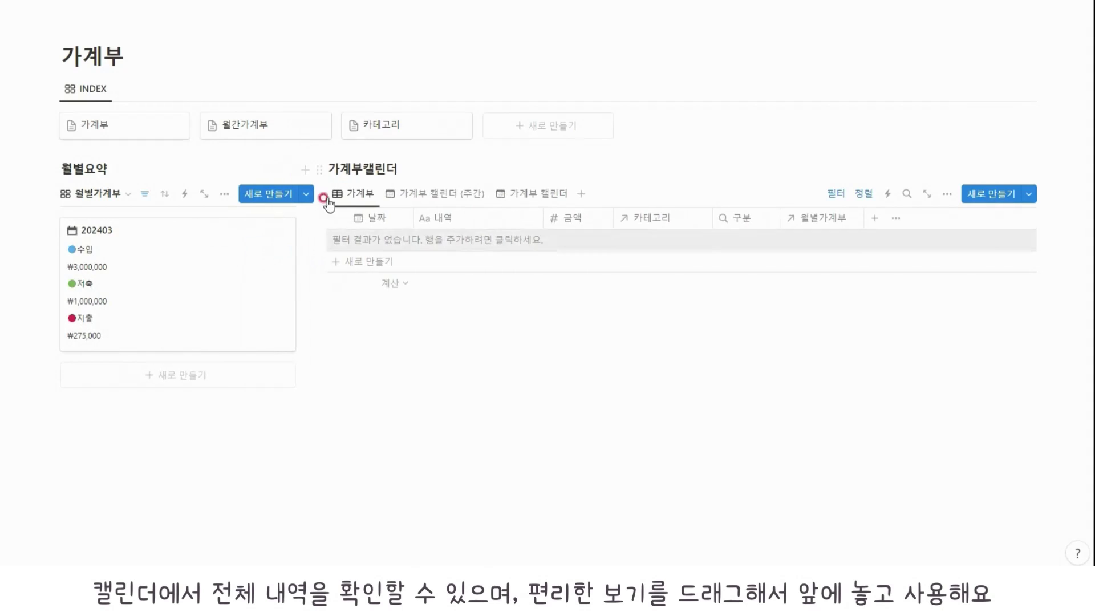
Sort the source table on the 가계부 page by 날짜 in descending order (내림차순) and search it for 이마트
click(132, 128)
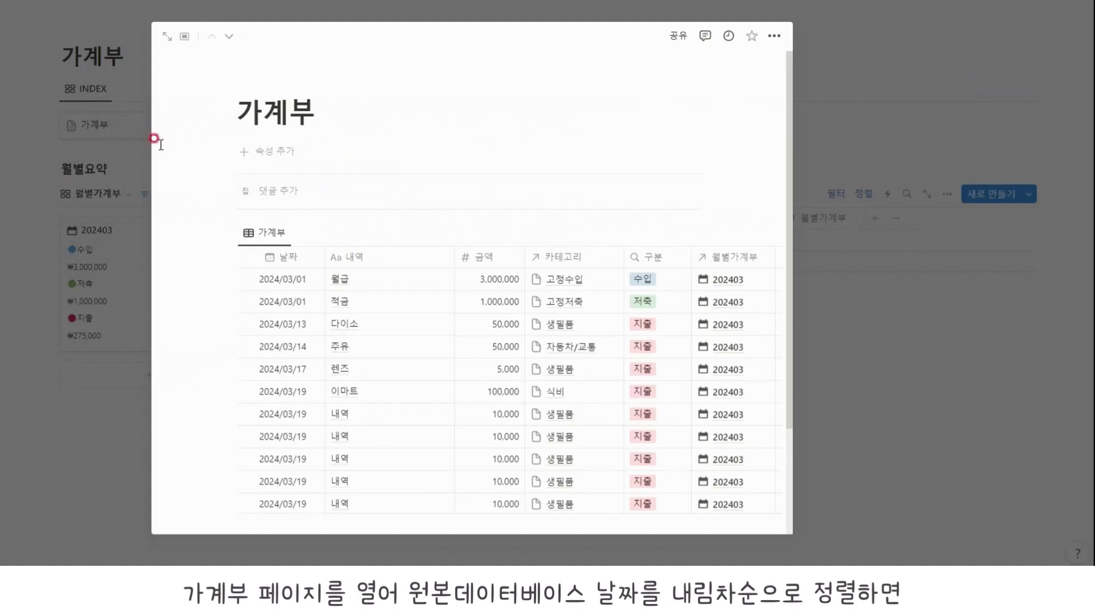
mouse_move(412, 219)
click(526, 232)
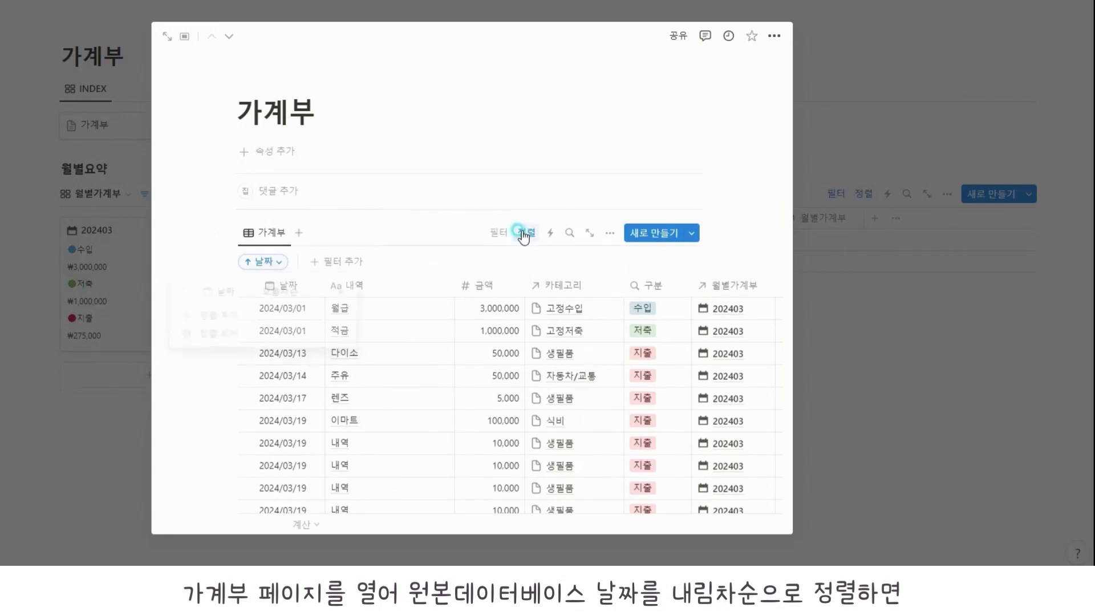
click(284, 293)
click(268, 335)
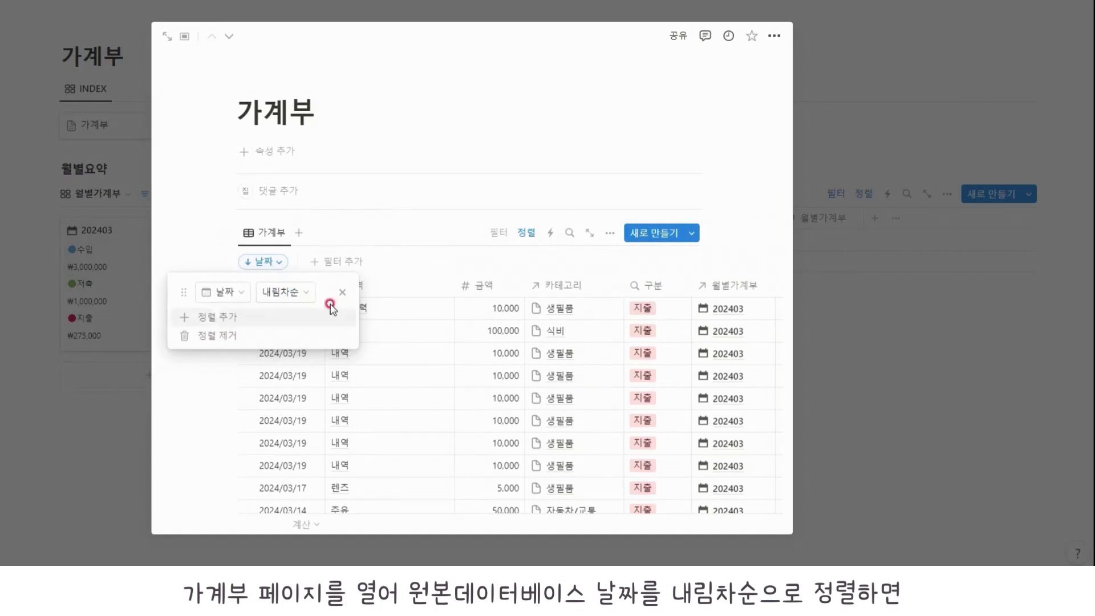
click(399, 249)
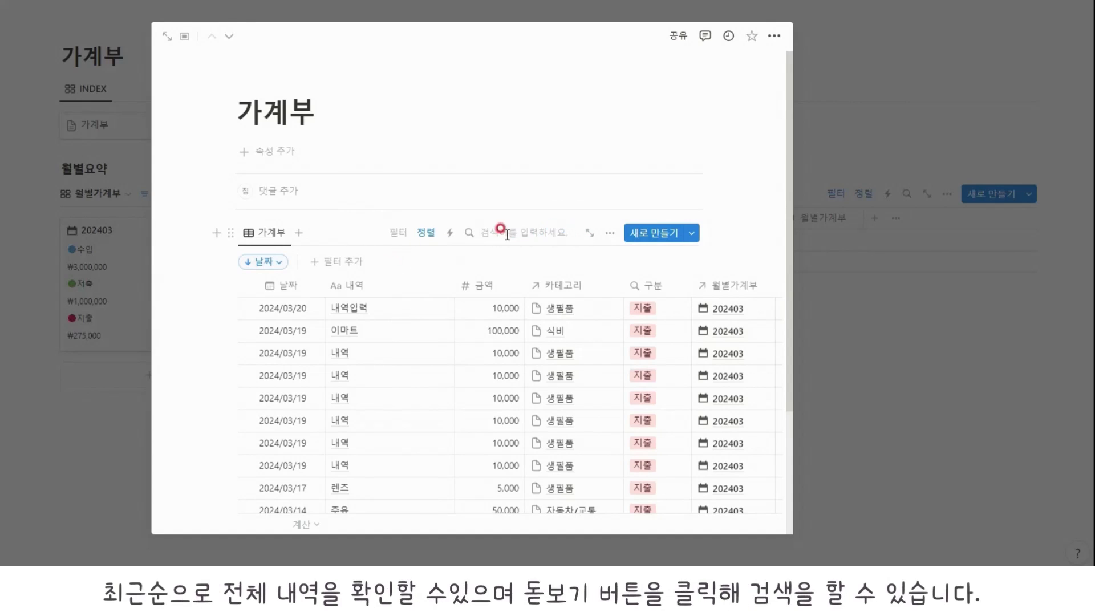
text(이마트)
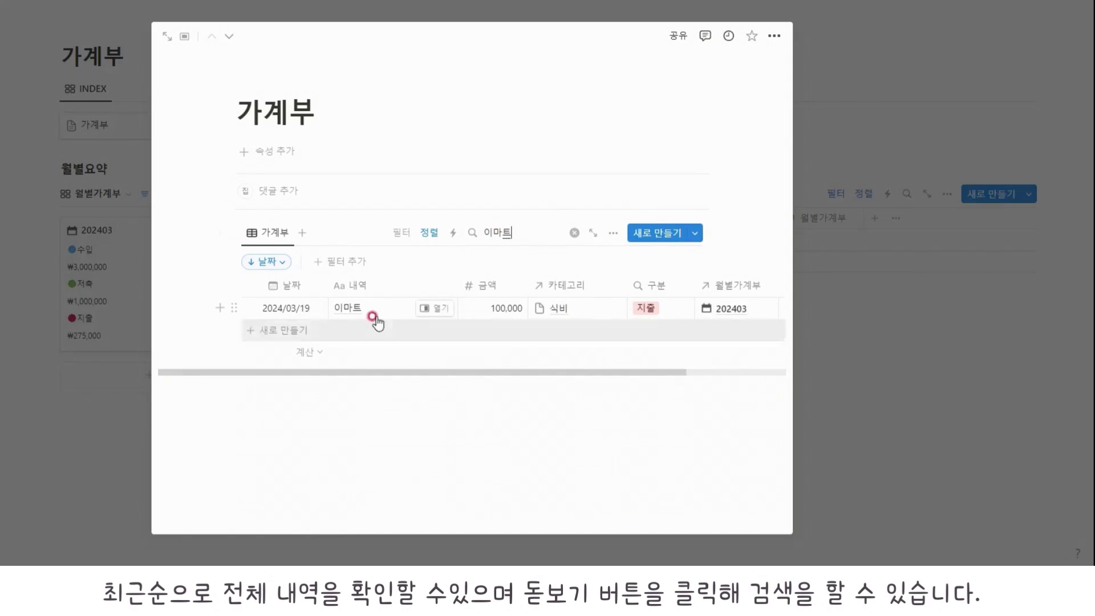
click(360, 311)
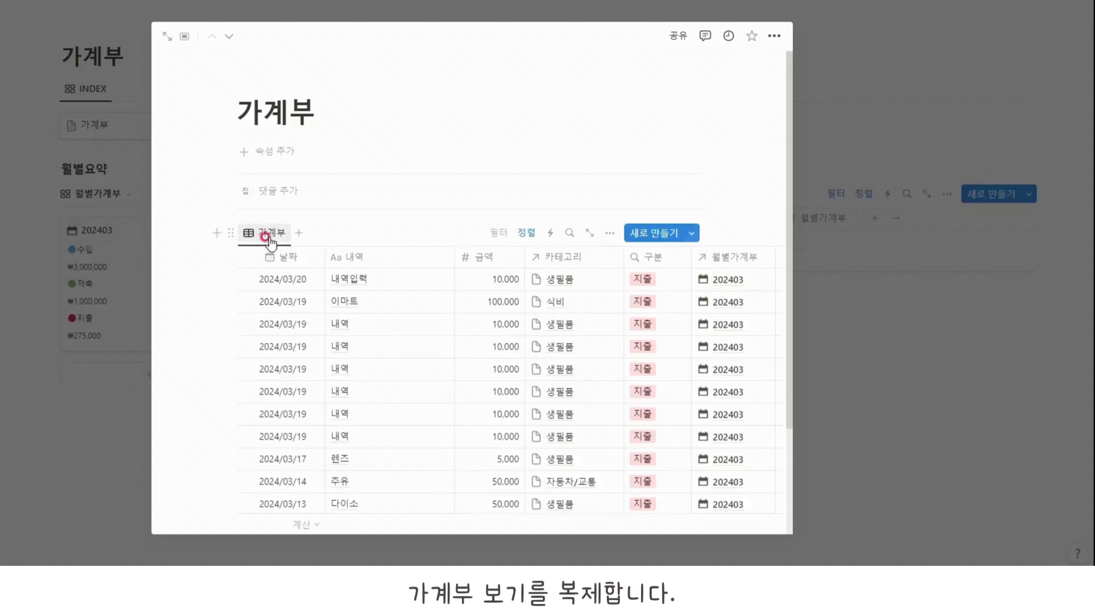
Duplicate the 가계부 view of the source table and name the copy 주차별 지출
click(256, 235)
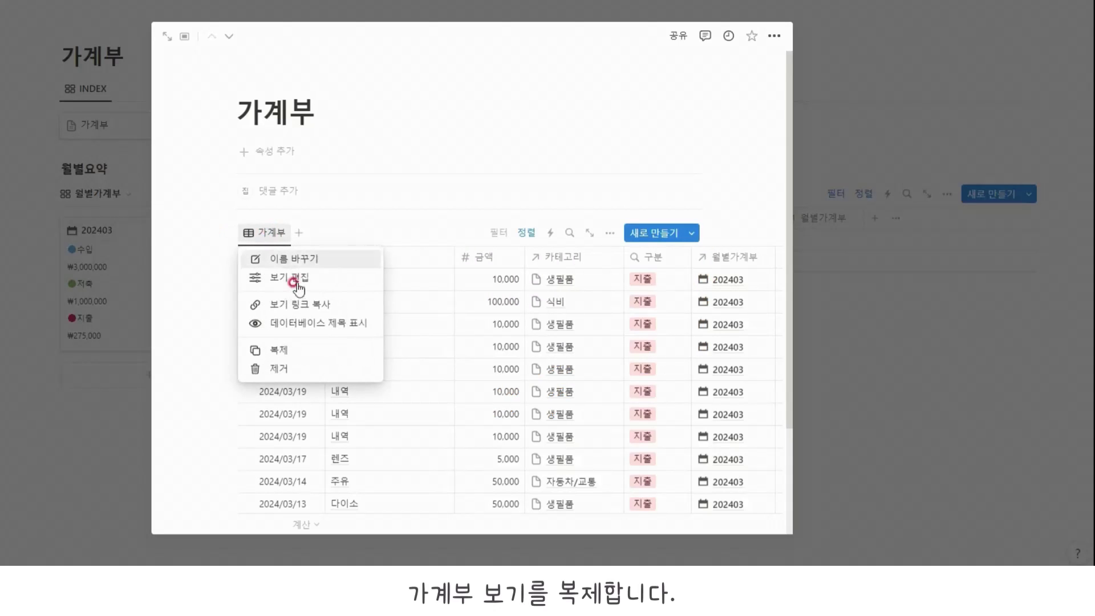
click(292, 355)
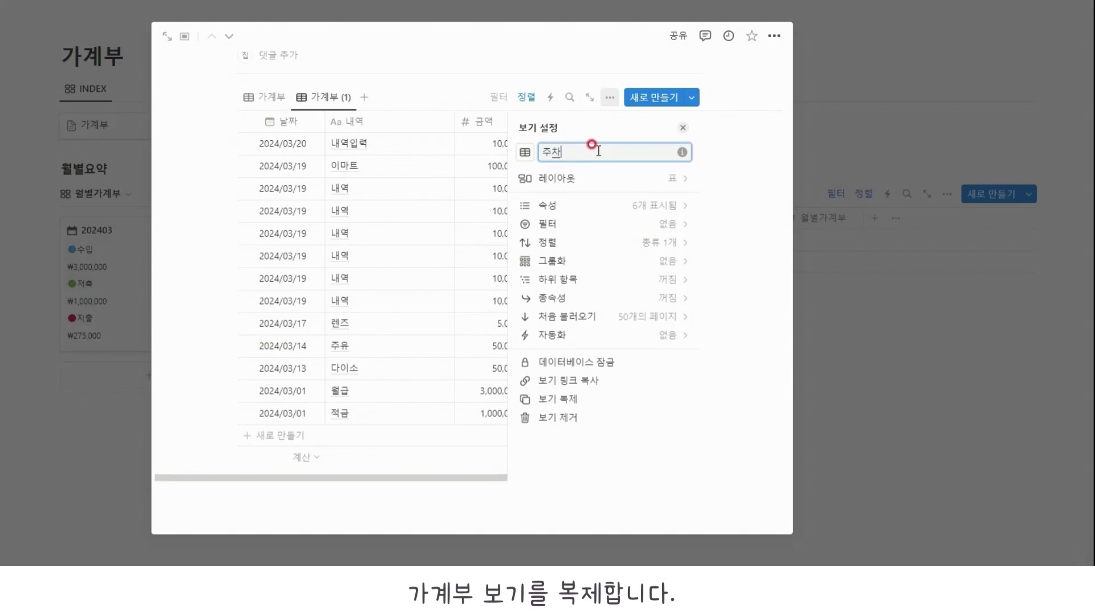
text(주차별 지출)
Group the 주차별 지출 view by 날짜 per week (주별) with the groups sorted newest first (최신순)
click(552, 261)
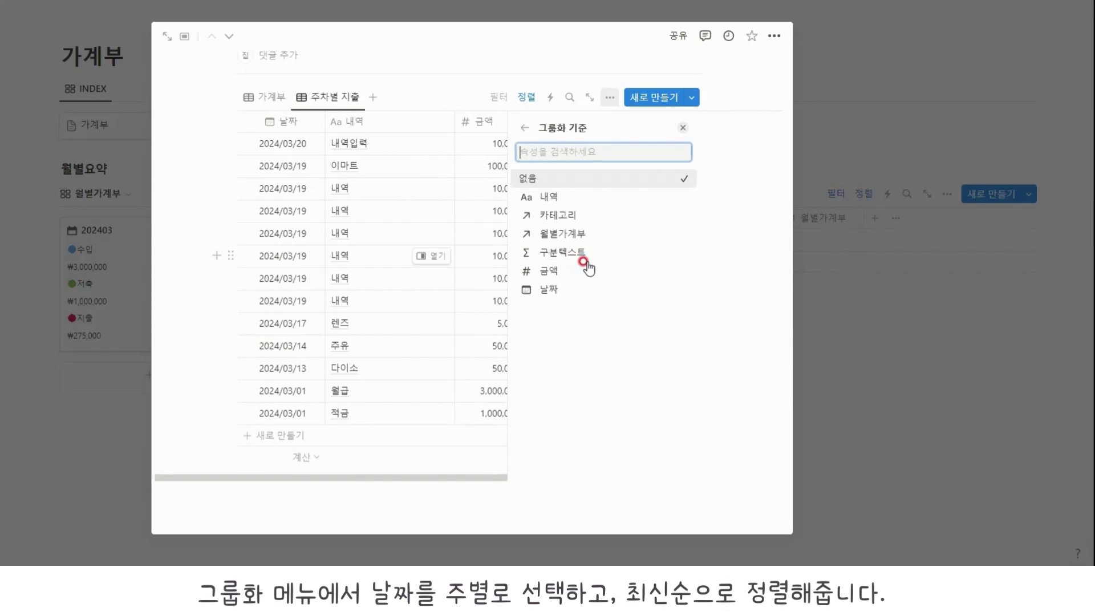
click(548, 288)
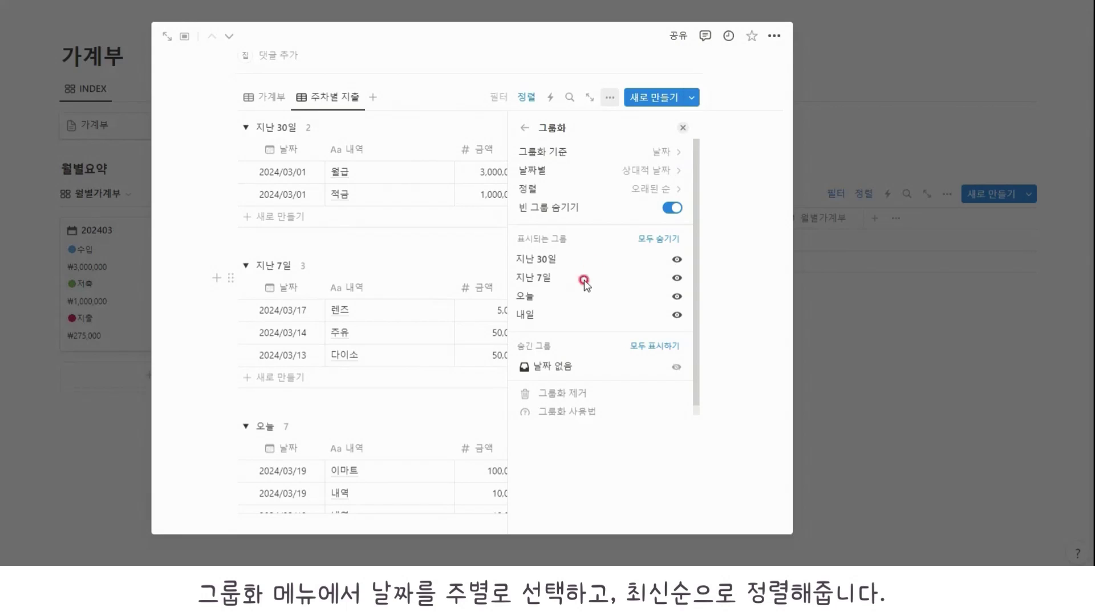
click(644, 171)
click(556, 230)
click(650, 189)
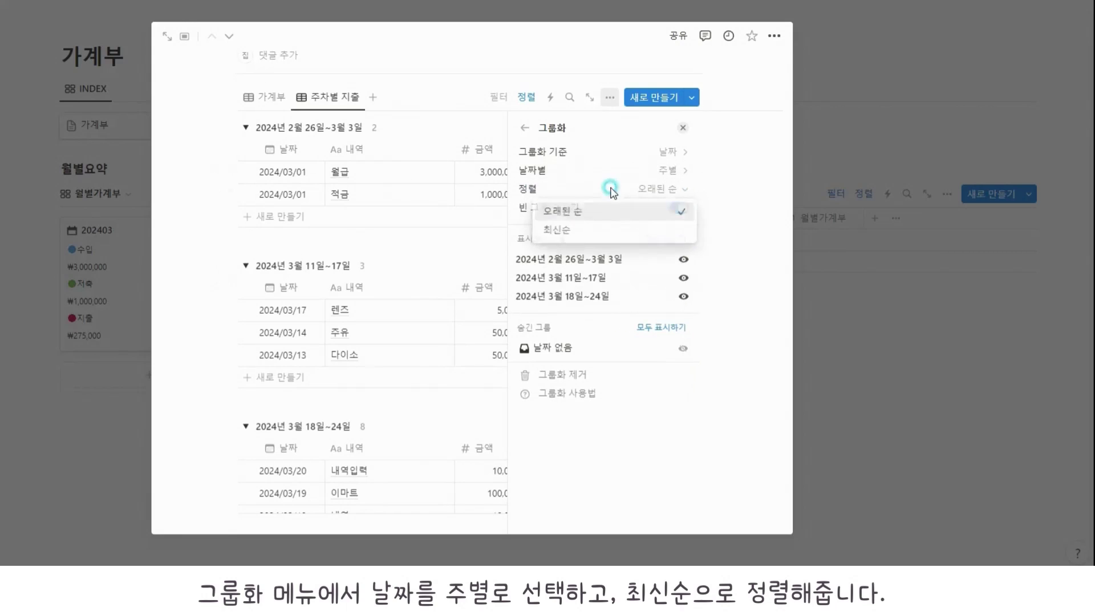
click(599, 231)
click(467, 115)
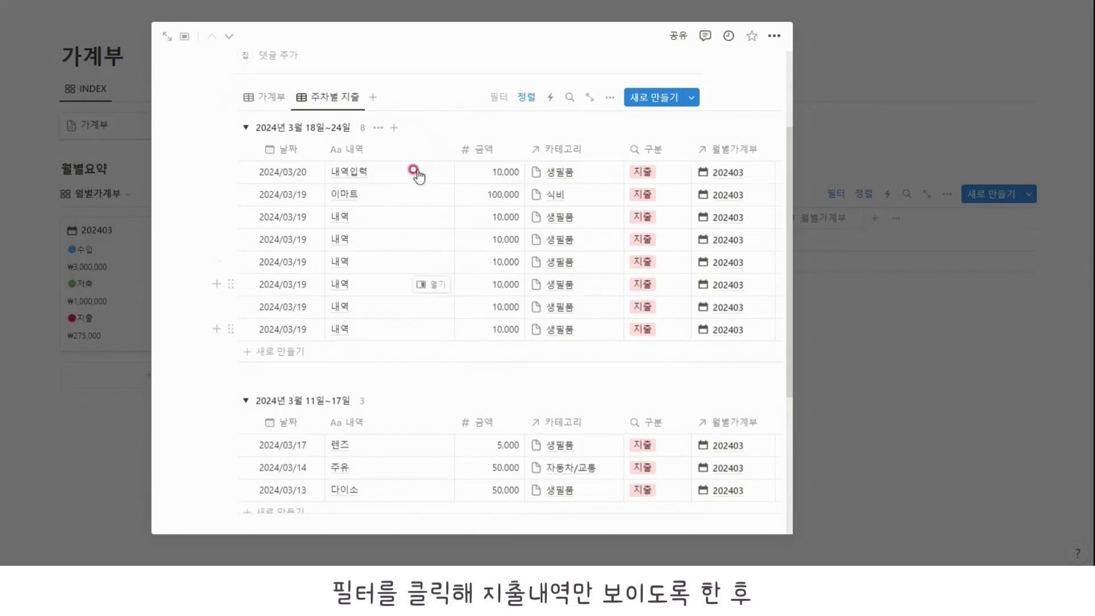
Filter the 주차별 지출 view to entries whose 구분 is 지출
click(499, 96)
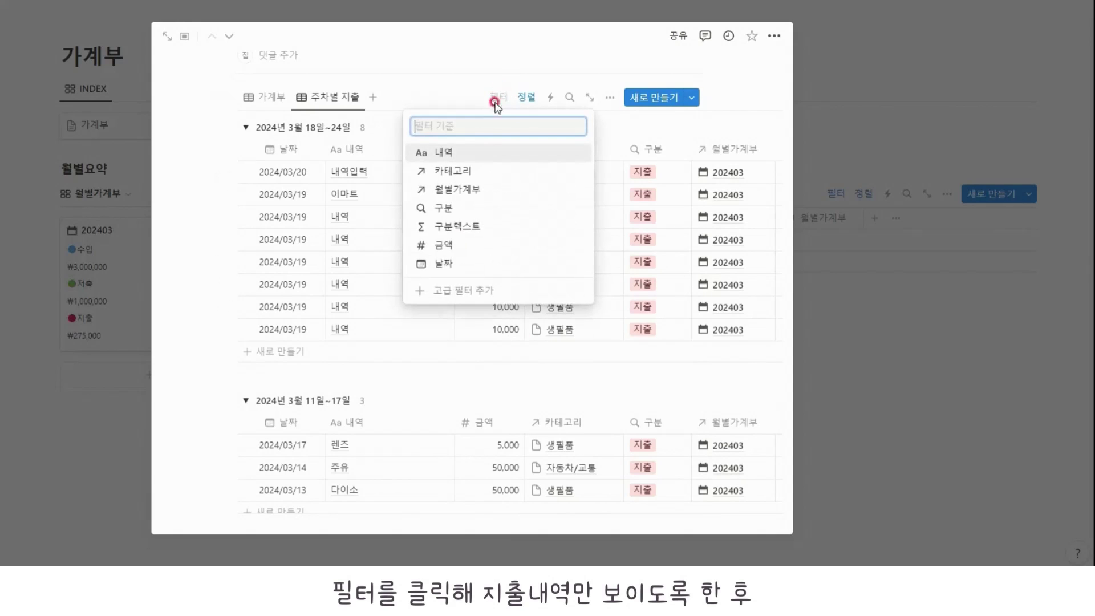
click(452, 208)
click(263, 232)
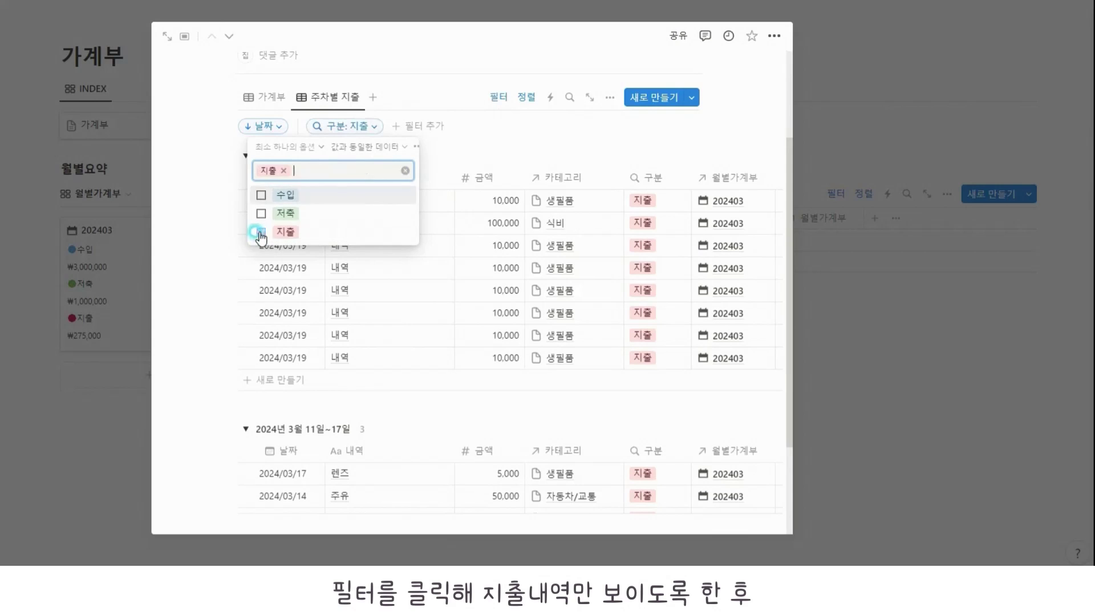
click(478, 149)
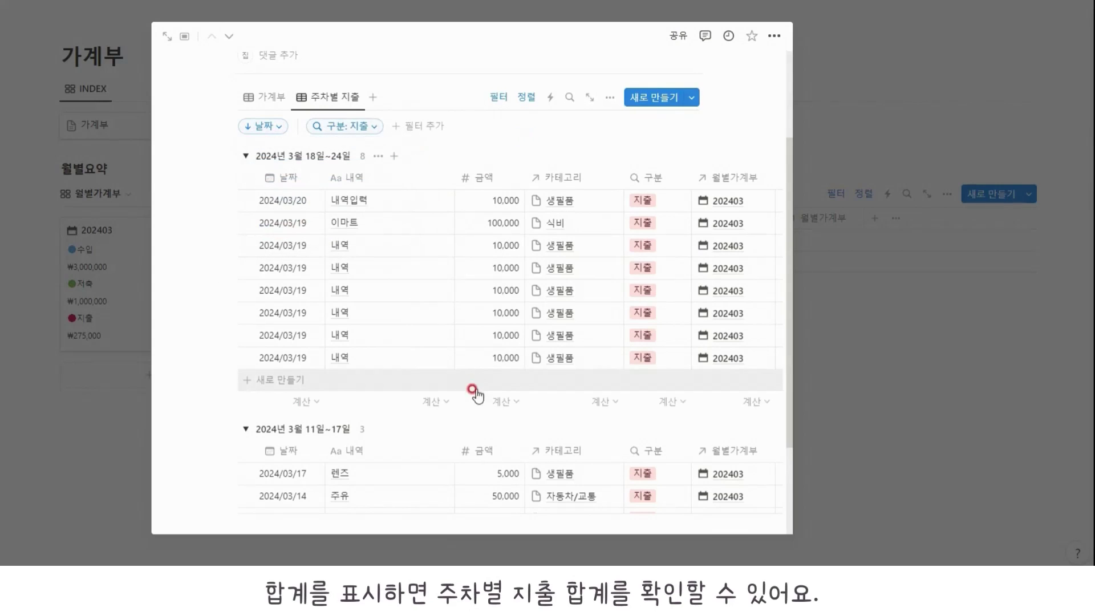
Show the 금액 sum (합계) below the column and in the headings of the weekly groups
click(495, 402)
click(454, 288)
click(361, 157)
mouse_move(364, 306)
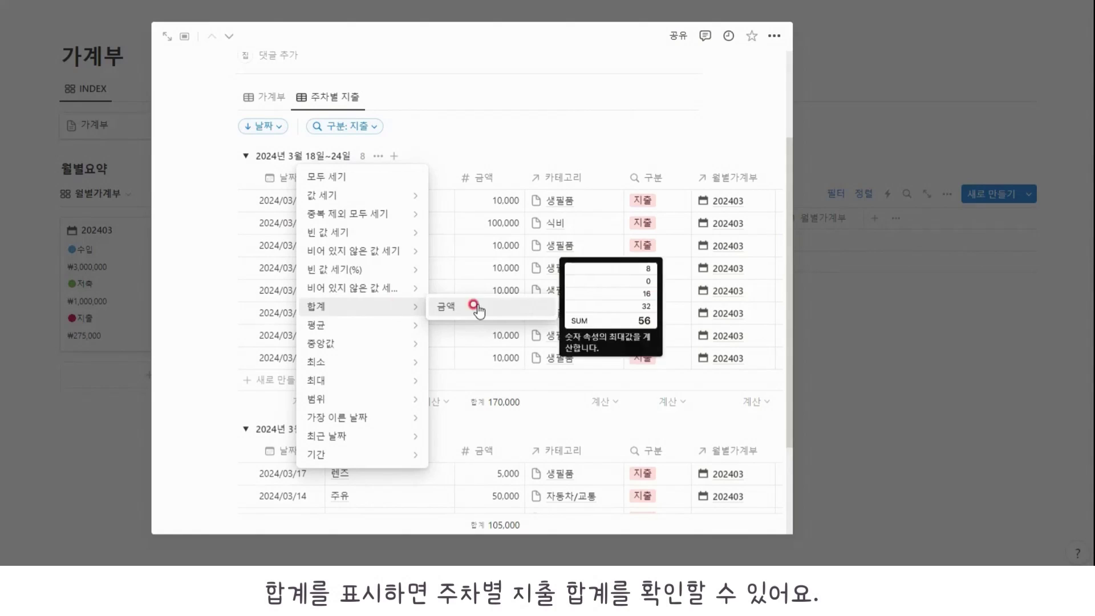
click(470, 306)
click(244, 159)
click(339, 336)
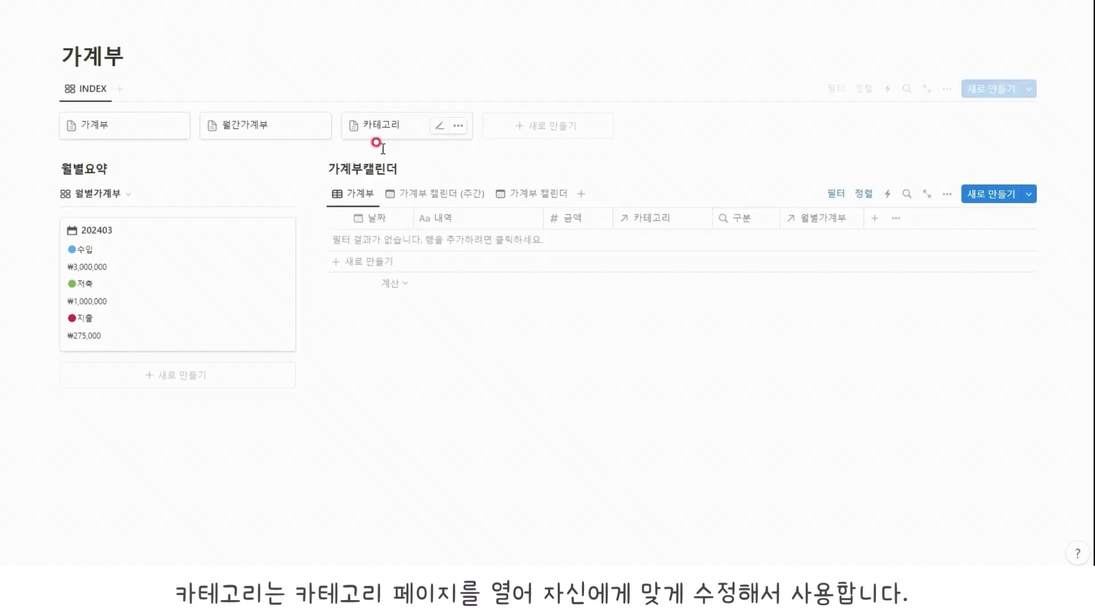
Add a category with a name starting with 부모 to the 지출 group on the 카테고리 page and close the page
click(378, 143)
scroll(342, 257, down, 4)
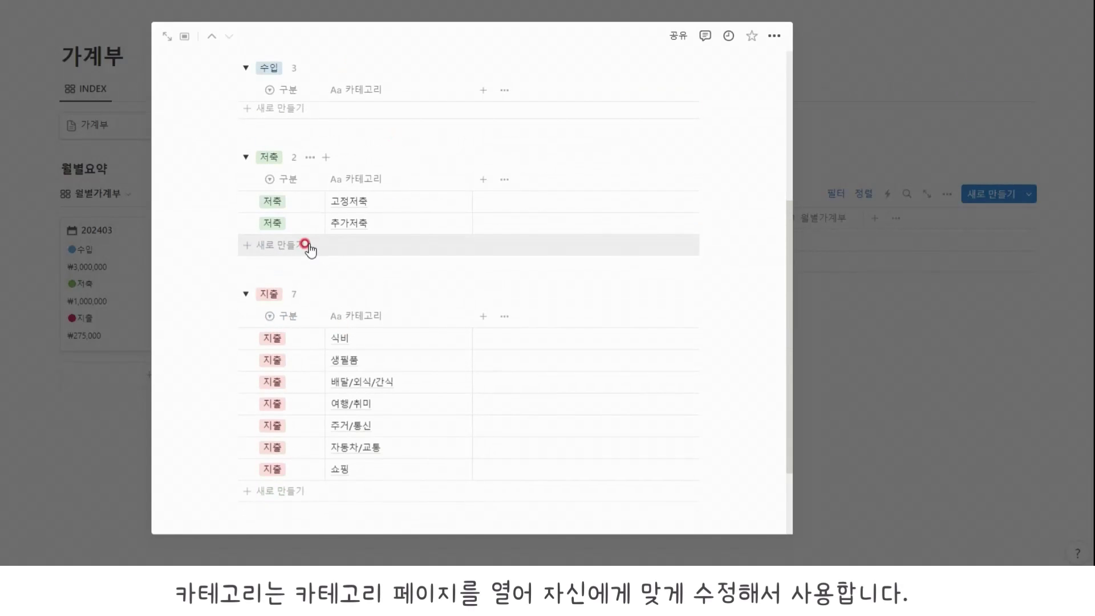
scroll(308, 246, down, 2)
click(297, 382)
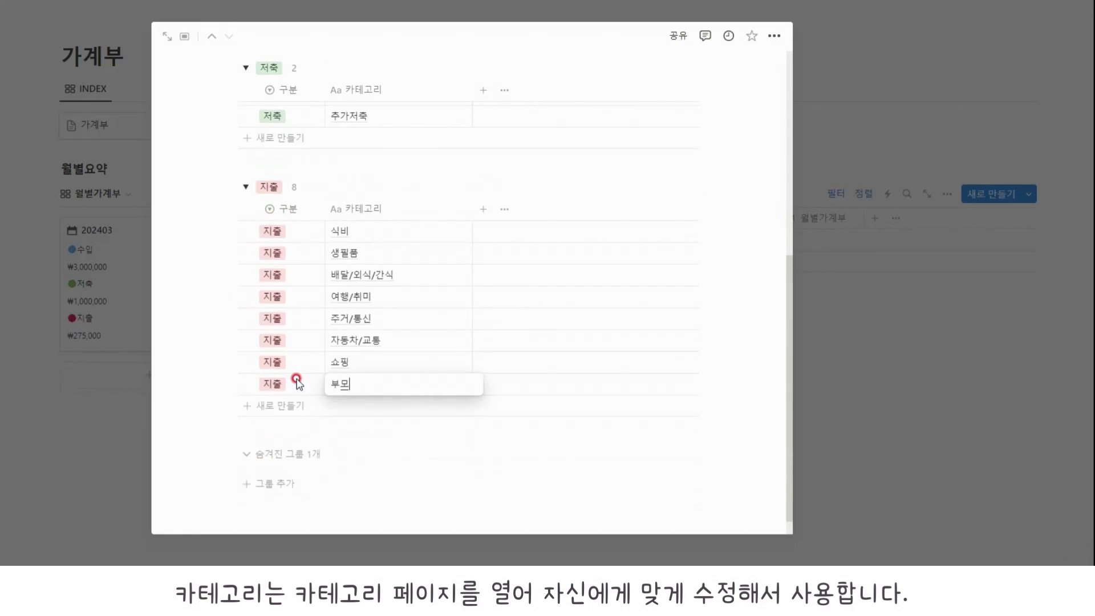
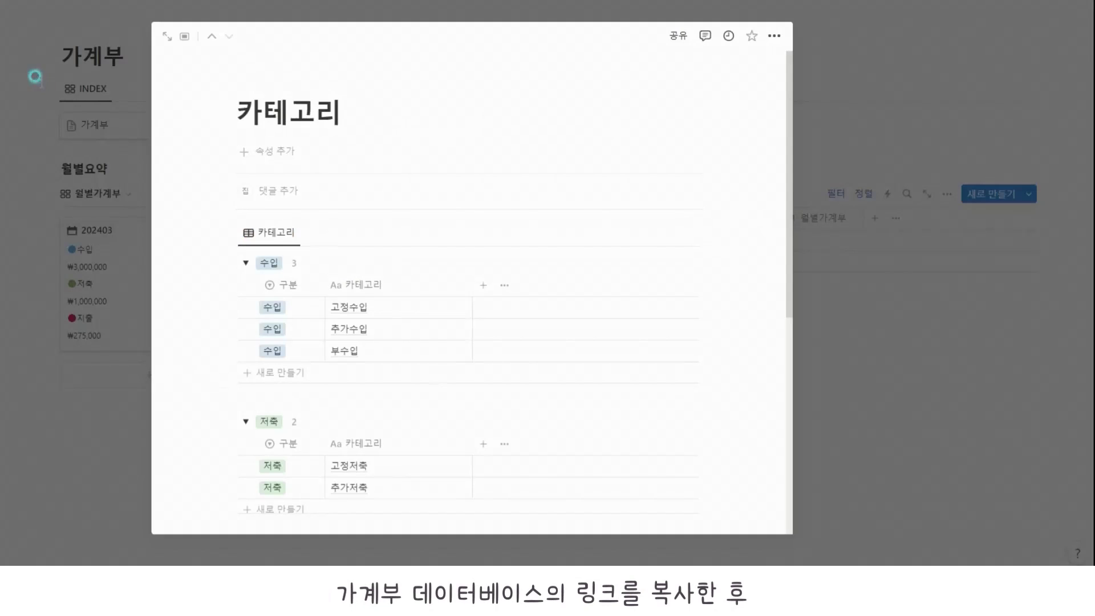
key(Escape)
Open the 가계부 database page, copy the link to its 가계부 view and close the page
click(125, 122)
click(304, 234)
click(277, 233)
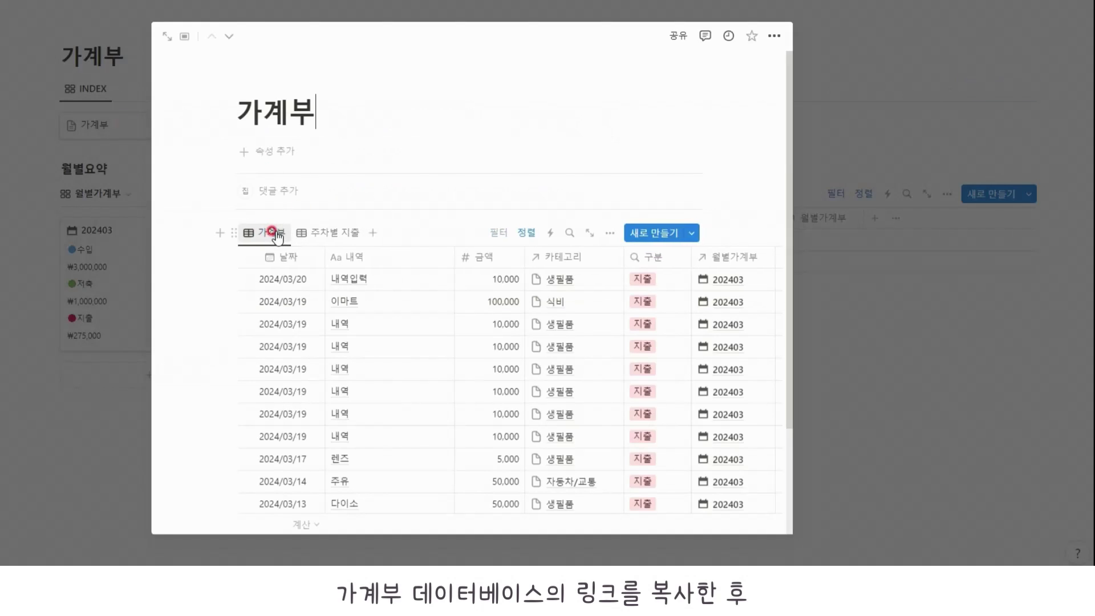
click(277, 234)
click(297, 306)
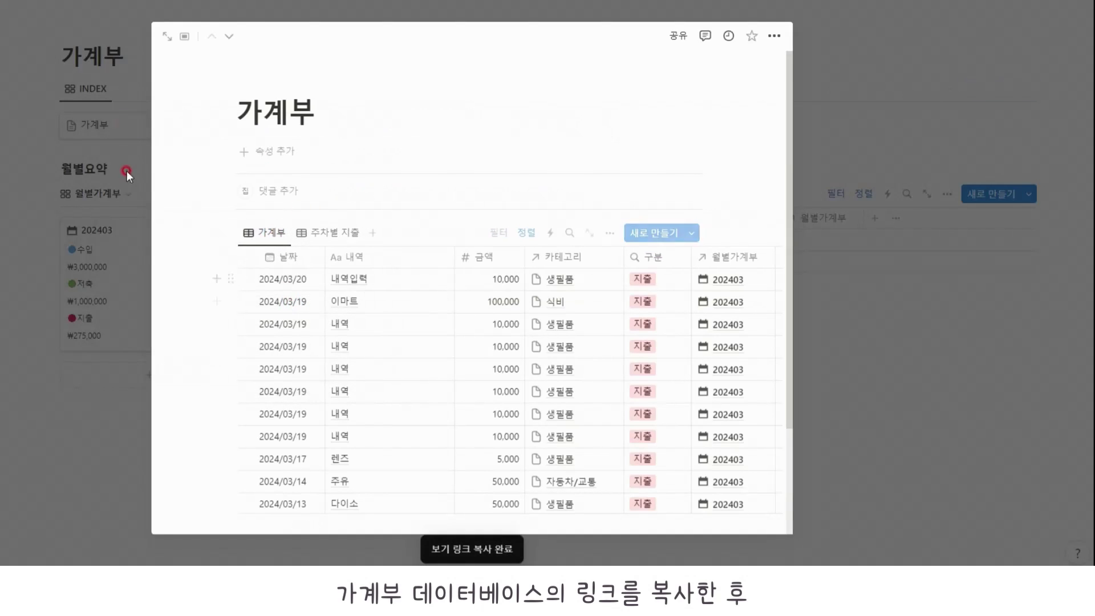
click(118, 155)
Create a new template in the 카테고리 database
click(388, 132)
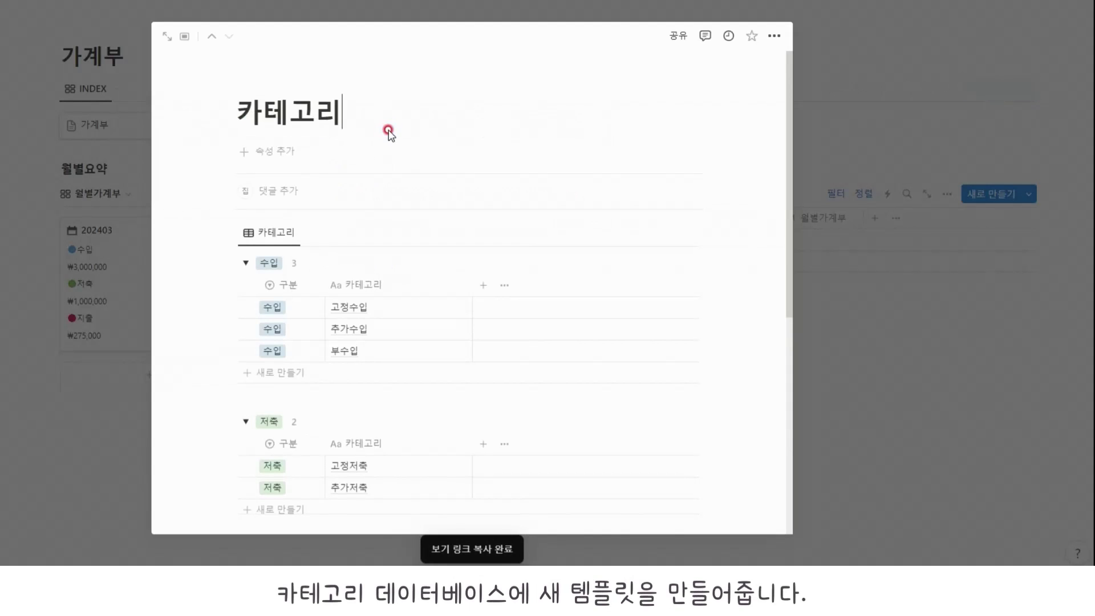
click(691, 233)
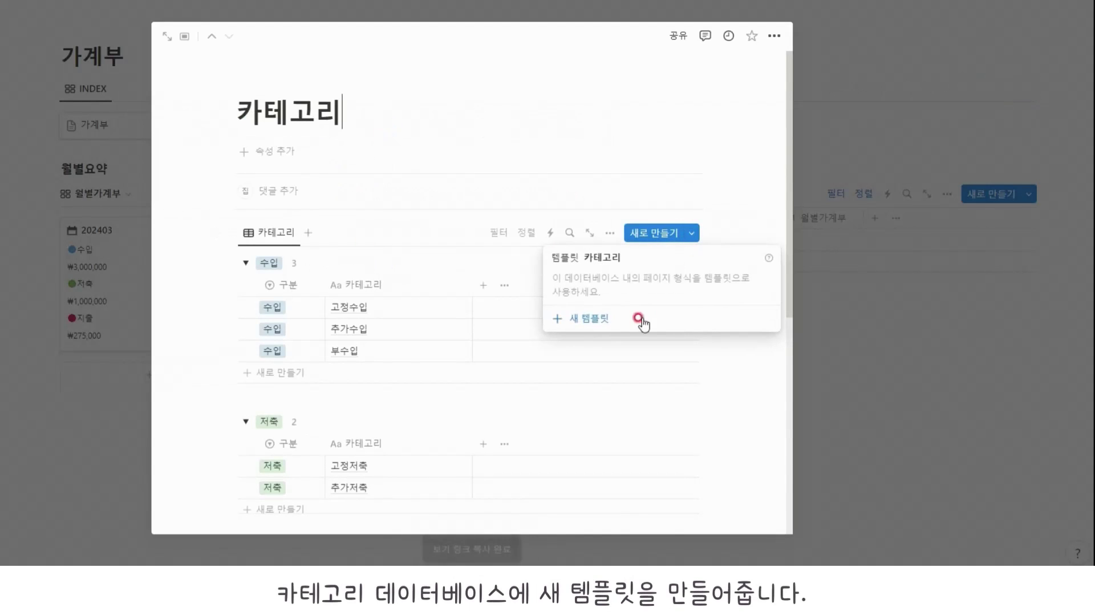
click(620, 319)
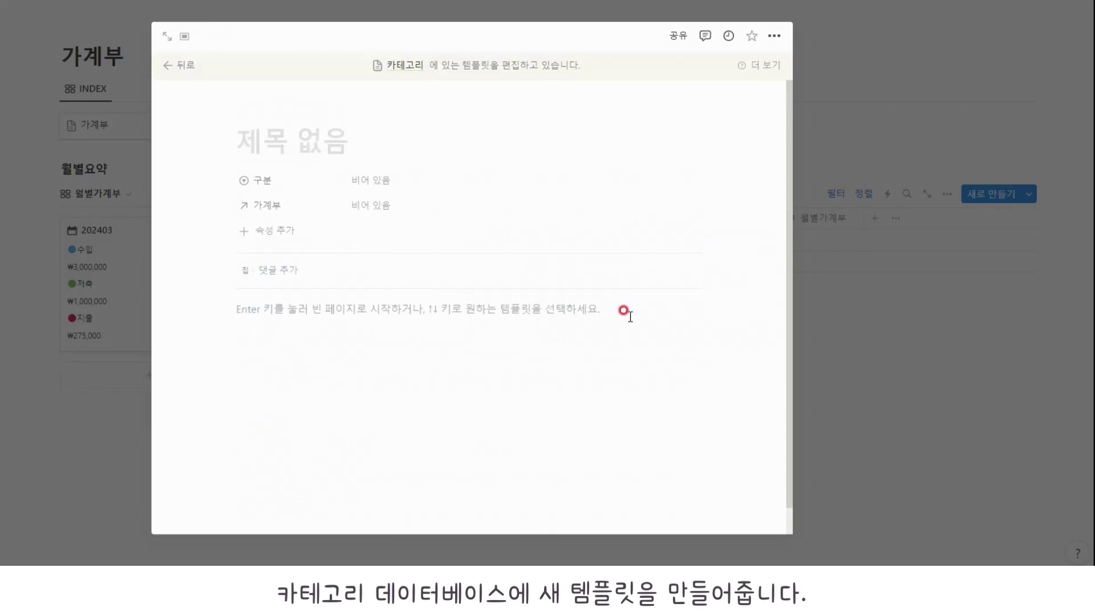
Paste the copied link into the template body as a linked database view based on the existing 가계부 view
click(245, 312)
key(ctrl+v)
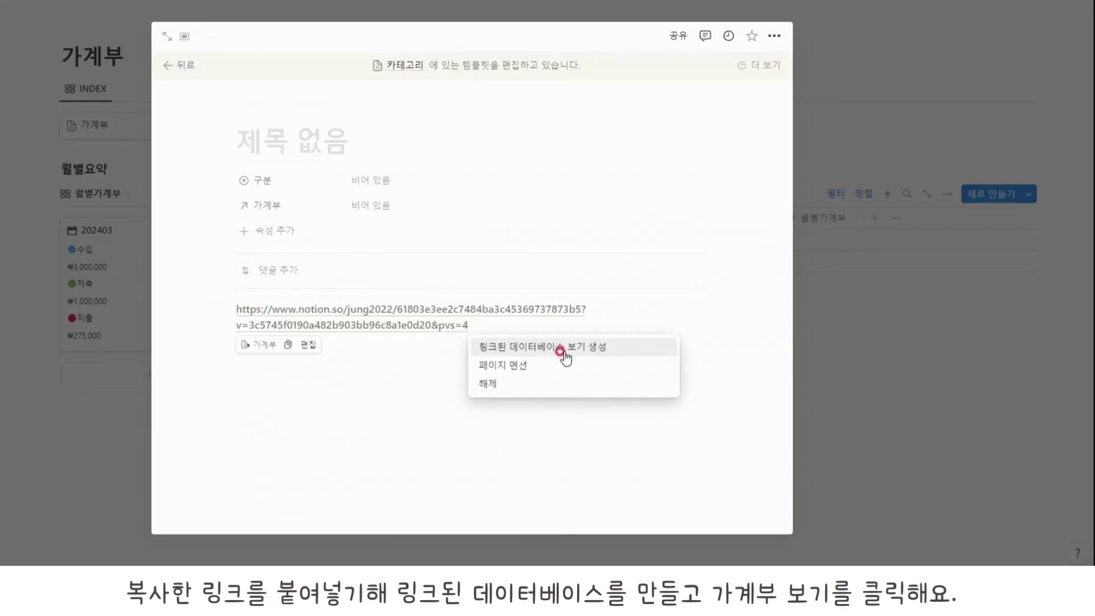
click(562, 349)
click(579, 168)
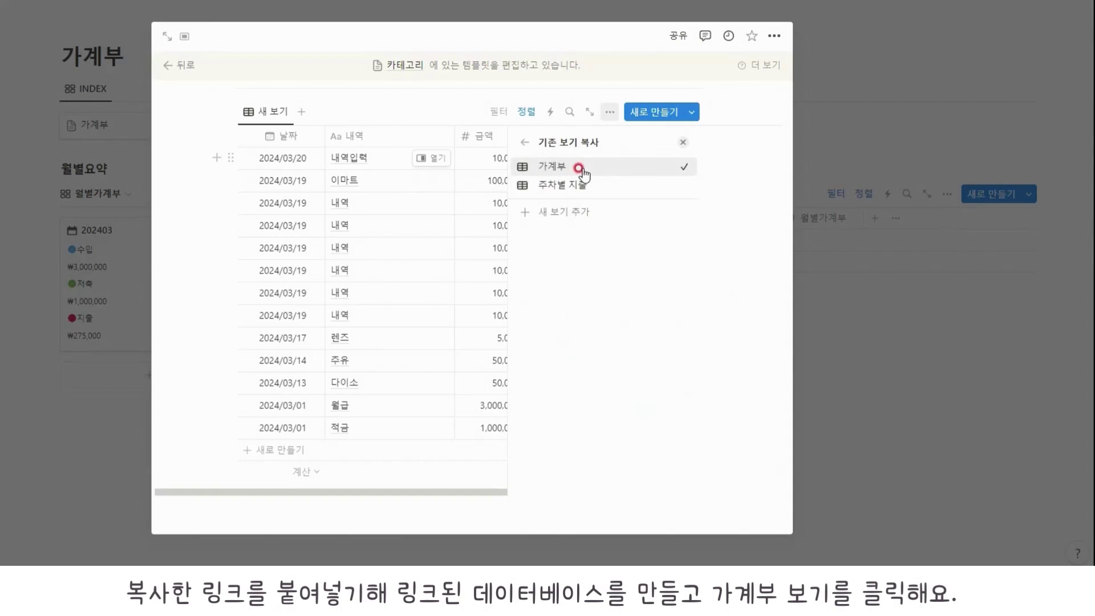
click(463, 118)
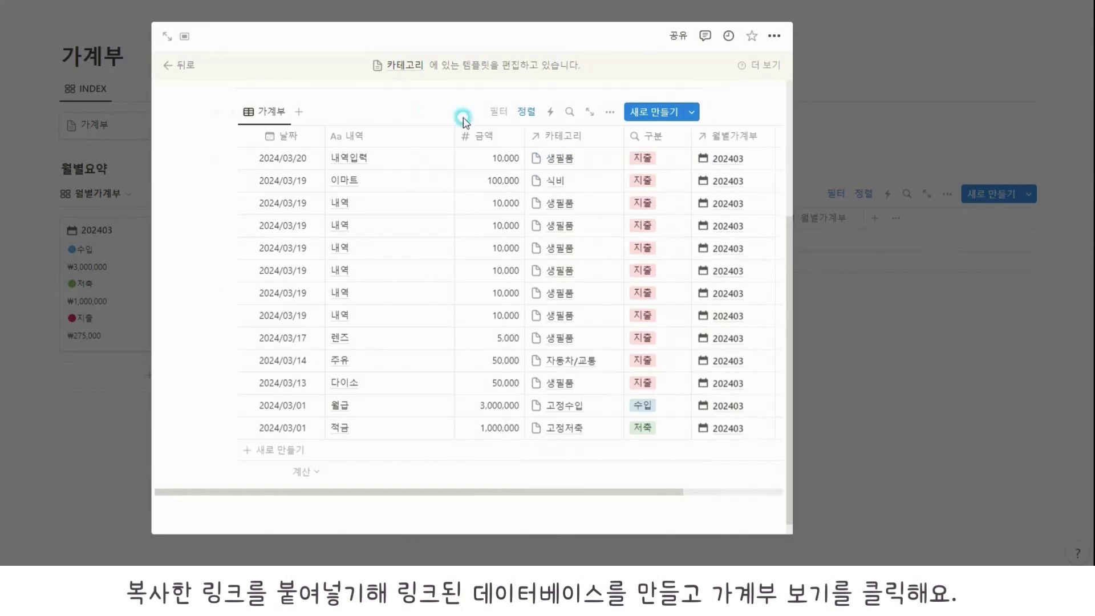
Sort the template's 가계부 view by 날짜 in ascending order (오름차순)
click(520, 125)
click(285, 170)
click(291, 189)
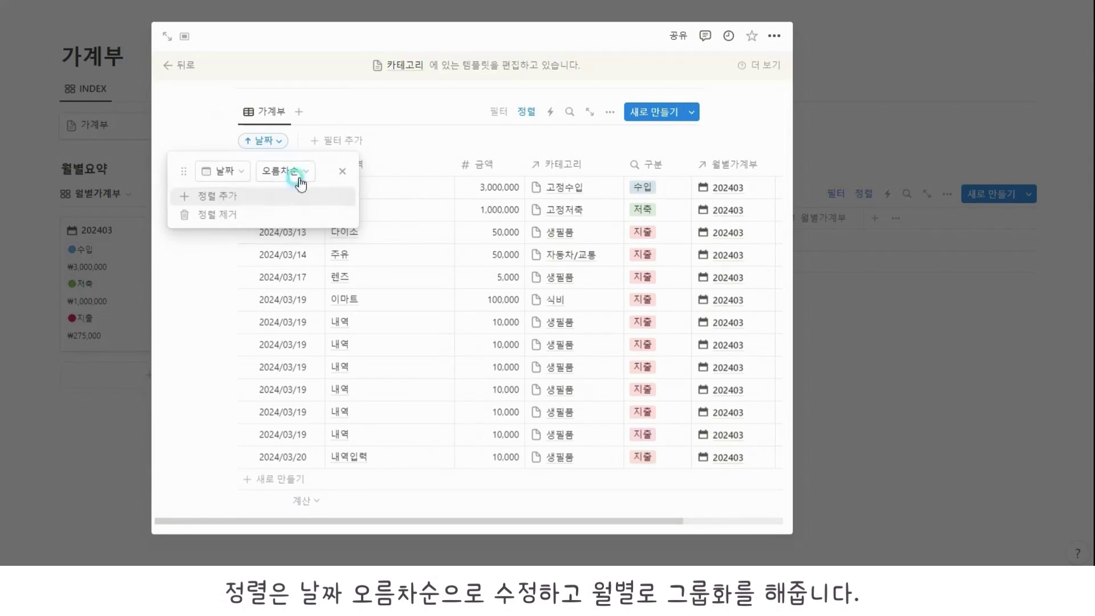
click(426, 119)
Group the template's 가계부 view by 월별가계부 with the groups in reverse alphabetical order (알파벳 역순)
click(610, 111)
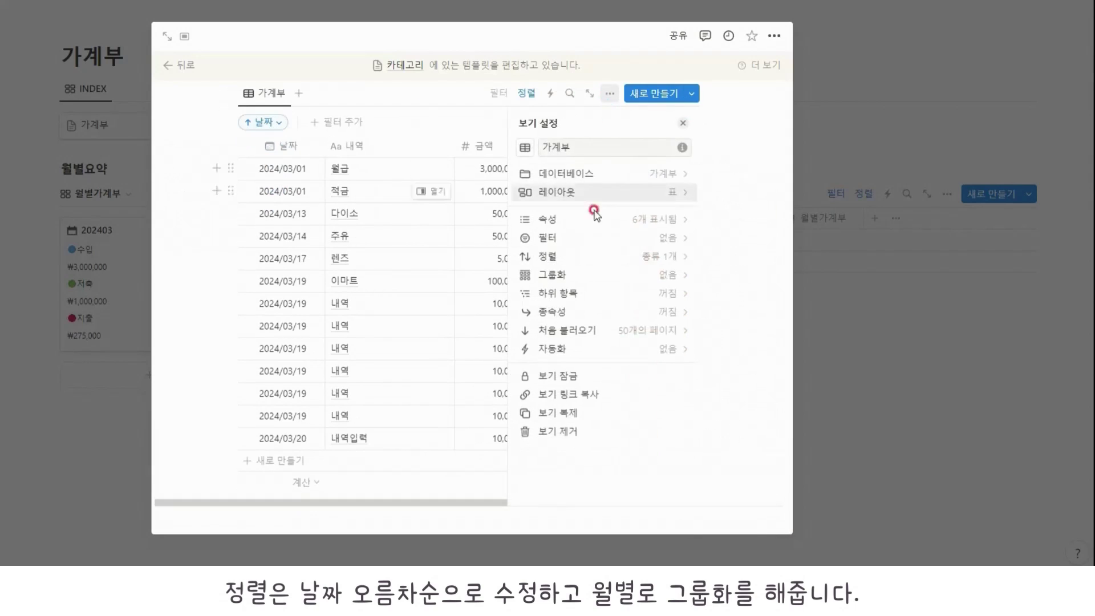
click(559, 269)
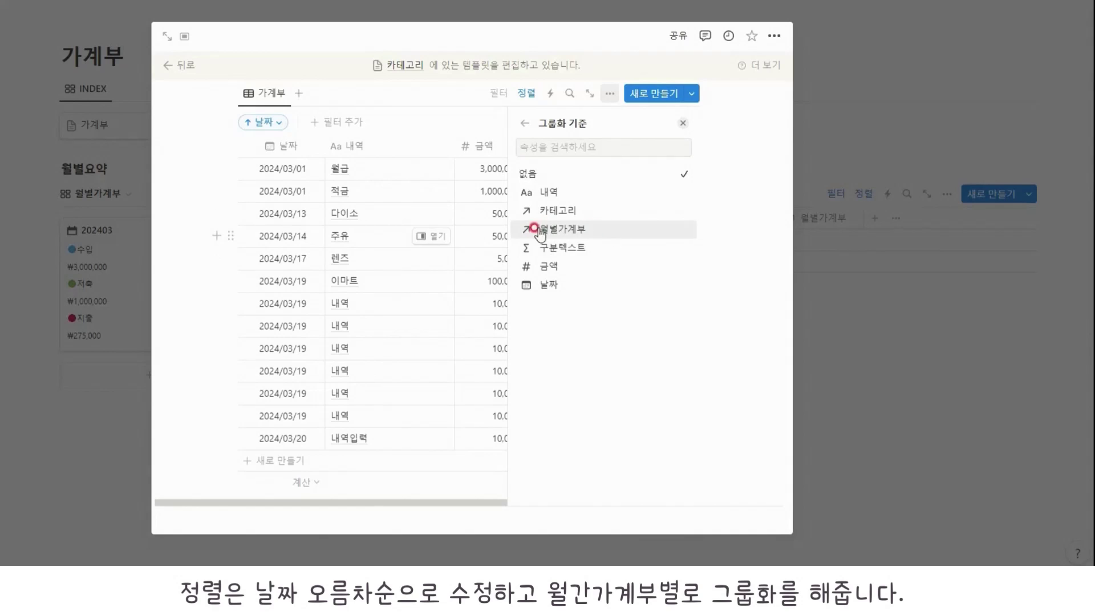
click(566, 233)
click(623, 166)
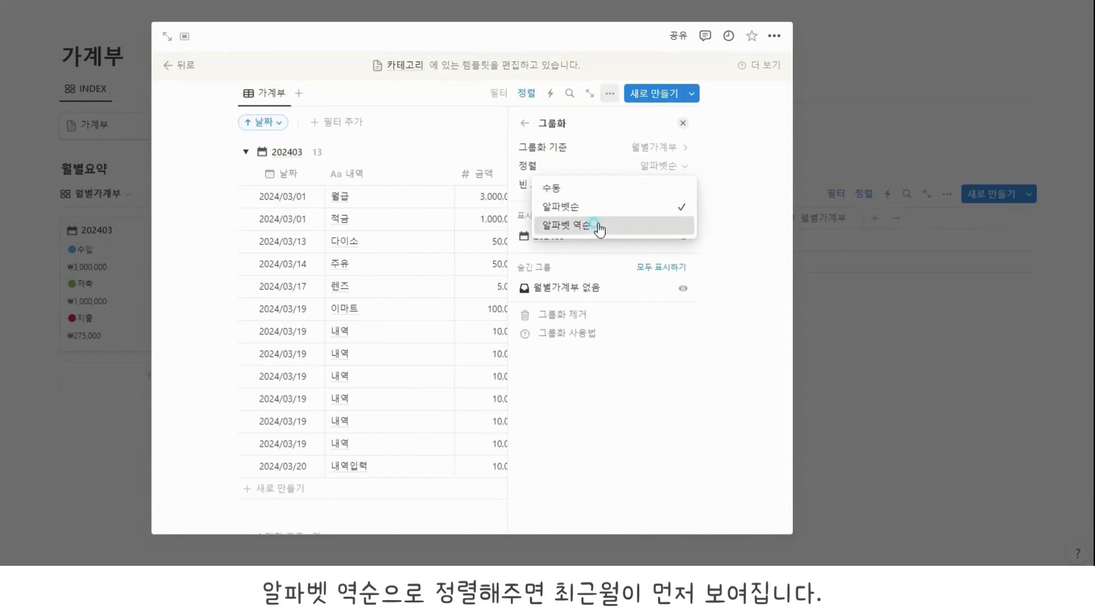
click(598, 225)
click(454, 120)
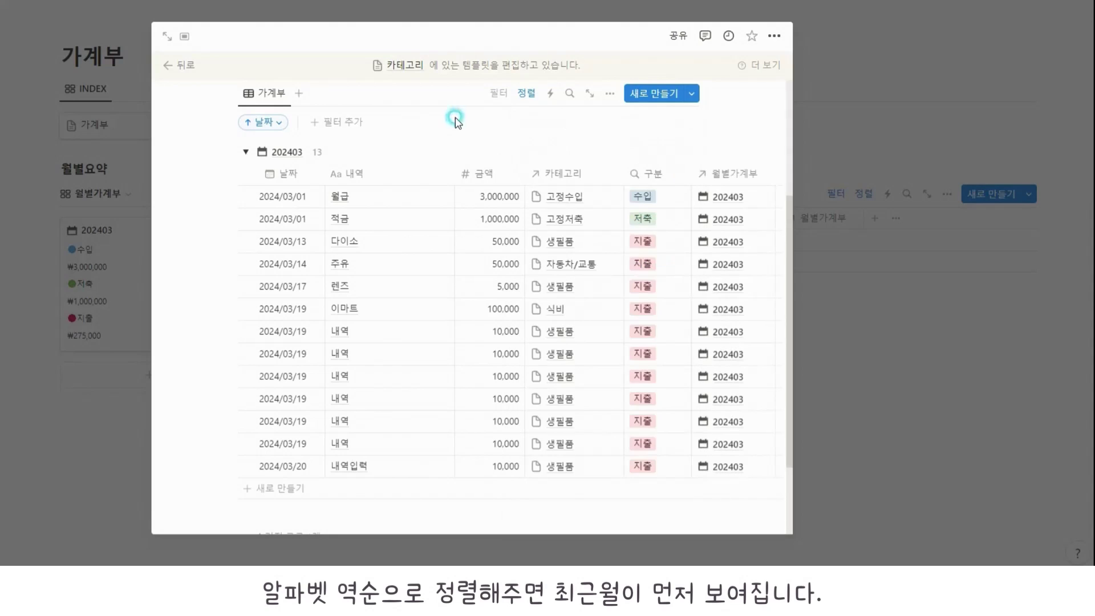
Show the 금액 sum (합계) in the monthly group headings and below the 금액 column of the template's view
click(286, 162)
mouse_move(280, 308)
click(402, 302)
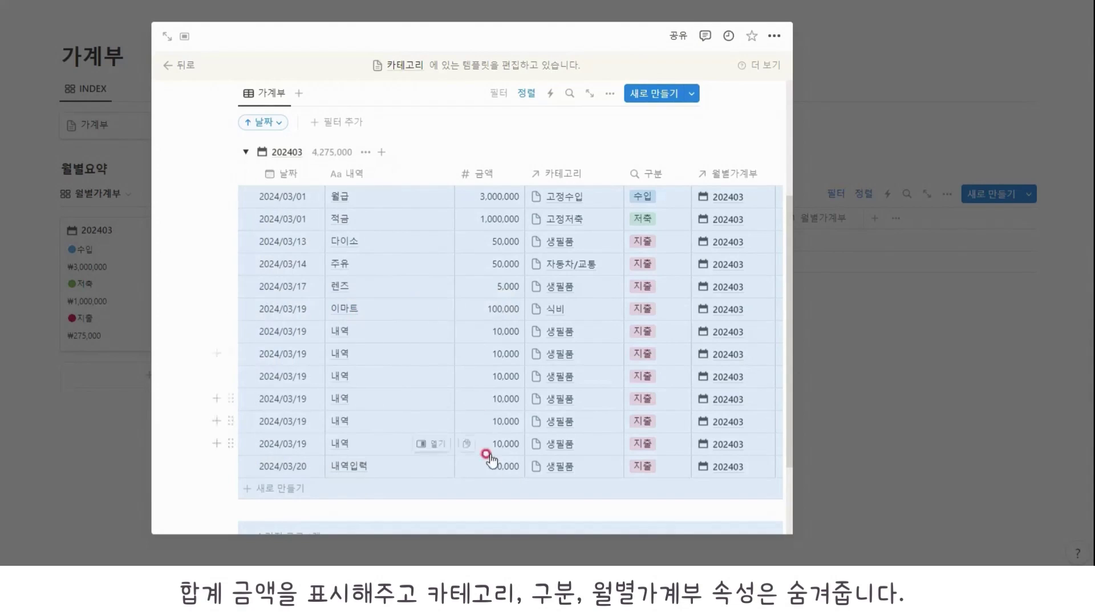
click(502, 509)
click(452, 397)
Hide the 카테고리, 구분 and 월별가계부 properties from the template's 가계부 view
click(586, 173)
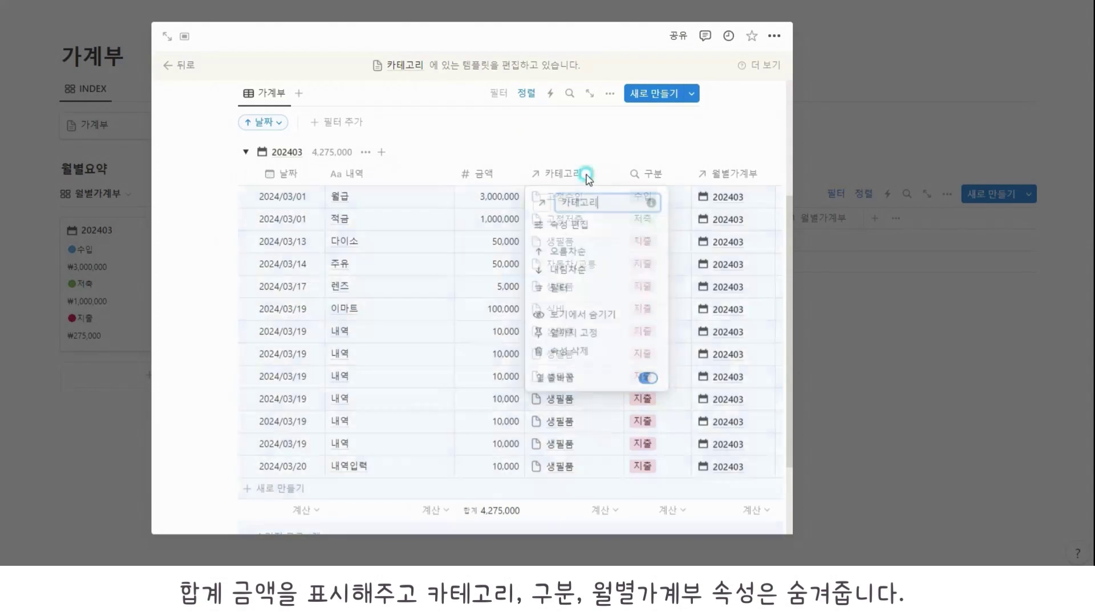
click(556, 307)
click(556, 182)
click(565, 313)
click(557, 175)
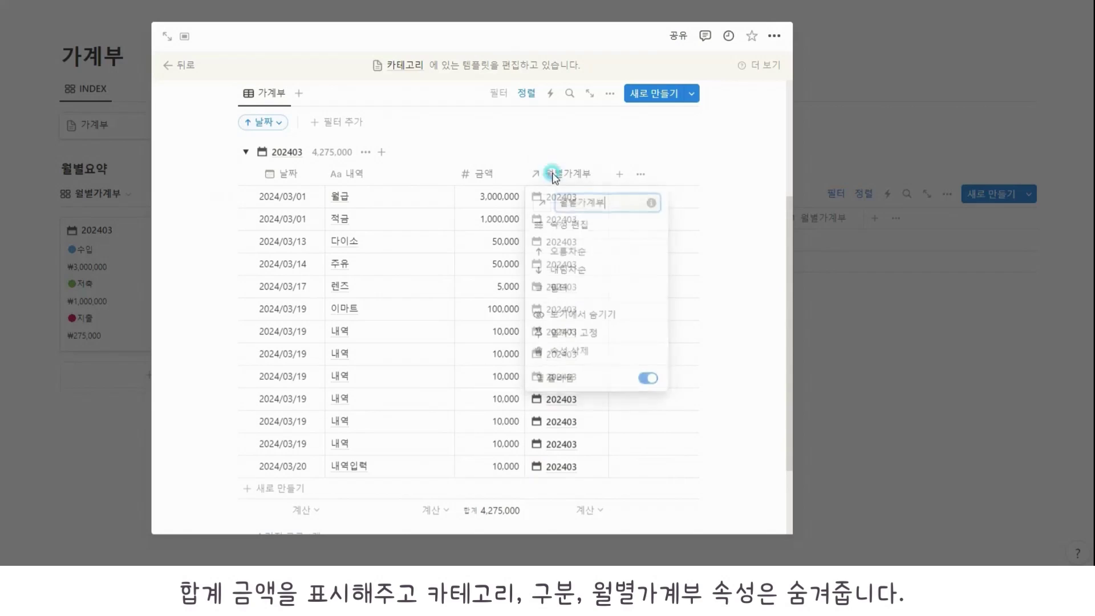
click(596, 315)
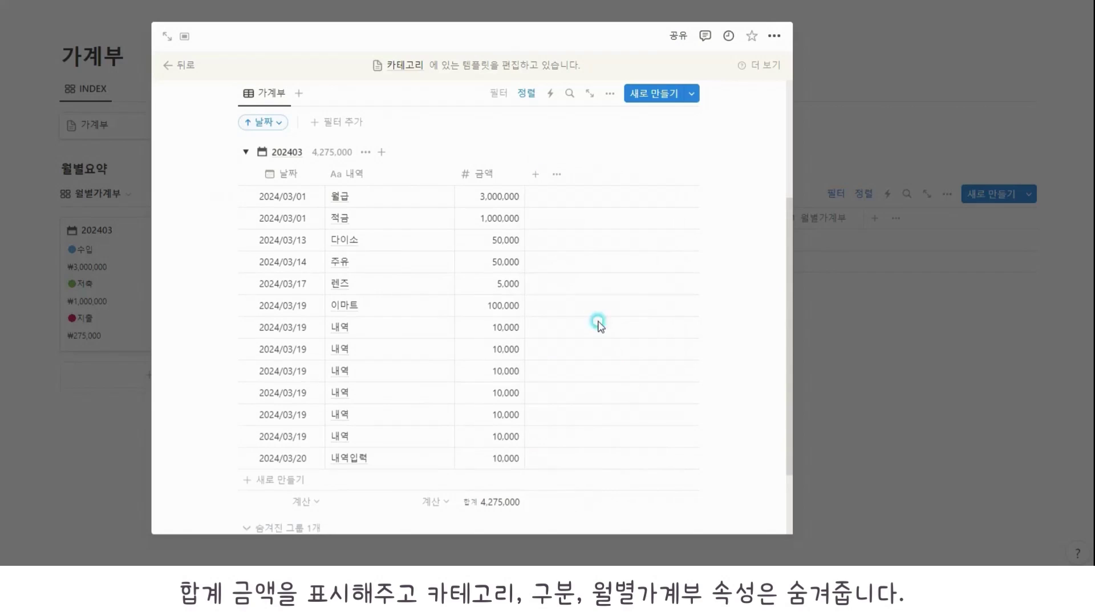
Filter the template's view to entries whose 카테고리 contains the template page 제목 없음 and close the template
click(496, 97)
click(499, 94)
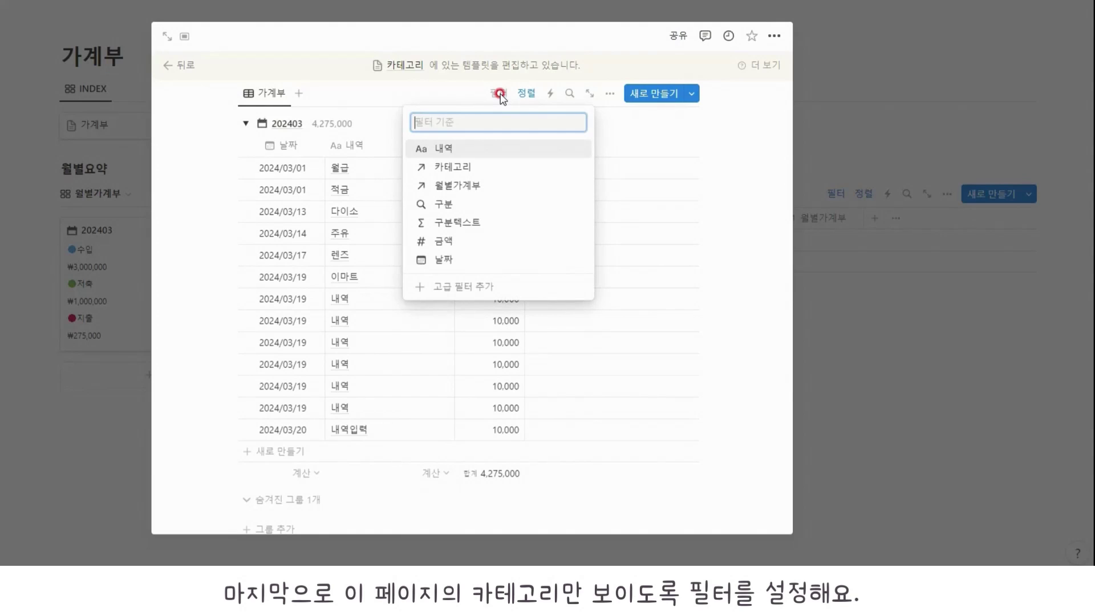
click(494, 168)
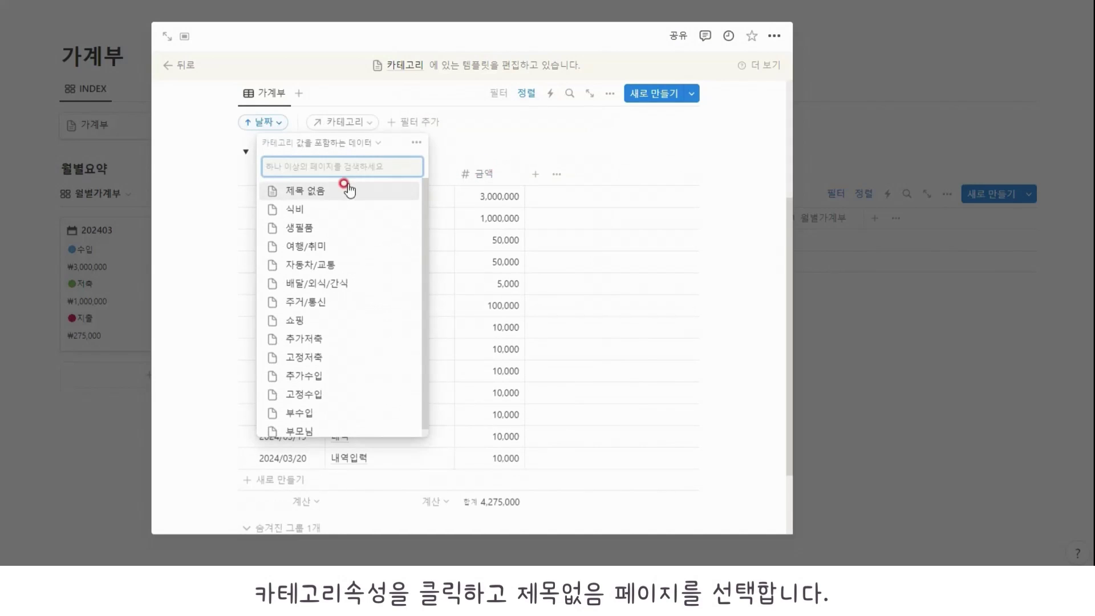
click(344, 197)
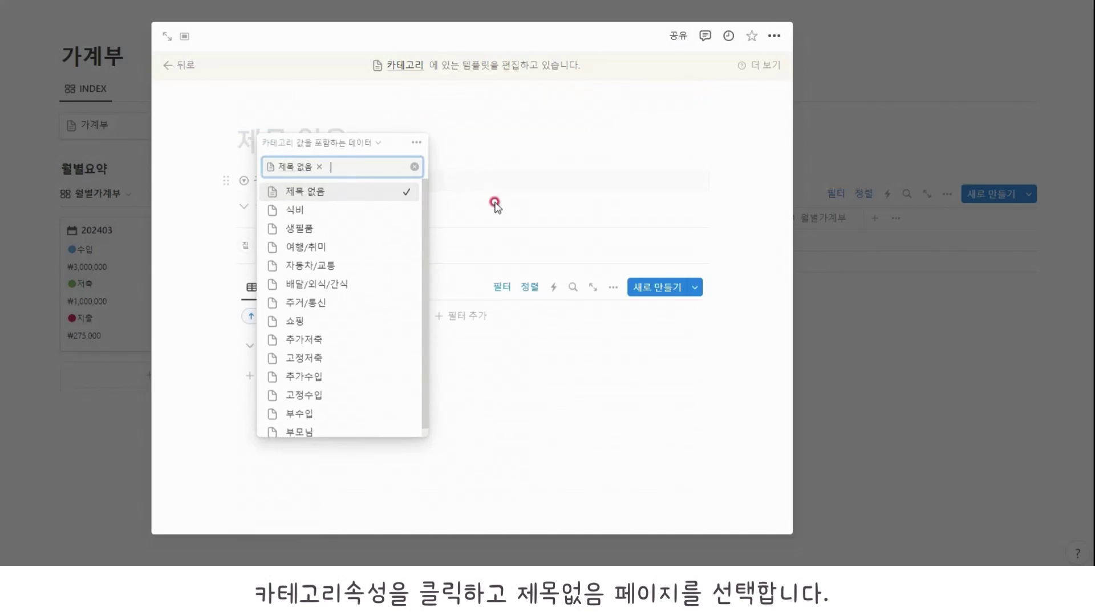
click(547, 246)
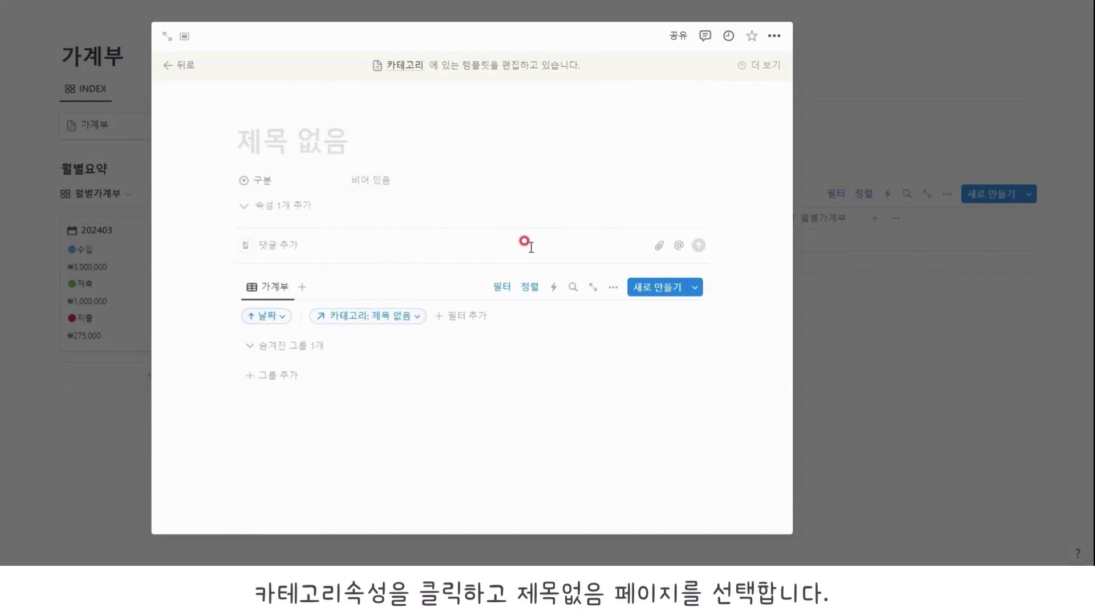
click(36, 62)
Apply the 제목 없음 template to the 식비 page in the 지출 group of the 카테고리 database
click(379, 125)
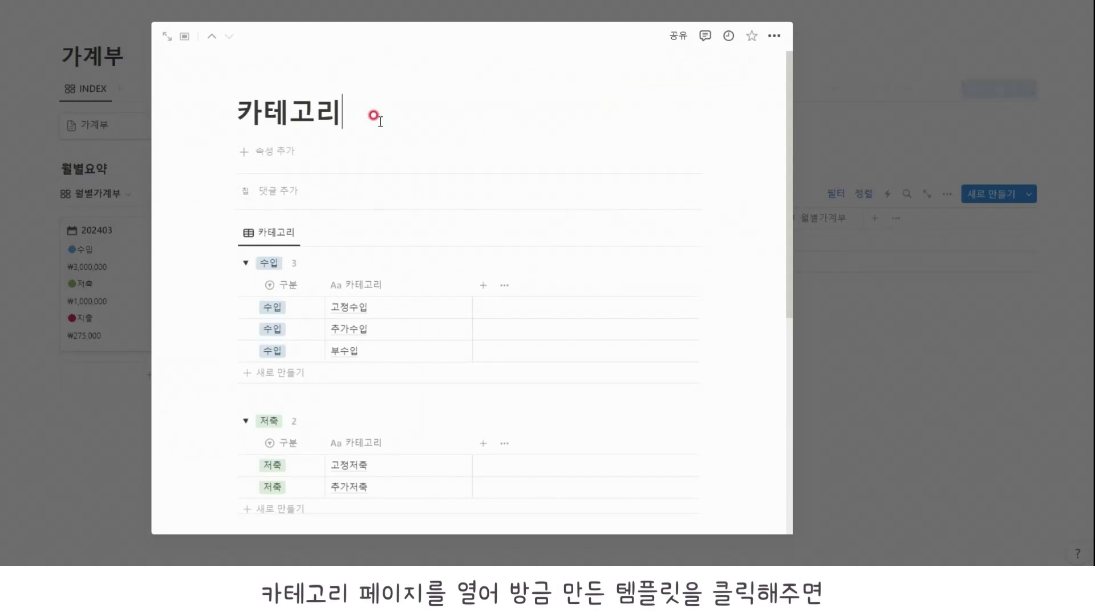
scroll(421, 330, down, 3)
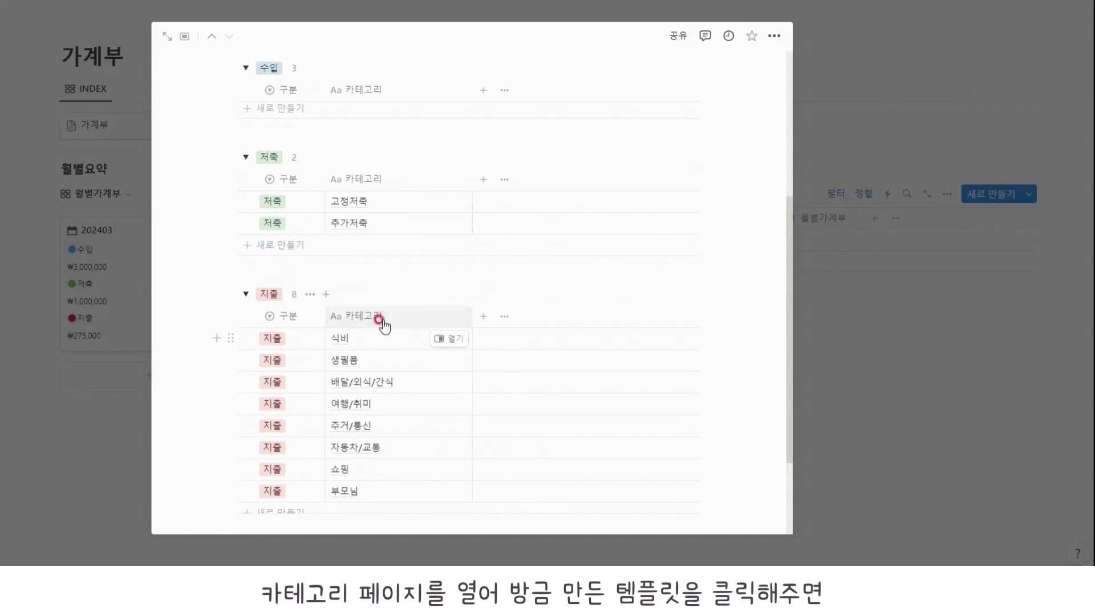
click(451, 338)
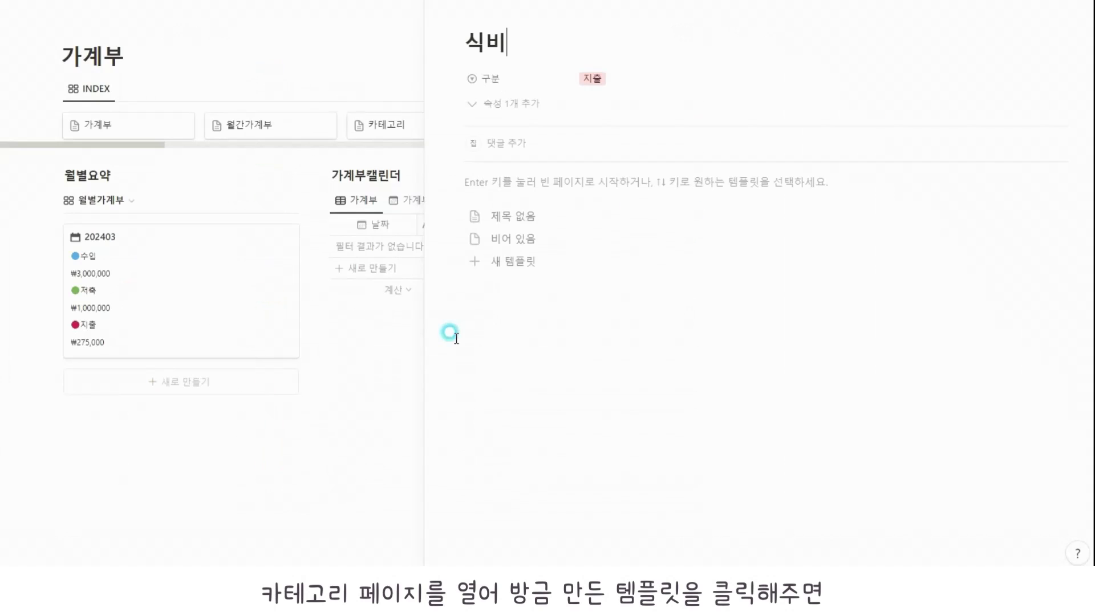
click(543, 215)
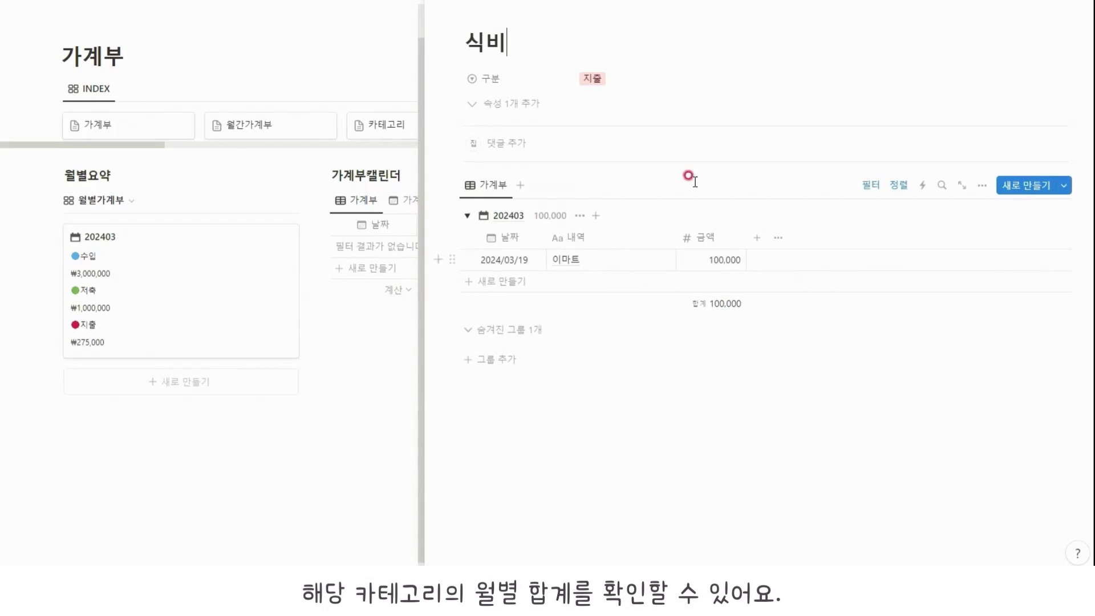
click(467, 215)
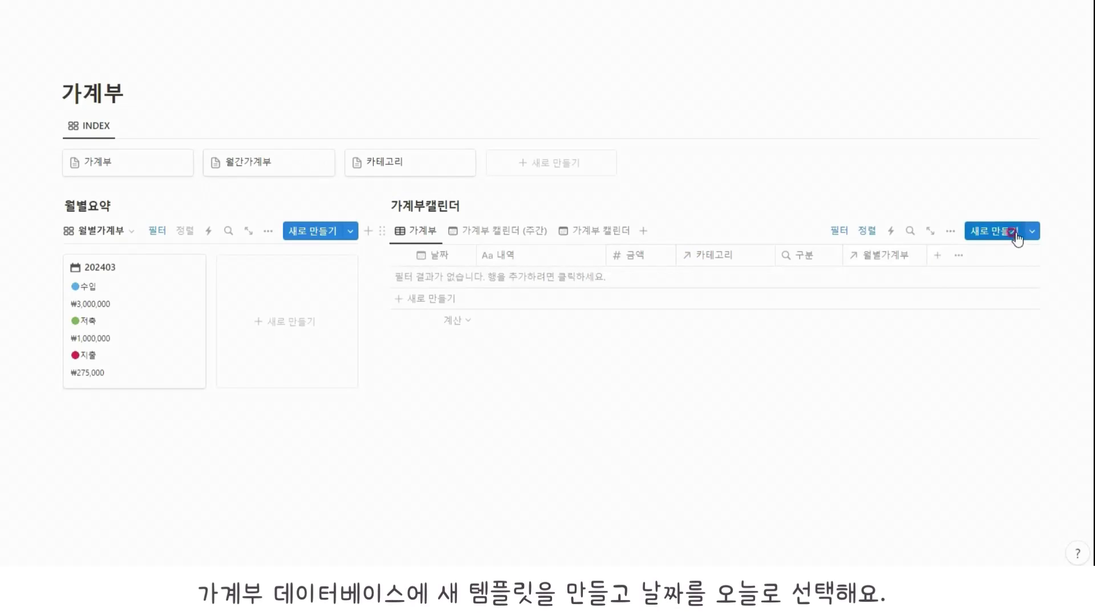
Create a new template in the 가계부 database with 날짜 set to 오늘 (the date of duplication) and close it
click(1031, 230)
click(931, 317)
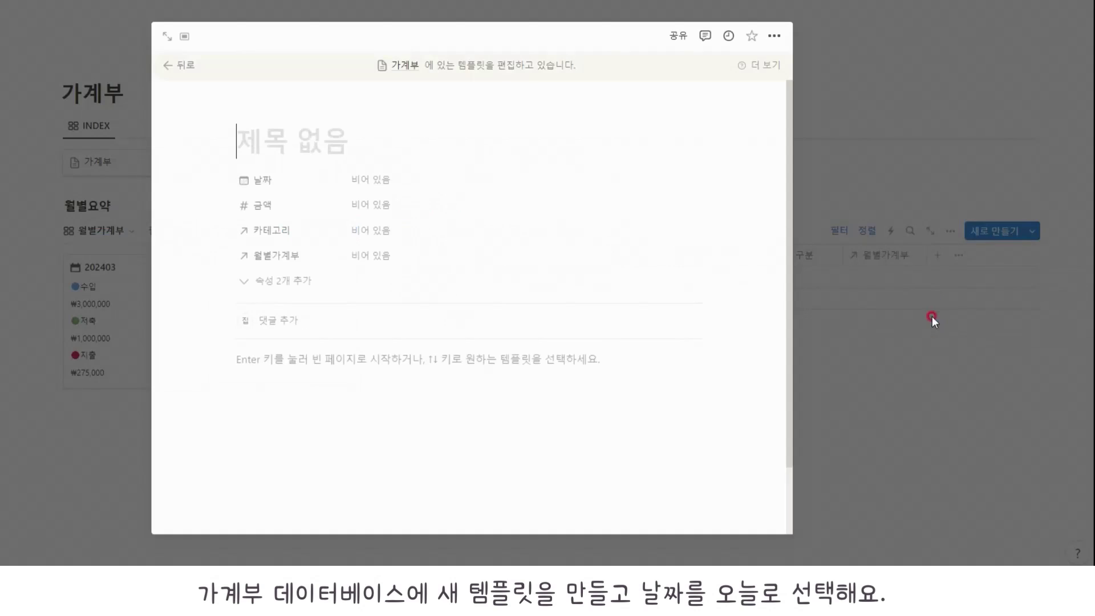
click(383, 179)
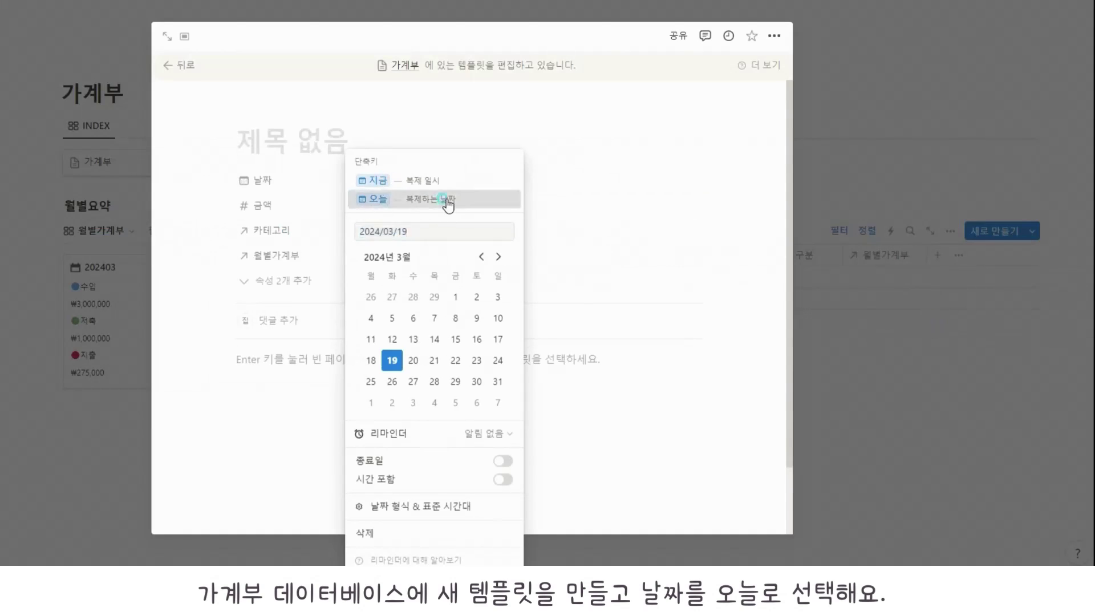
click(448, 200)
click(923, 331)
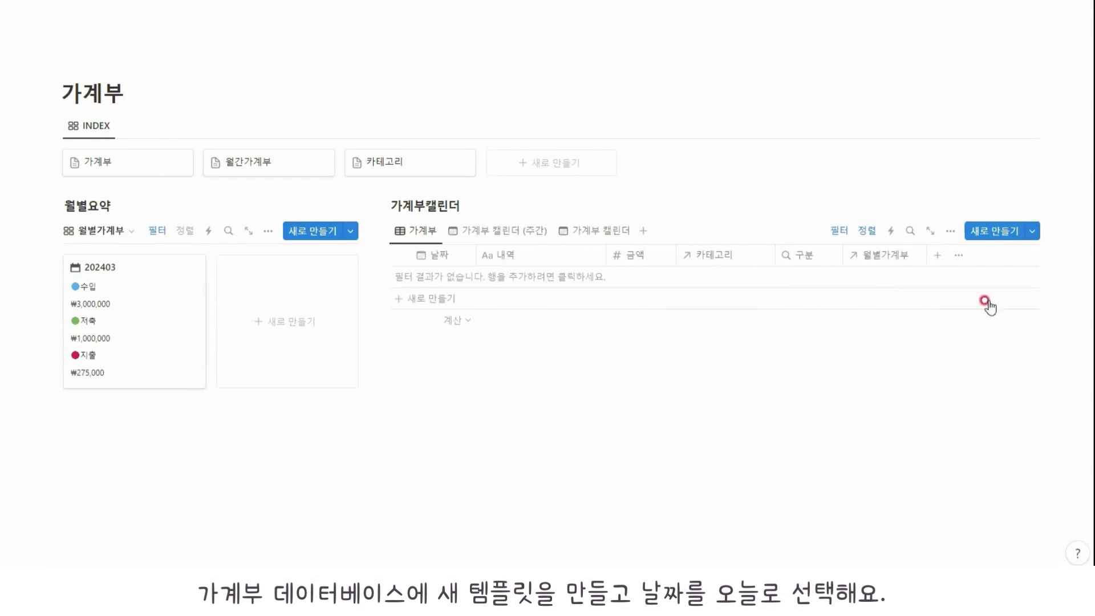
Set the 제목 없음 template as the default template of the 가계부 database
click(1030, 233)
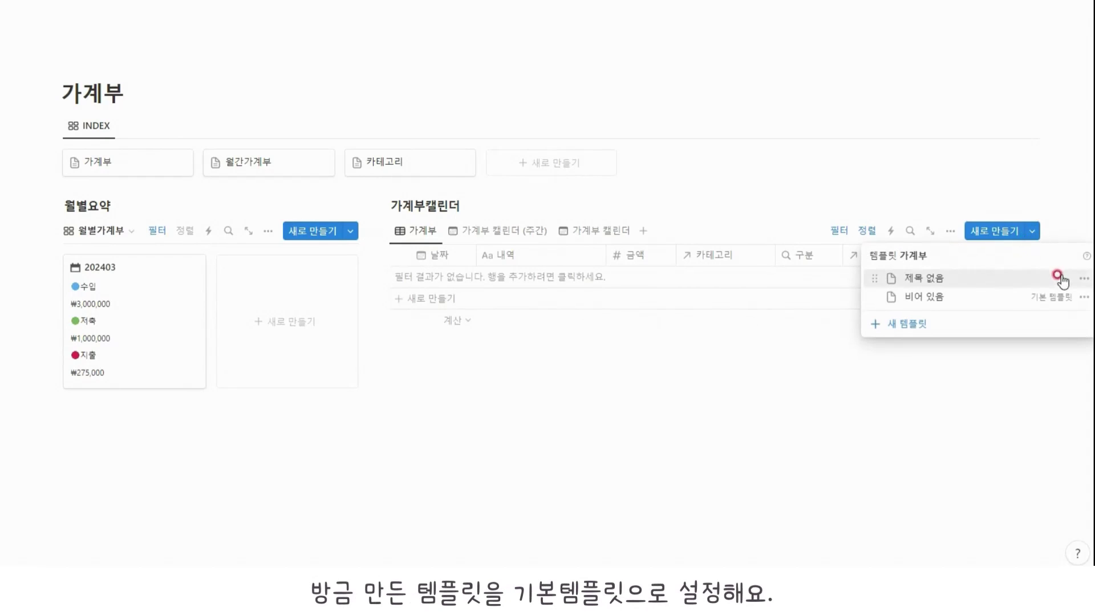
click(1083, 277)
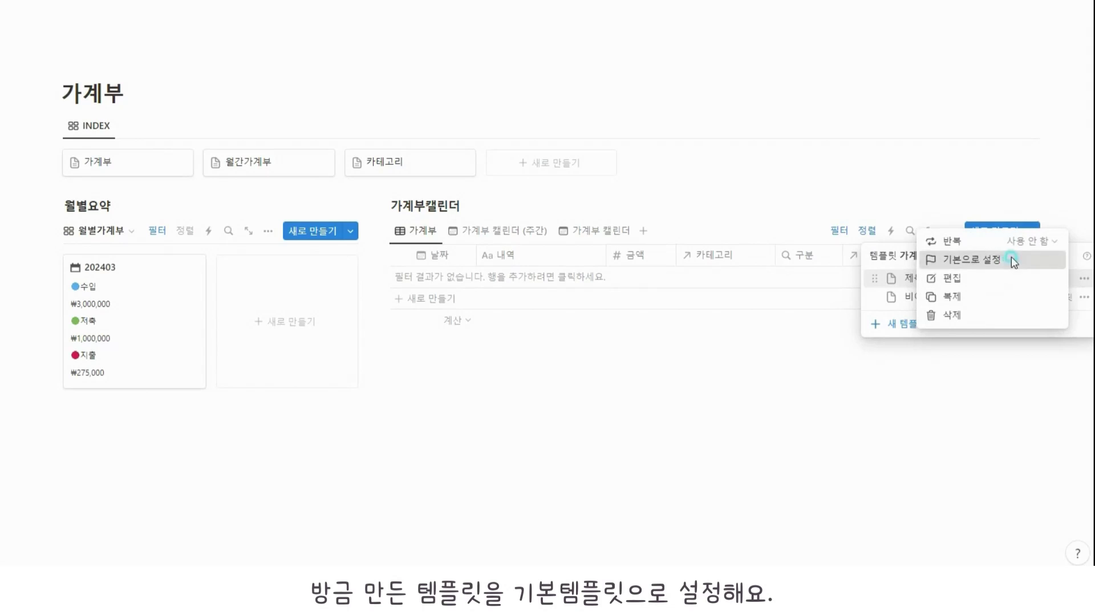
click(1012, 262)
click(472, 279)
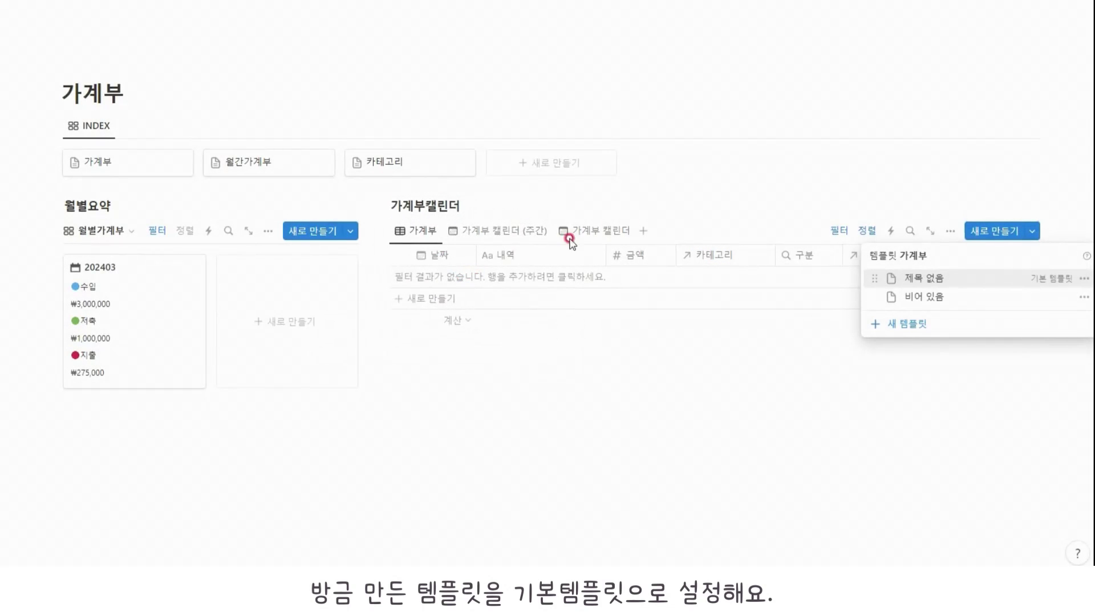
click(672, 205)
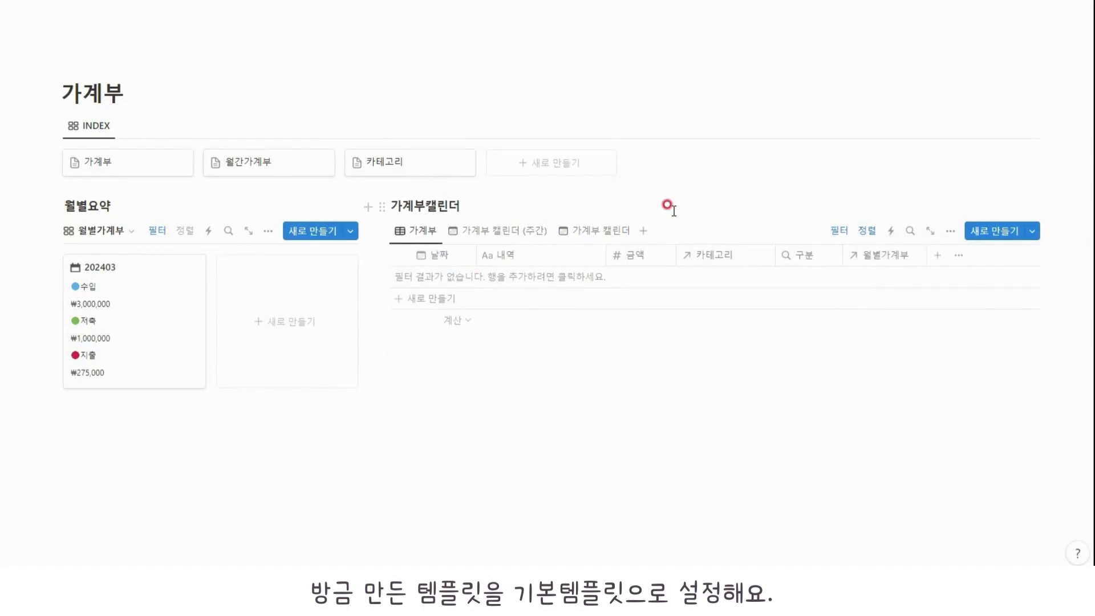
Add a new entry to the 가계부 table under 가계부캘린더 using the default template
click(429, 301)
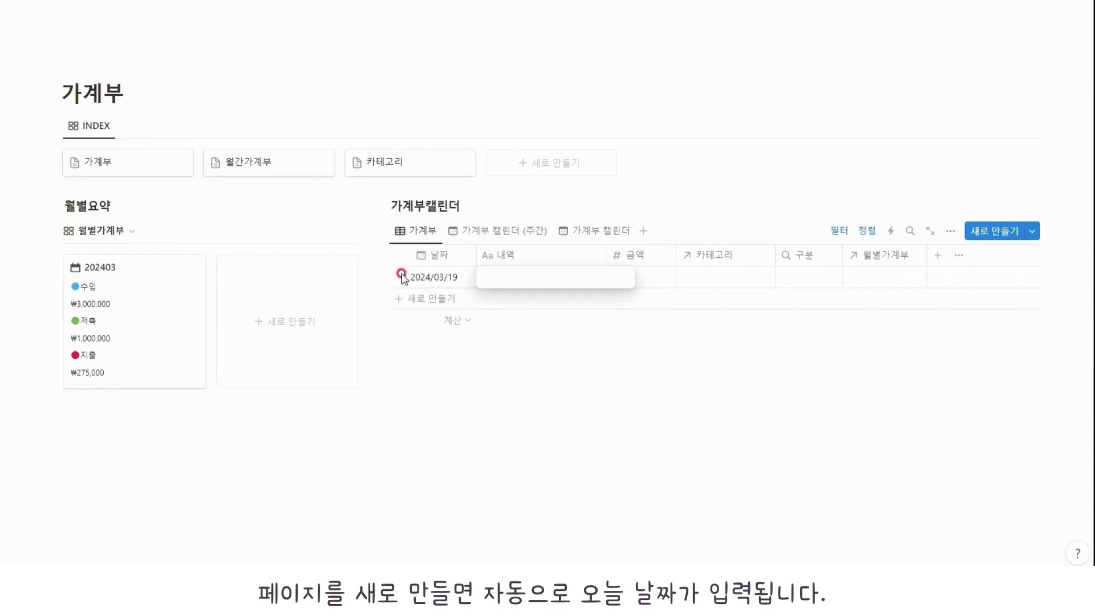
click(413, 340)
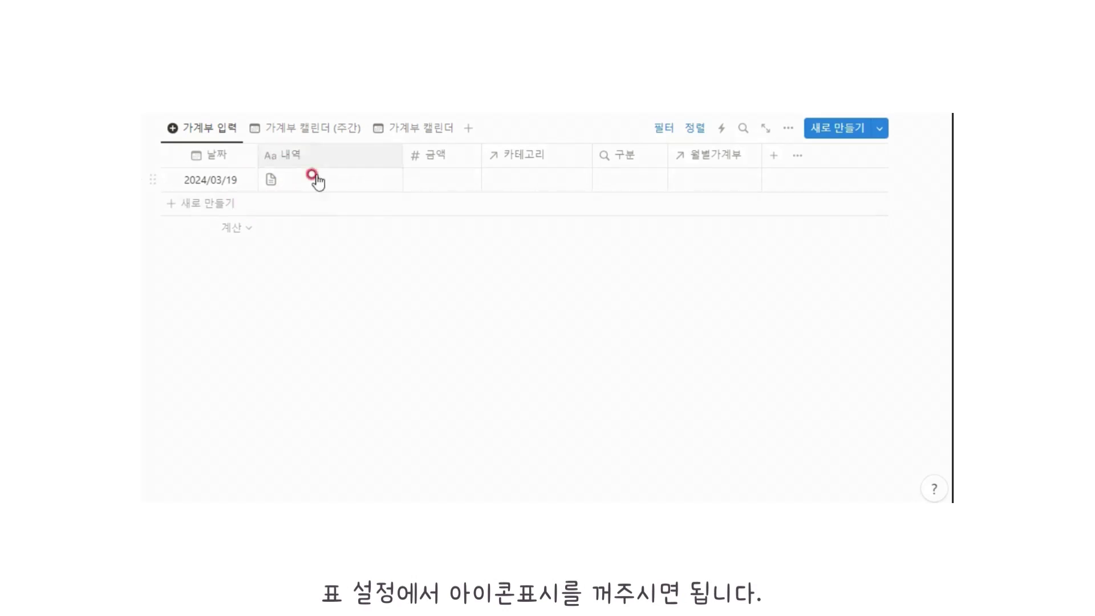
Turn off page icons in the layout of the 가계부 입력 table view
click(788, 123)
click(810, 244)
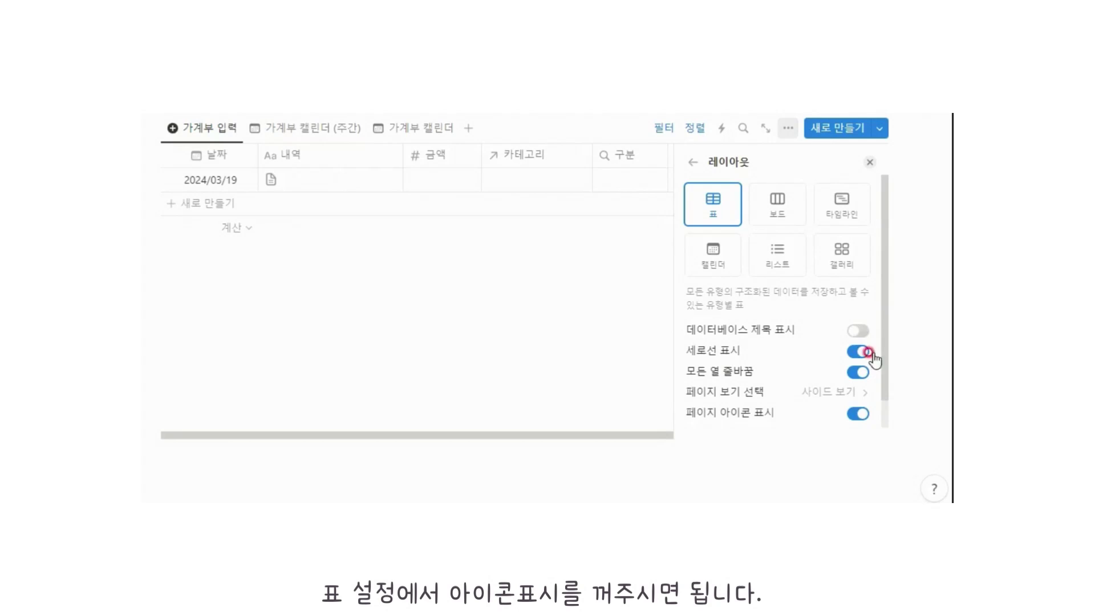
click(858, 414)
click(333, 255)
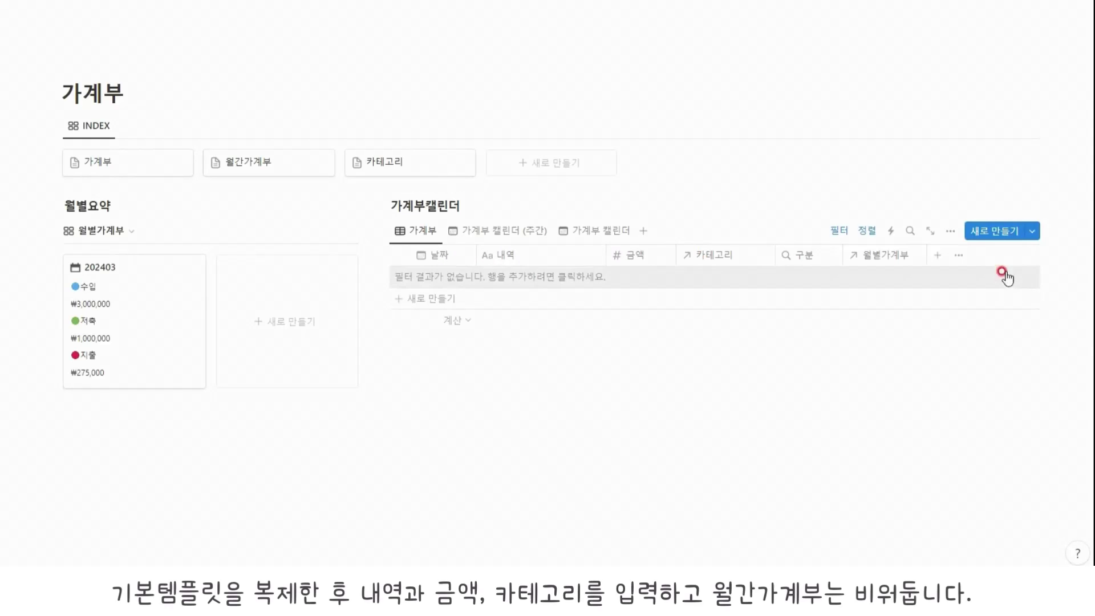
Duplicate the default 제목 없음 template of the 가계부 database and title the copy 휴대폰
click(1031, 229)
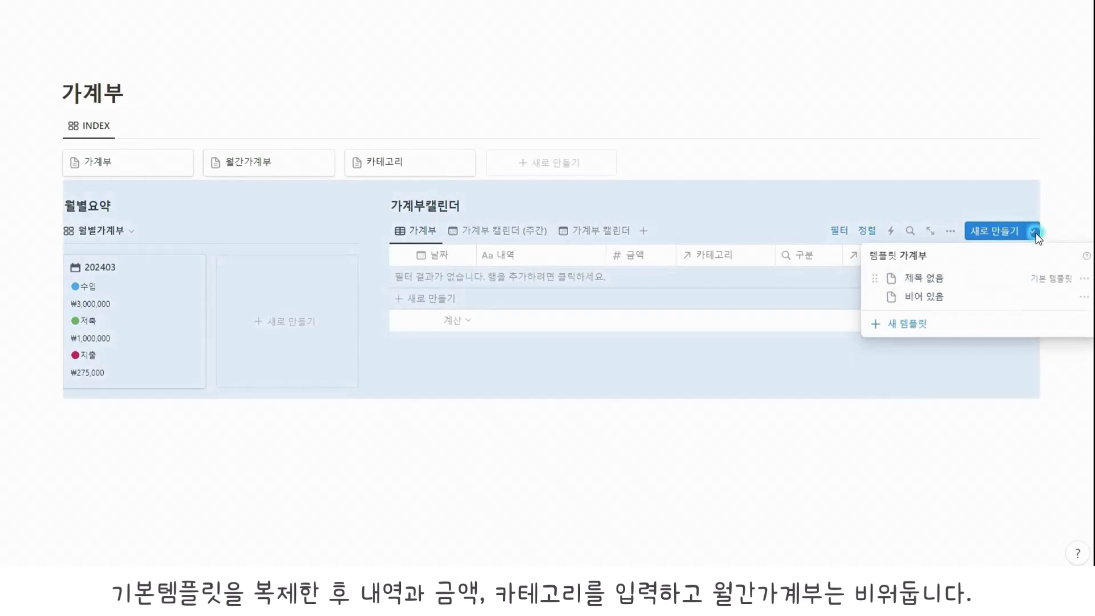
click(1083, 279)
click(984, 296)
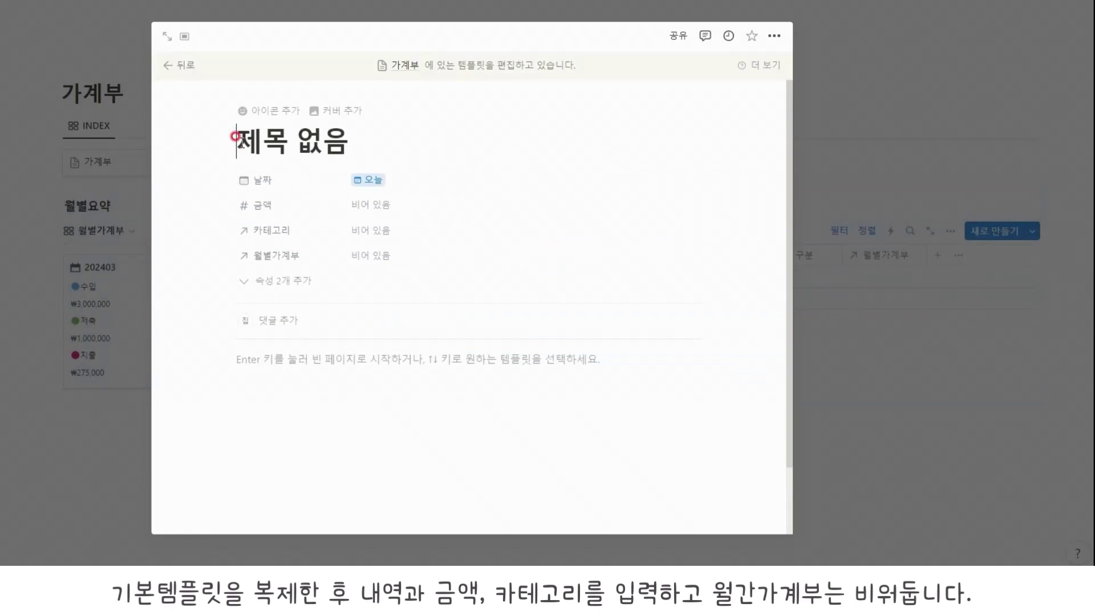
click(230, 136)
text(휴대폰)
Set 금액 to 10000 and 카테고리 to 주거/통신 in the 휴대폰 template, leave 월별가계부 empty, and close it
click(401, 212)
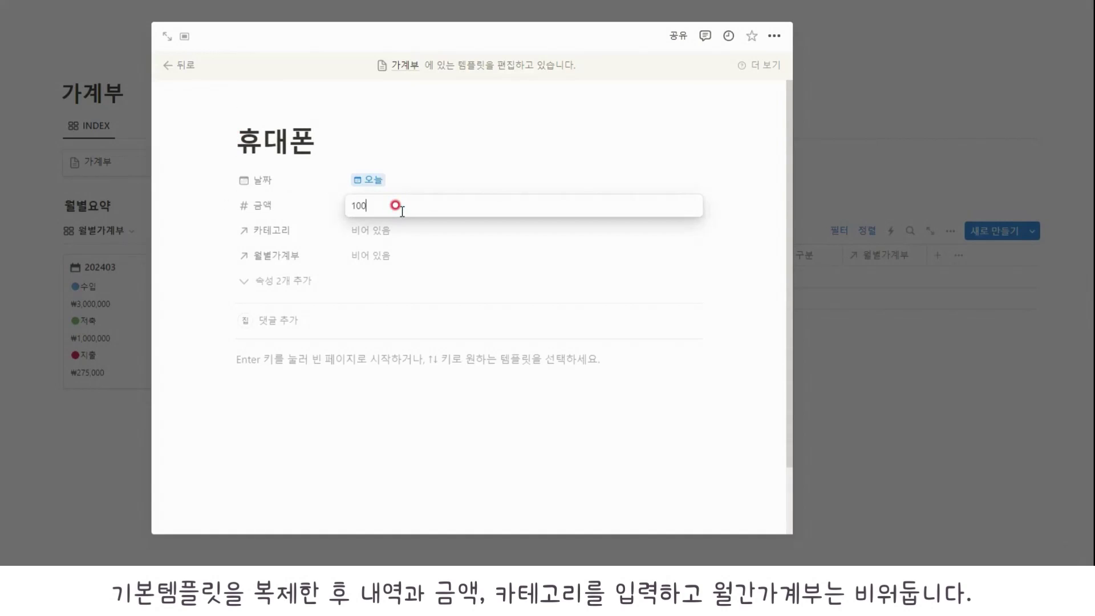
text(10000)
click(392, 230)
click(383, 380)
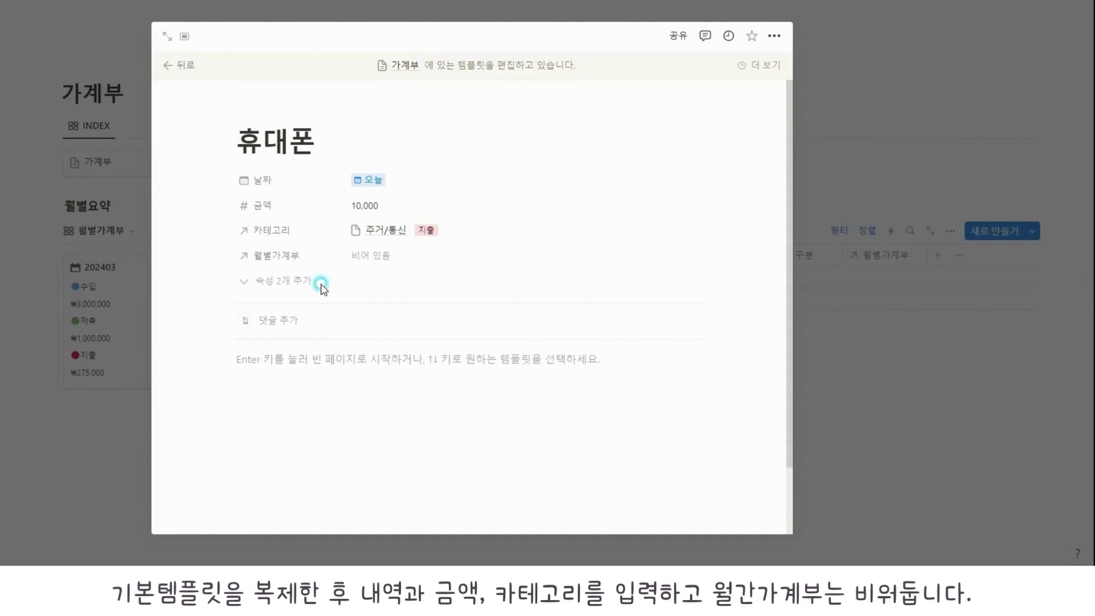
click(861, 152)
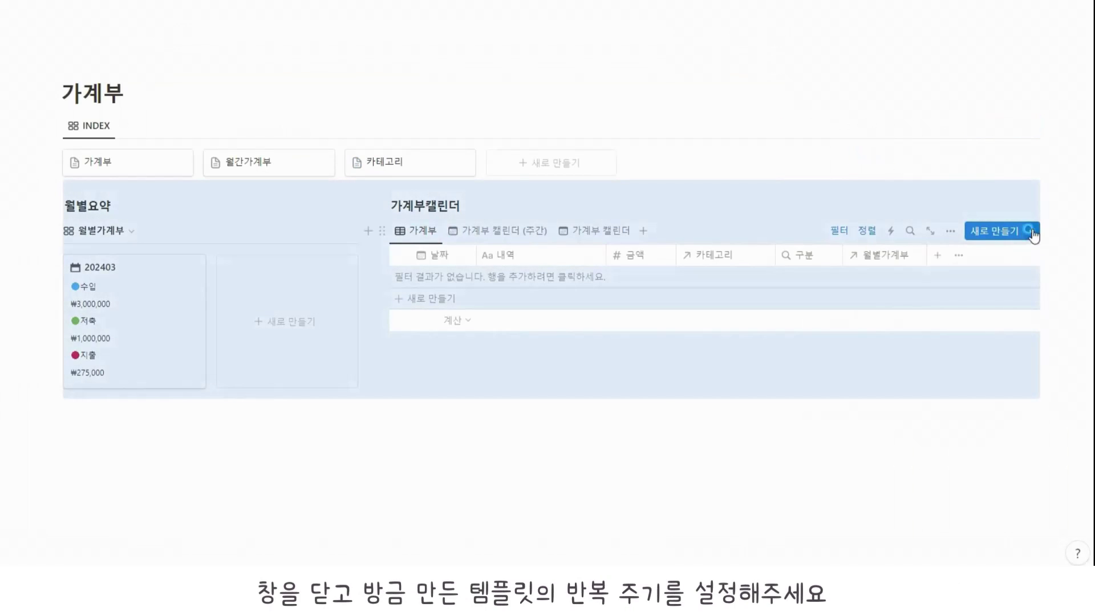
Set the 휴대폰 template to repeat every month, starting on March 25, 2024
click(1031, 231)
click(1078, 298)
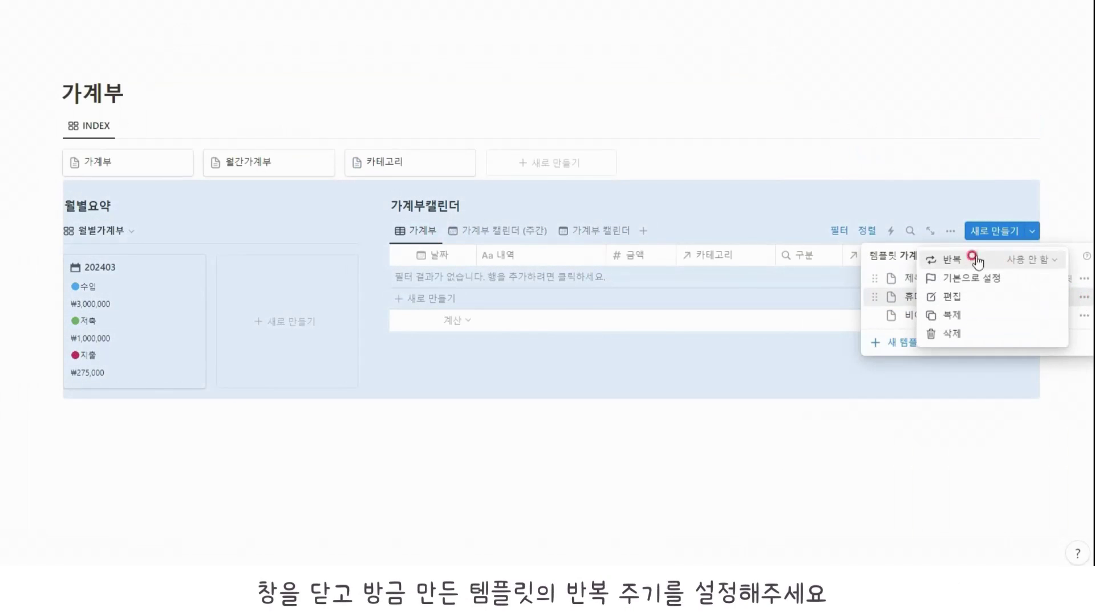
click(1024, 258)
click(983, 319)
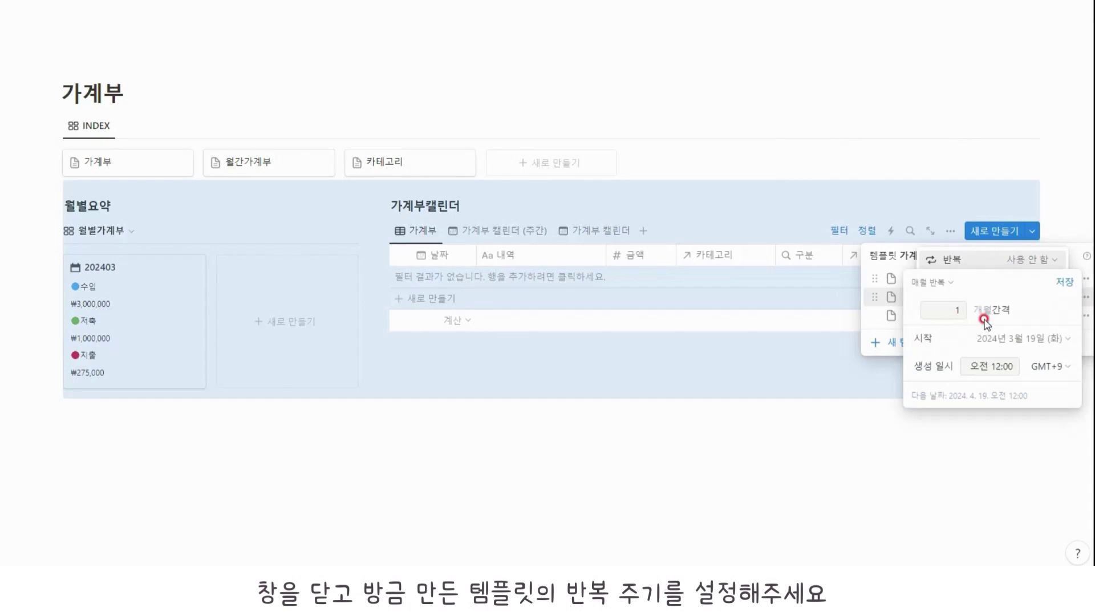
click(1011, 337)
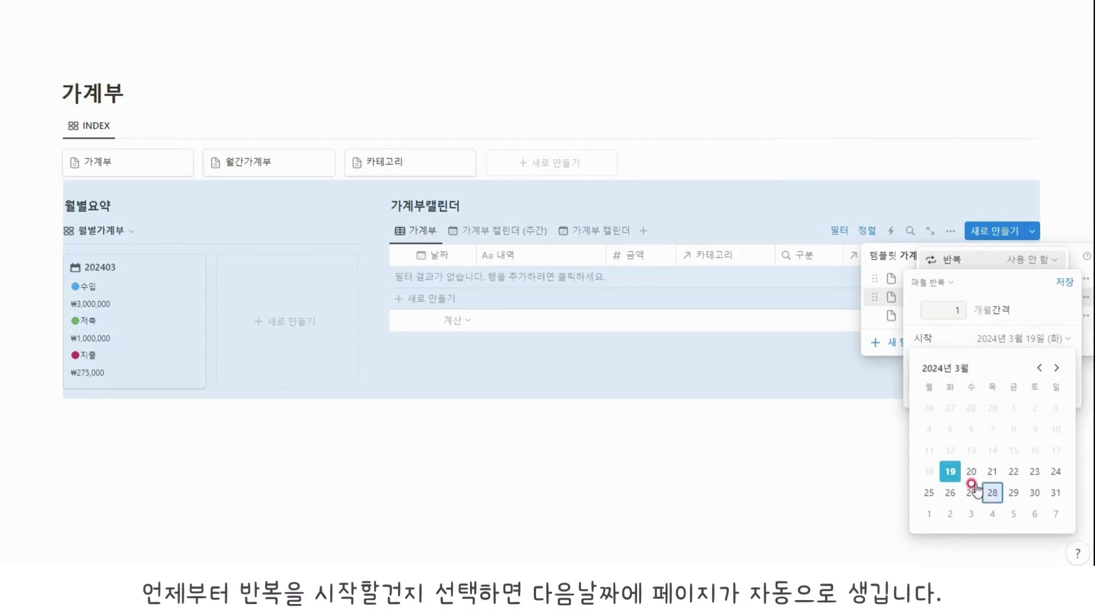
click(928, 493)
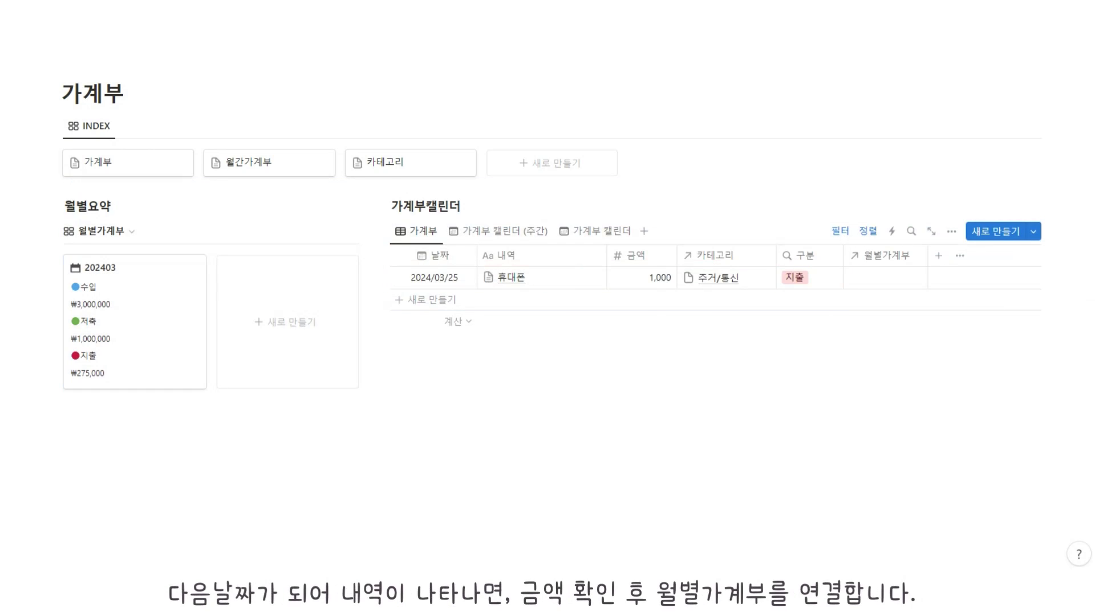
Link the 휴대폰 entry dated 2024/03/25 to 202403 in the 월별가계부 property
click(693, 285)
click(876, 279)
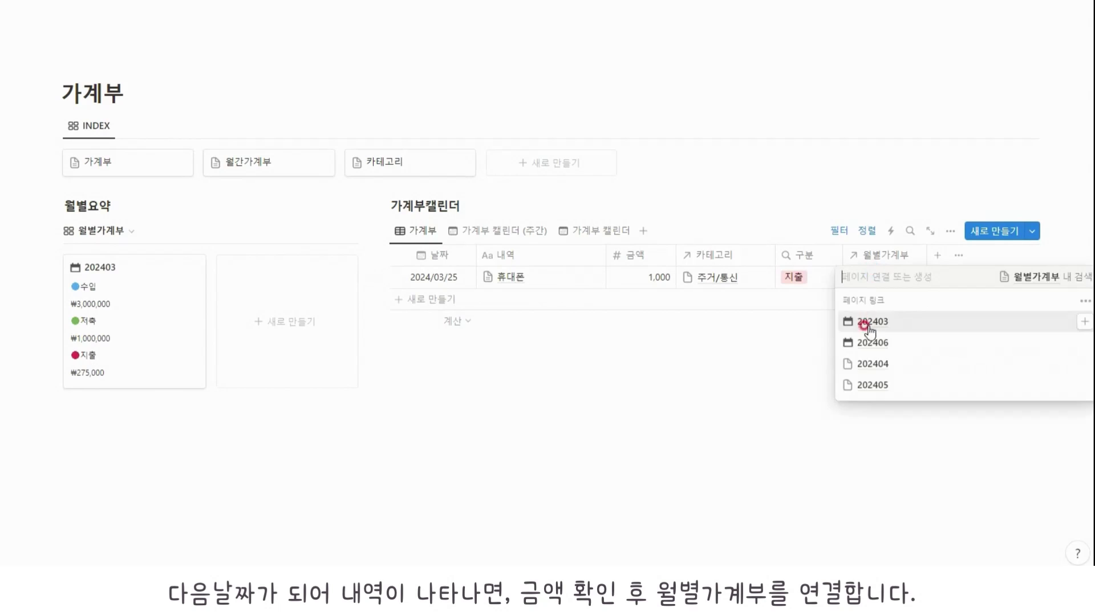
click(859, 320)
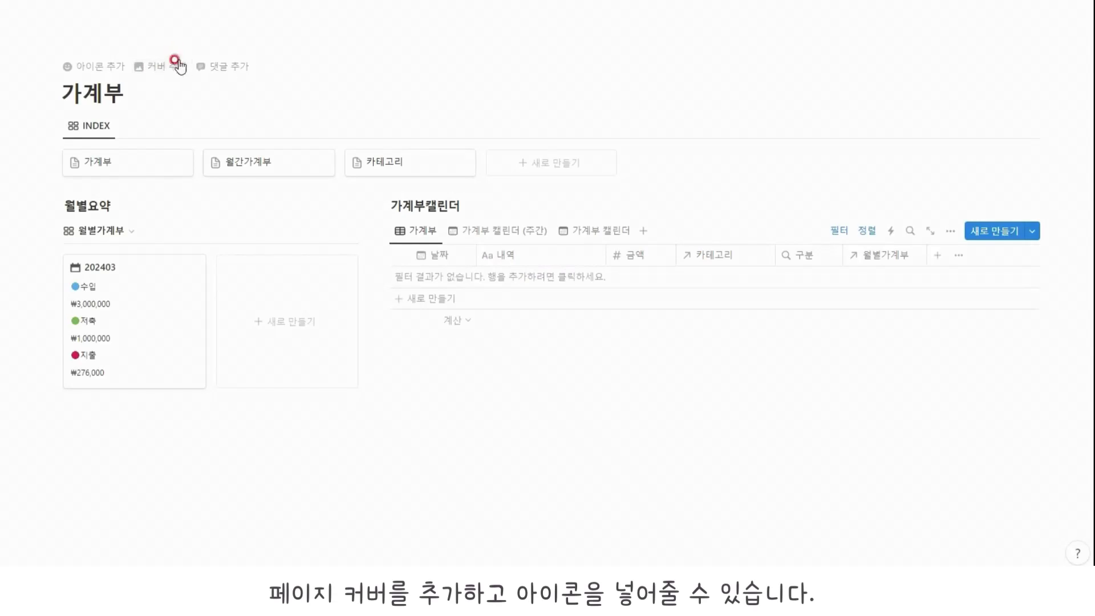
Add the Unsplash beach photo with a pink sun hat as the 가계부 page cover and a winged-money icon
click(170, 62)
click(985, 31)
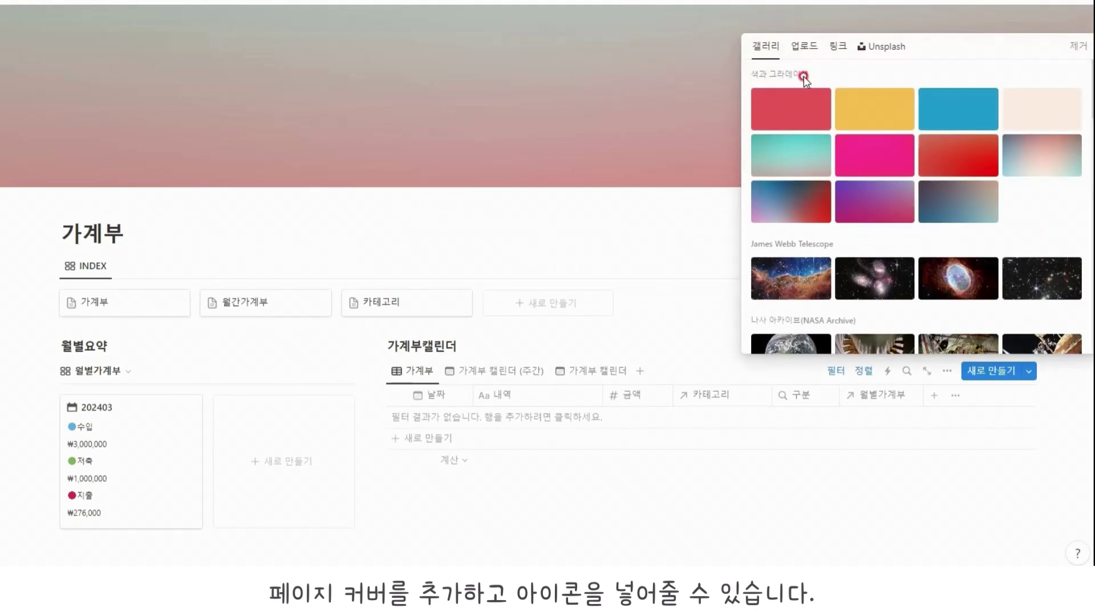
click(800, 45)
click(830, 47)
click(881, 48)
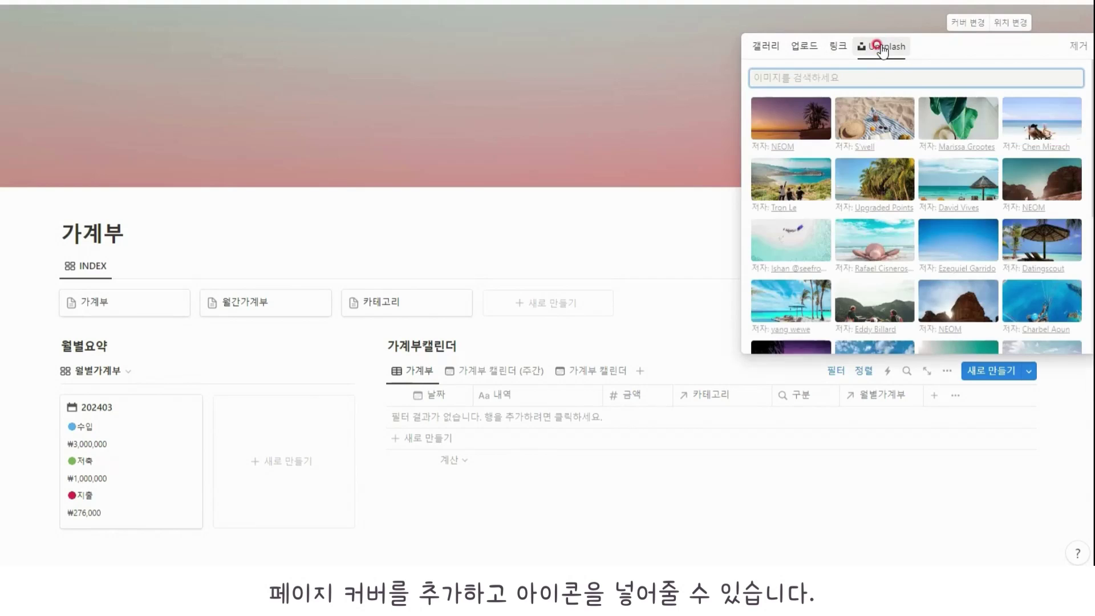
click(878, 250)
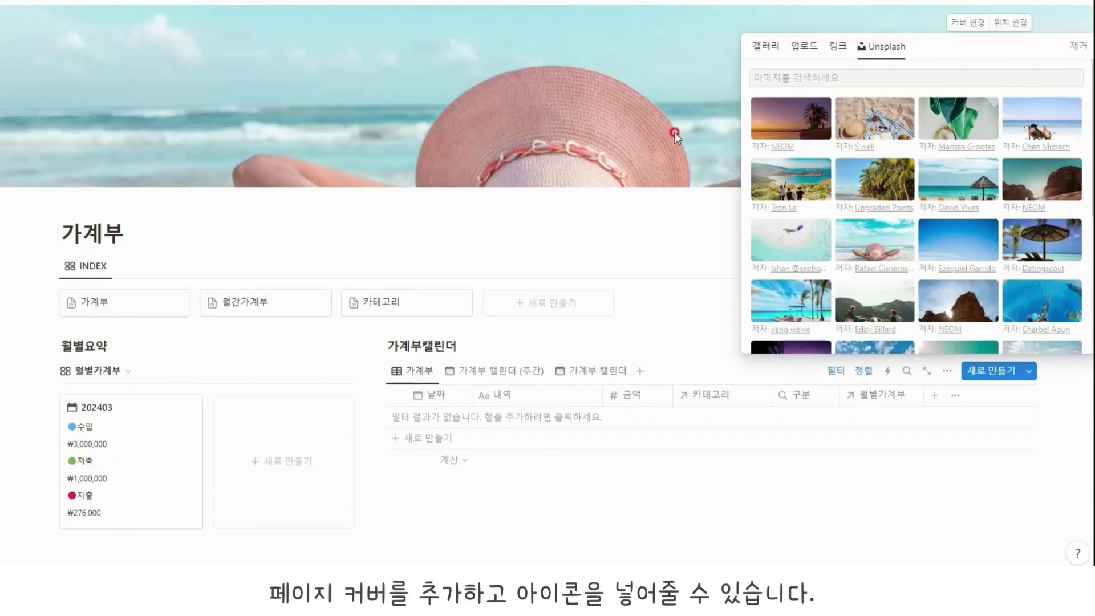
click(675, 132)
click(68, 215)
key(Escape)
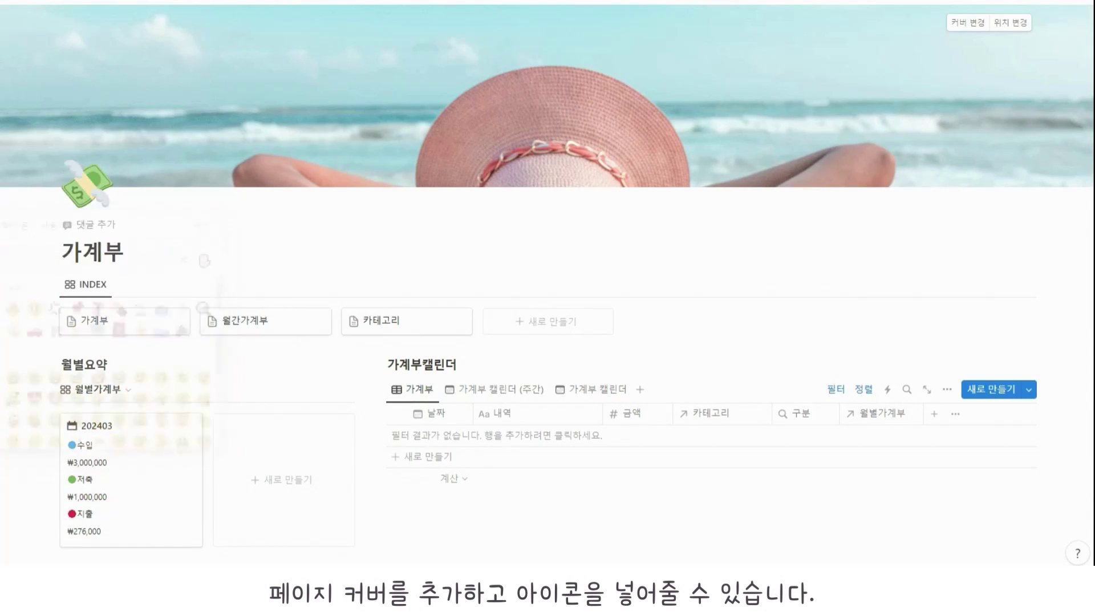
Insert a callout (콜아웃) block below the 가계부 page title and move the INDEX database into it
click(162, 251)
key(Return)
text(/)
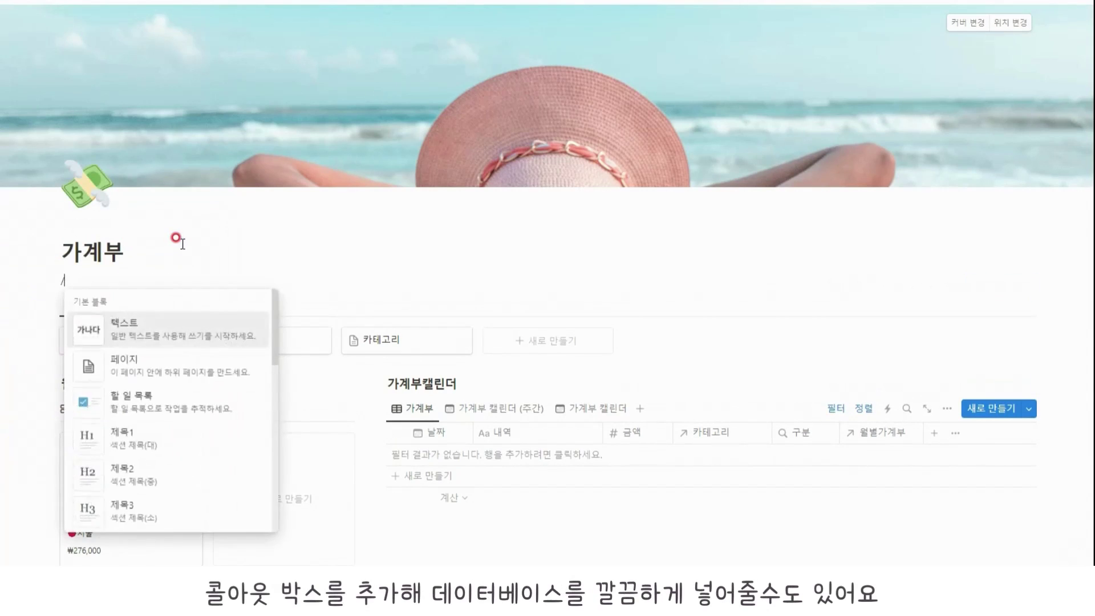
text(콜아웃)
key(Return)
drag(51, 319, 112, 288)
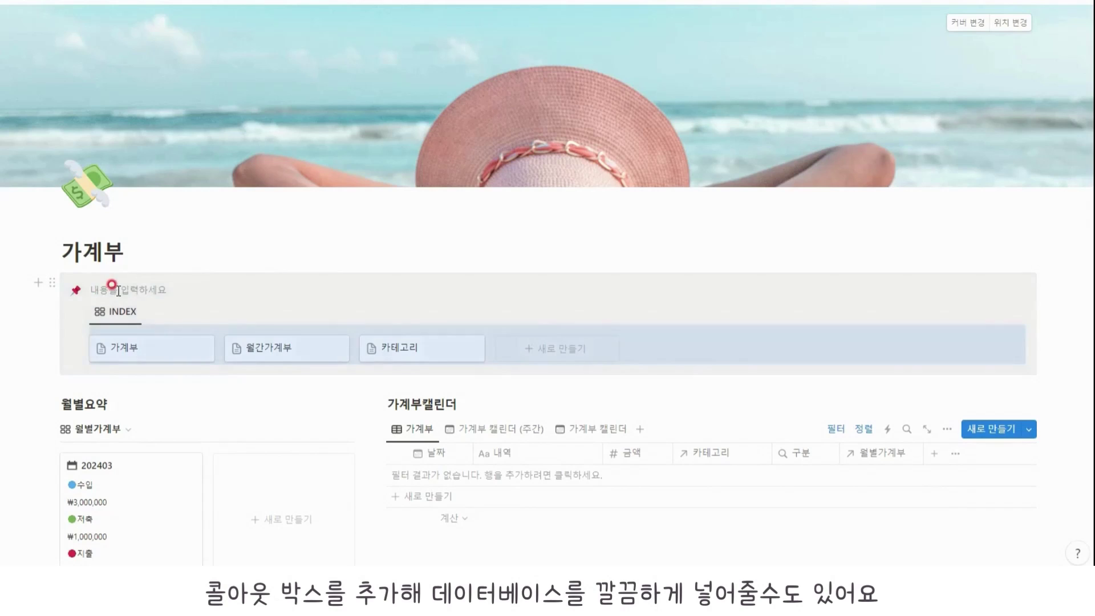
Enter INDEX as the text of the callout above the INDEX gallery
click(113, 287)
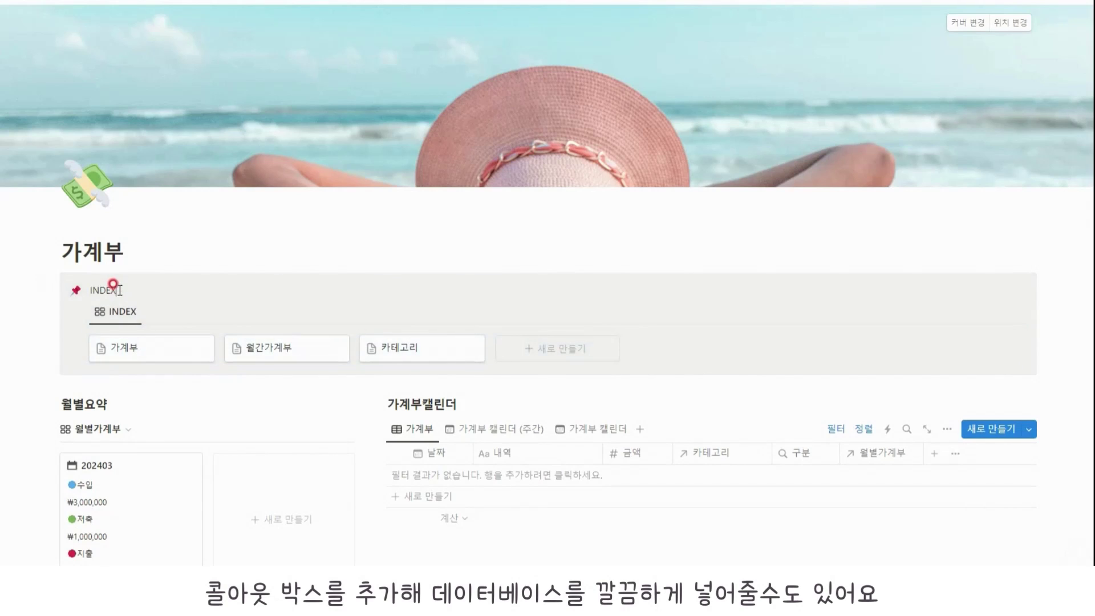
double_click(100, 290)
click(166, 293)
Give the 월별요약 heading a red background and add a divider below it
scroll(153, 274, down, 2)
click(150, 264)
text(/빨)
key(Down)
key(Return)
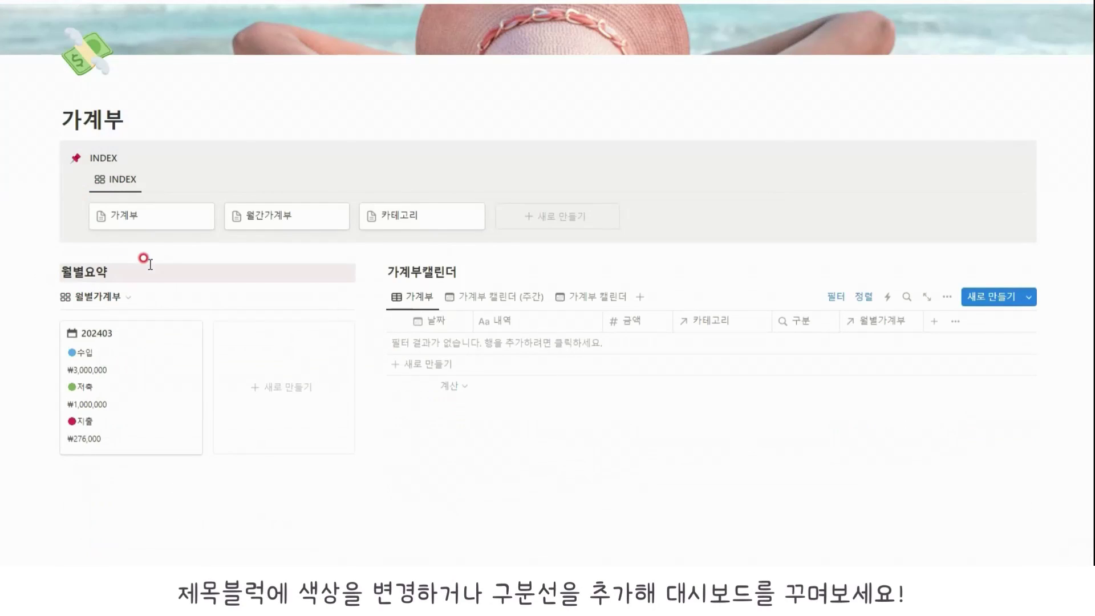
key(Return)
text(--)
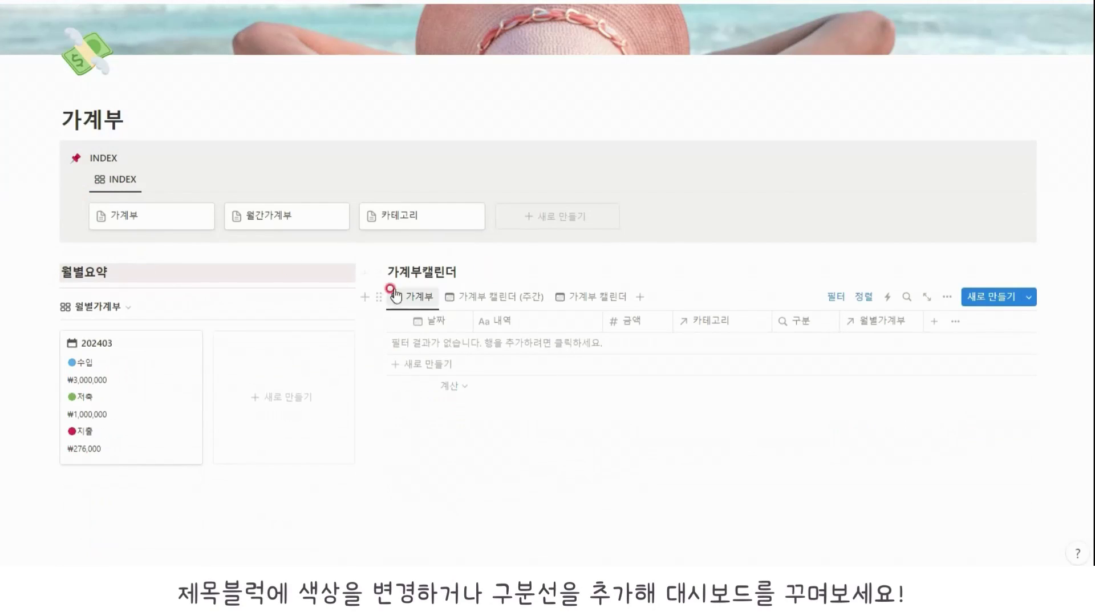
Give the 가계부캘린더 heading a red background and add a divider below it
click(378, 271)
mouse_move(228, 362)
click(422, 556)
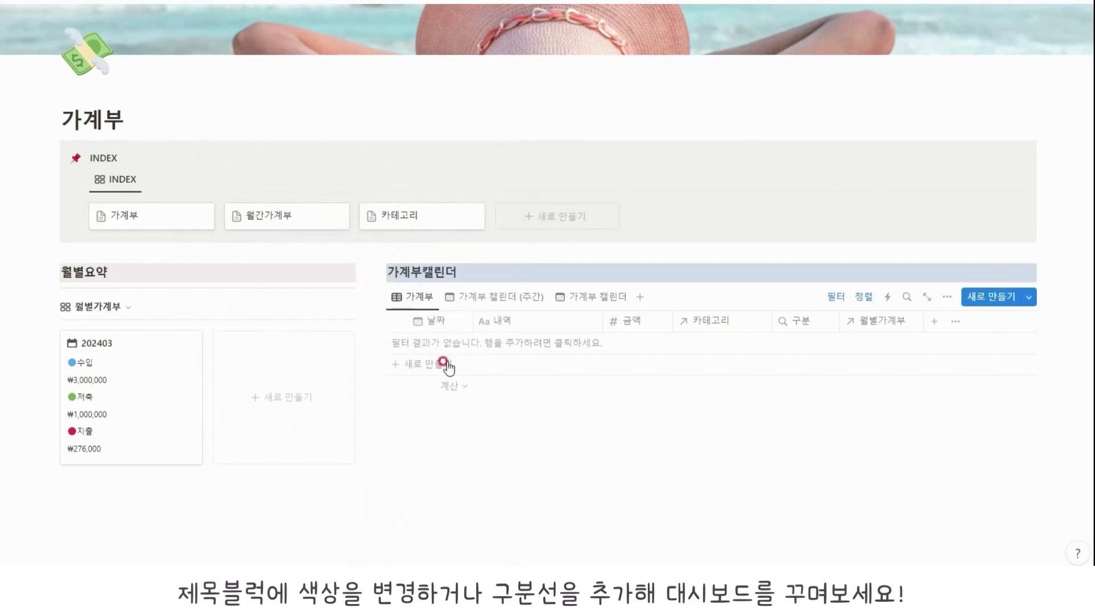
click(464, 273)
key(Return)
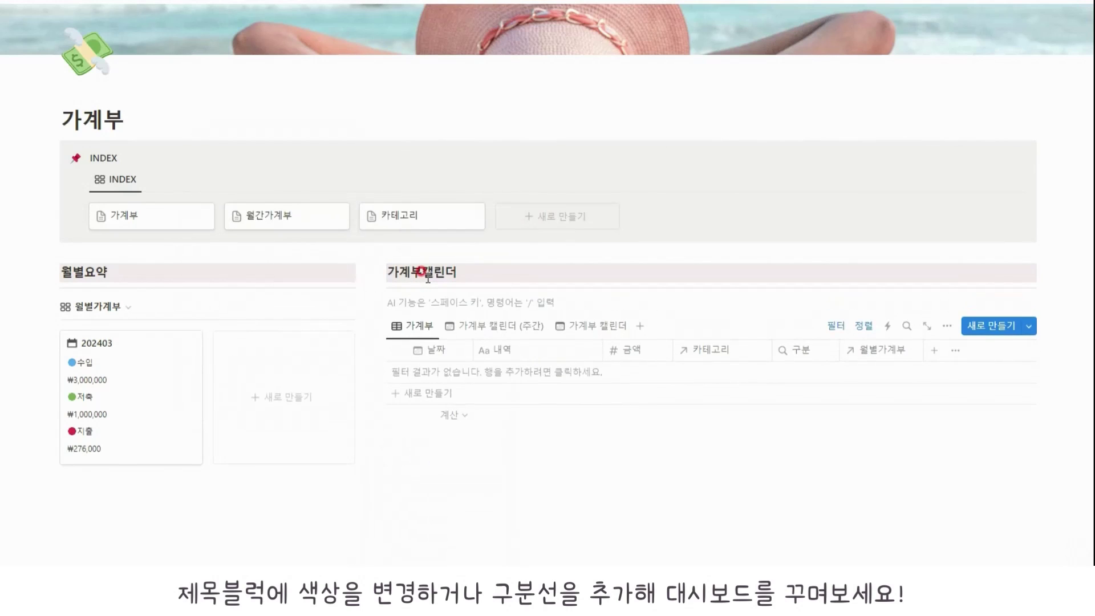
click(426, 275)
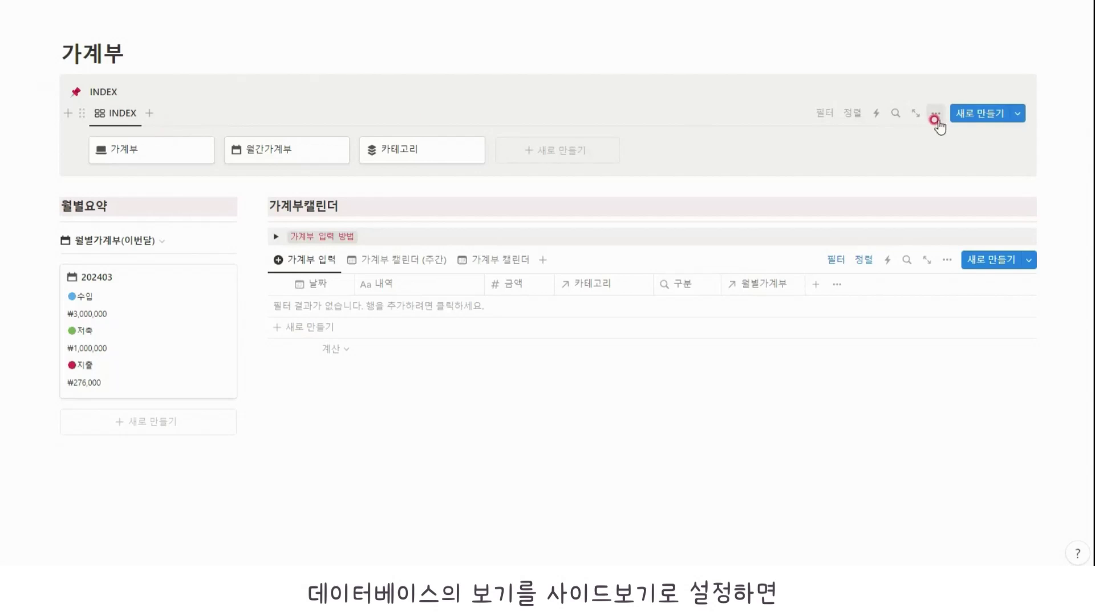
Set the INDEX gallery to open pages in side view (사이드 보기) and open the 가계부 page
click(936, 113)
click(946, 191)
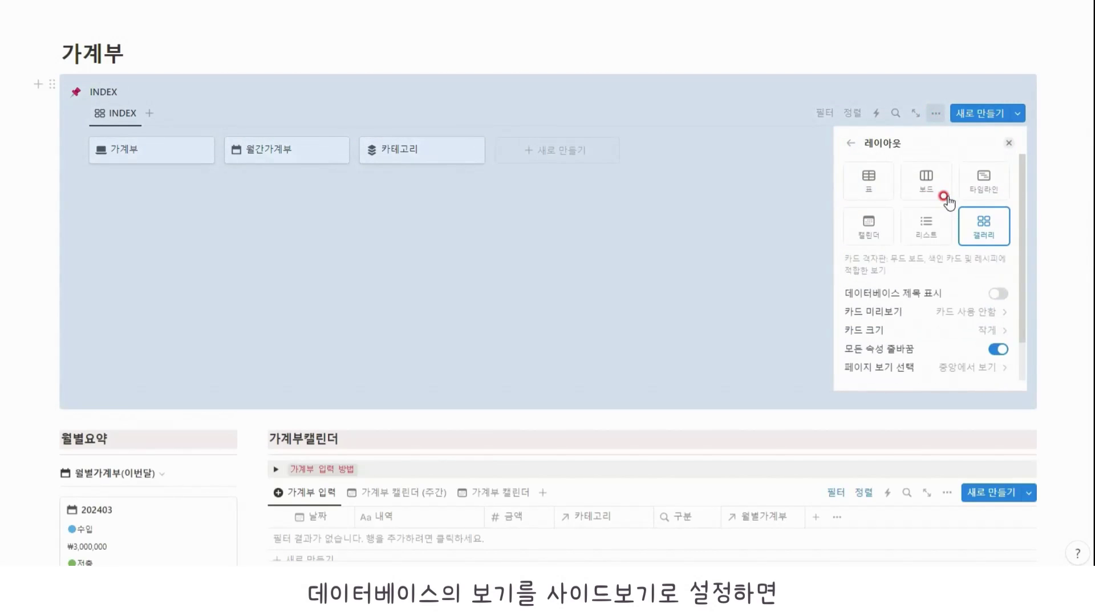
click(958, 367)
click(917, 397)
click(748, 332)
click(152, 148)
drag(472, 251, 571, 267)
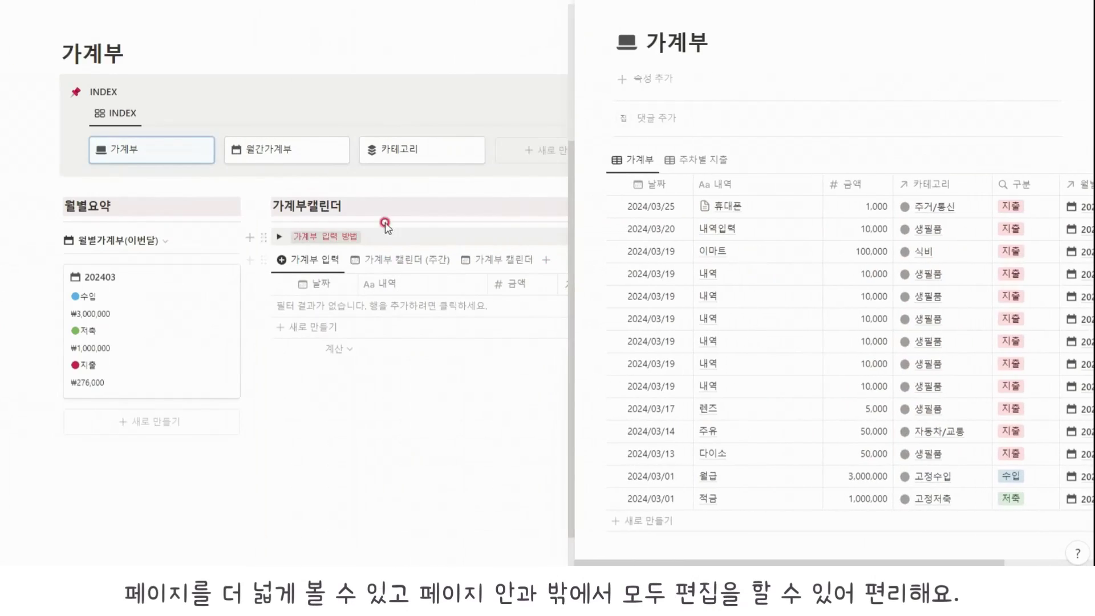
Add a new 가계부 입력 entry titled 내역입력 and set its 금액 to 50000
click(357, 326)
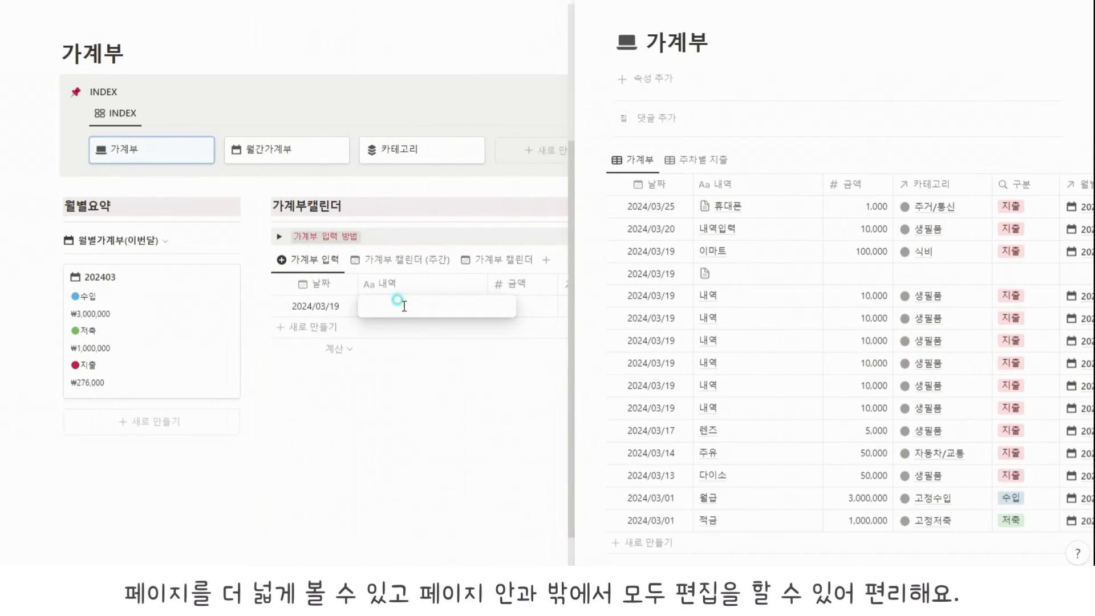
click(855, 278)
text(50000)
key(Return)
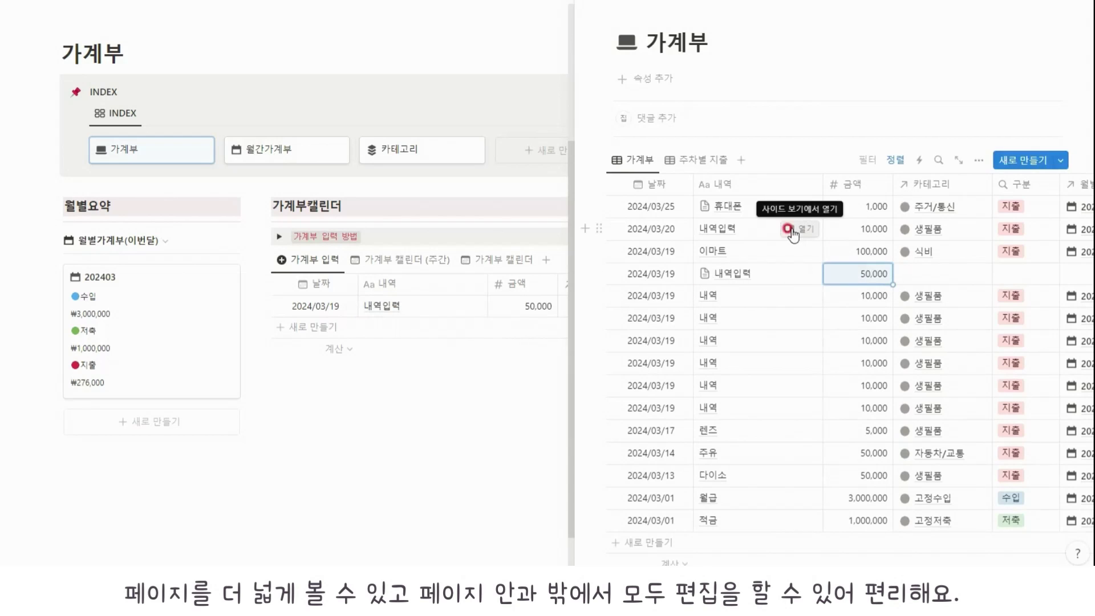
Widen the side view and limit the initial load (처음 불러오기) of the 가계부 table to 10 pages
drag(572, 225, 406, 221)
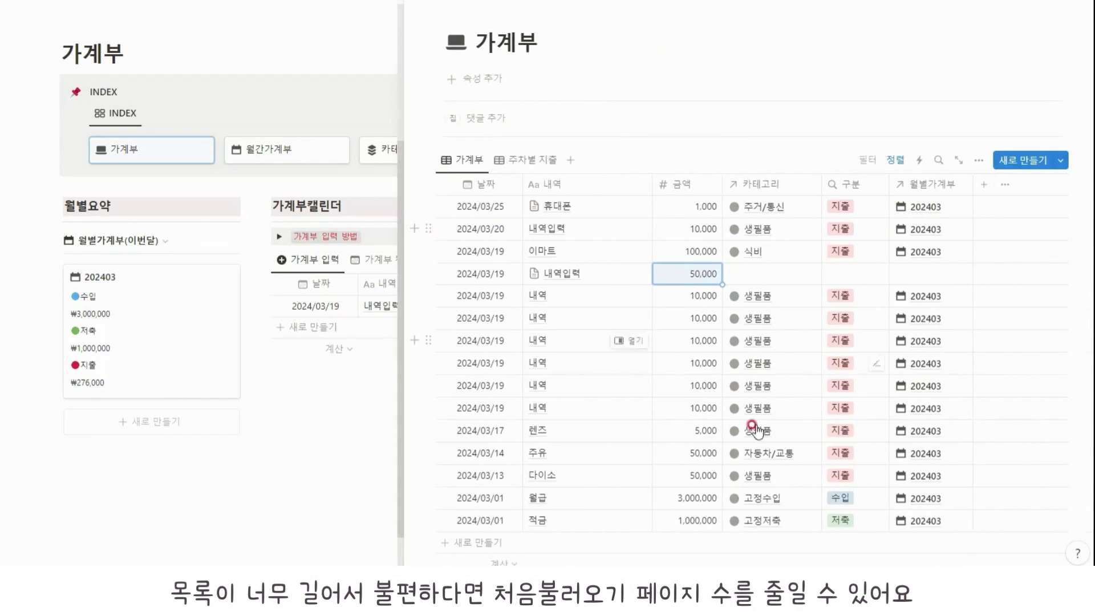
scroll(608, 302, down, 1)
scroll(608, 302, up, 1)
click(974, 158)
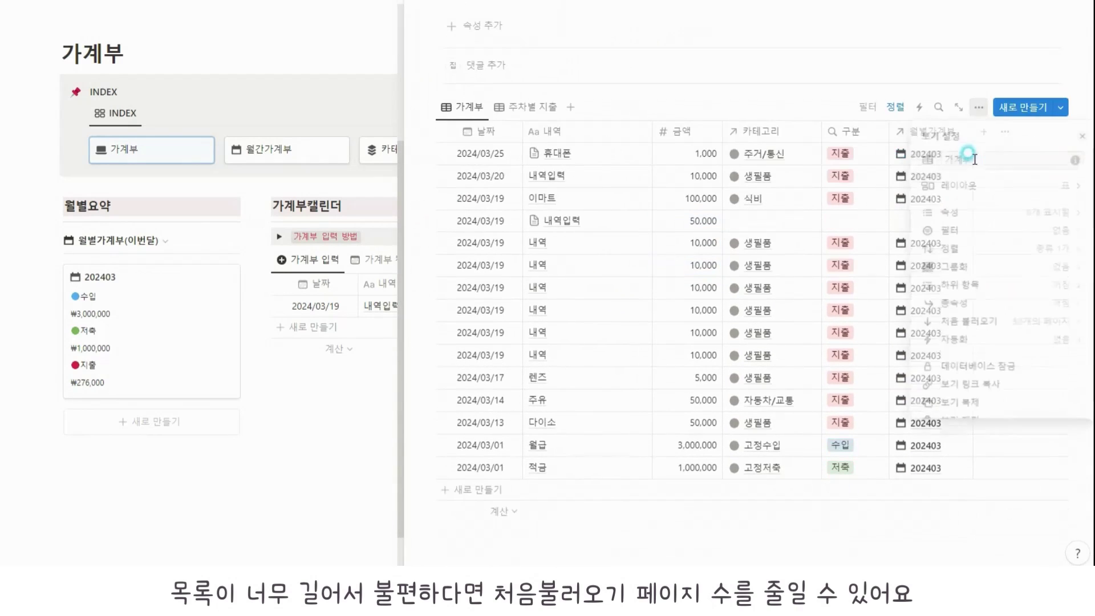
click(1004, 323)
click(1003, 347)
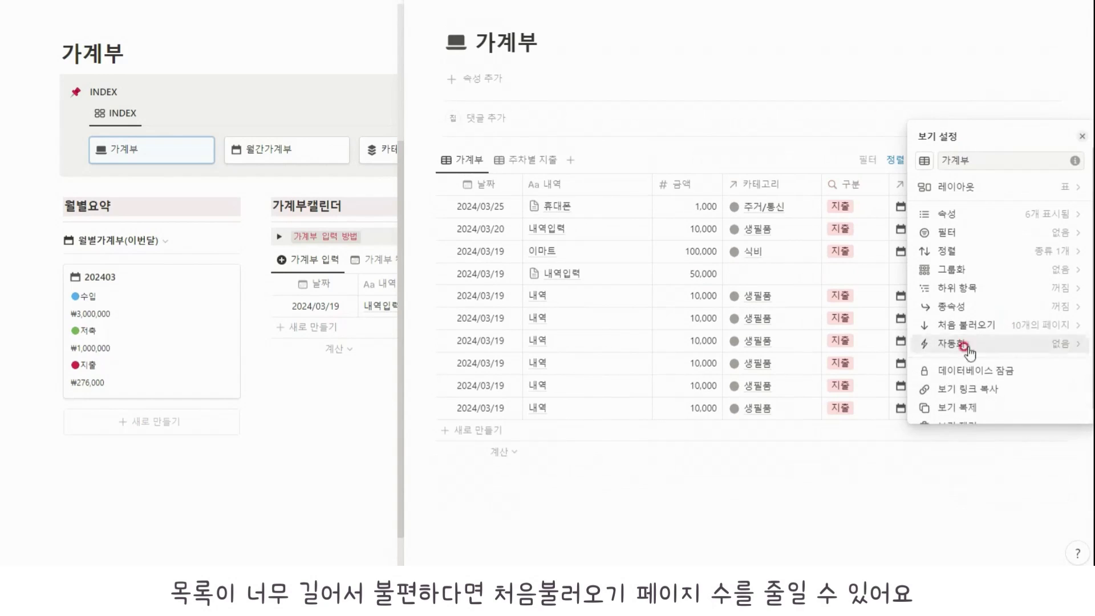
click(650, 112)
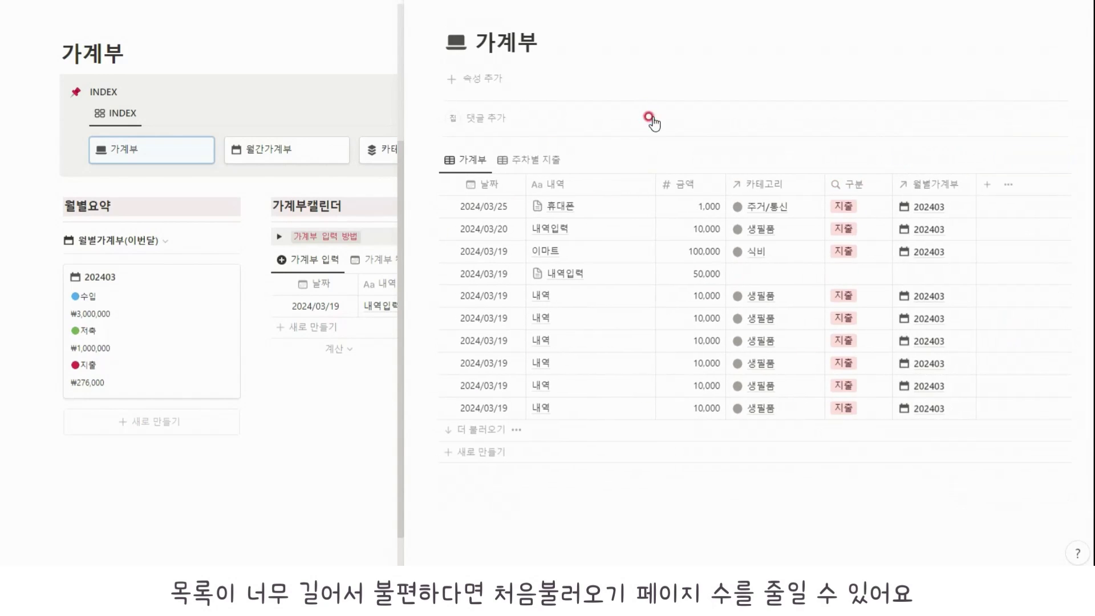
Switch the side view to the 월간가계부 page and change the 수입 property's icon to a circled plus
click(494, 14)
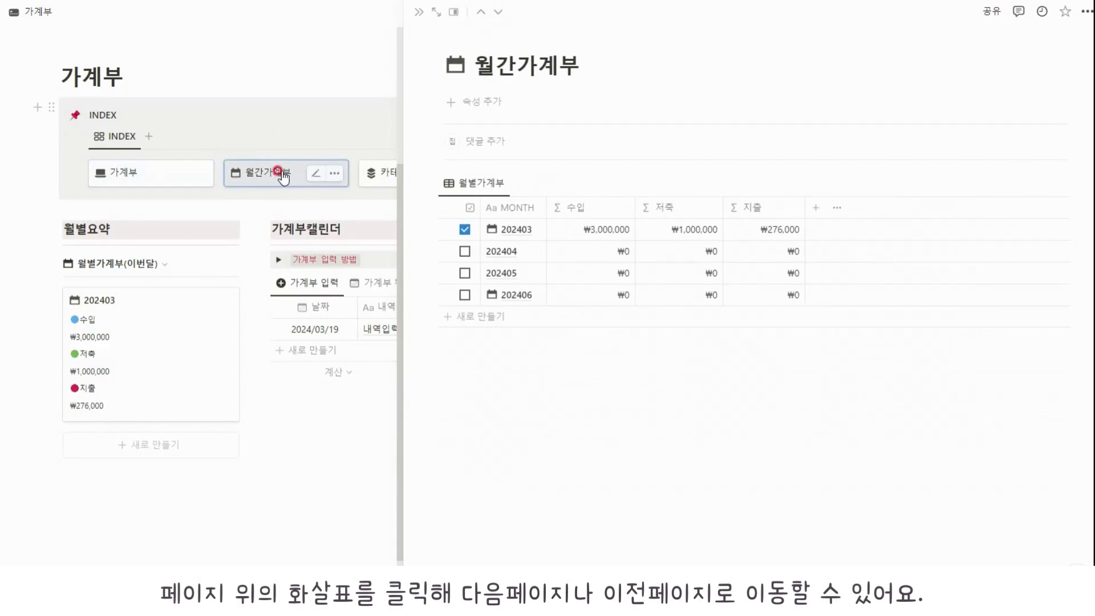
click(564, 208)
click(532, 338)
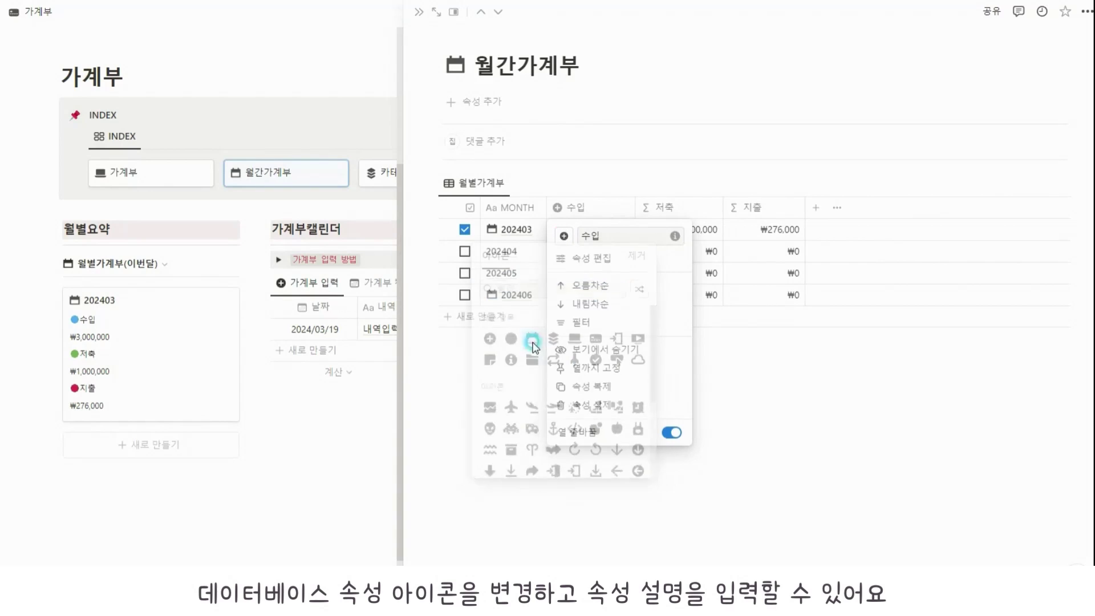
Add a description to the 수입 property of the 월별가계부 table
click(675, 235)
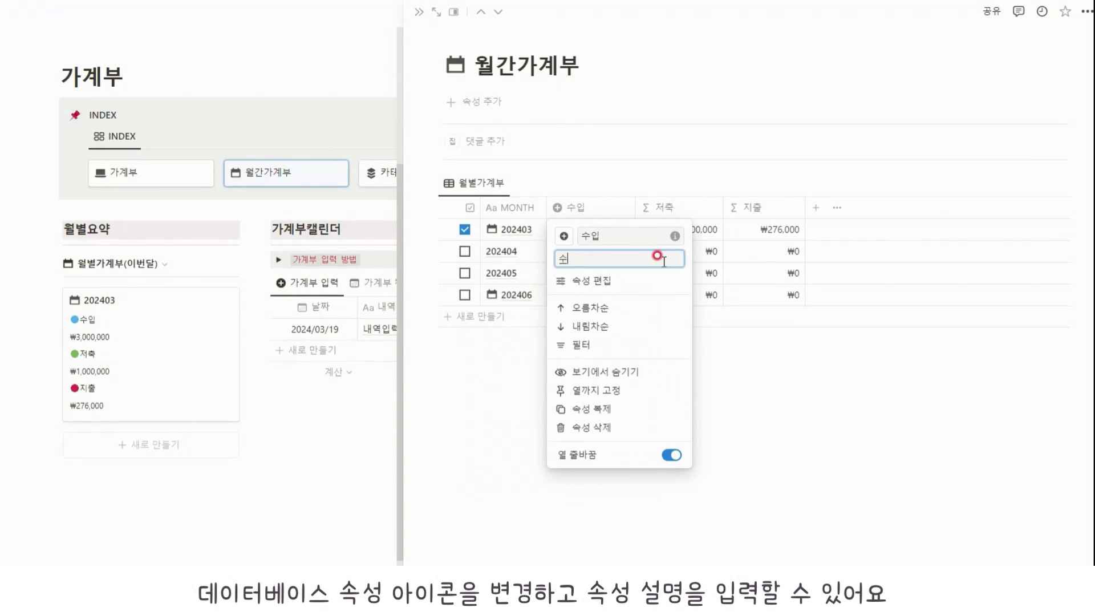
click(721, 306)
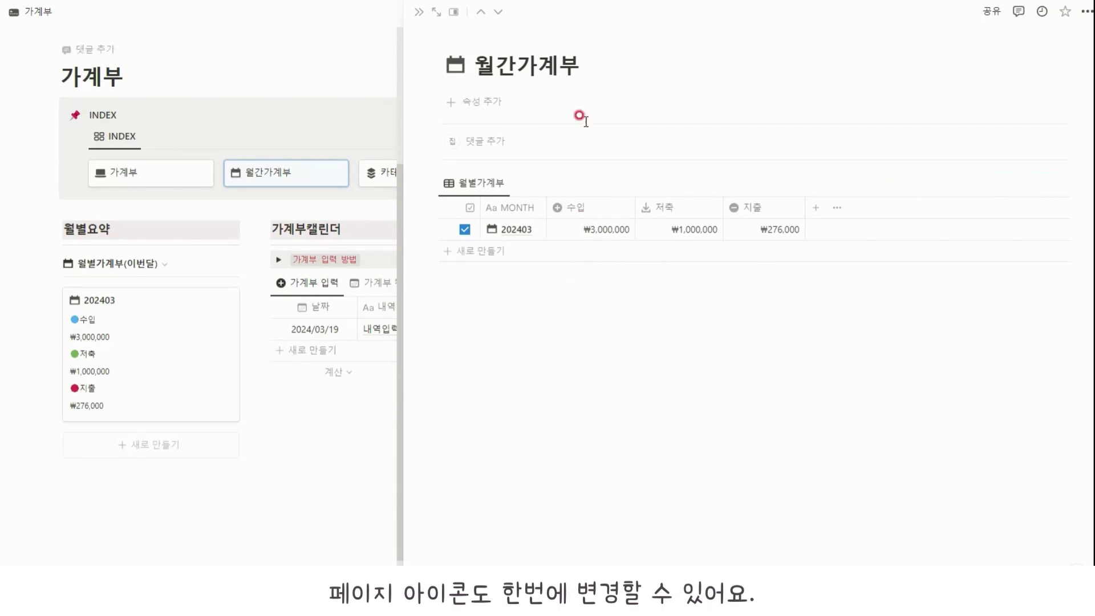
Switch the side view to the 카테고리 page and give both 수입 category pages a blue circle icon
click(497, 12)
click(455, 212)
click(561, 188)
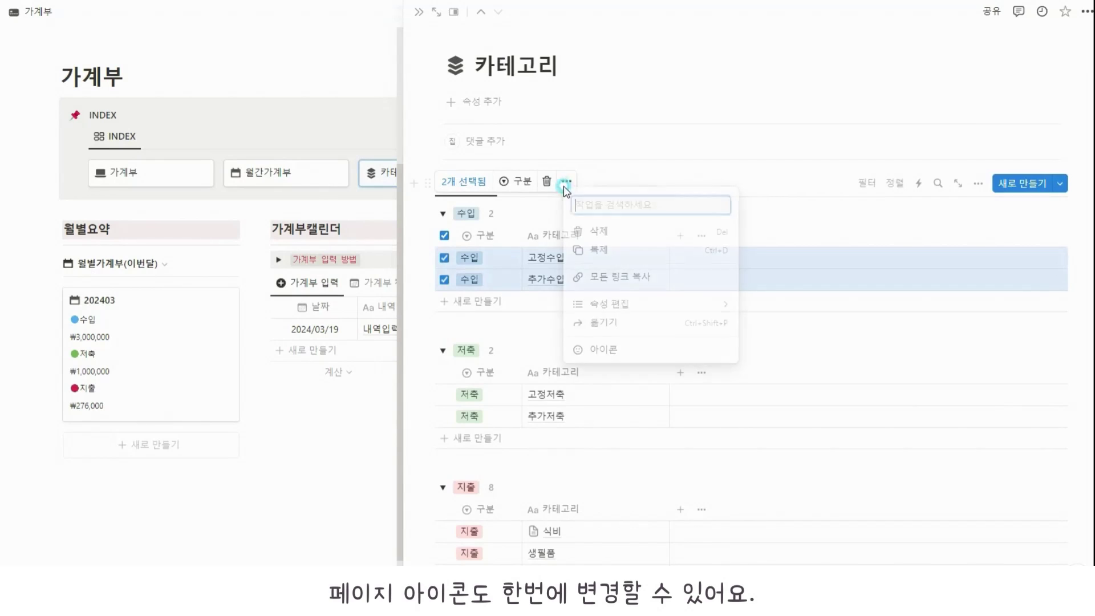
click(719, 358)
click(499, 218)
click(447, 286)
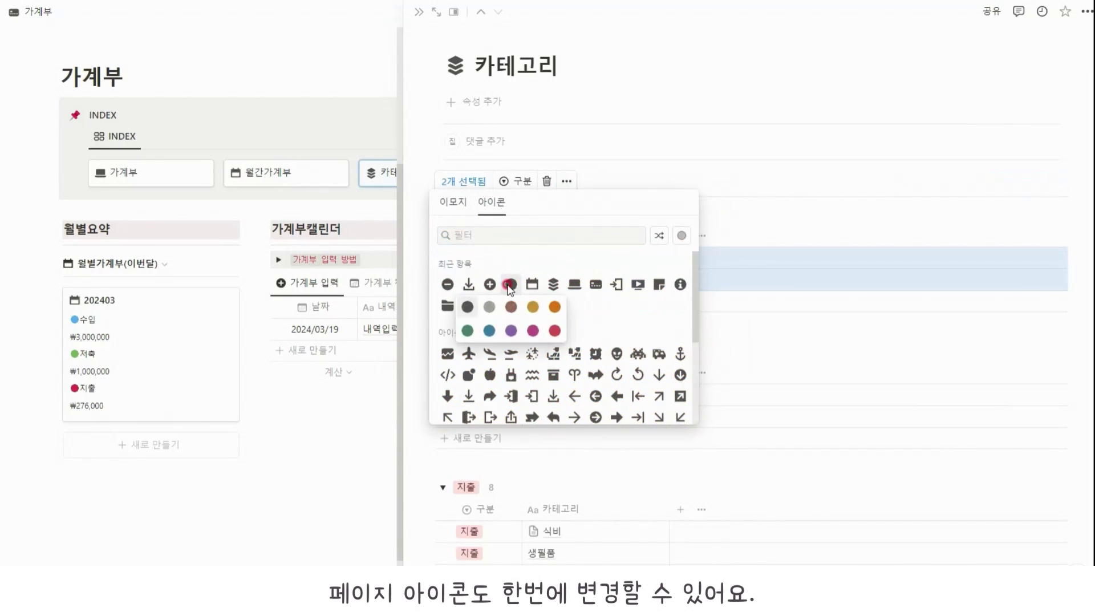
click(490, 330)
click(447, 235)
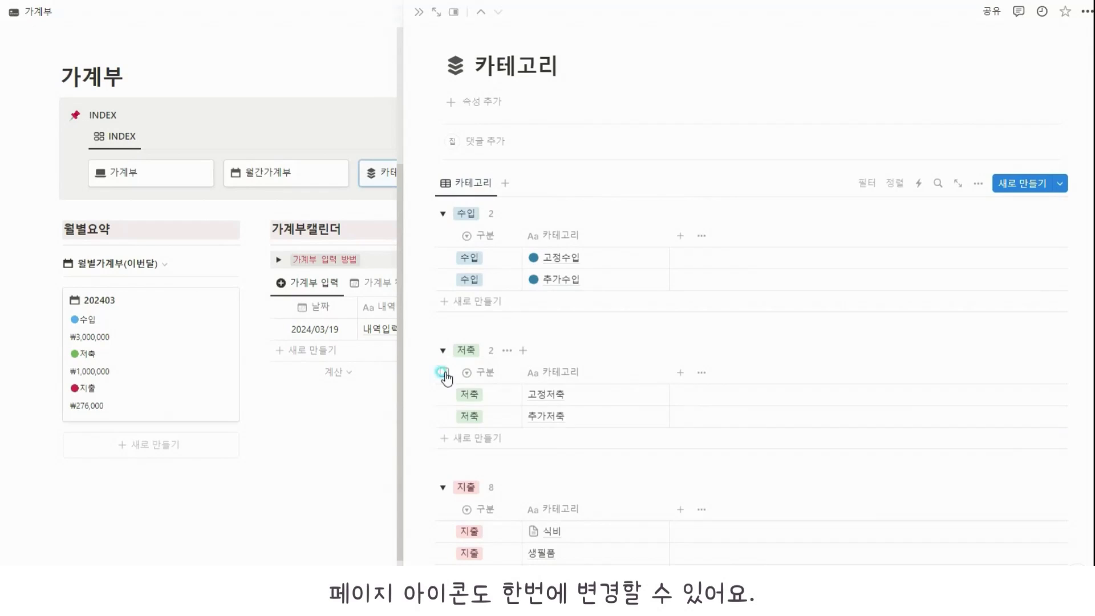
Give both 저축 category pages a green circle icon in one bulk change
click(444, 372)
click(566, 182)
click(652, 336)
click(494, 202)
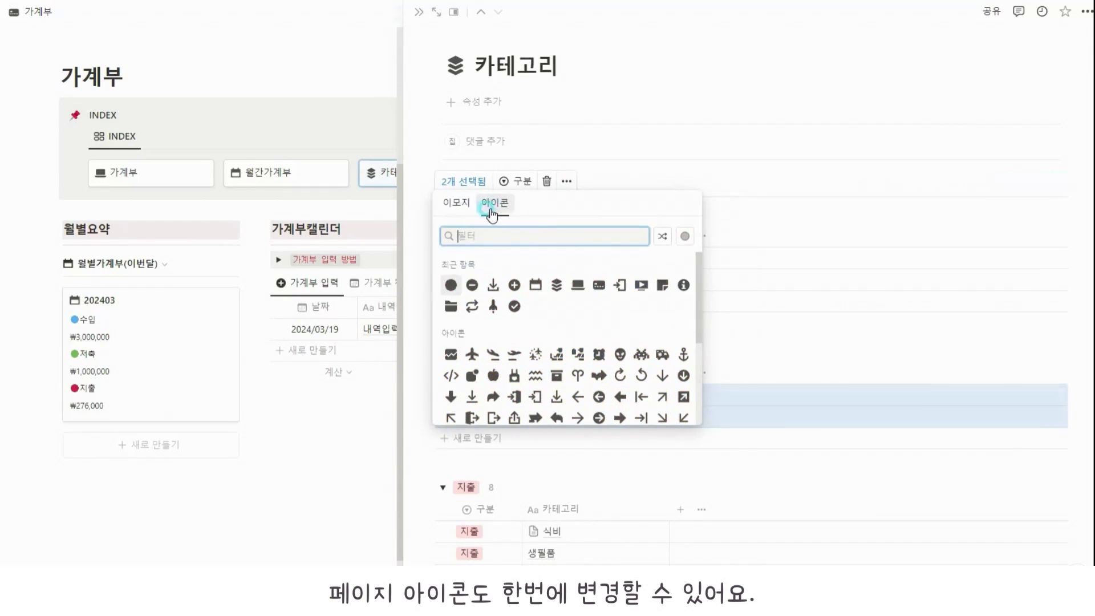
click(451, 285)
click(406, 331)
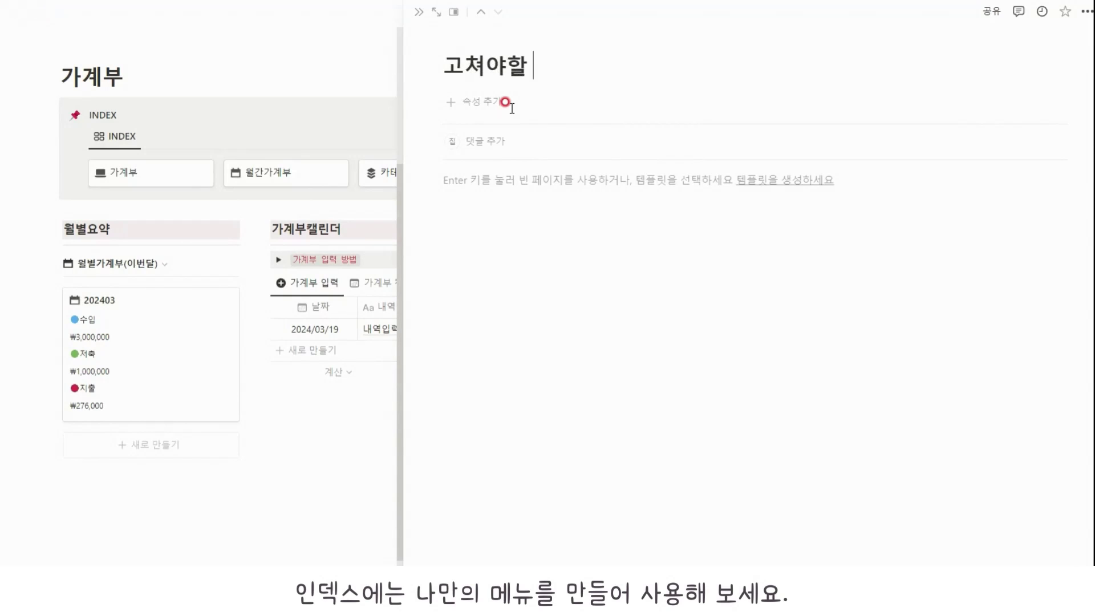
Title the new INDEX page 고쳐야할 소비습관
key(Return)
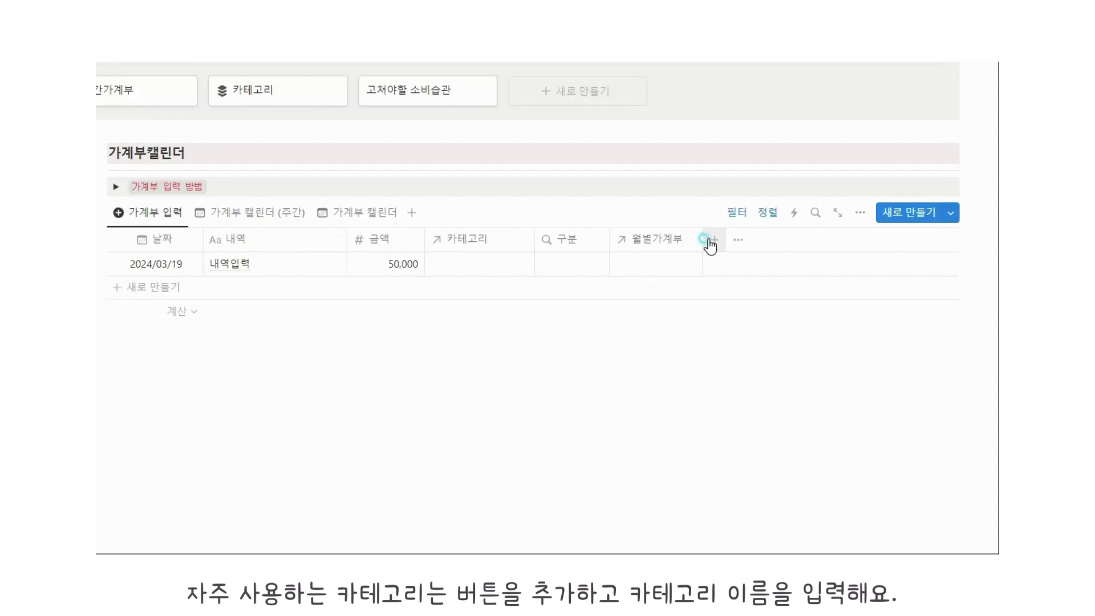
Add a button (버튼) property named 식비 to the 가계부 입력 table
click(713, 240)
scroll(840, 359, down, 5)
scroll(841, 359, down, 3)
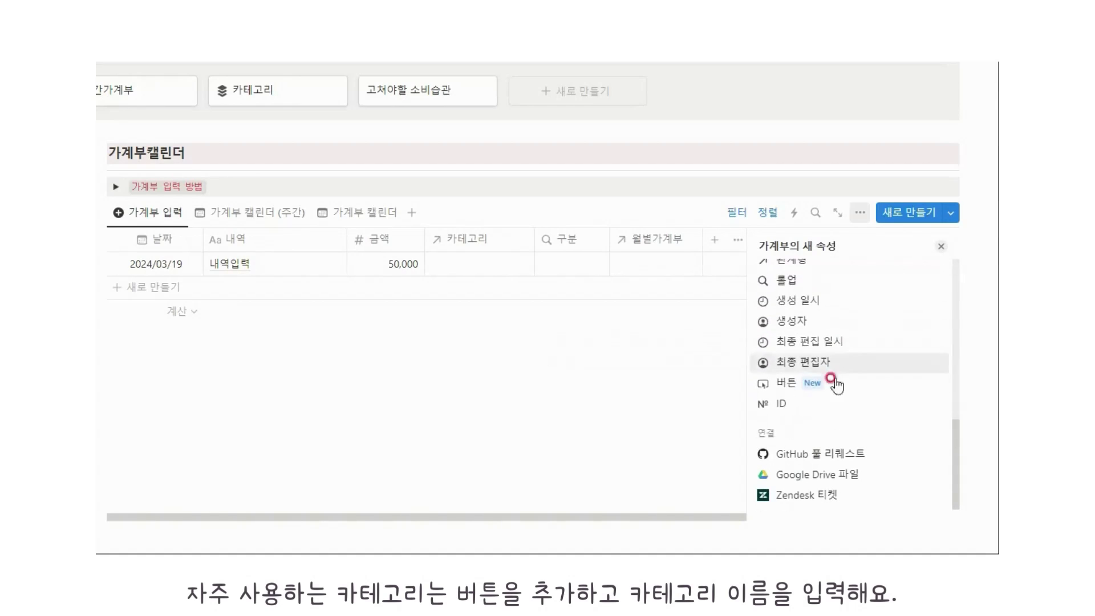
click(851, 382)
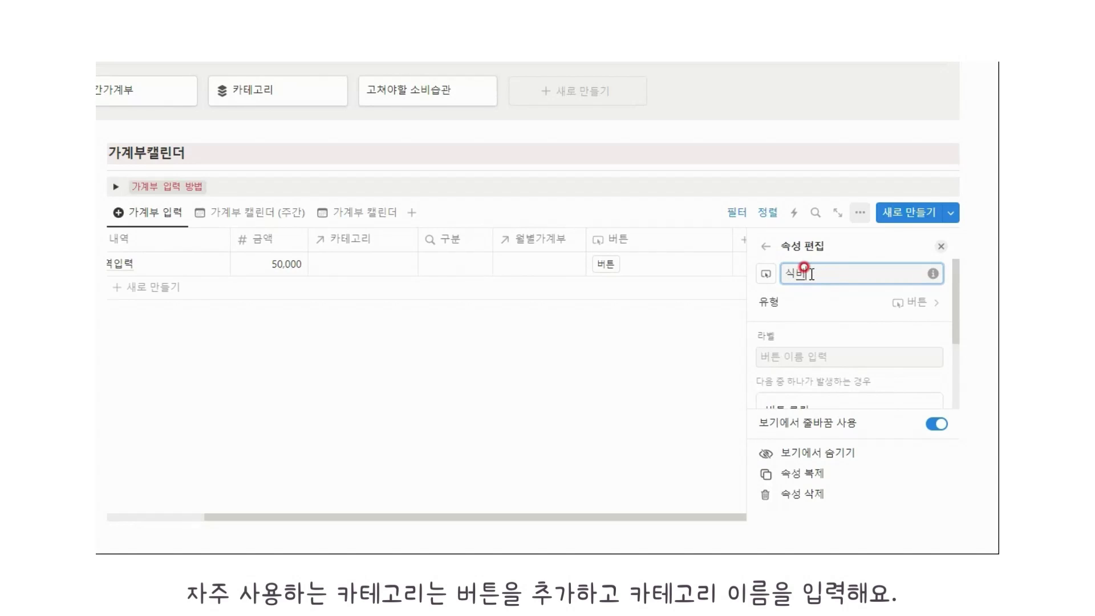
click(837, 251)
Give the 식비 button a page-editing action (페이지 편집 위치) that targets 이 페이지
scroll(820, 310, down, 3)
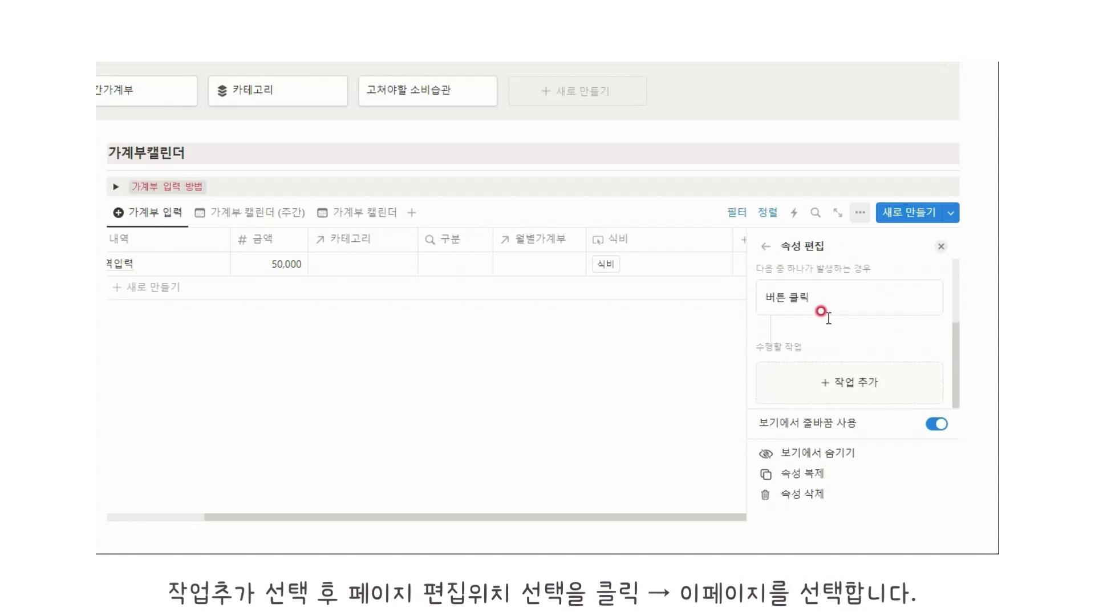
click(847, 381)
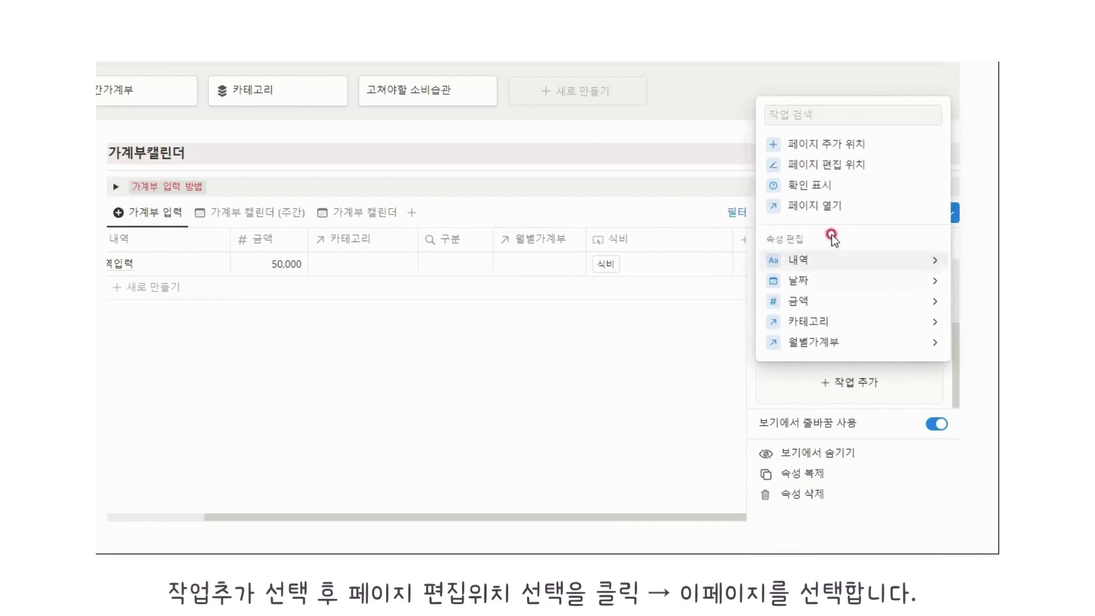
click(824, 165)
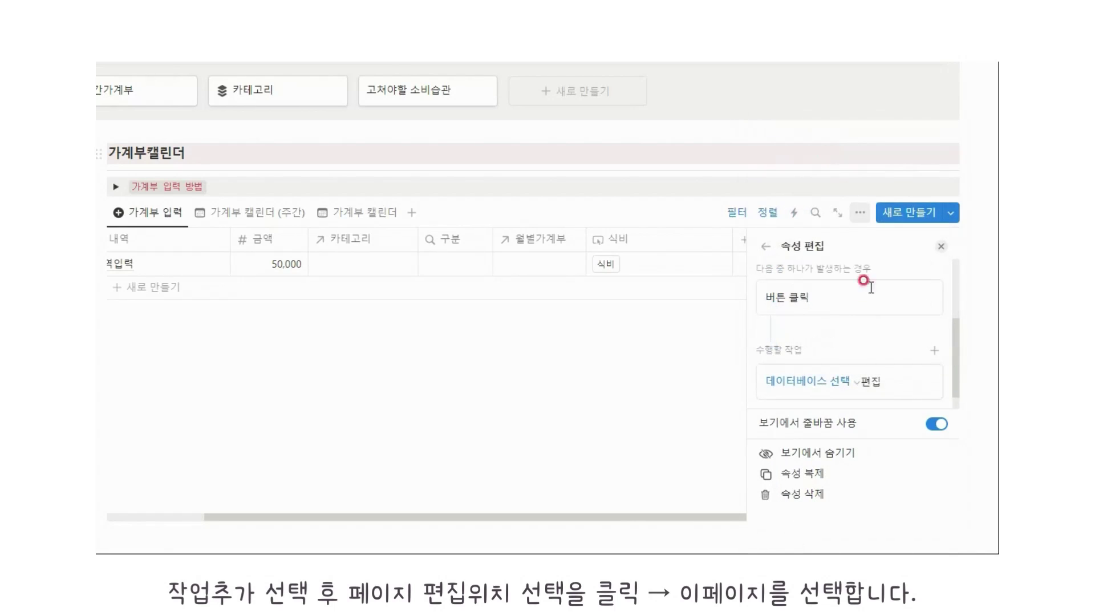
click(818, 380)
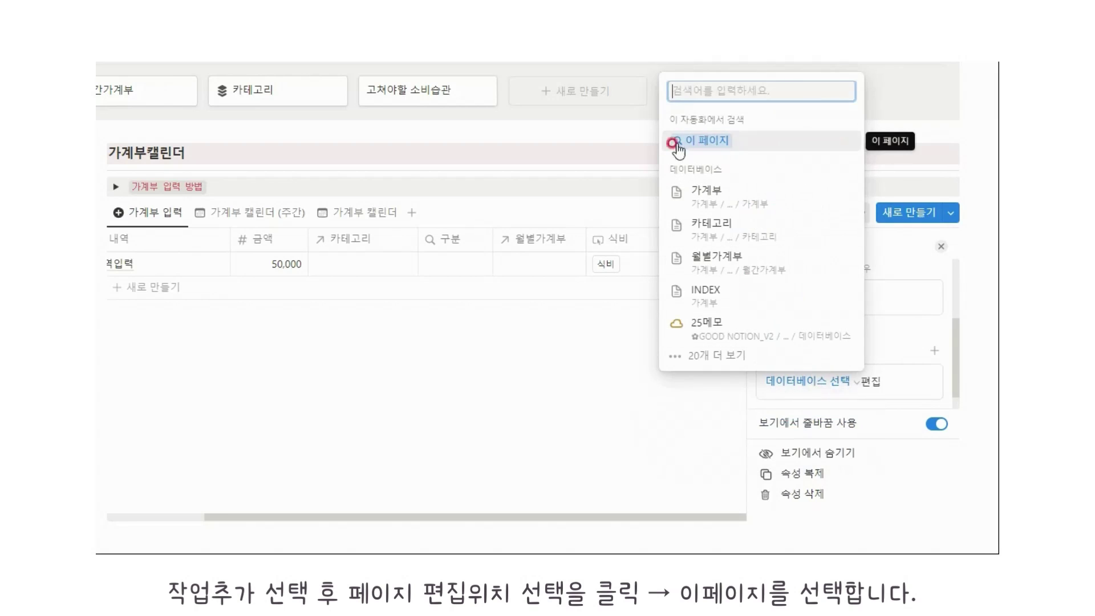
click(732, 143)
scroll(848, 336, down, 1)
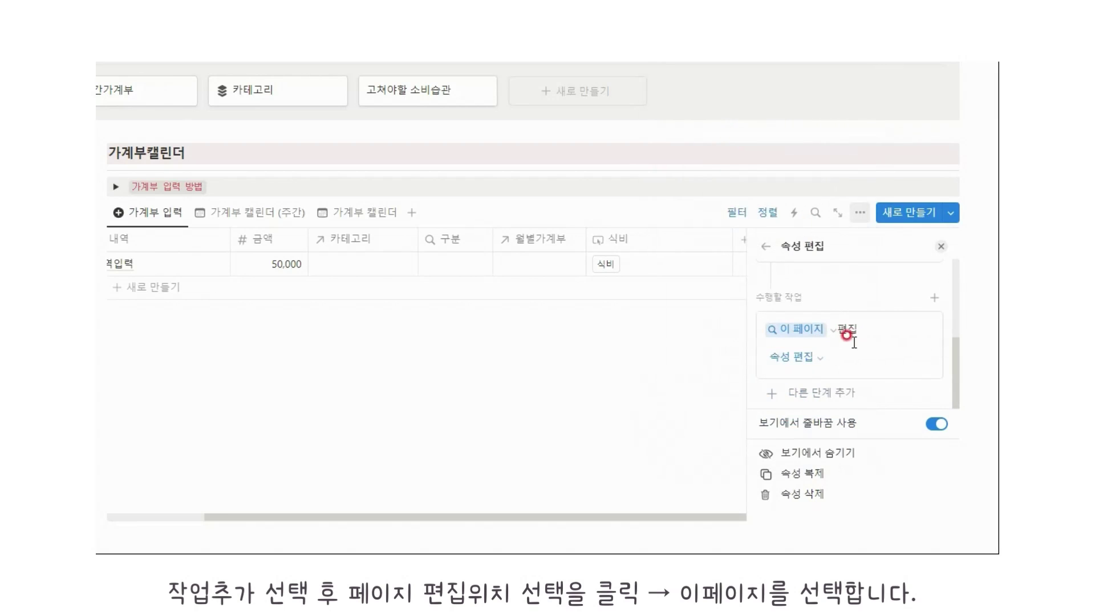
Make the 식비 button's action set 카테고리 to 식비, and run the button on the 내역입력 entry
click(809, 358)
click(703, 477)
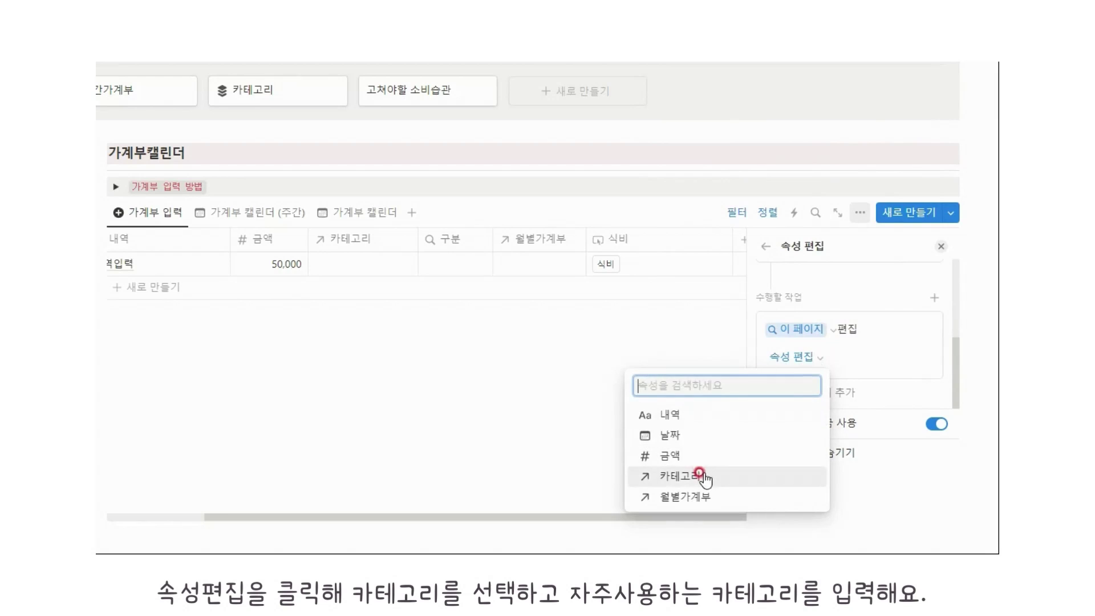
click(849, 384)
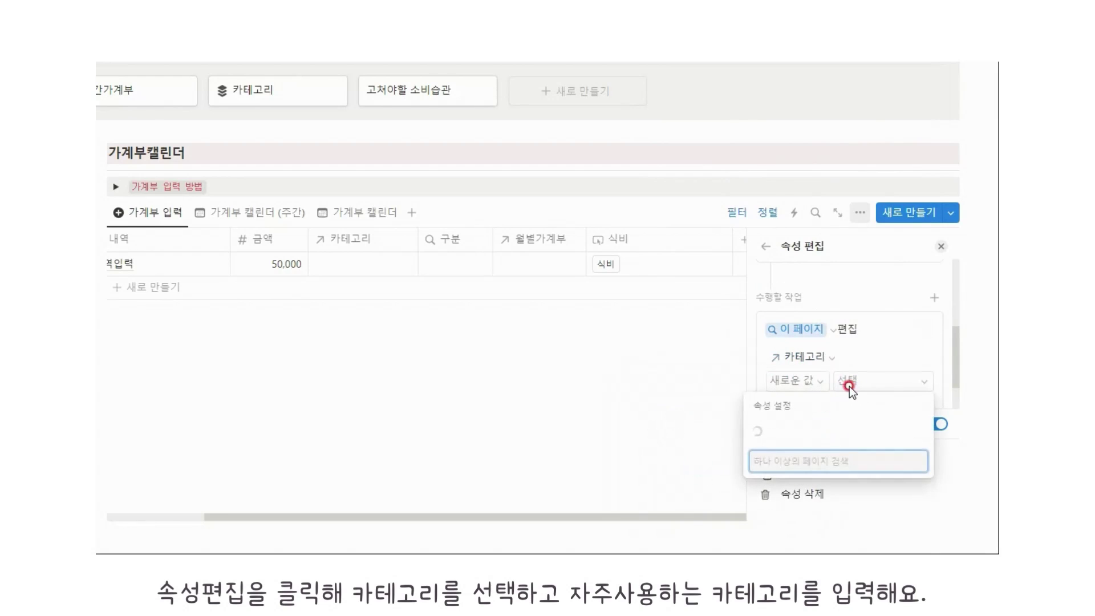
click(821, 131)
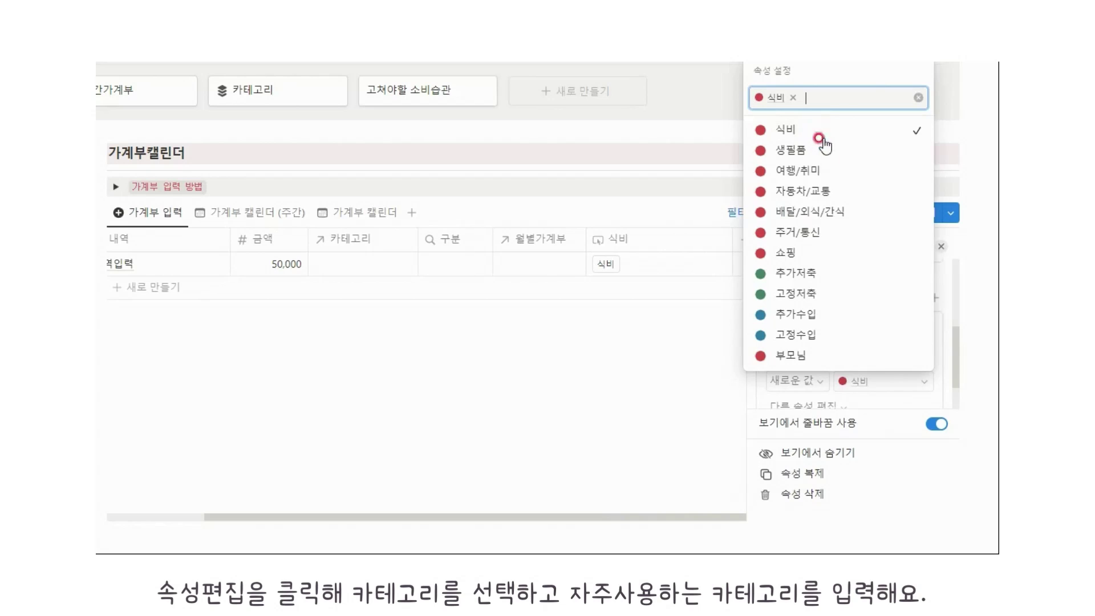
click(958, 280)
scroll(887, 376, down, 1)
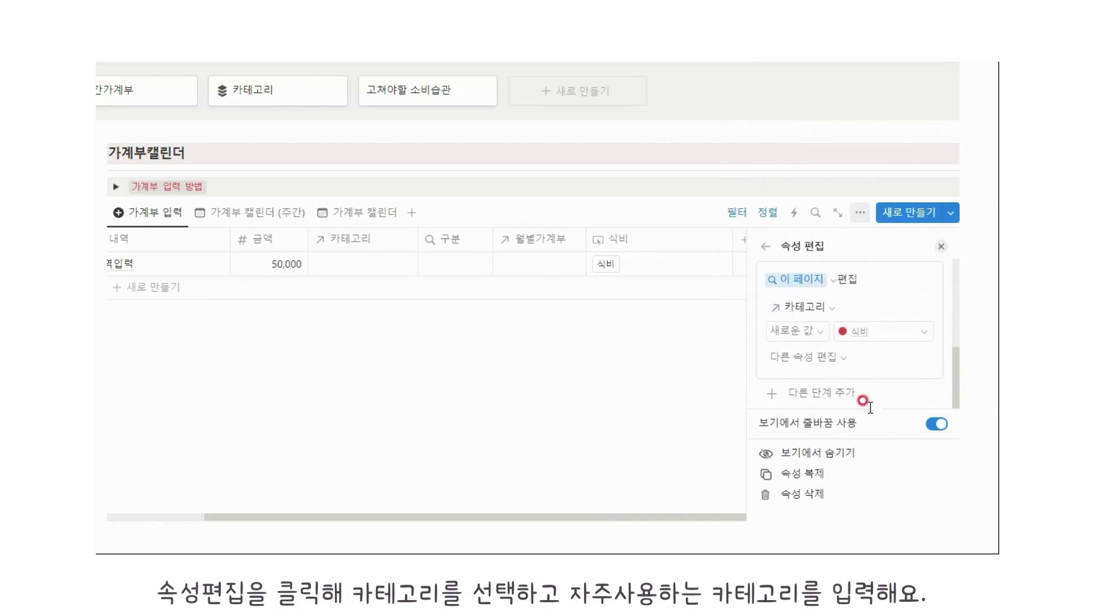
click(644, 401)
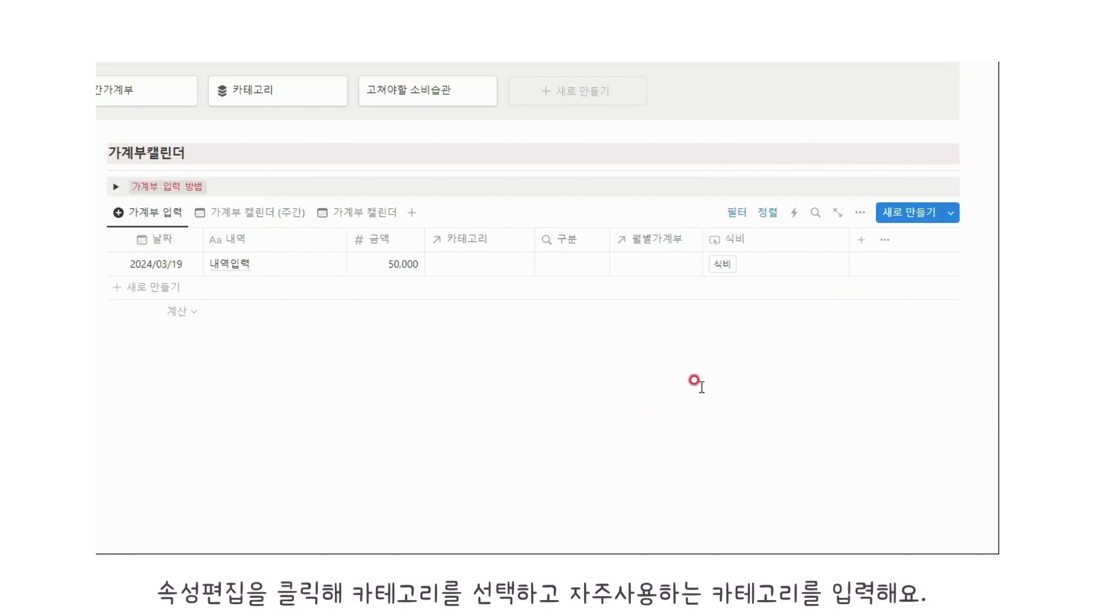
click(729, 264)
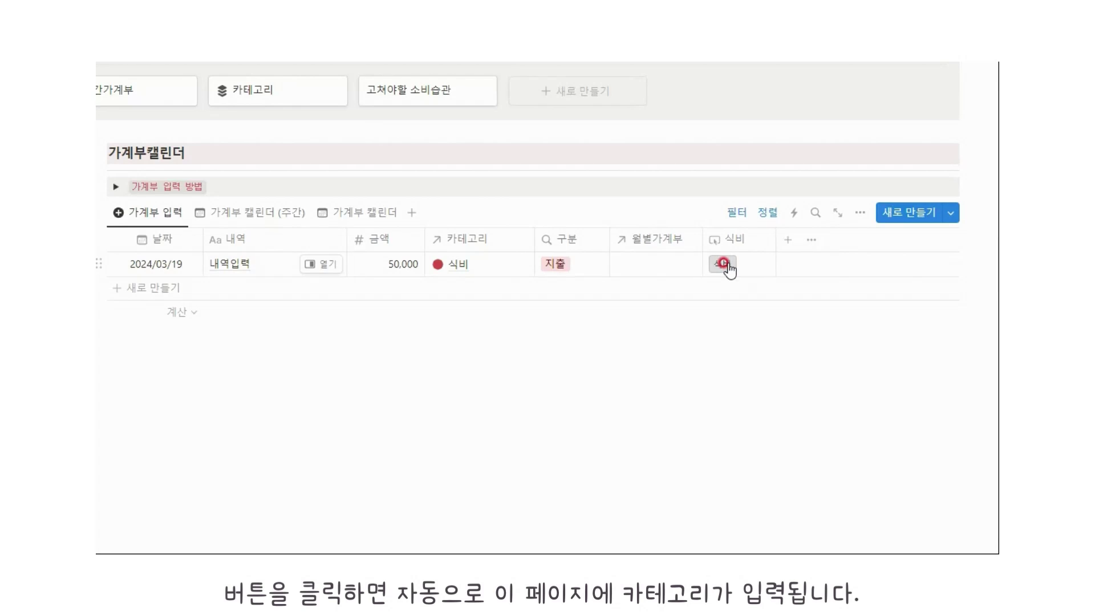
Duplicate the 식비 button property and rename the copy 생활용품
click(736, 239)
click(751, 365)
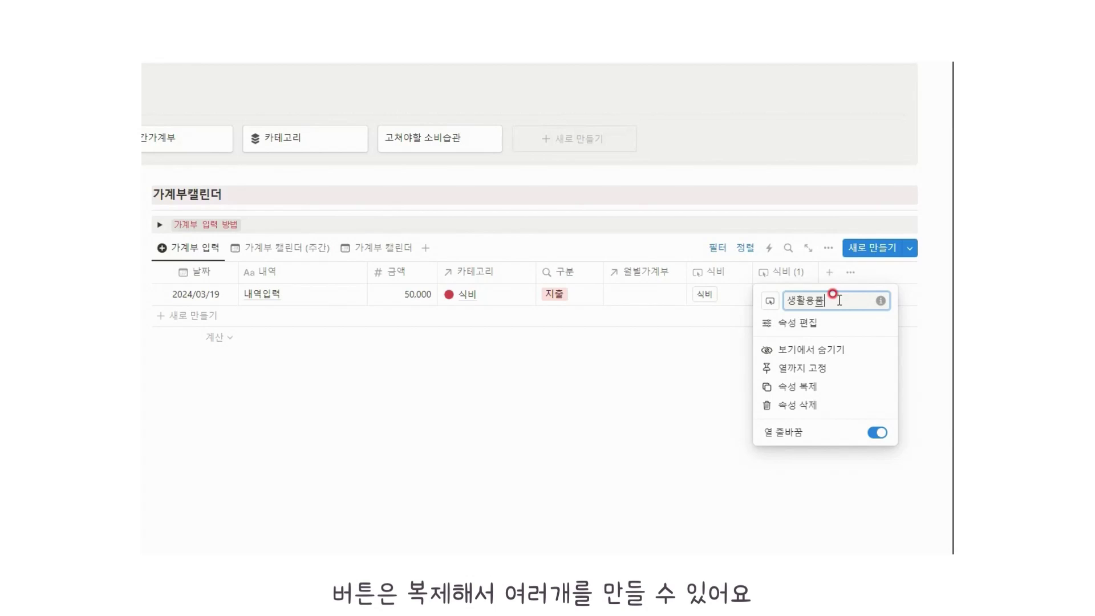
text(생활용품)
Replace the category in the 생활용품 button's action with 생필품 and run the button on the 내역입력 entry
click(753, 323)
click(838, 354)
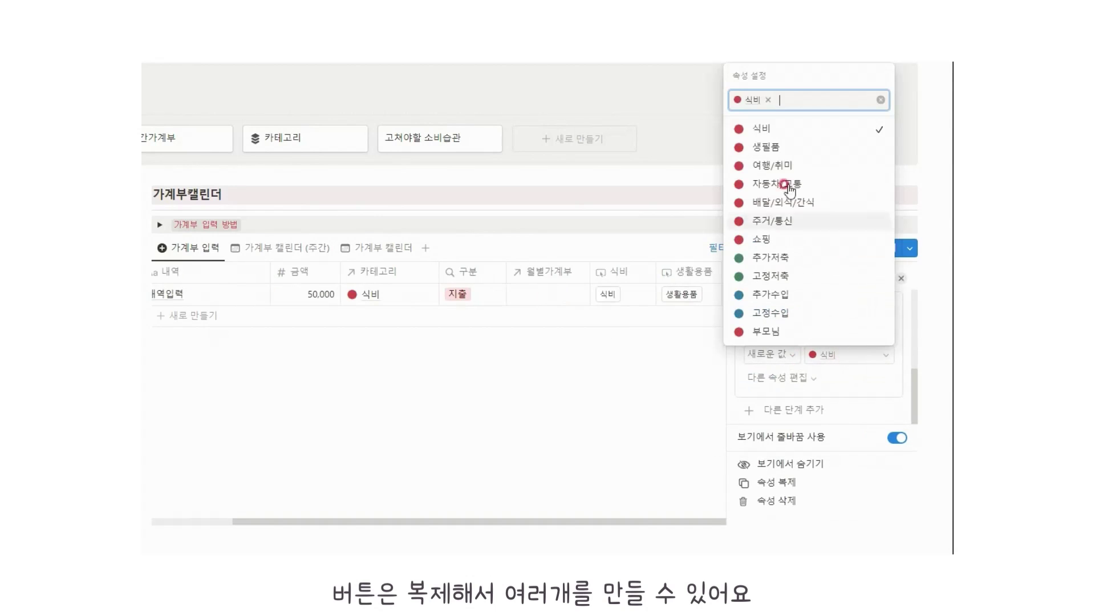
click(768, 100)
click(764, 146)
click(703, 399)
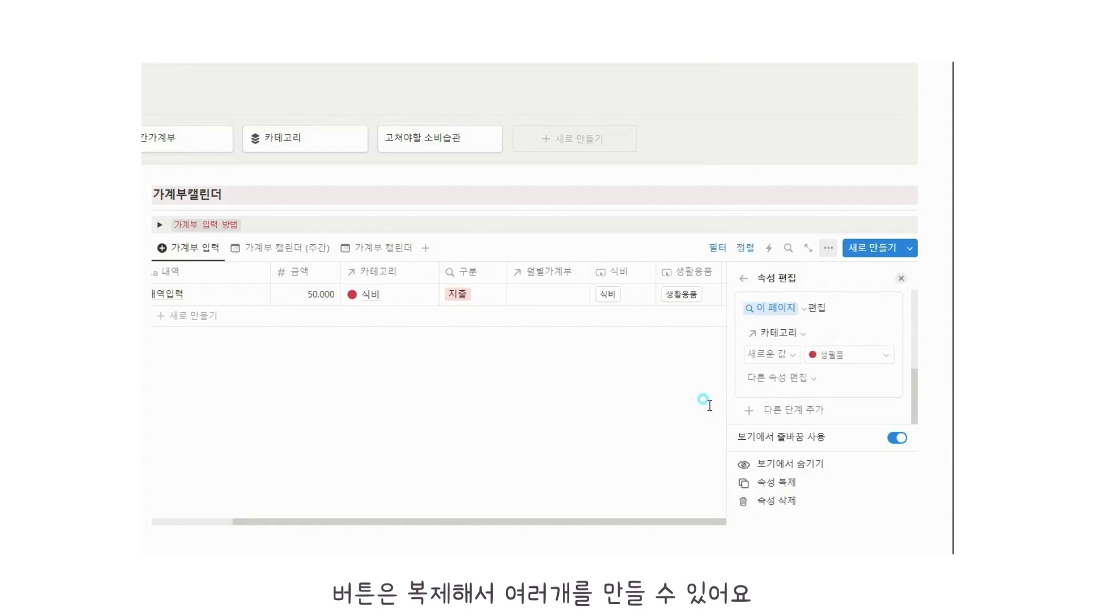
click(780, 294)
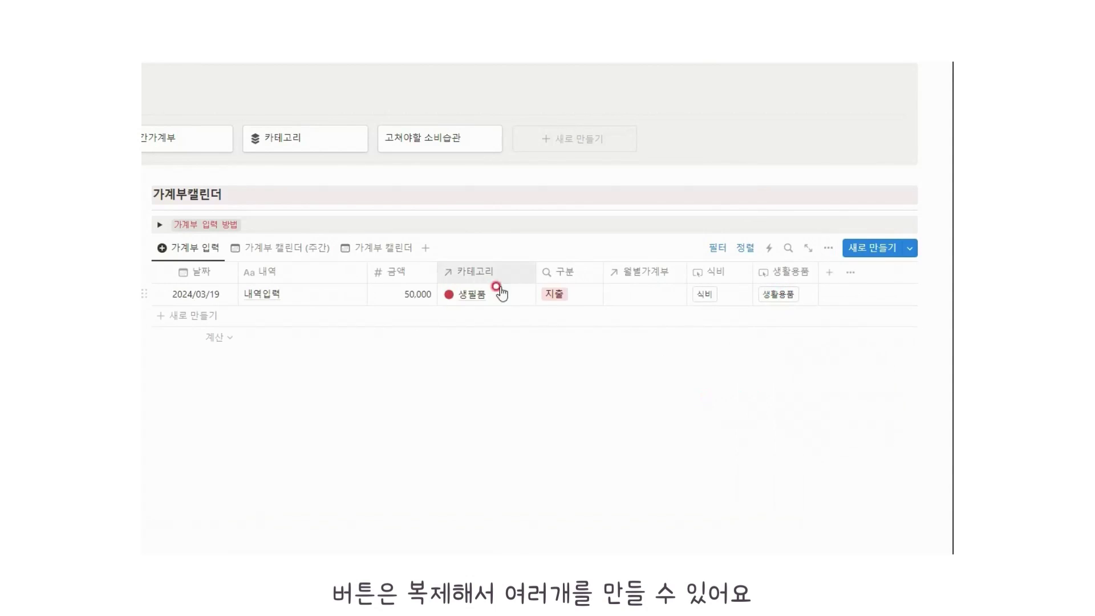